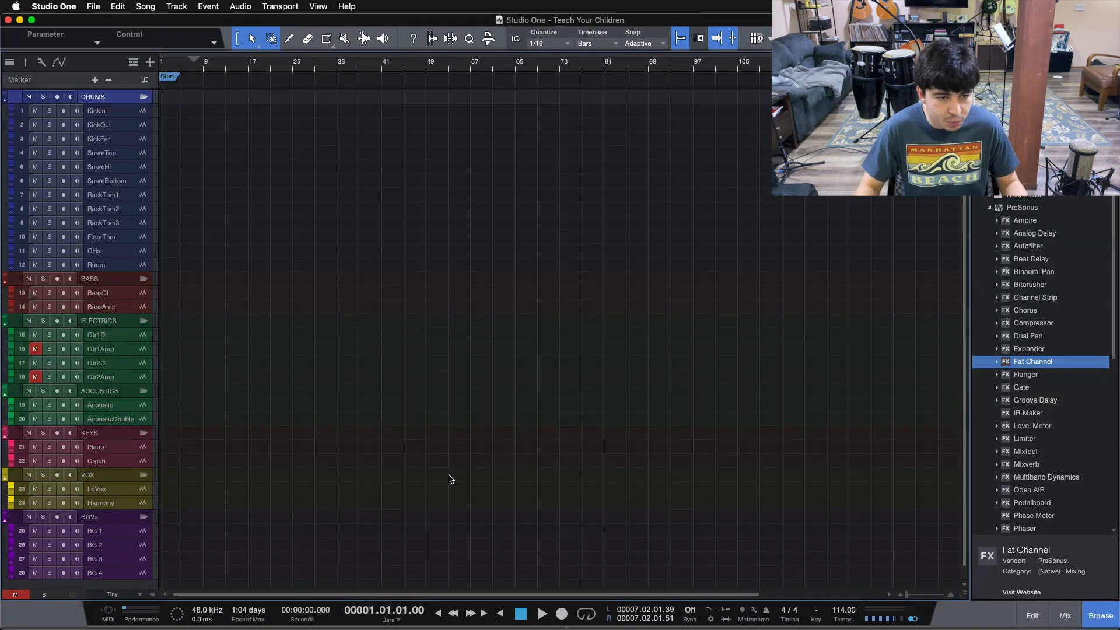
- Switch to Finder and import all WAV files from the Teach Your Children folder as new tracks below BG 4, starting at bar 1
mouse_move(508, 628)
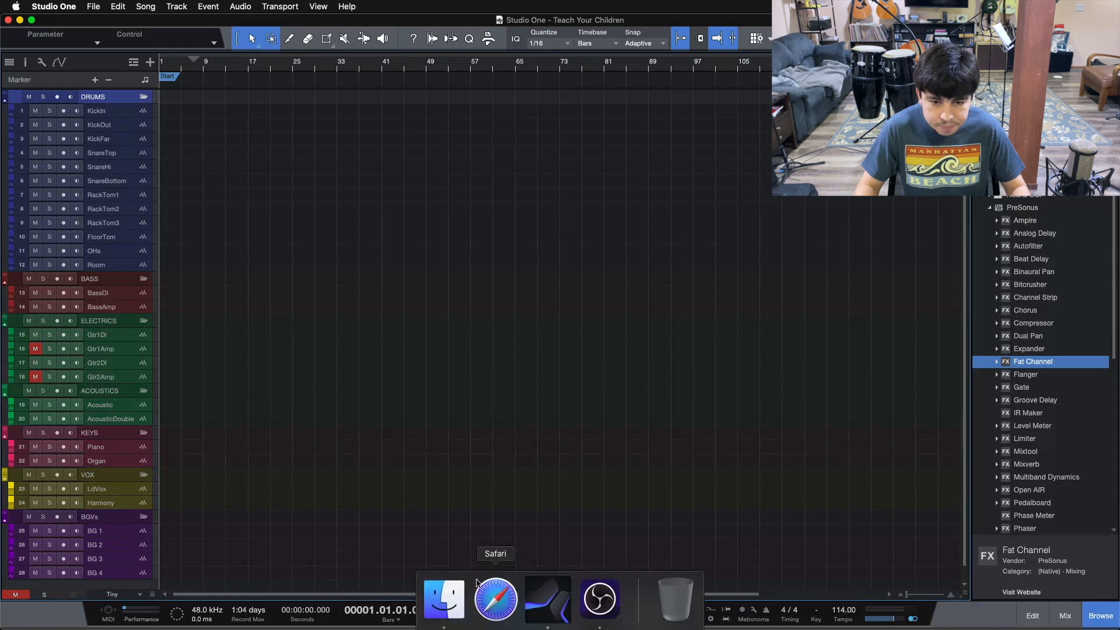
click(442, 601)
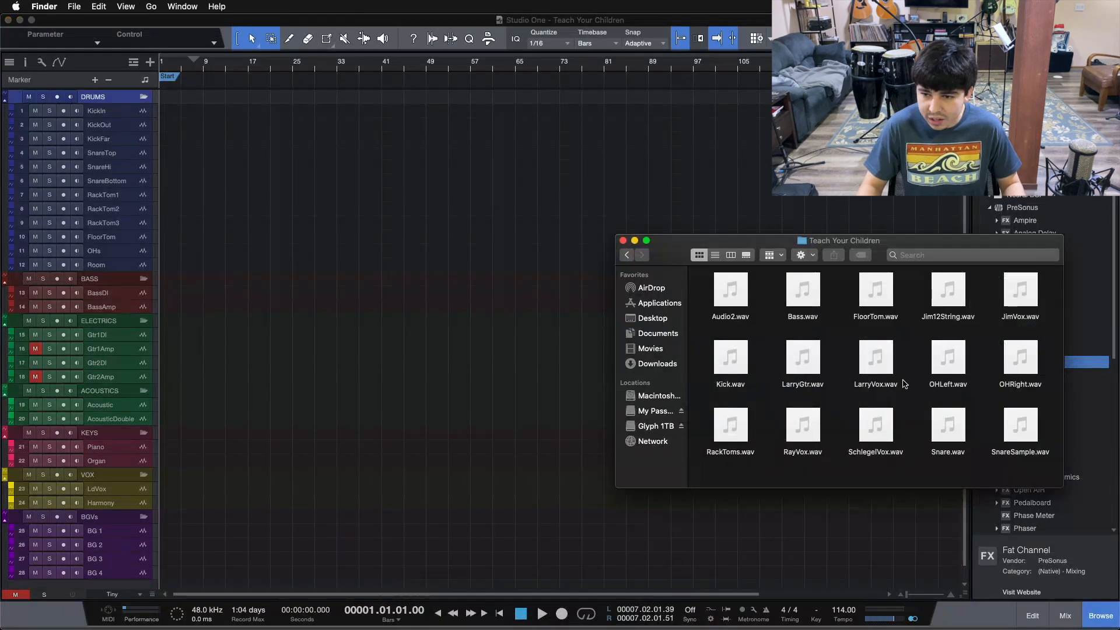
drag(908, 474, 719, 275)
drag(747, 352, 165, 583)
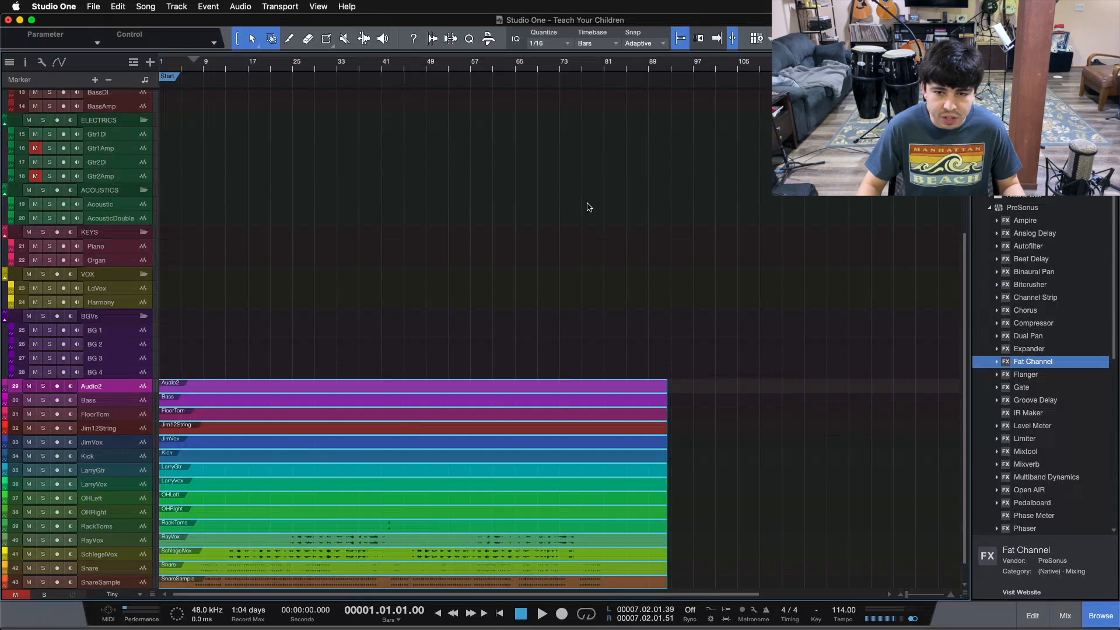
- Save the song and copy all the listed external audio files into its Media Folder
key(super+s)
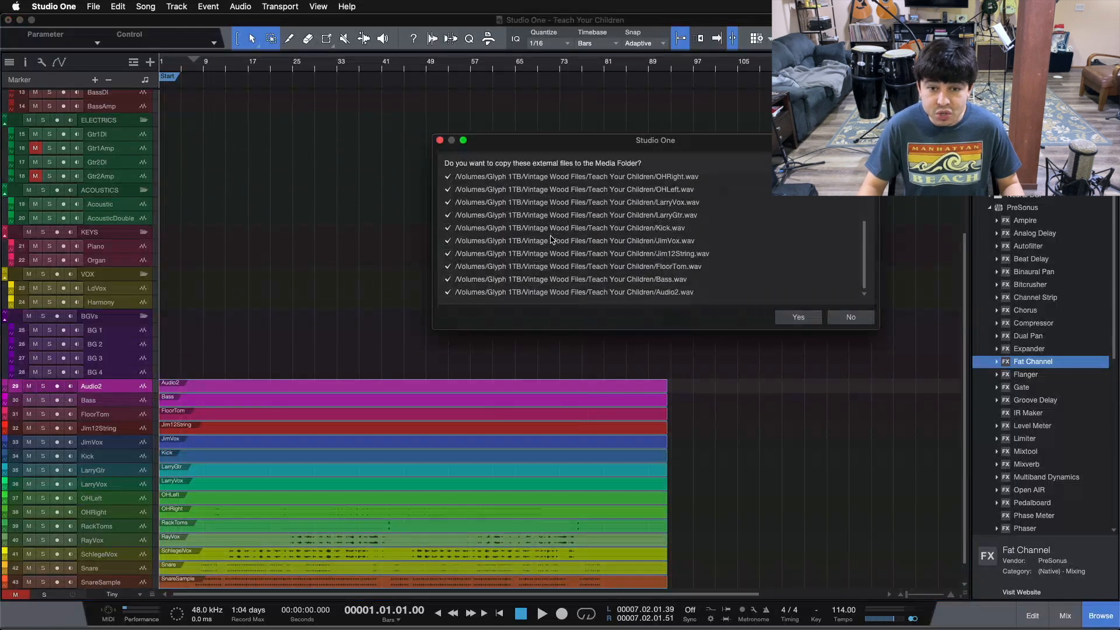
scroll(613, 210, up, 3)
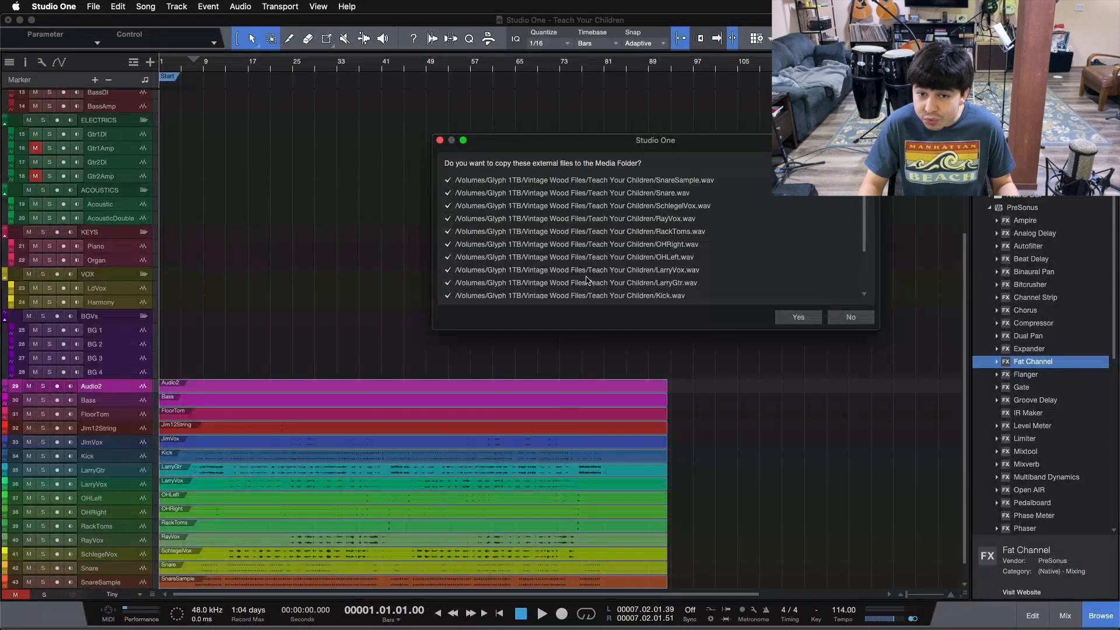
click(798, 317)
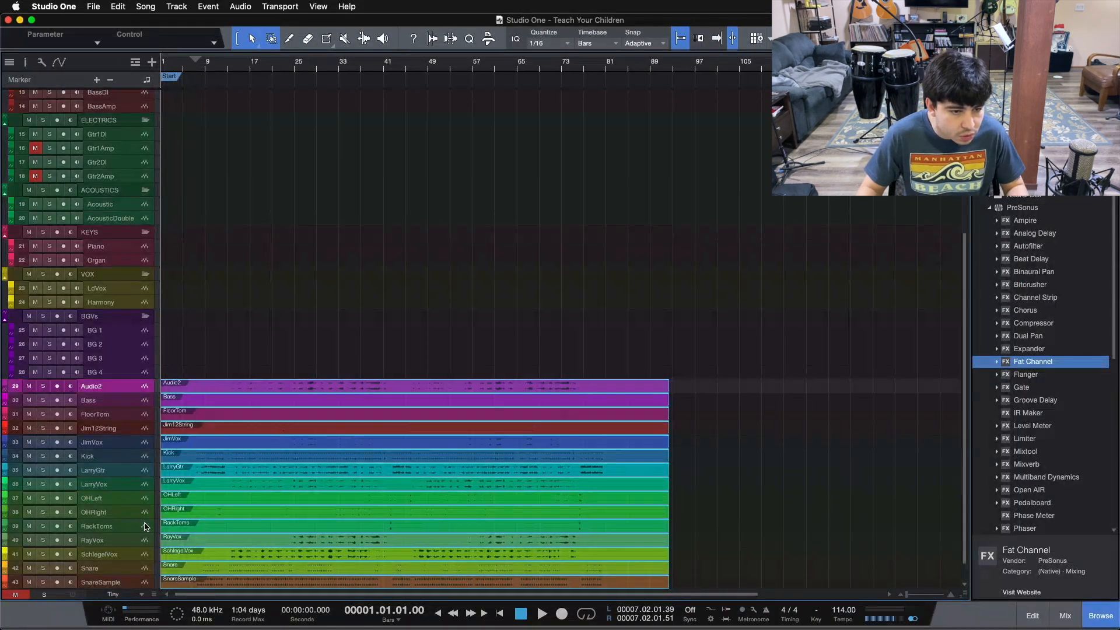
- Narrow the track list, solo the Audio2 track and enlarge the tracks to Medium height
drag(155, 502, 131, 502)
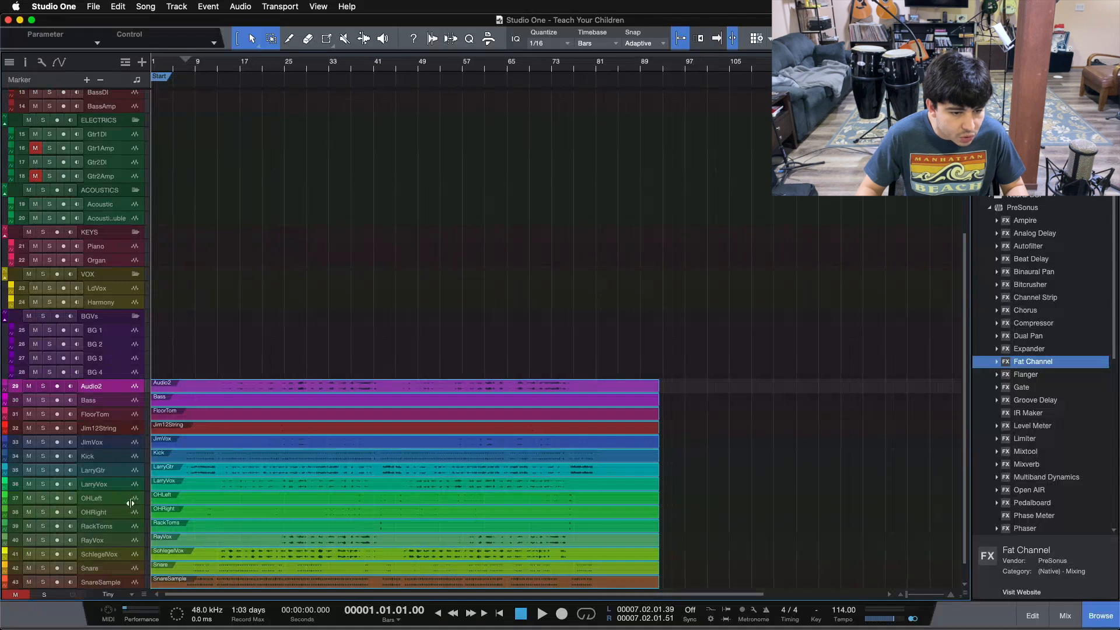
scroll(494, 465, down, 2)
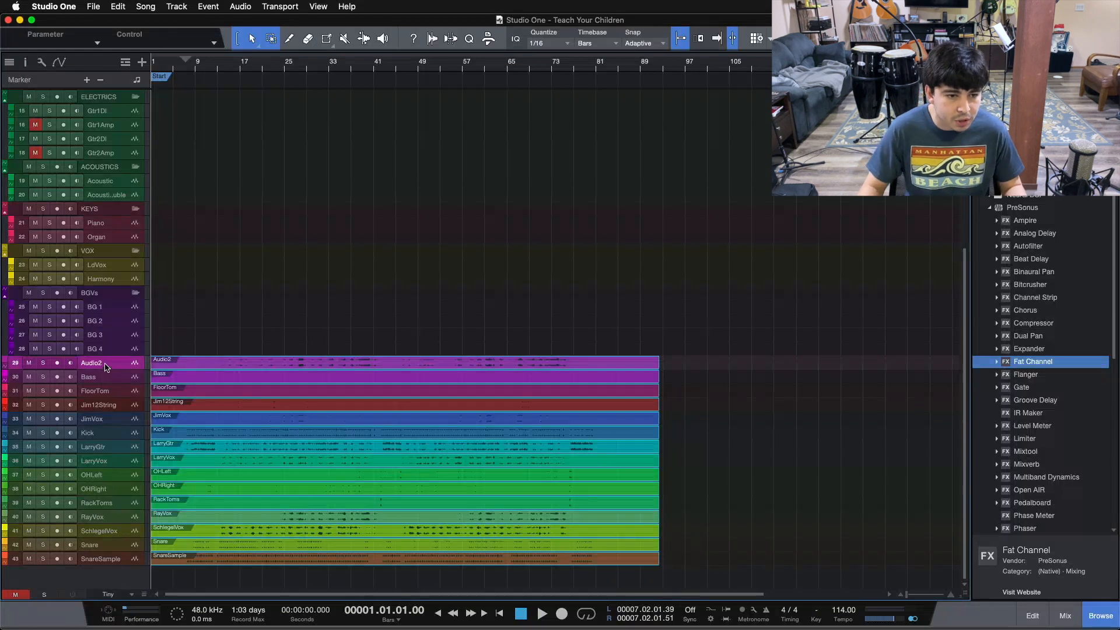
click(43, 362)
click(106, 594)
click(123, 555)
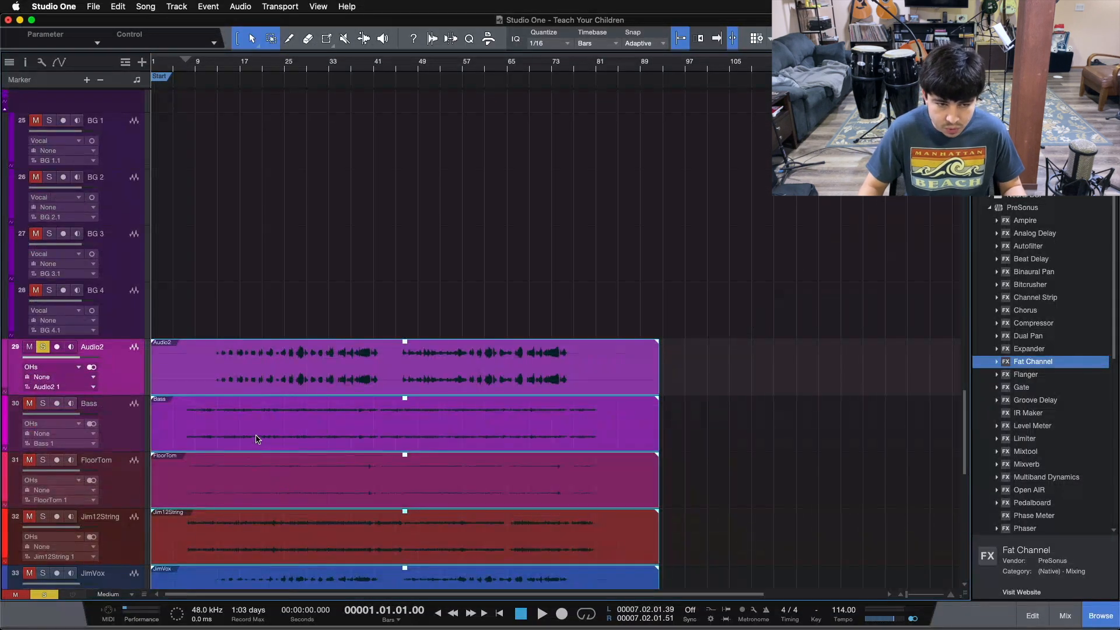
scroll(274, 446, down, 10)
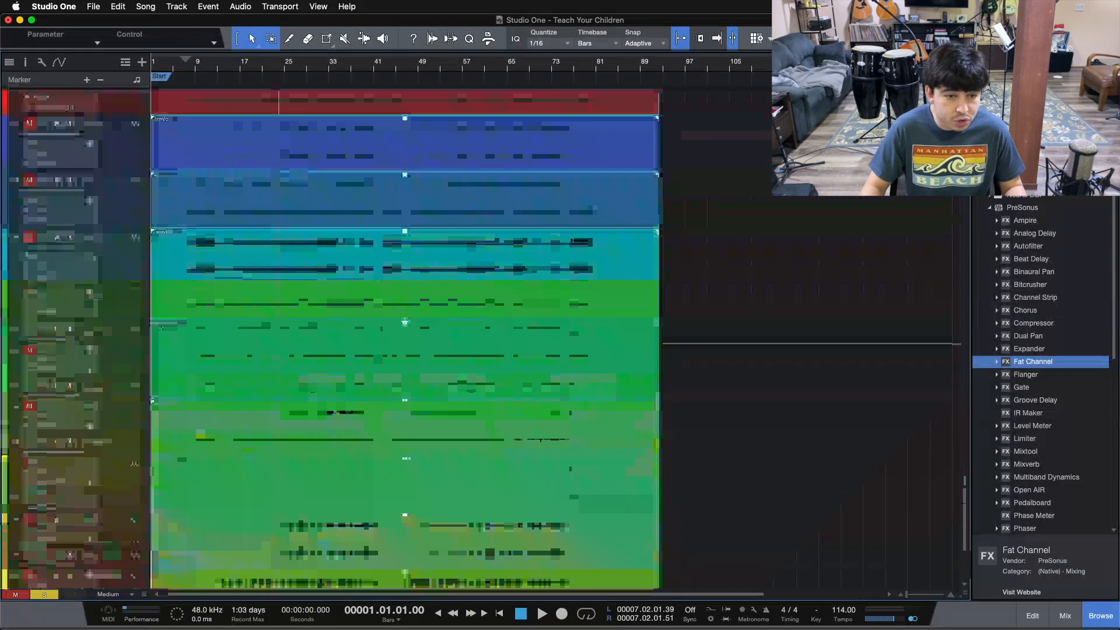
scroll(274, 350, up, 12)
scroll(274, 350, down, 7)
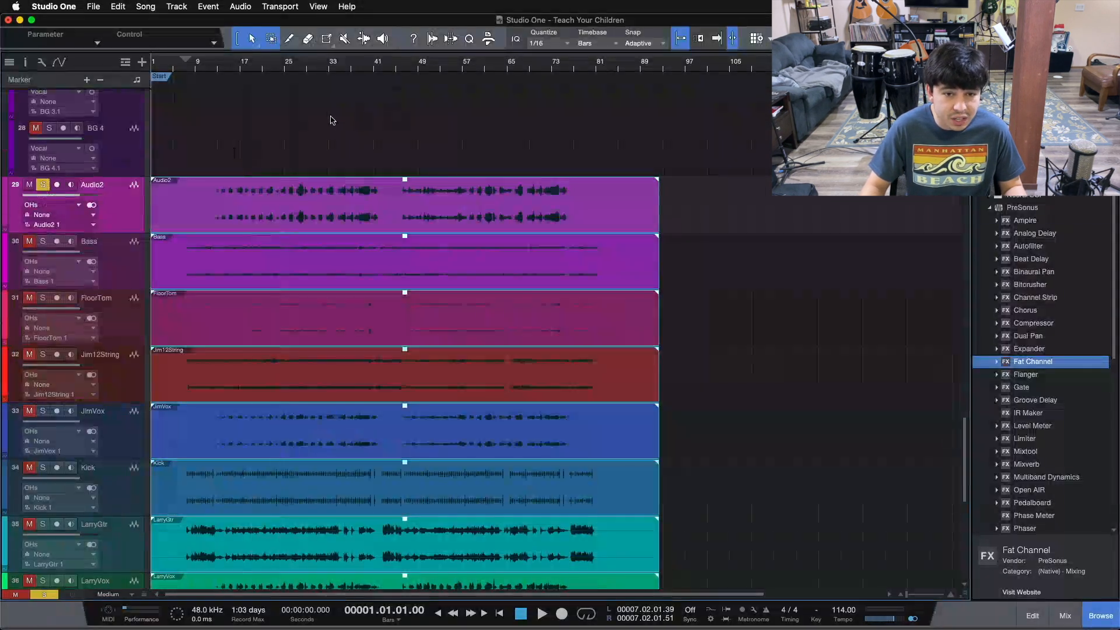
- Audition the soloed Audio2 track from bar 16 beat 3, stop playback and unsolo it
drag(248, 72, 291, 88)
click(266, 70)
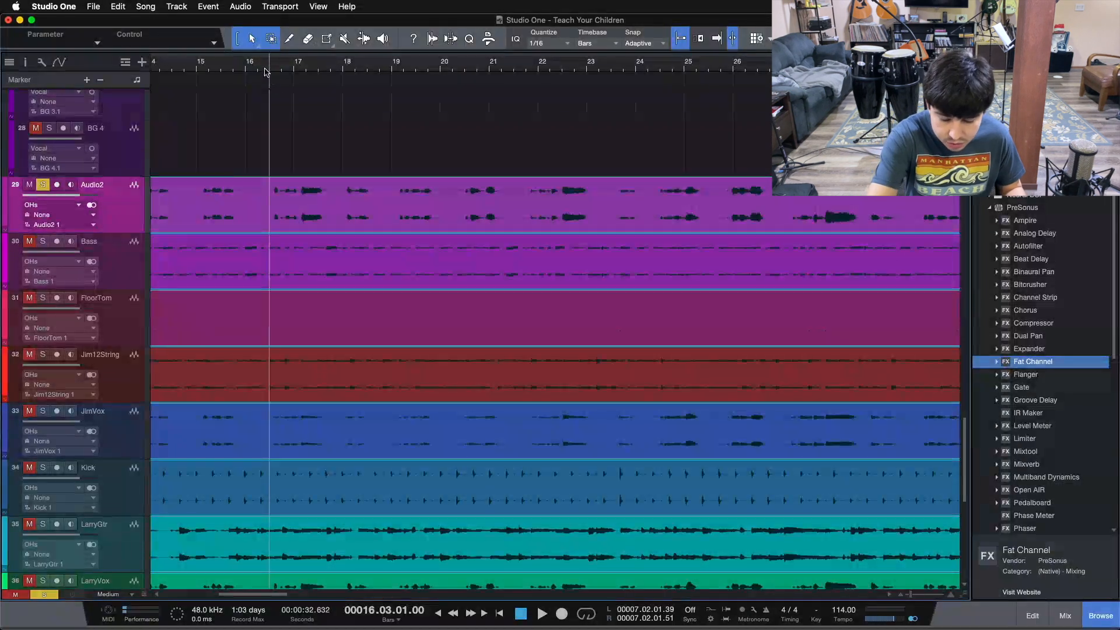
key(f)
key(space)
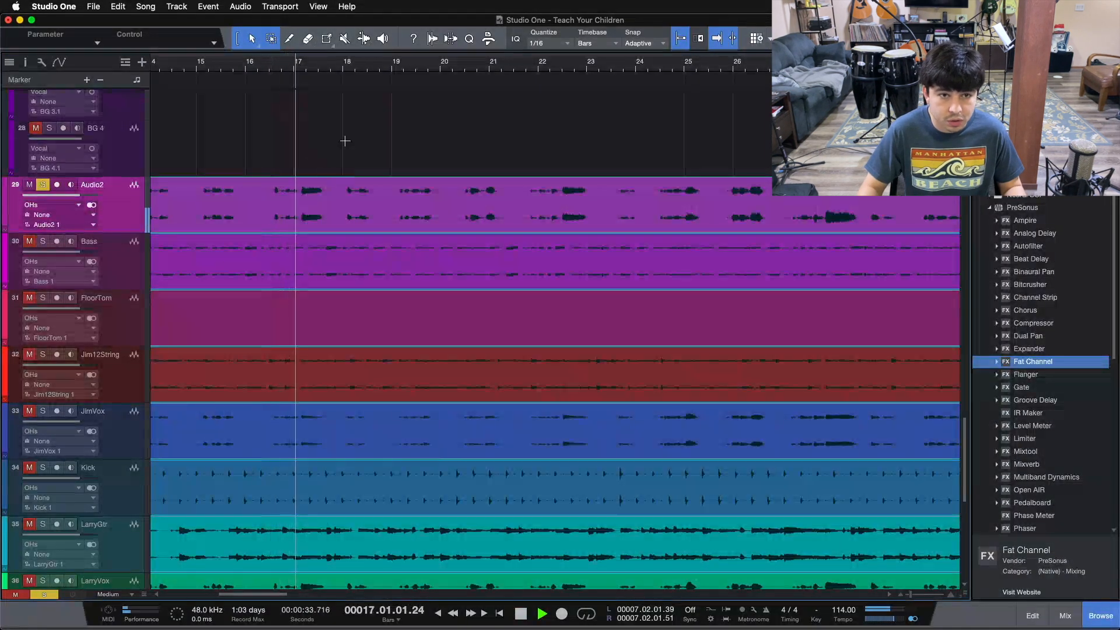
drag(320, 68, 337, 68)
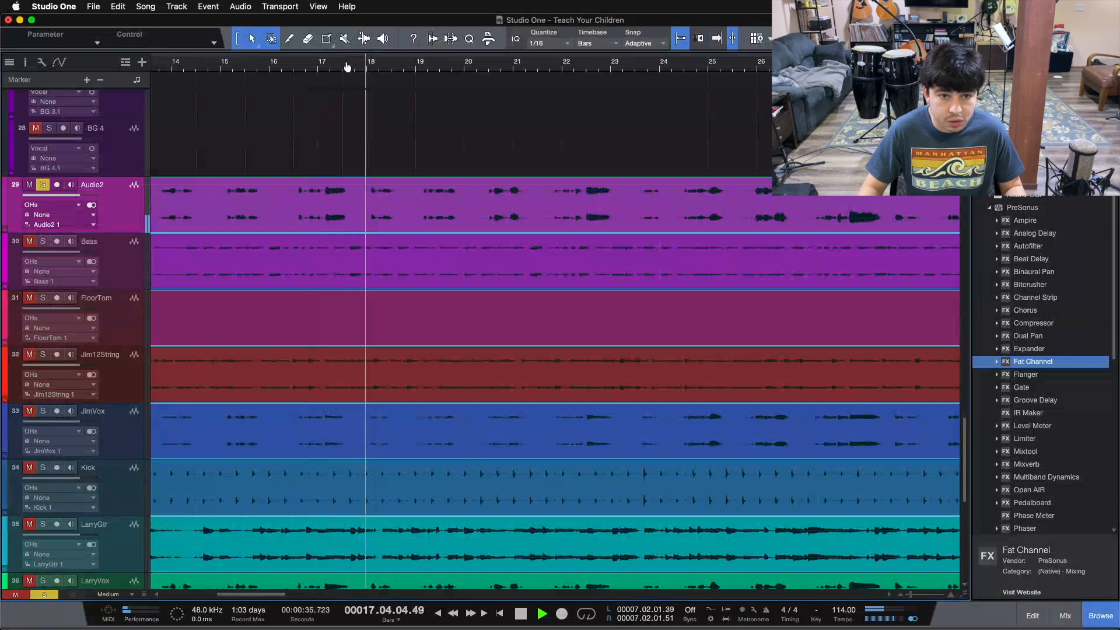
key(z)
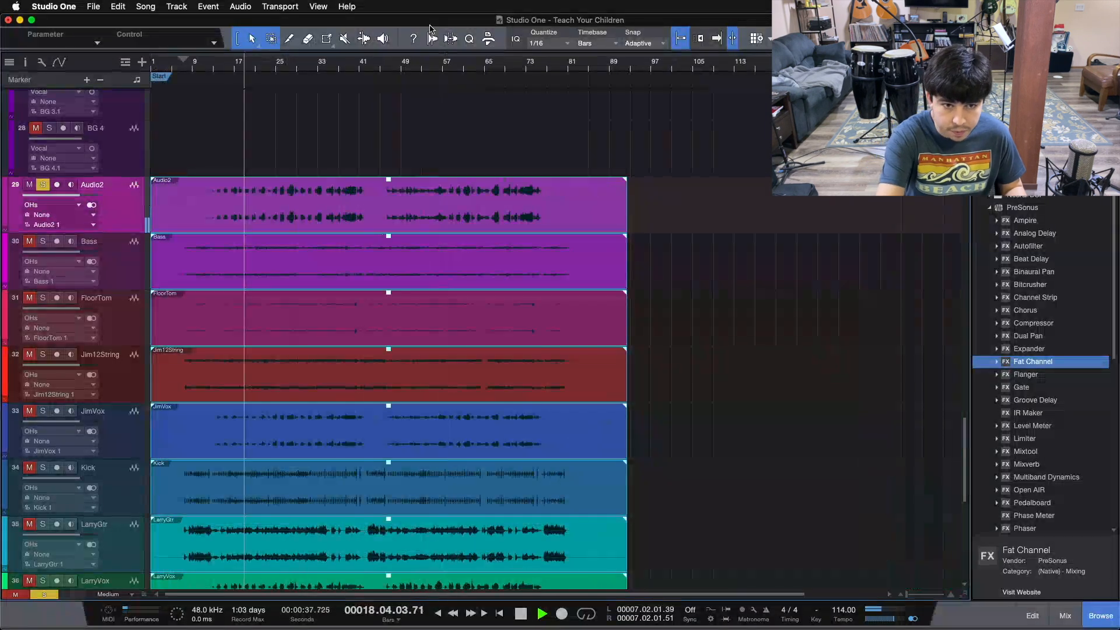
key(space)
key(s)
- Rename the Audio2 track as GroupVox
double_click(92, 185)
text(Gro)
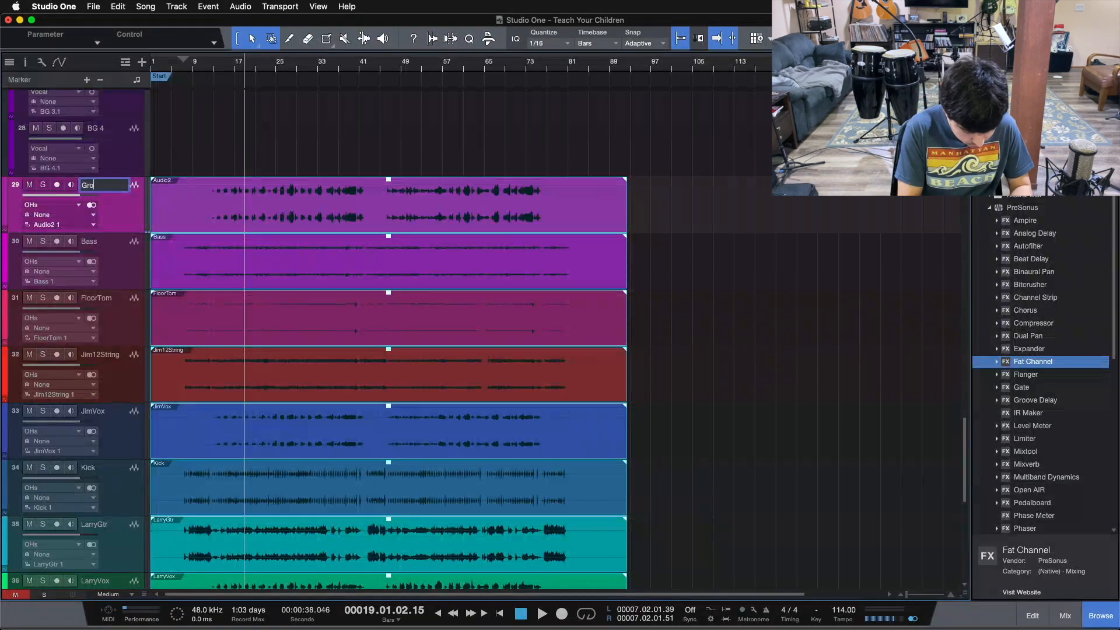
text(upVox)
key(Return)
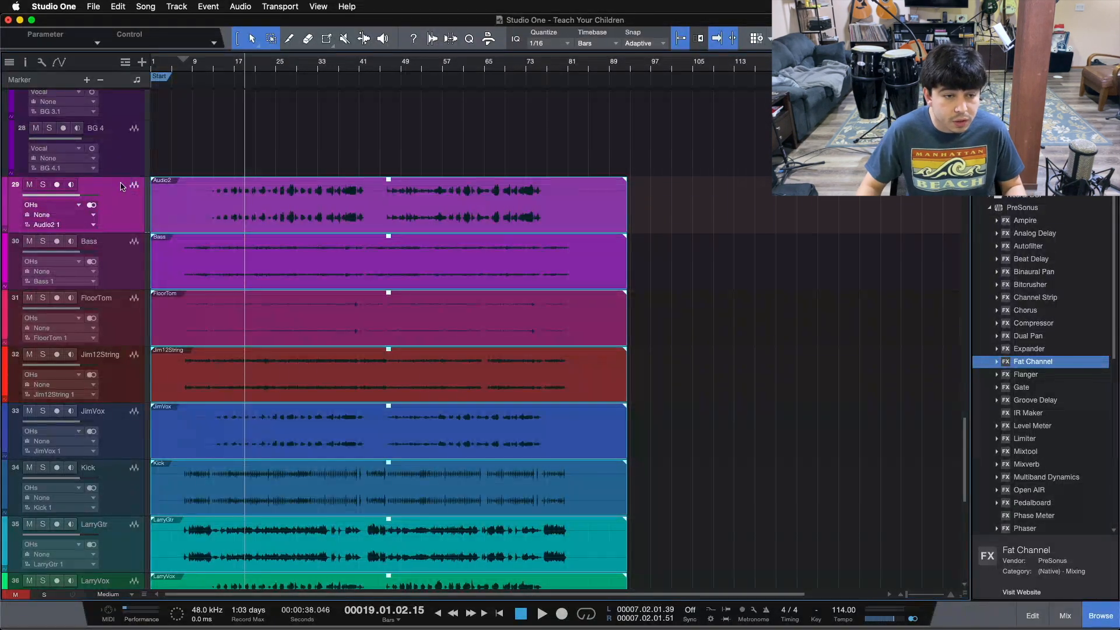
double_click(92, 185)
text(GroupVox)
key(Return)
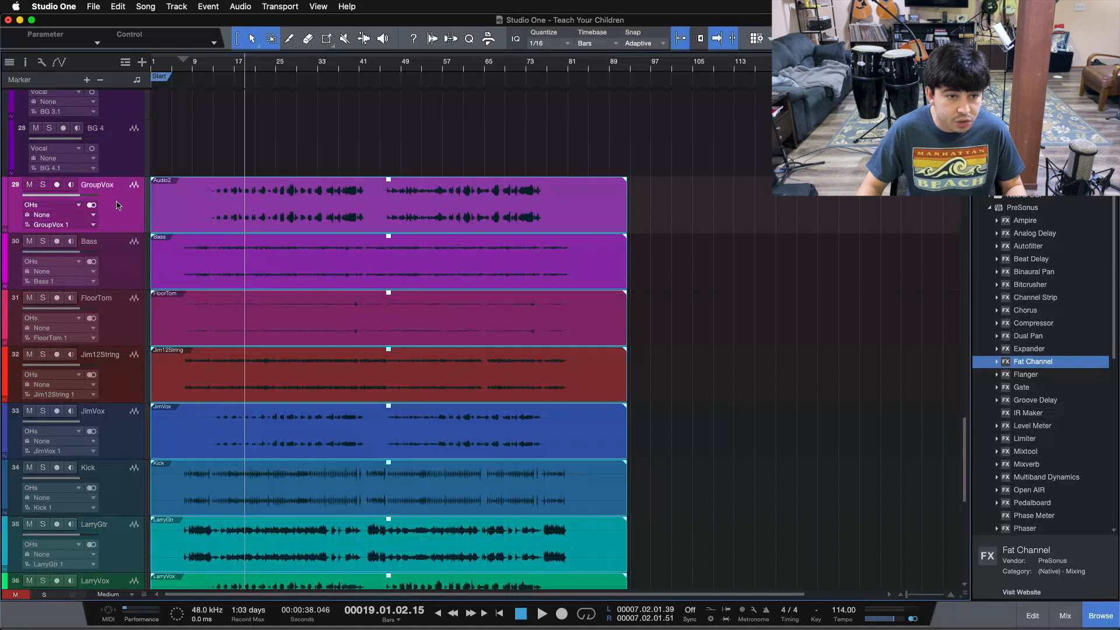
- Move the GroupVox track into the BGVs folder above BG 1 and give it the folder's purple color
scroll(142, 233, up, 3)
scroll(136, 358, up, 1)
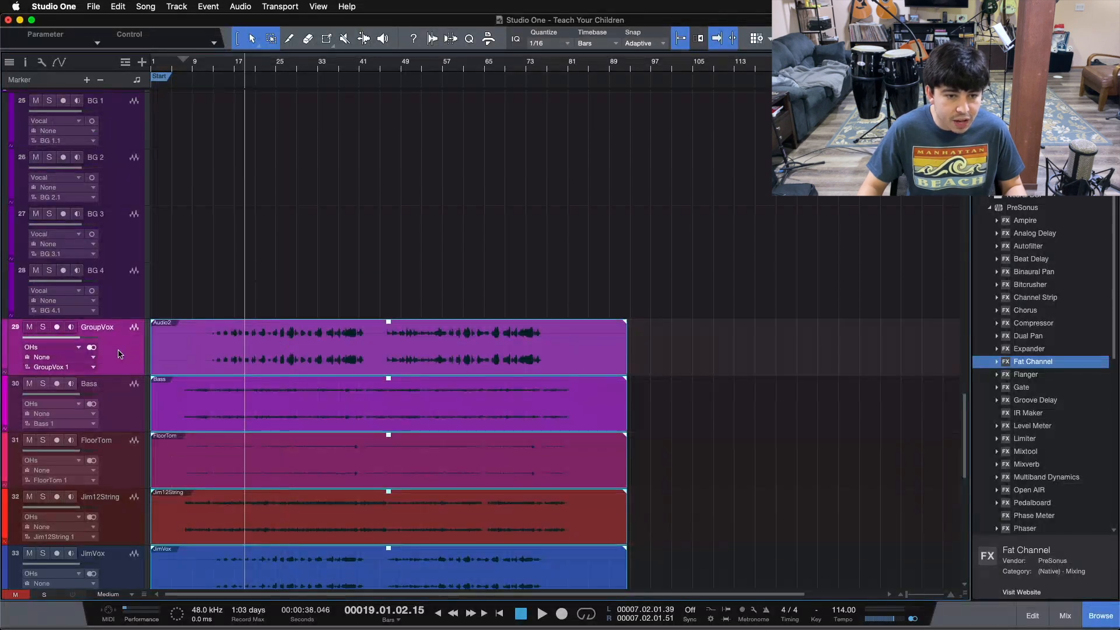
click(722, 364)
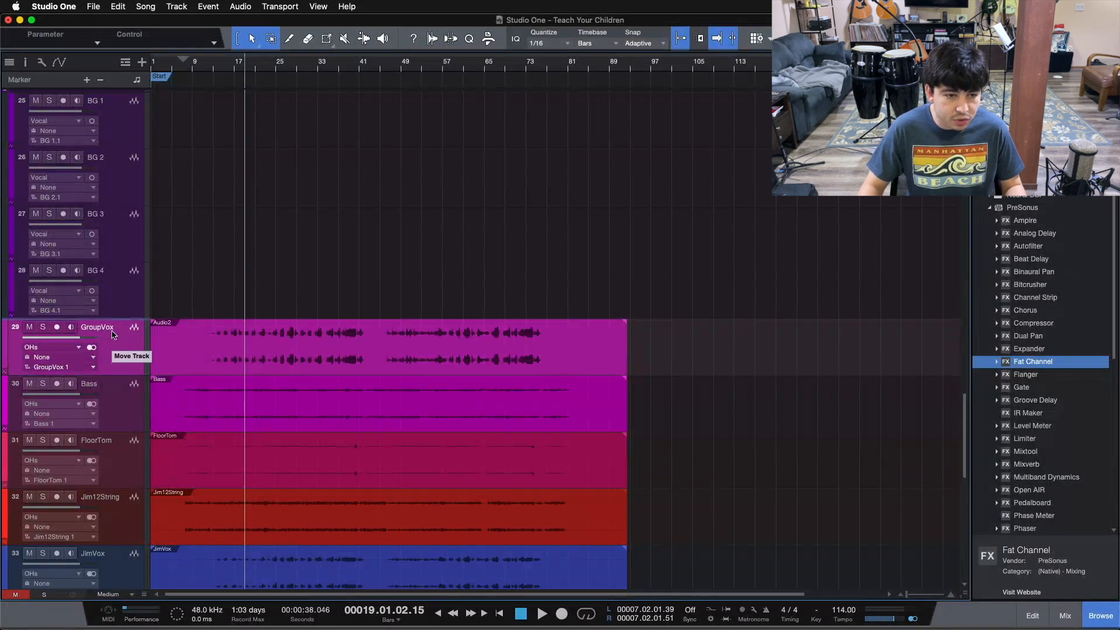
scroll(111, 338, up, 2)
drag(106, 186, 104, 187)
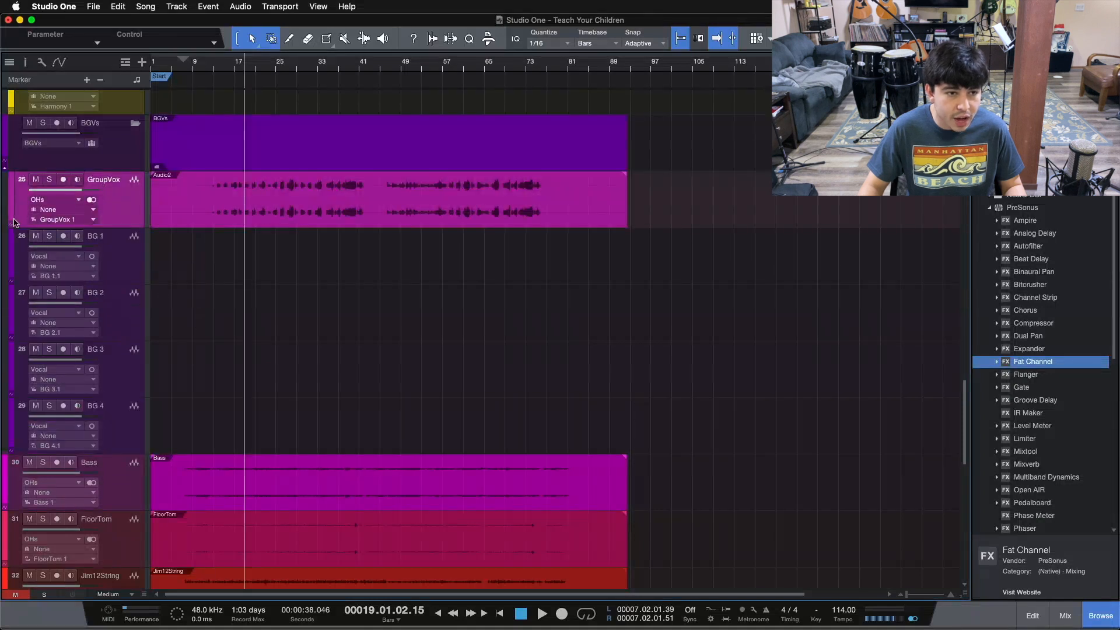
click(16, 206)
click(129, 220)
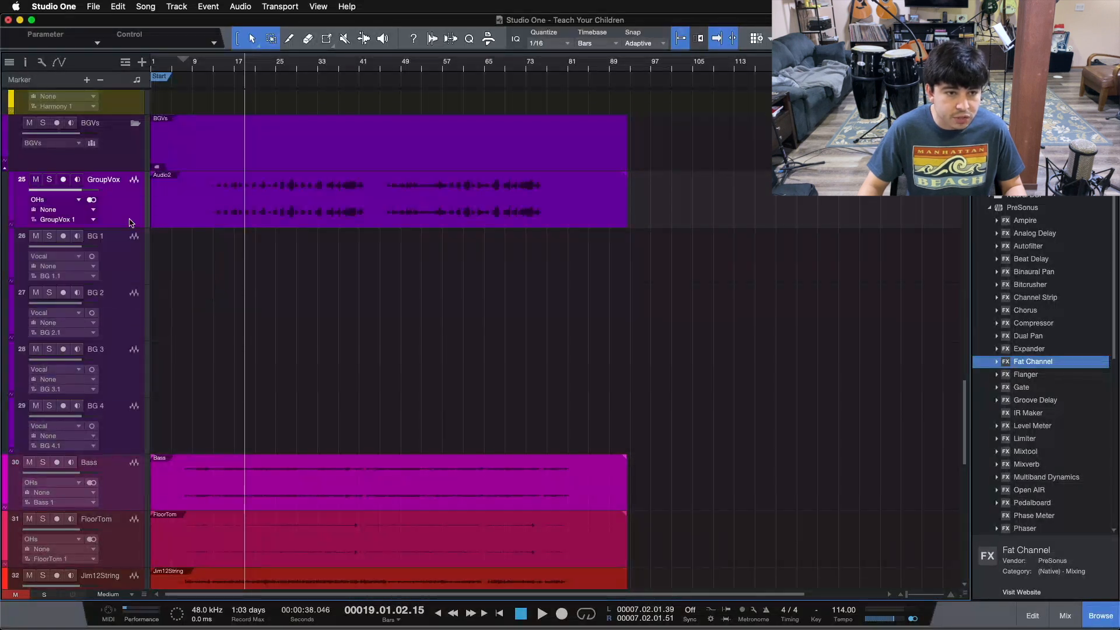
- Solo the imported Bass track and play it from around bar 17
scroll(268, 338, down, 8)
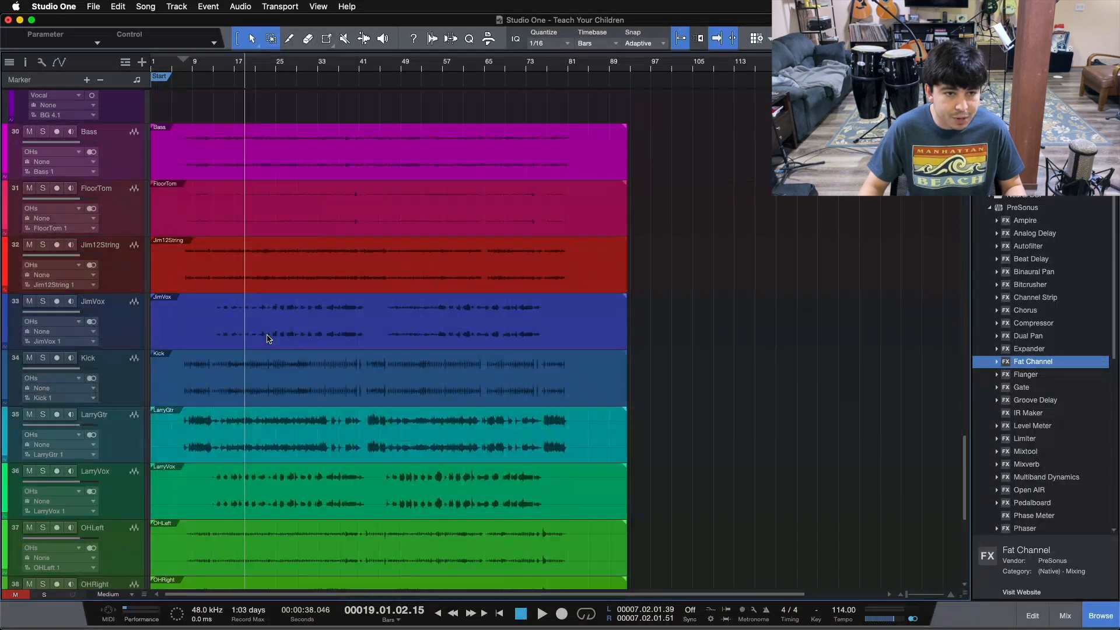
click(132, 189)
scroll(132, 189, up, 1)
scroll(321, 408, down, 9)
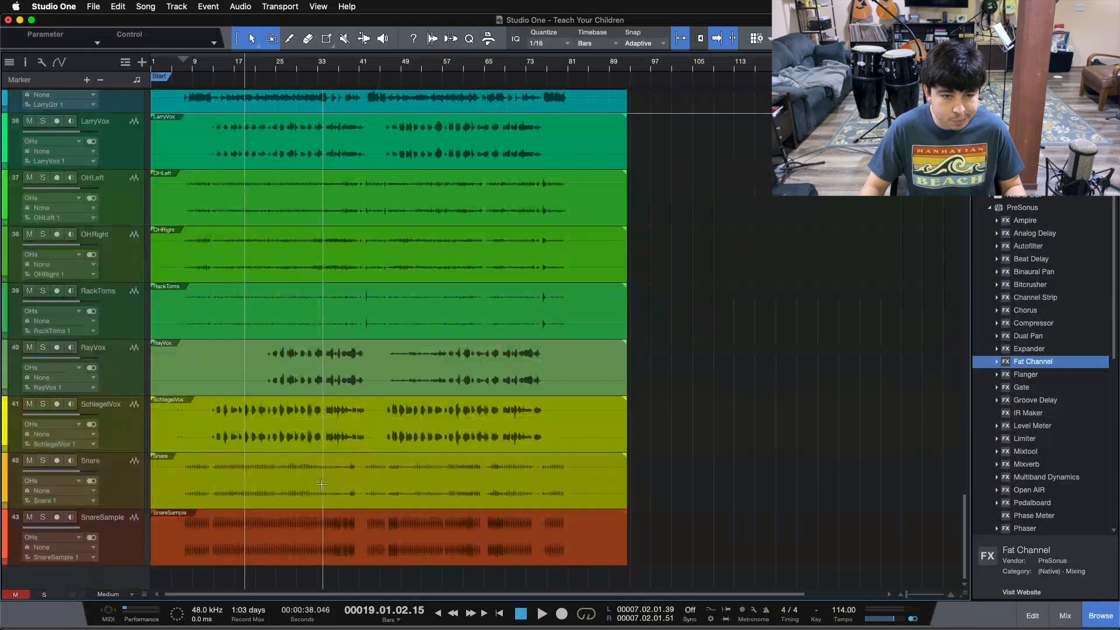
scroll(322, 484, up, 3)
scroll(321, 484, up, 6)
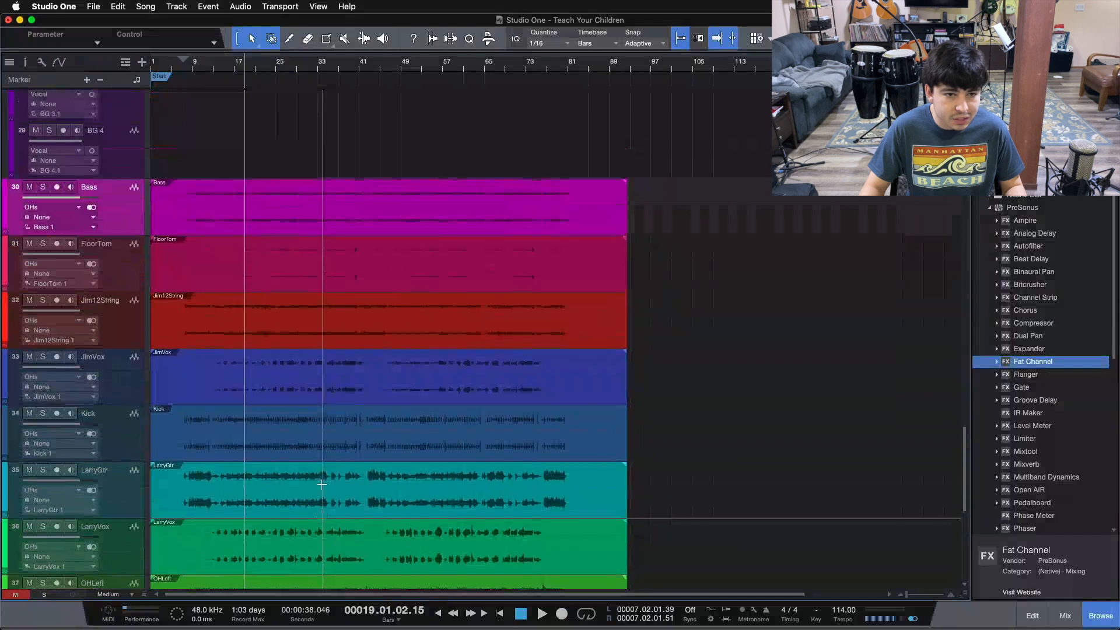
click(43, 187)
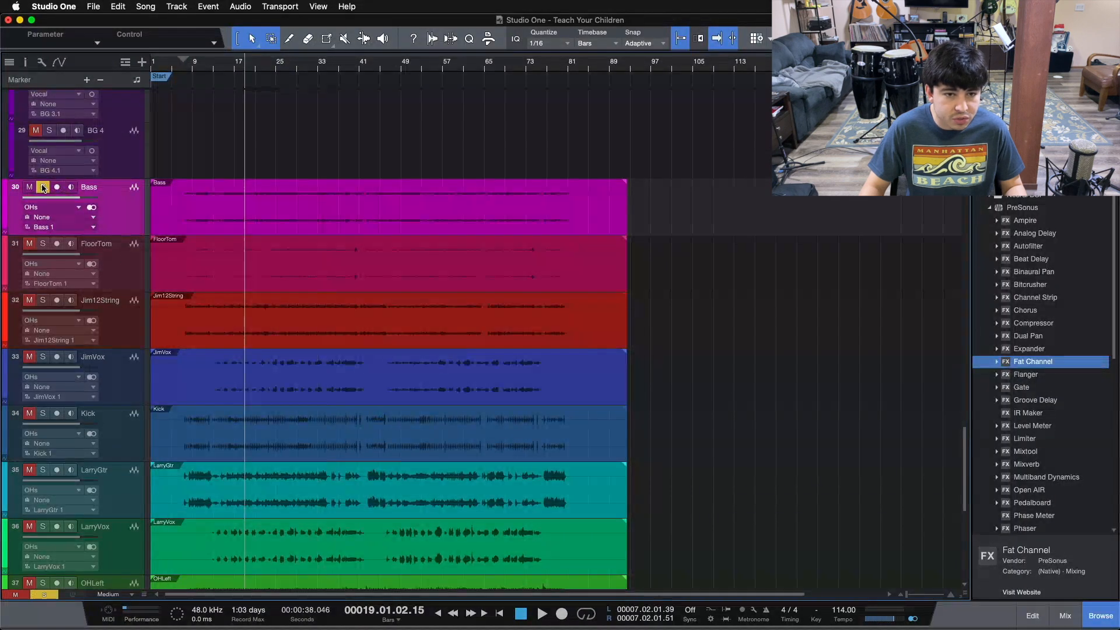
click(256, 61)
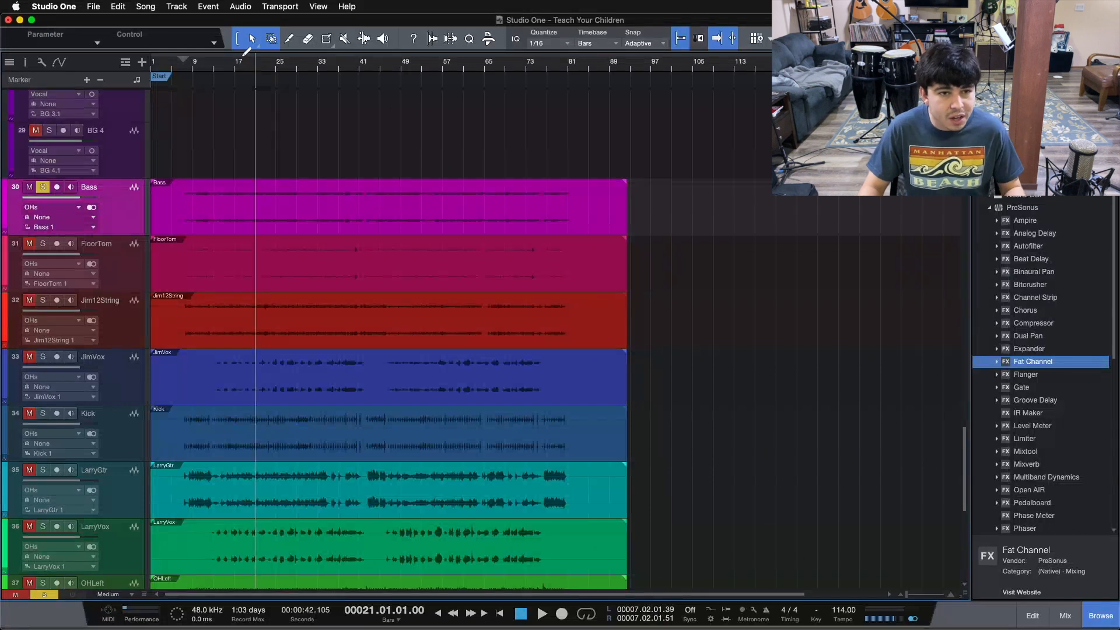
click(240, 61)
key(space)
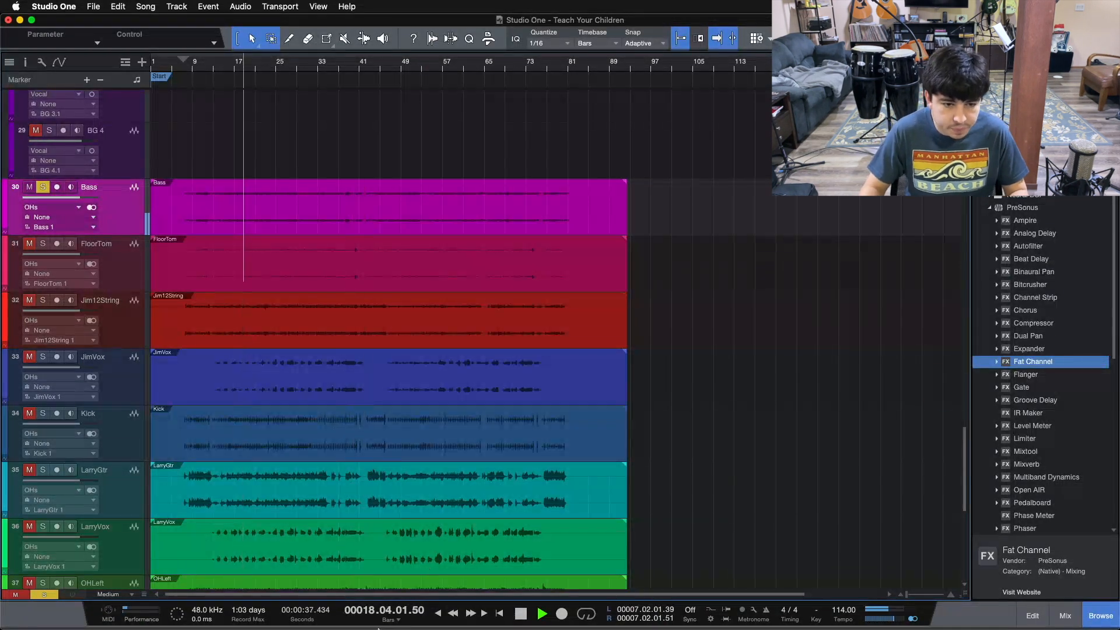
- Check the Bass channel's level in the mixer, hide the mixer, stop playback and unsolo the track
key(F3)
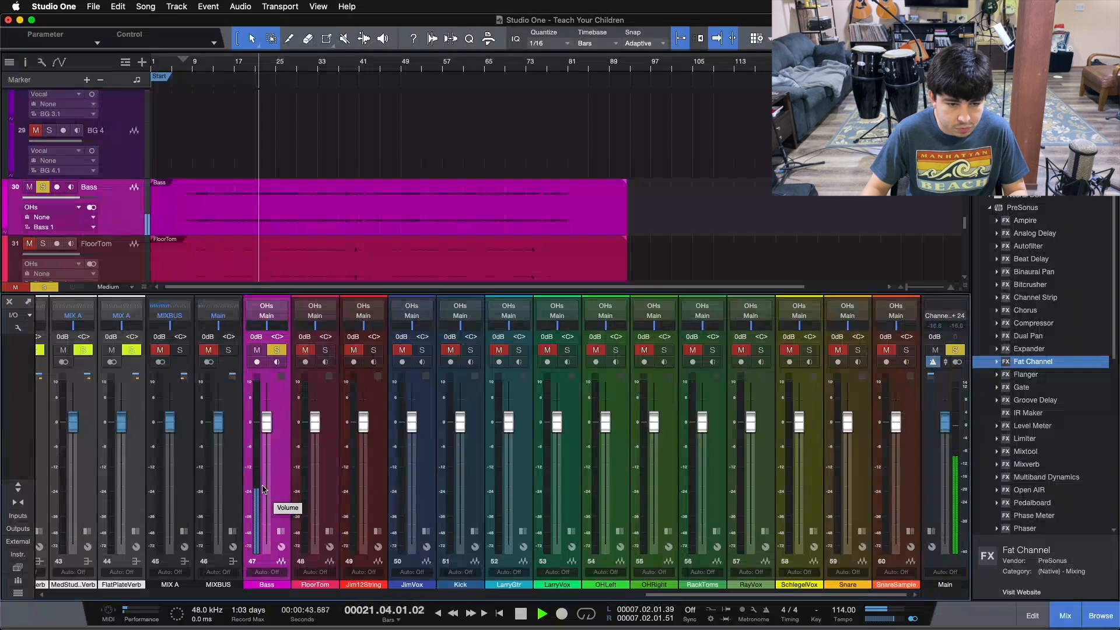
key(F3)
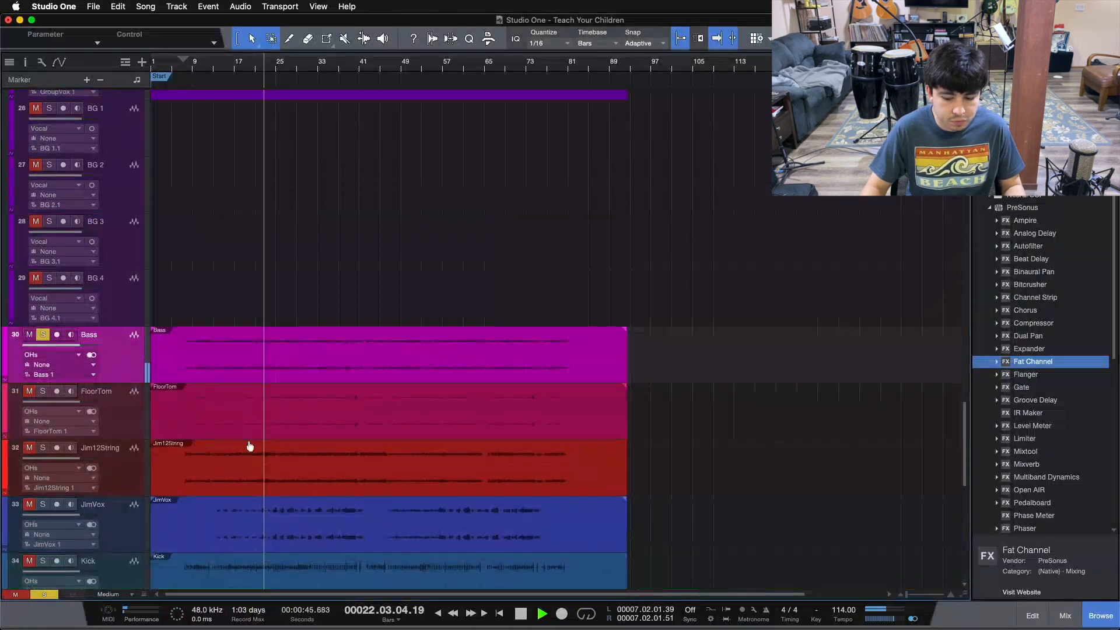
key(space)
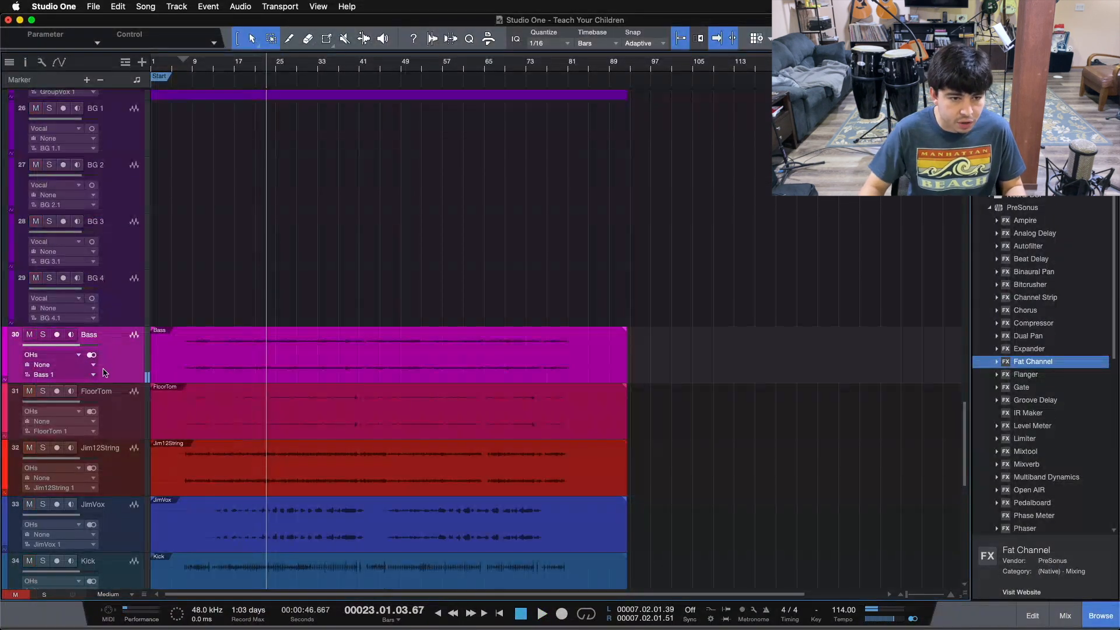
- Move the Bass event onto the BassDI track at the start of the song and bounce it
drag(176, 368, 168, 238)
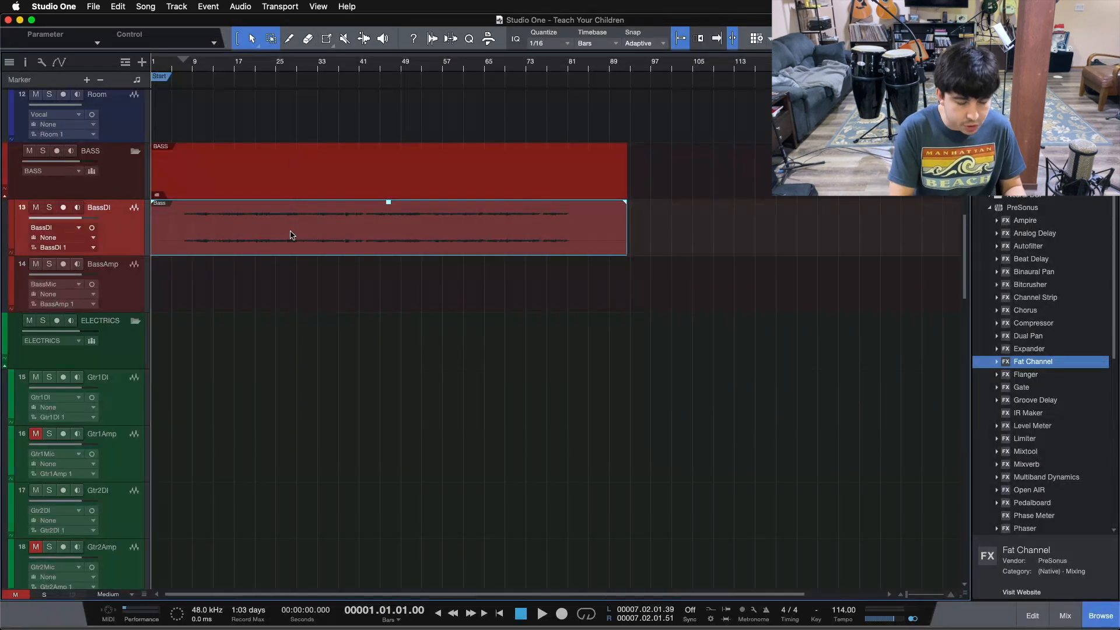
key(super+b)
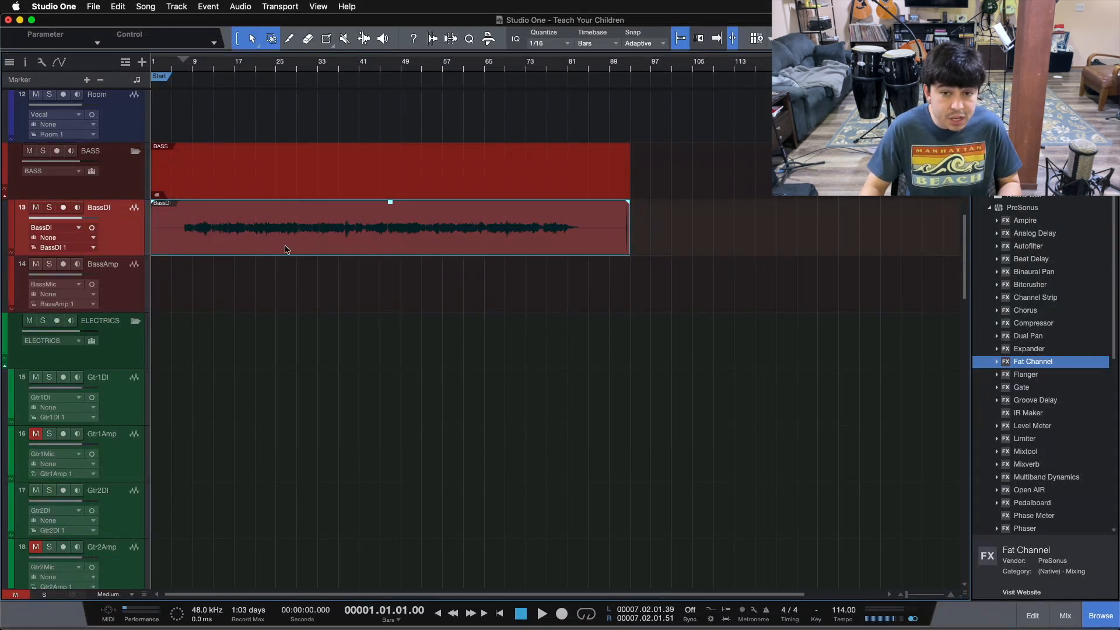
- Compare the end of the BassDI event near bar 92 before and after the bounce by undoing and redoing it
drag(634, 65, 620, 115)
key(super+z)
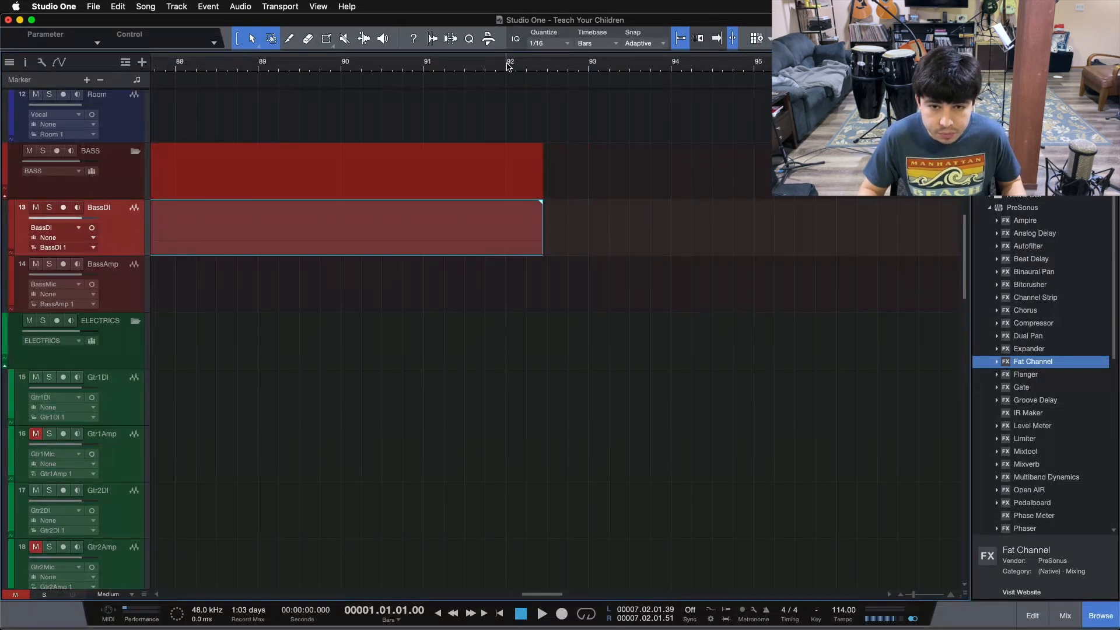
key(super+shift+z)
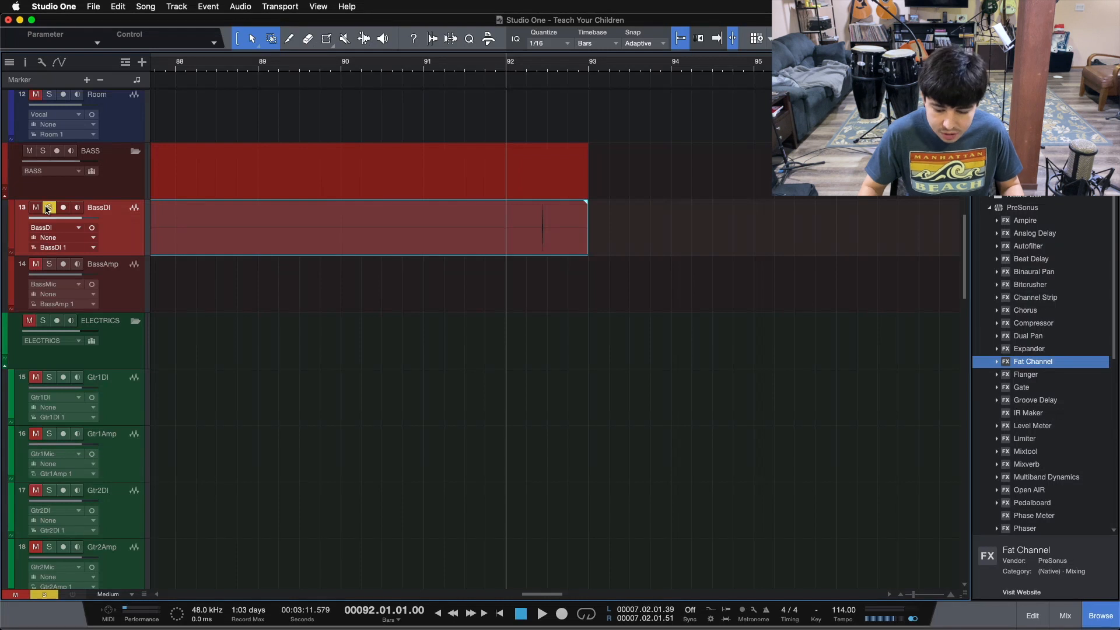
- Play the end of the soloed BassDI event from bar 92, stop playback and unsolo the track
key(space)
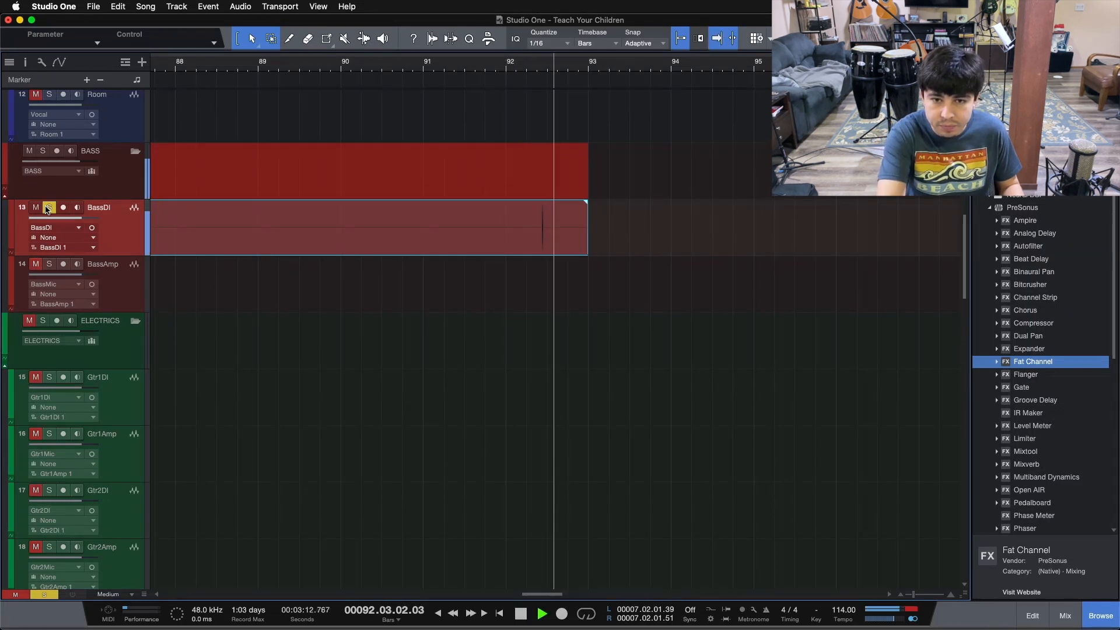
click(49, 209)
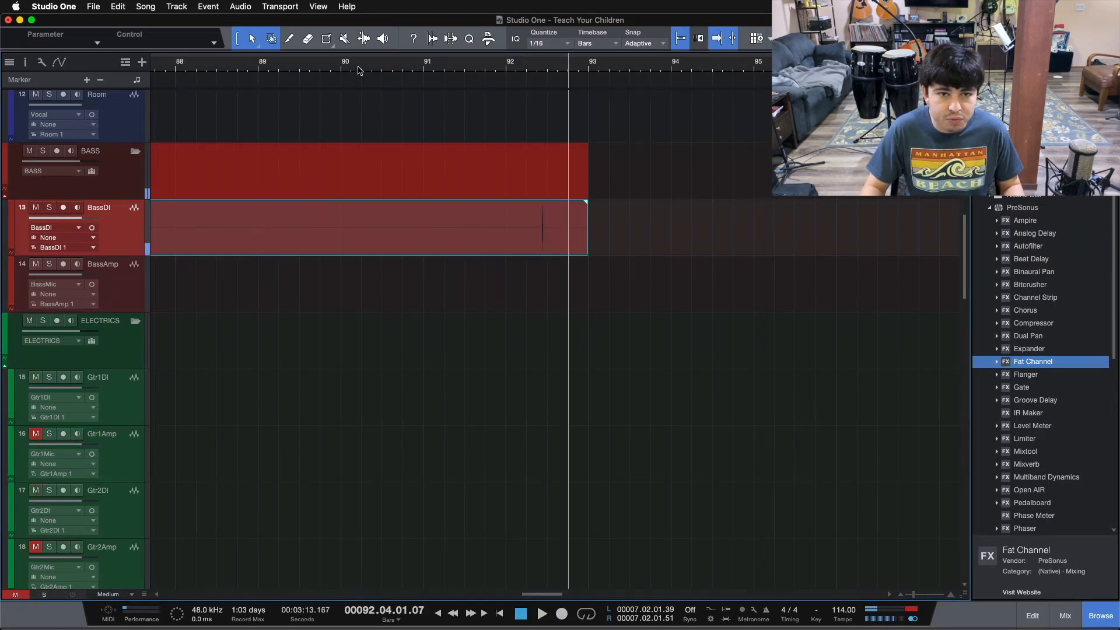
key(shift+z)
- Solo the imported FloorTom track and play it from about bar 39
scroll(416, 329, down, 15)
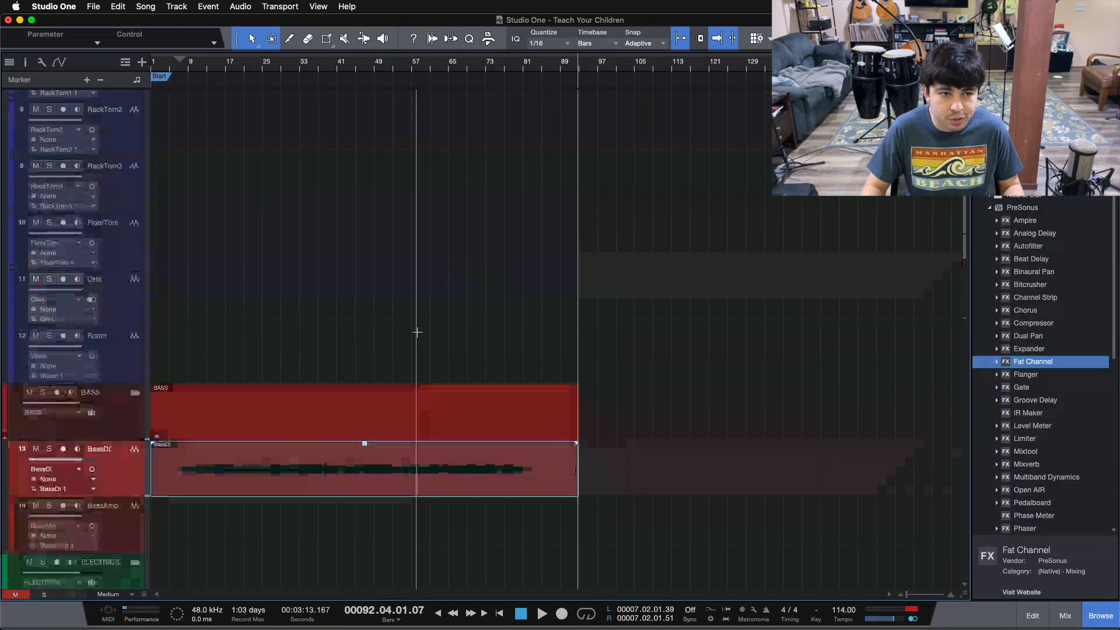
scroll(417, 332, down, 2)
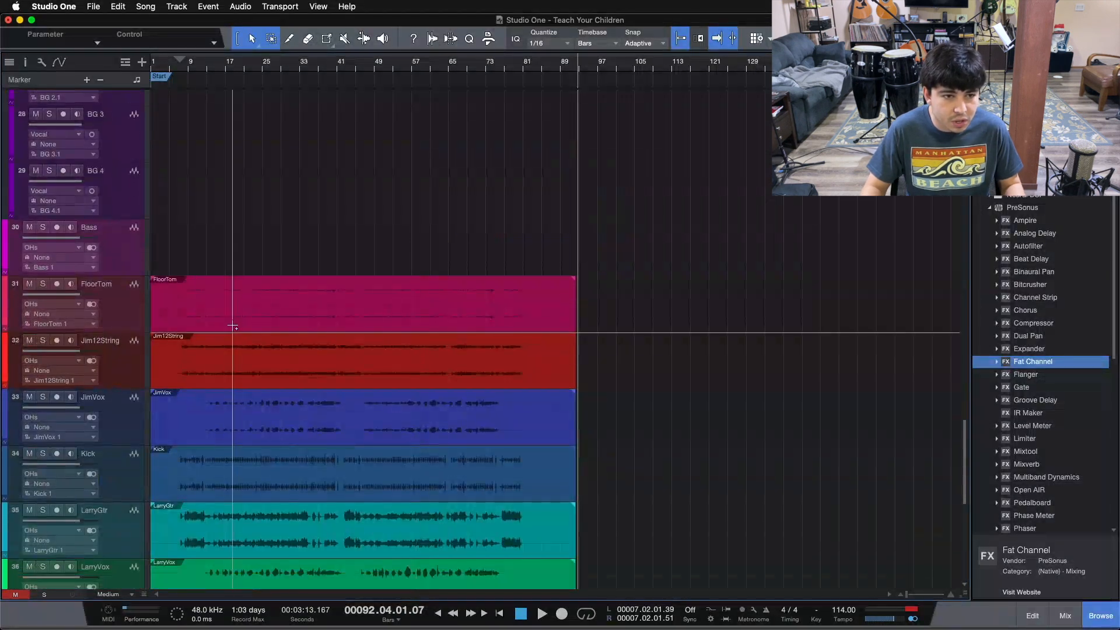
click(132, 257)
click(129, 317)
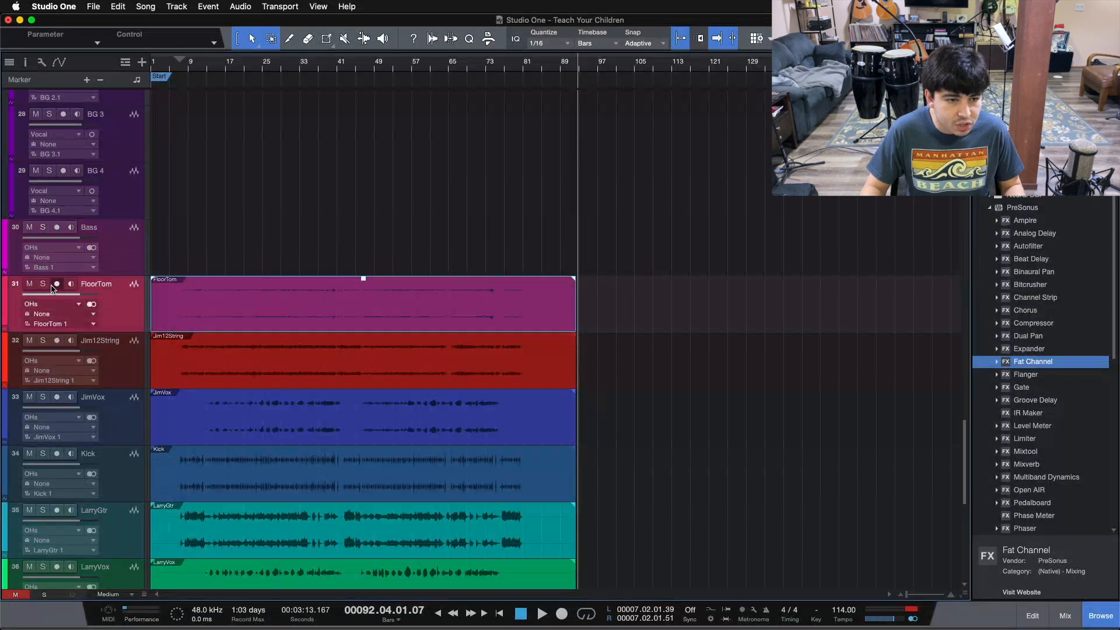
drag(335, 65, 400, 109)
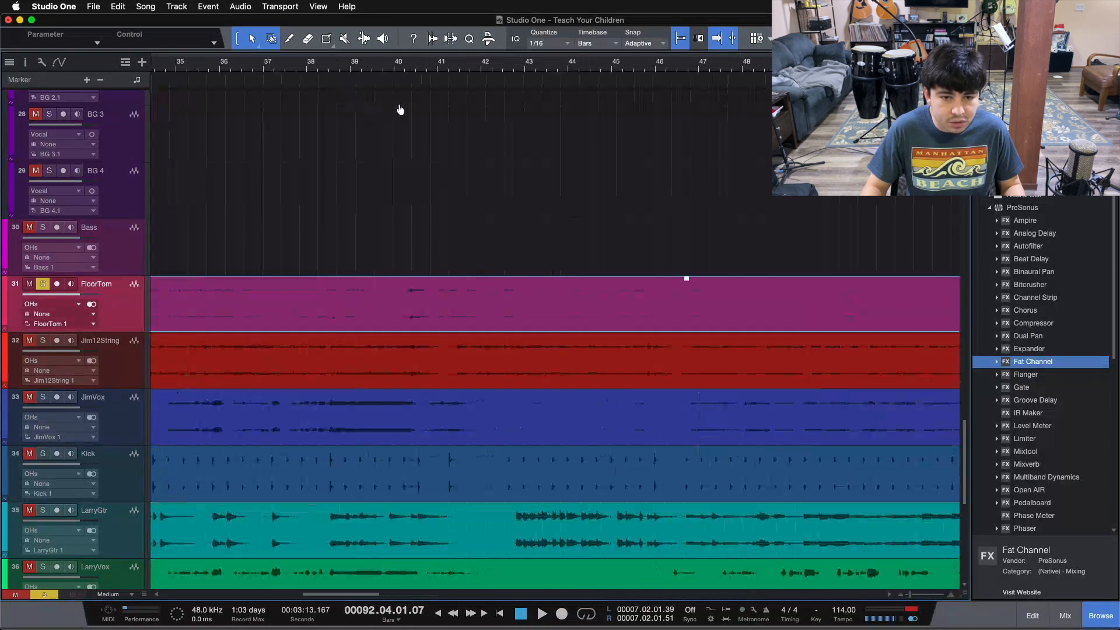
key(space)
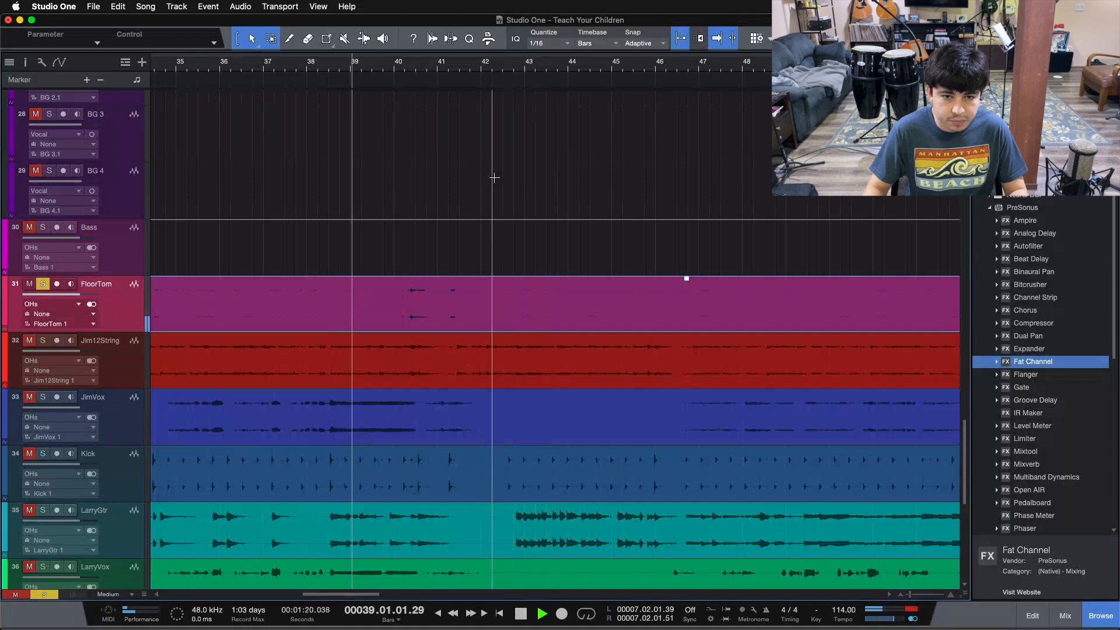
- Check the FloorTom channel's level in the mixer, hide the mixer, stop playback and unsolo the track
key(F3)
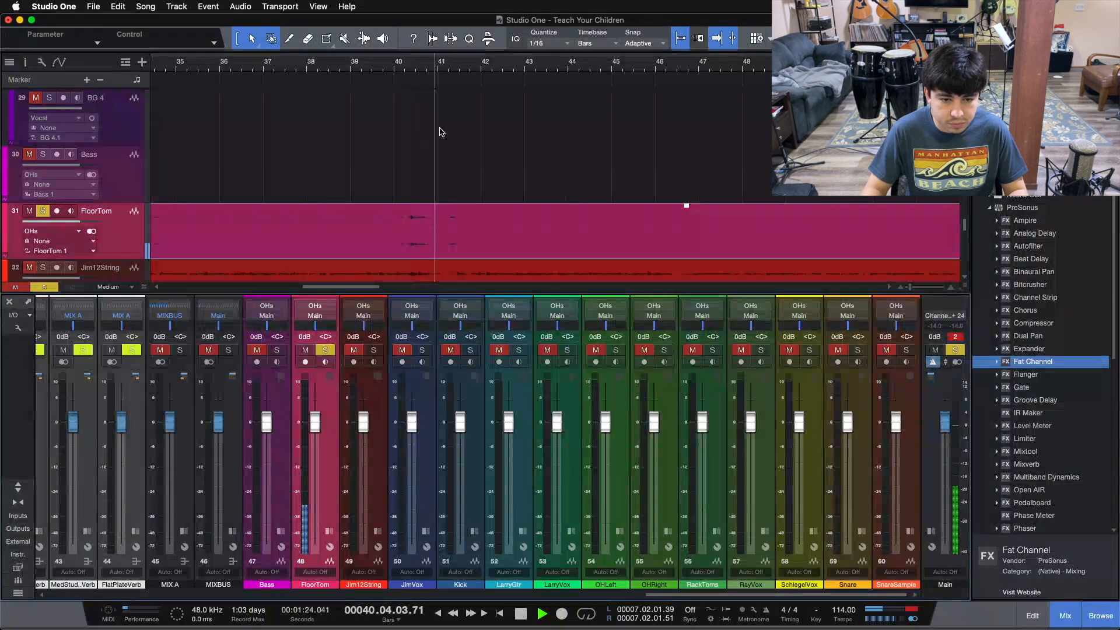
key(space)
key(F3)
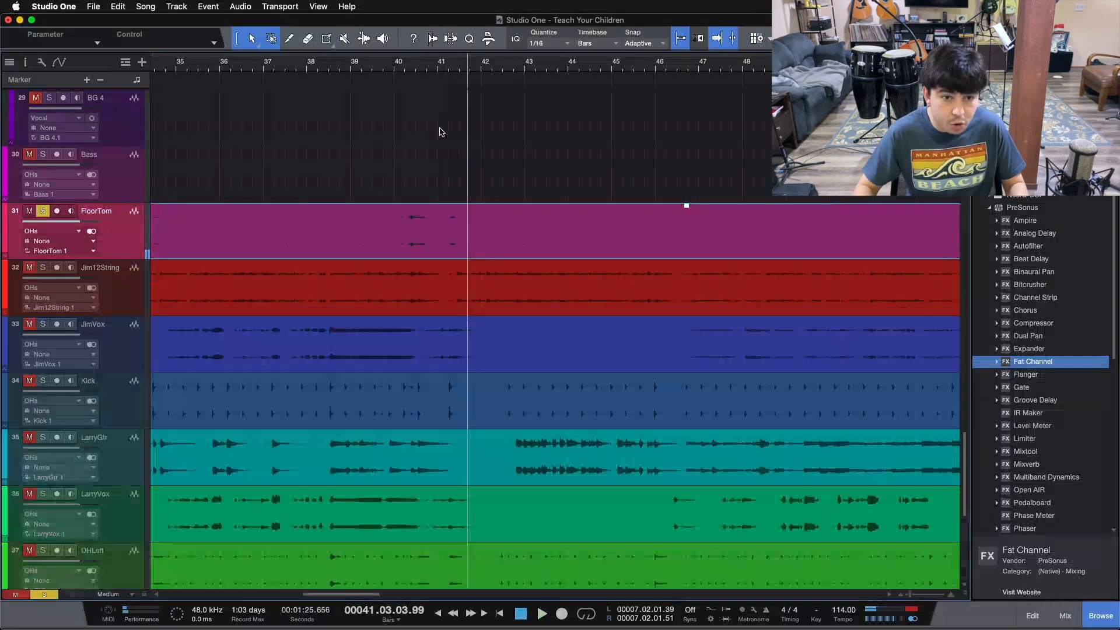
scroll(248, 238, up, 1)
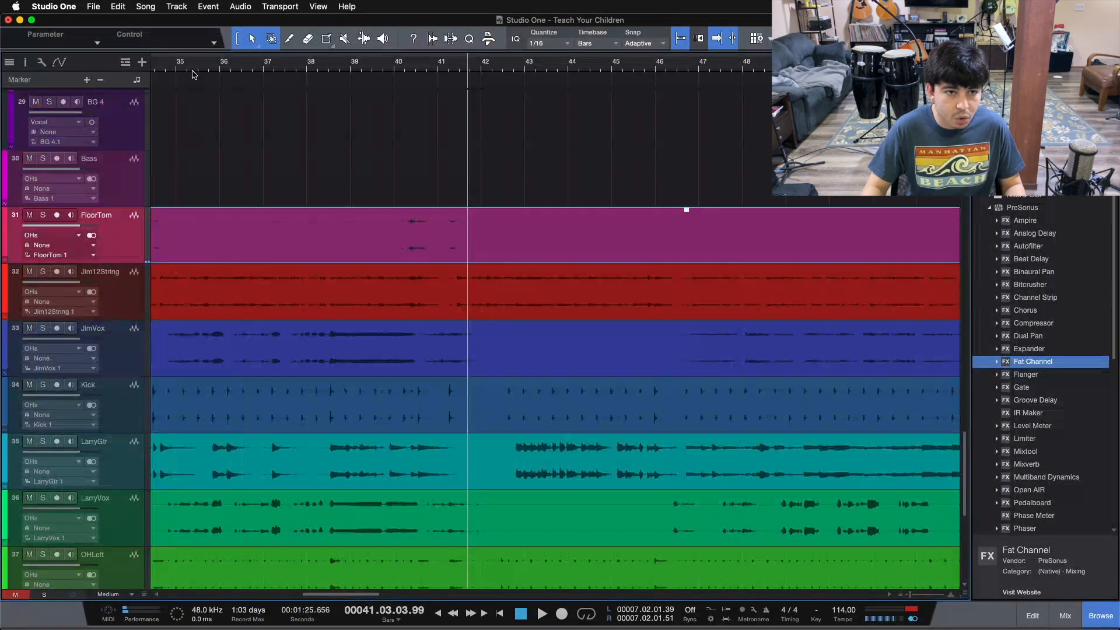
- Move the imported FloorTom event onto the template's mono FloorTom track at the start of the song and bounce it
key(z)
scroll(169, 244, up, 6)
drag(170, 232, 170, 430)
scroll(169, 232, up, 10)
scroll(167, 490, down, 3)
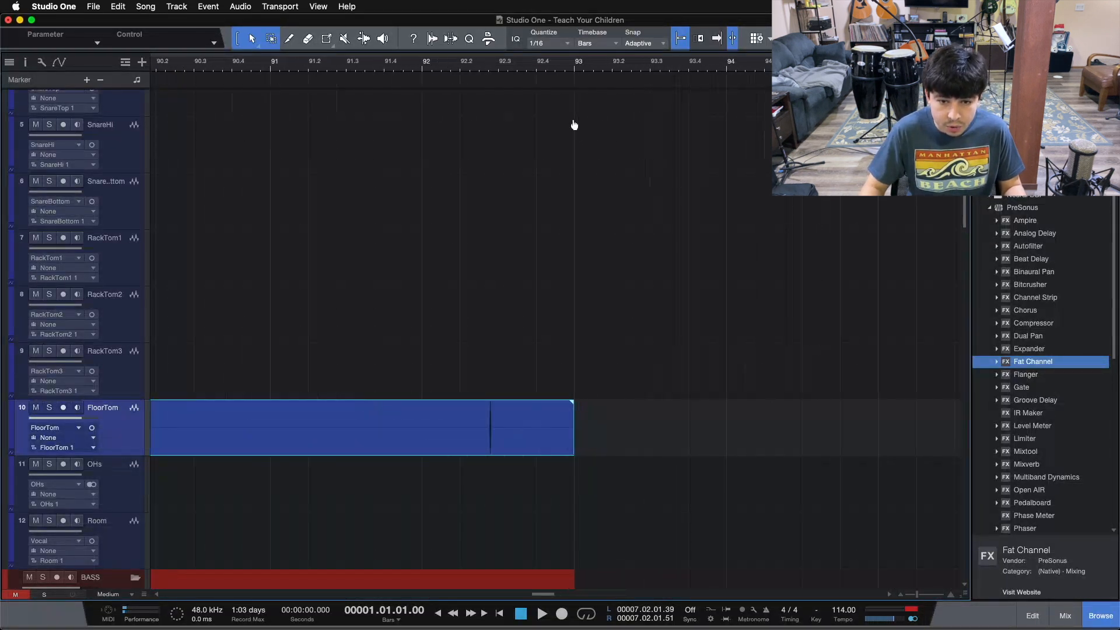
scroll(387, 458, down, 3)
- Solo the GroupVox track in the BGVs folder and play it from bar 27
scroll(387, 457, down, 15)
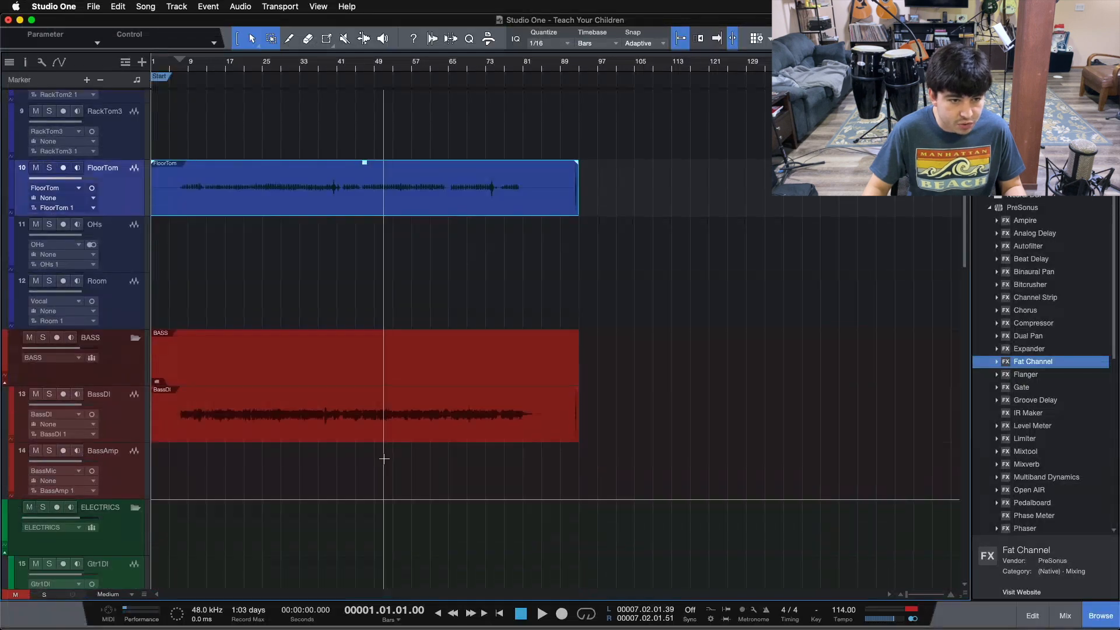
scroll(311, 536, down, 6)
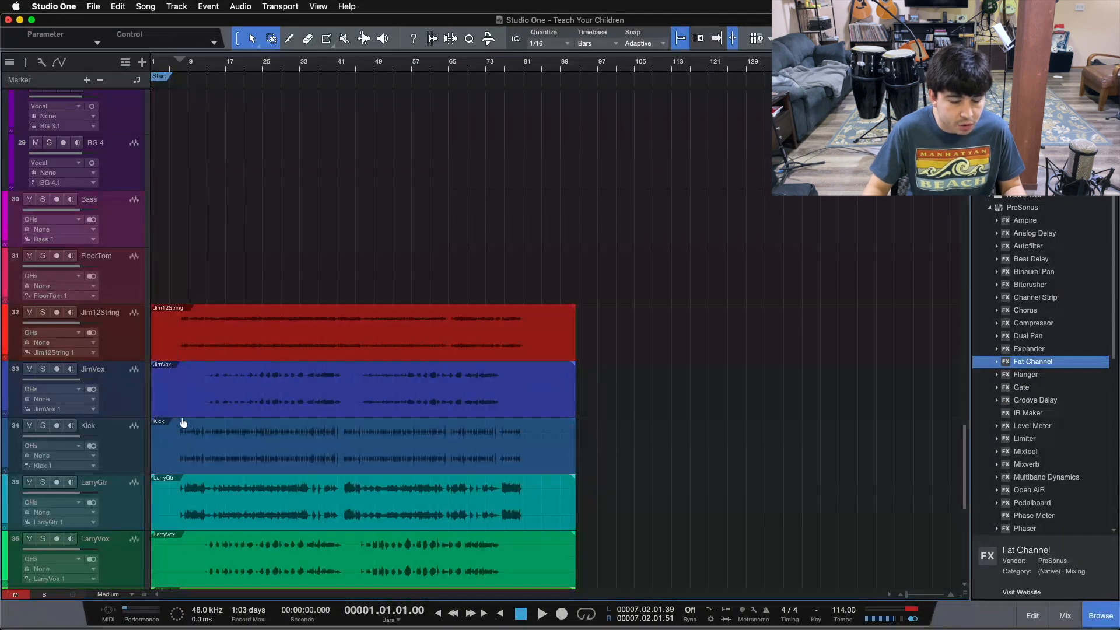
scroll(180, 421, up, 6)
drag(280, 76, 330, 75)
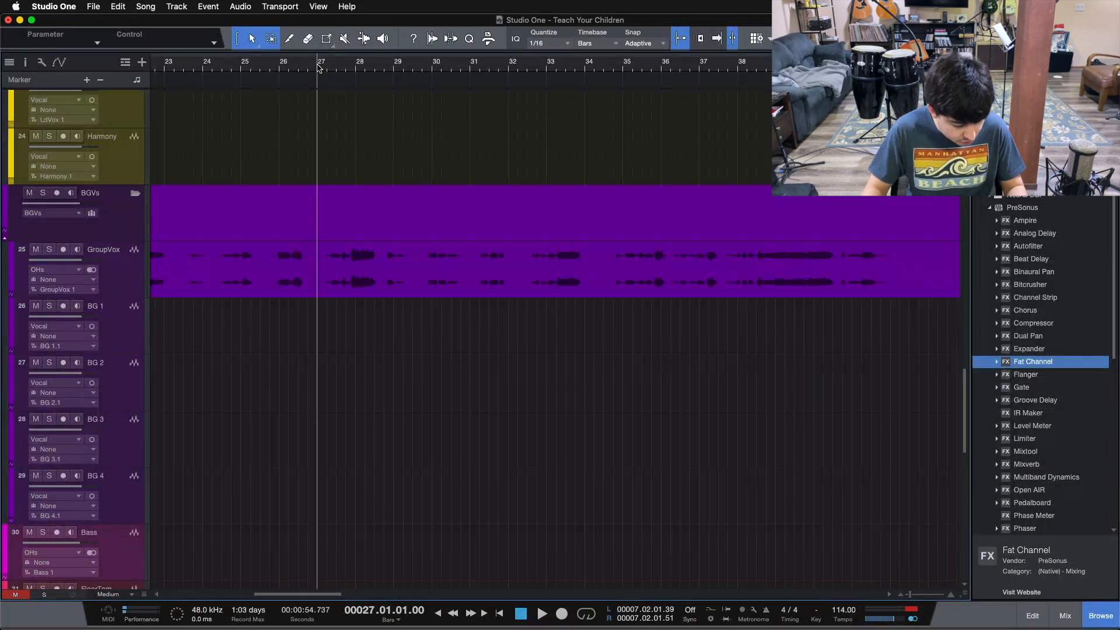
click(136, 281)
key(s)
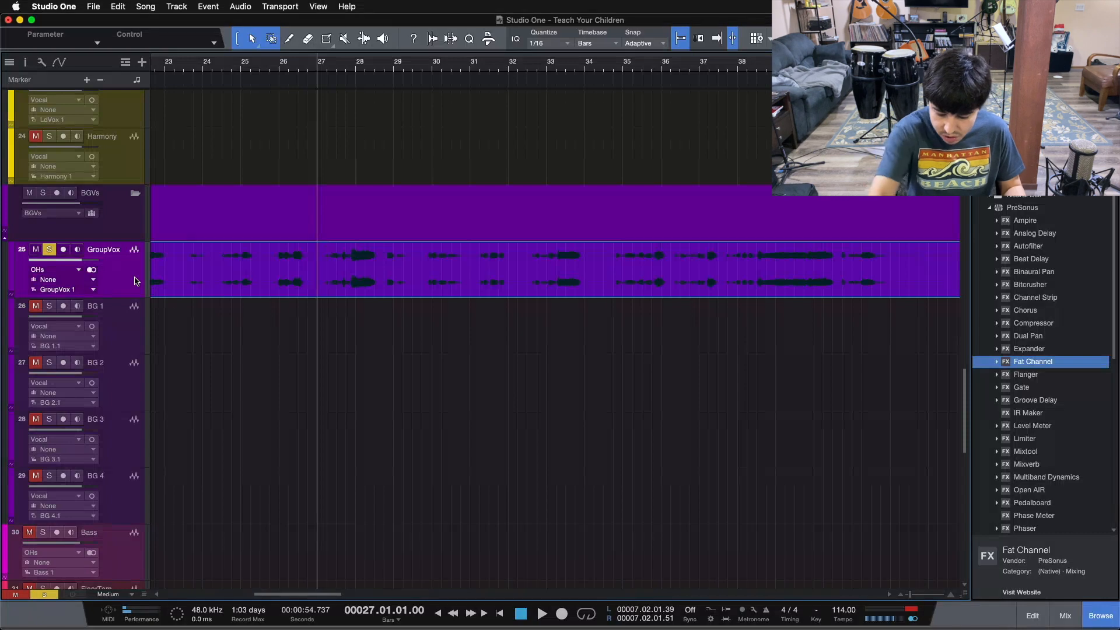
key(space)
- Check the GroupVox channel's level in the mixer, hide the mixer and stop playback
key(F3)
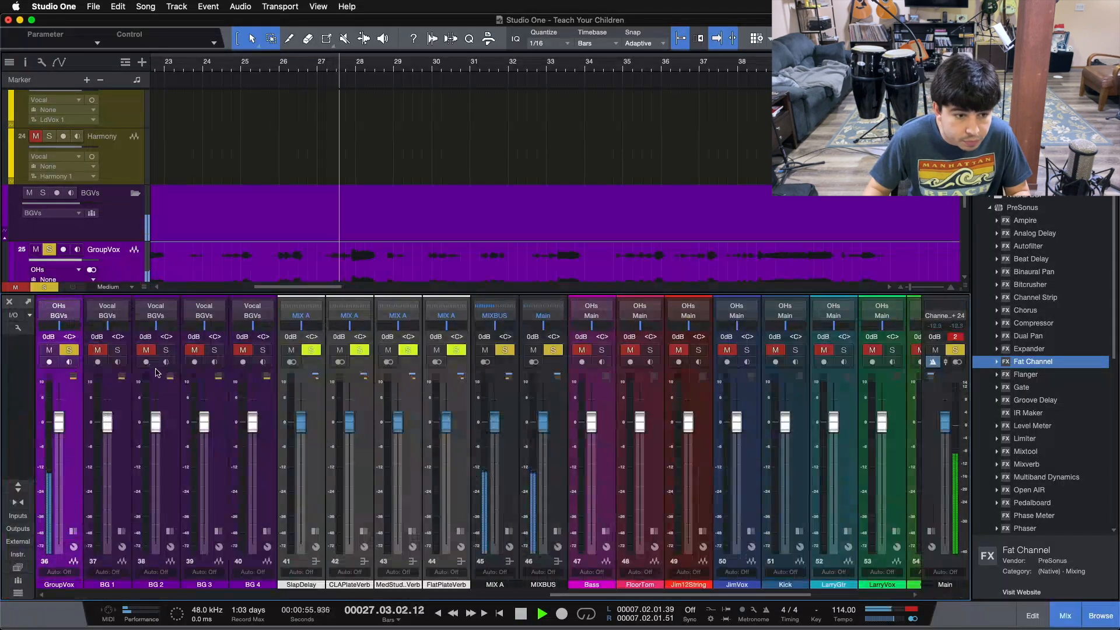
drag(563, 594, 451, 596)
scroll(580, 137, down, 2)
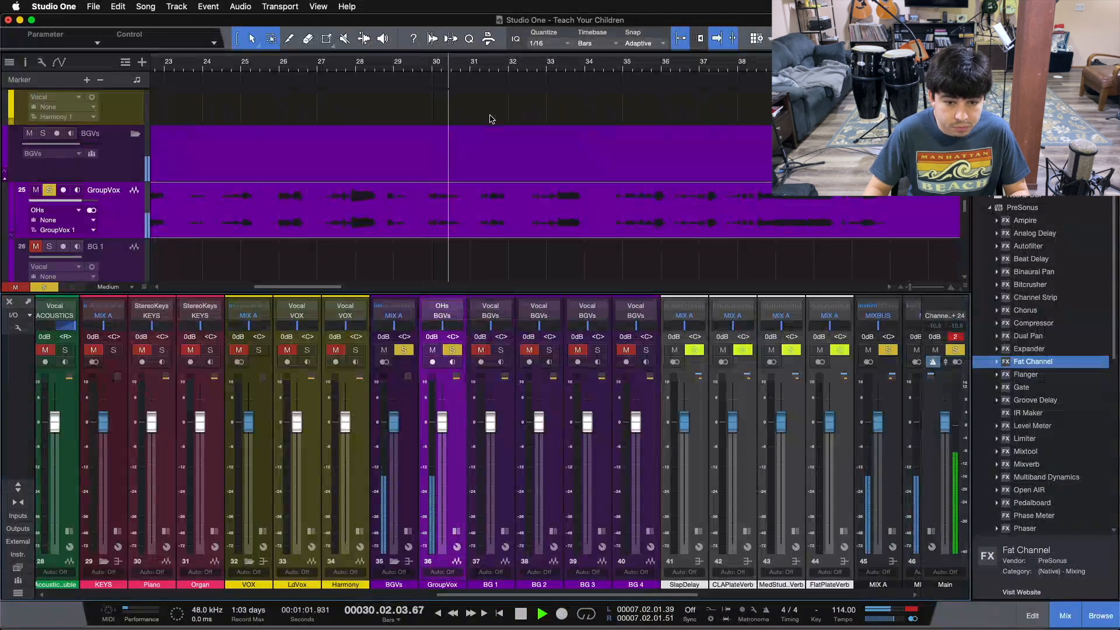
key(F3)
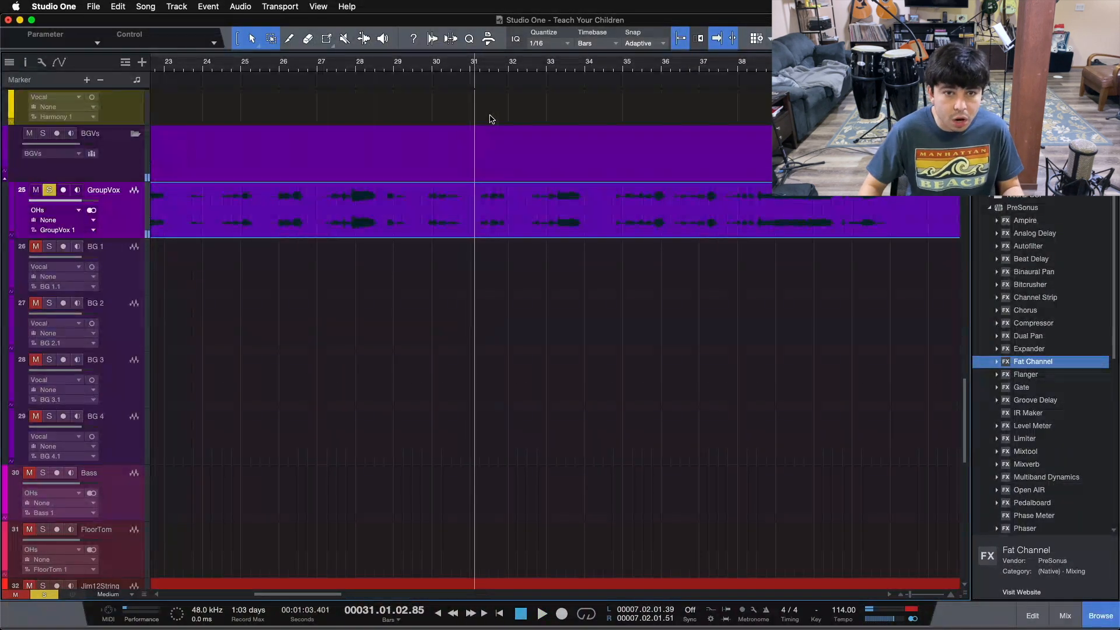
- Switch the GroupVox track to mono, bounce its event and unsolo the track
key(z)
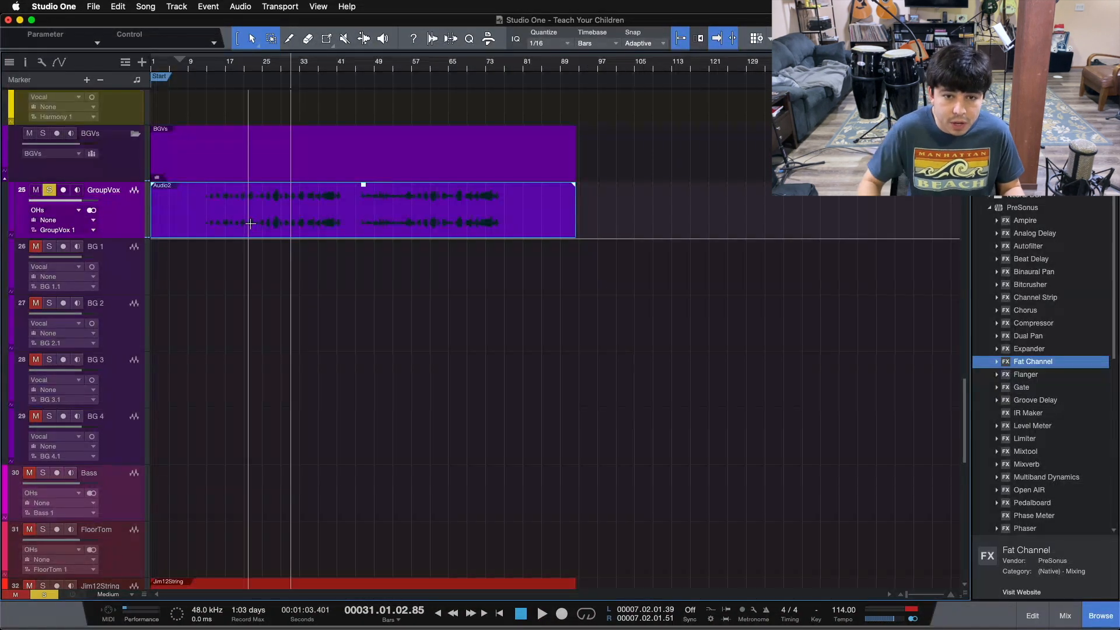
key(super+b)
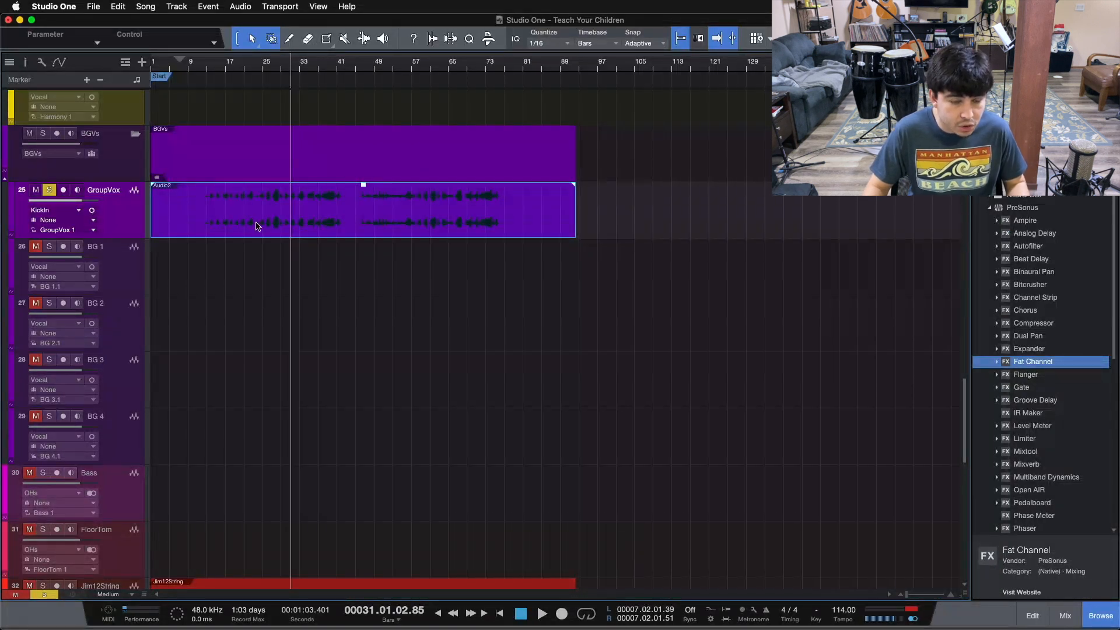
key(super+b)
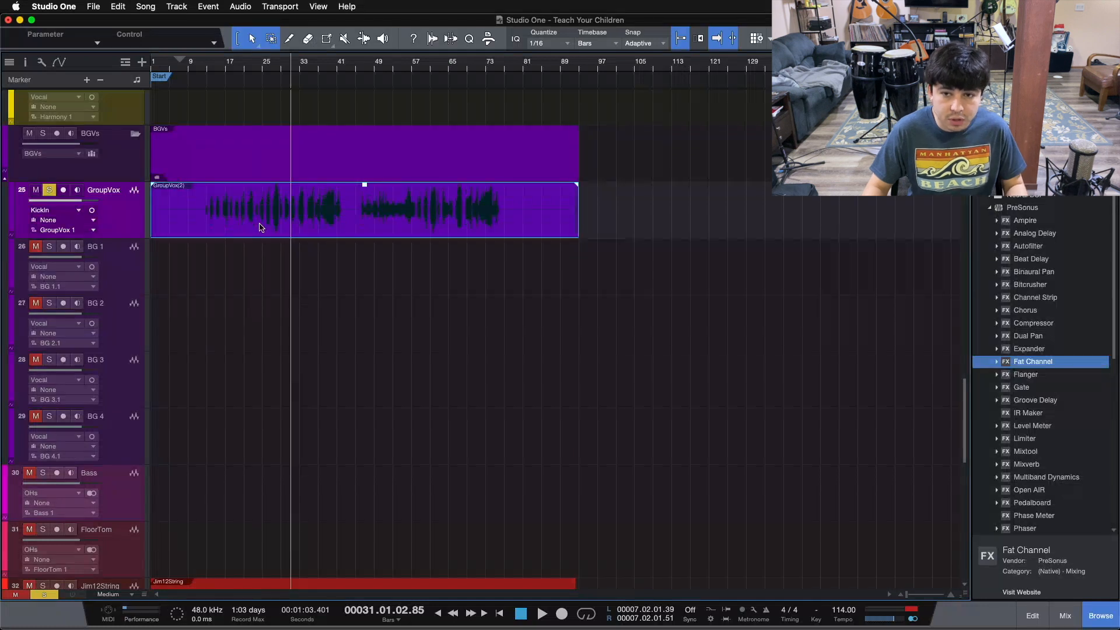
drag(274, 65, 494, 5)
- Solo the imported Jim12String track, play it from bar 31 and check its level in the mixer
scroll(471, 362, down, 4)
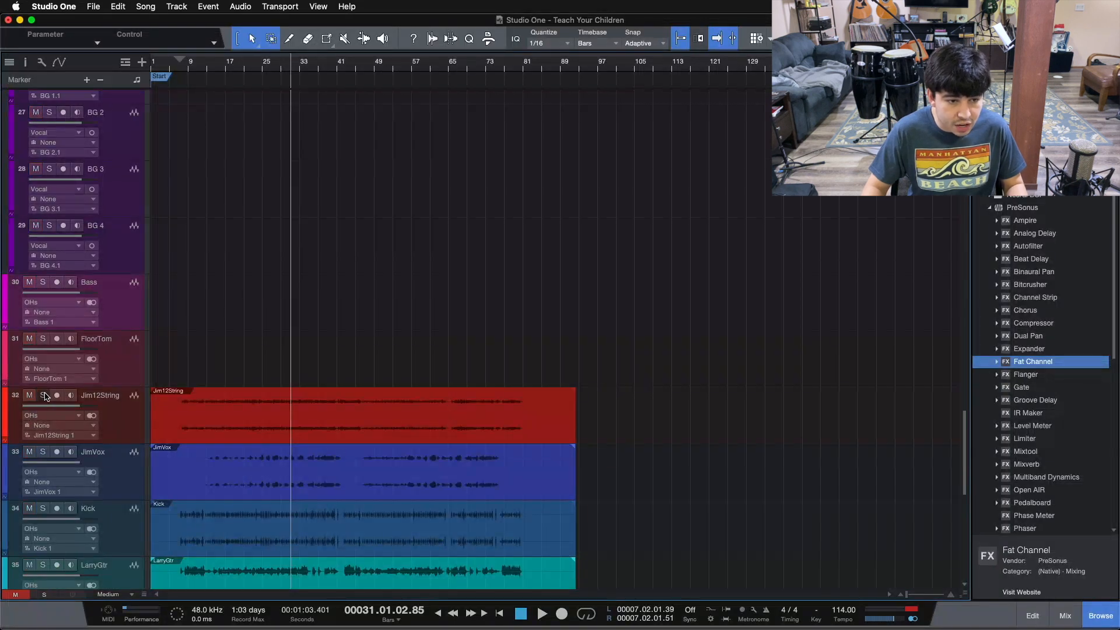
click(541, 612)
key(F3)
scroll(797, 589, right, 15)
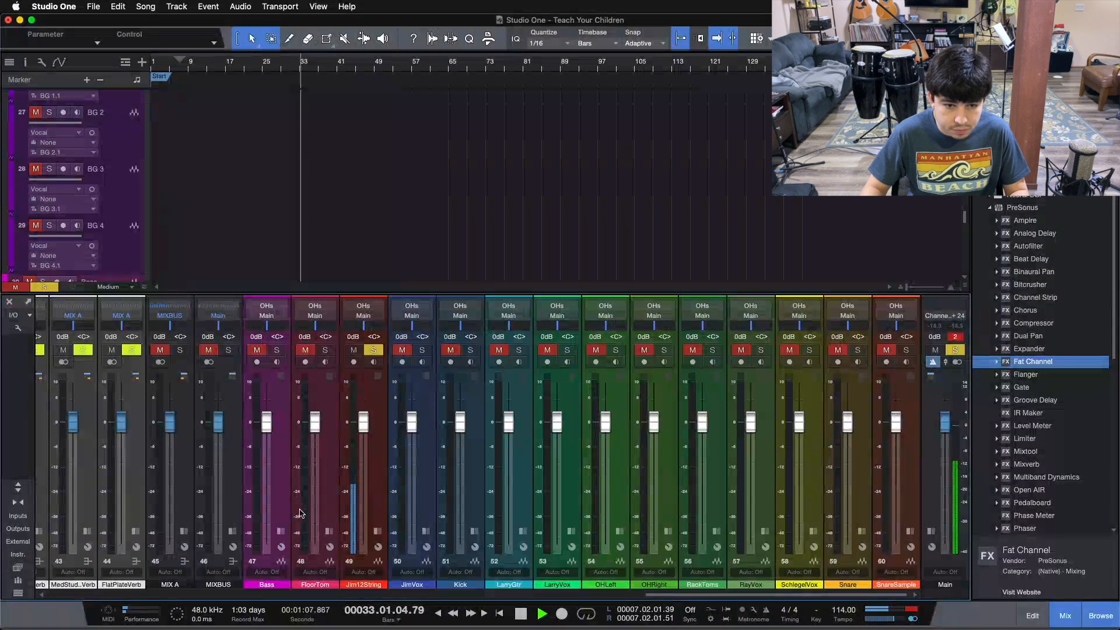
- Stop playback, unsolo Jim12String and move its event onto the Acoustic track at the start of the song
key(F3)
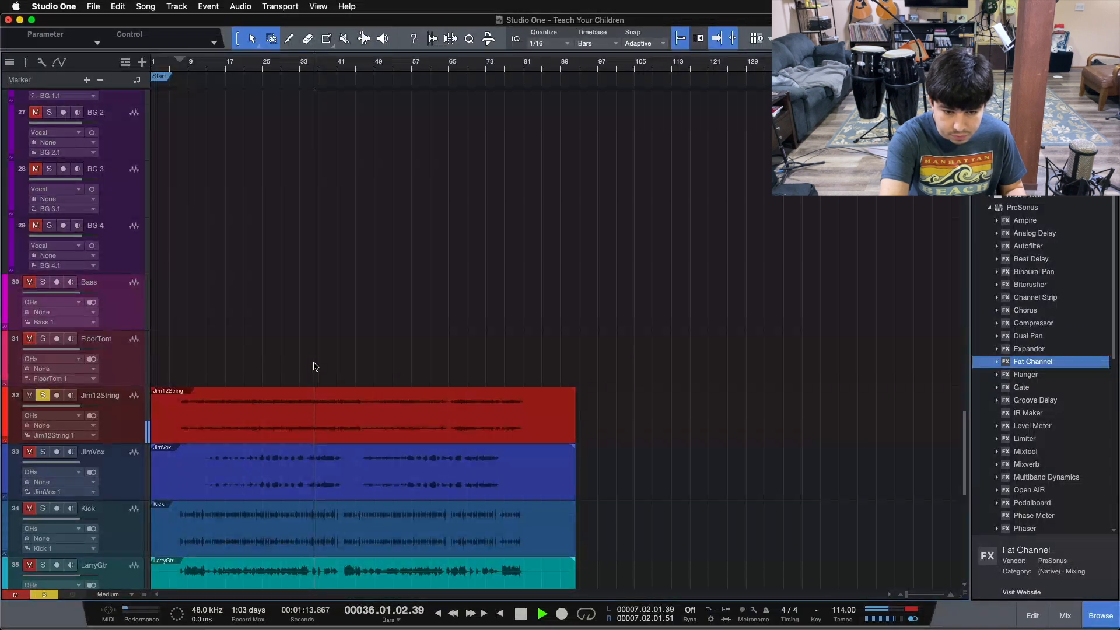
key(space)
drag(219, 441, 190, 330)
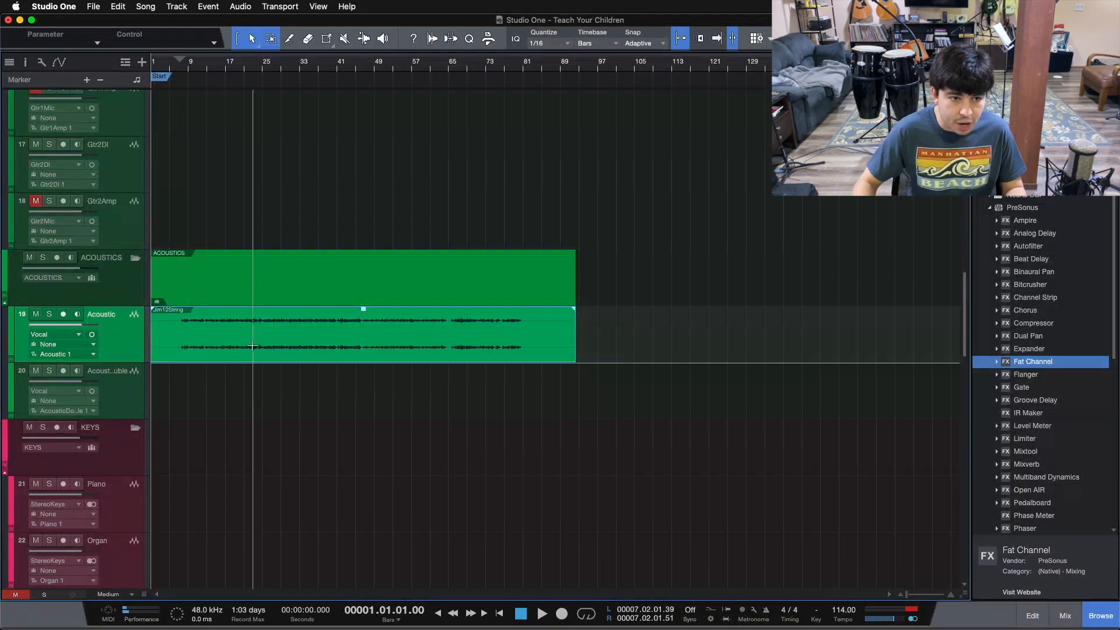
- Solo the imported JimVox track and play it from around bar 21
scroll(338, 426, down, 10)
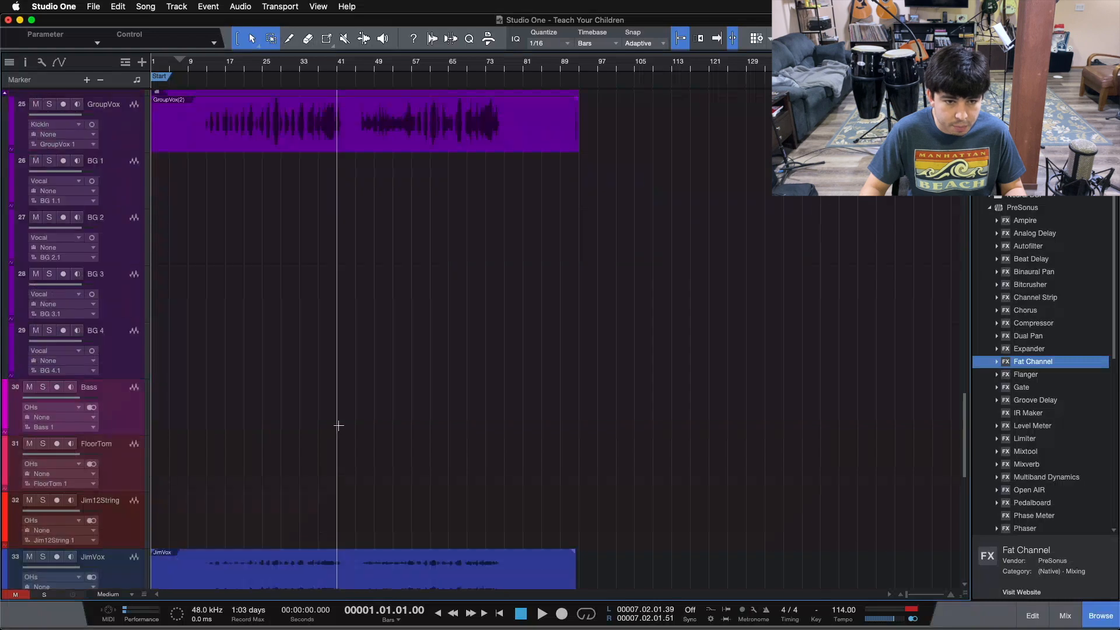
scroll(458, 275, down, 5)
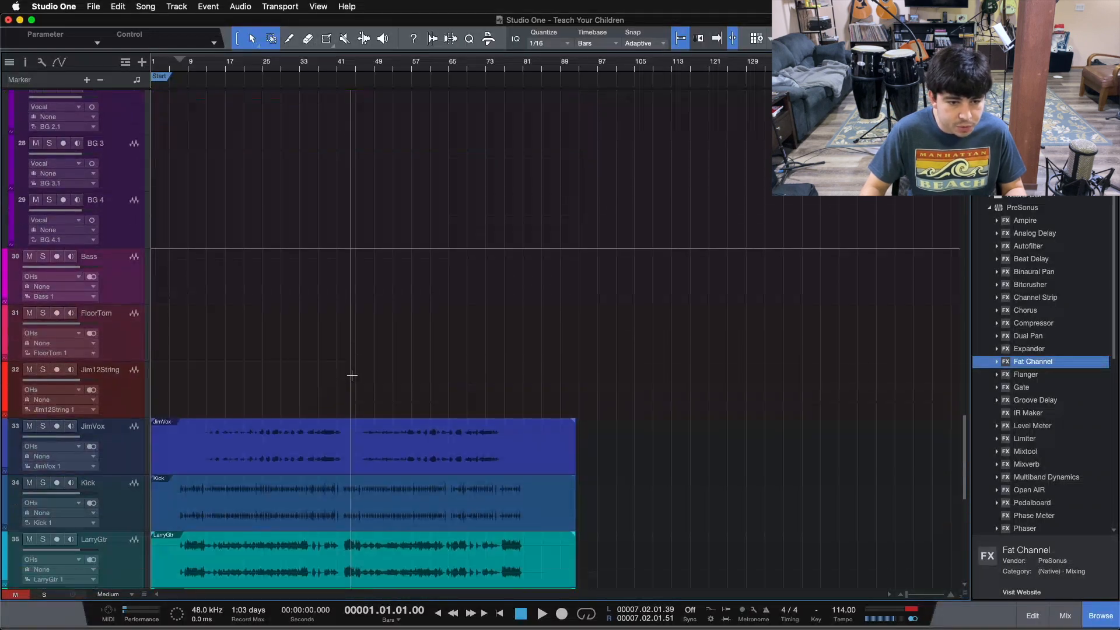
click(43, 426)
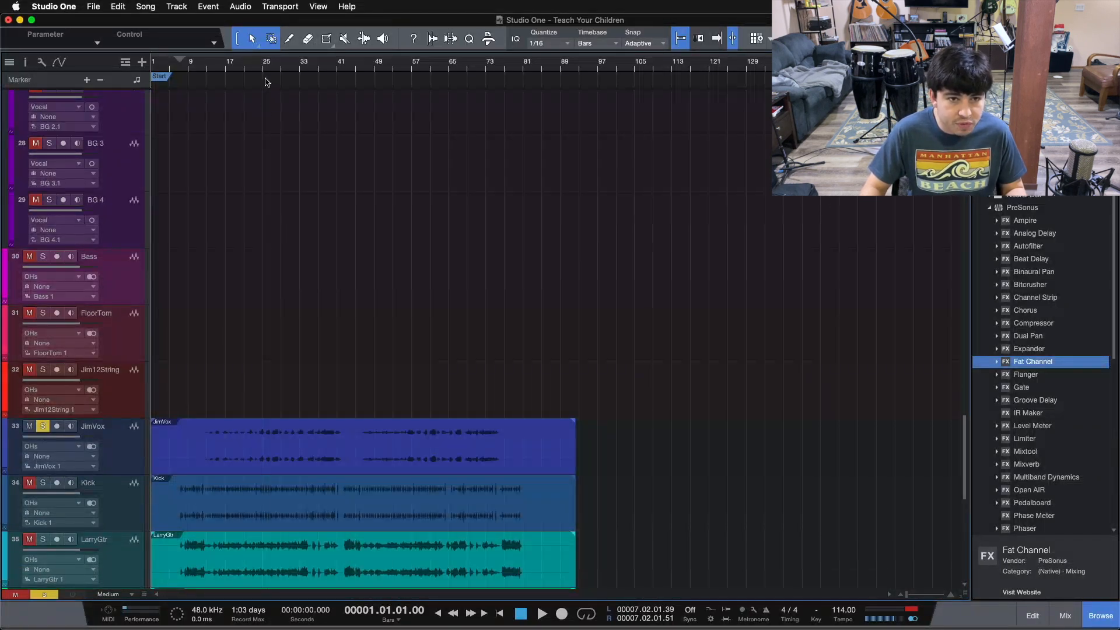
drag(262, 72, 408, 105)
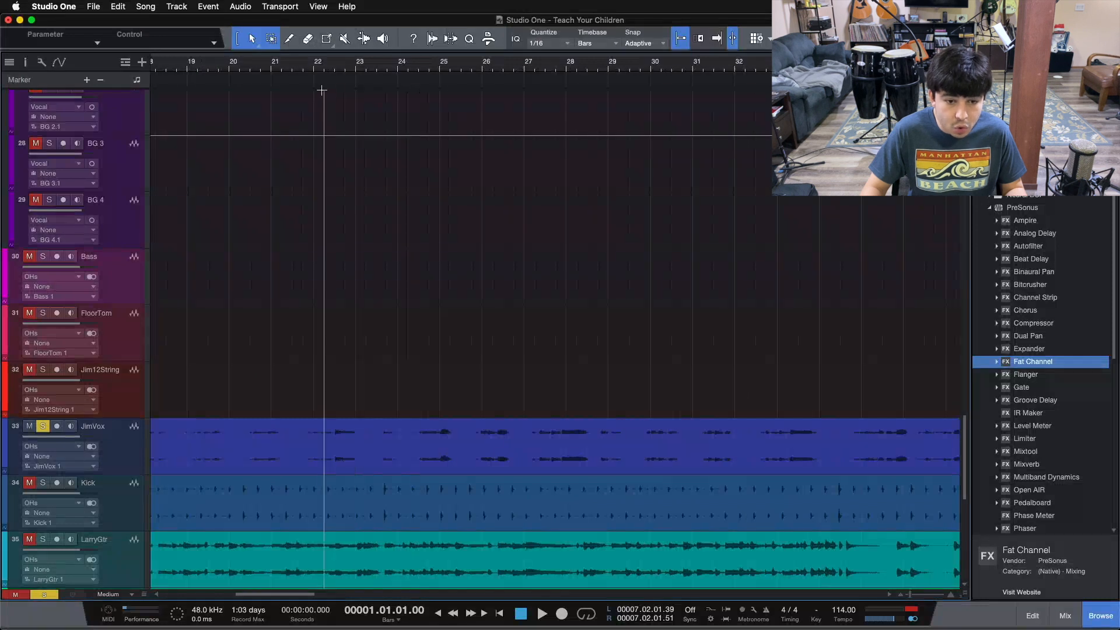
key(space)
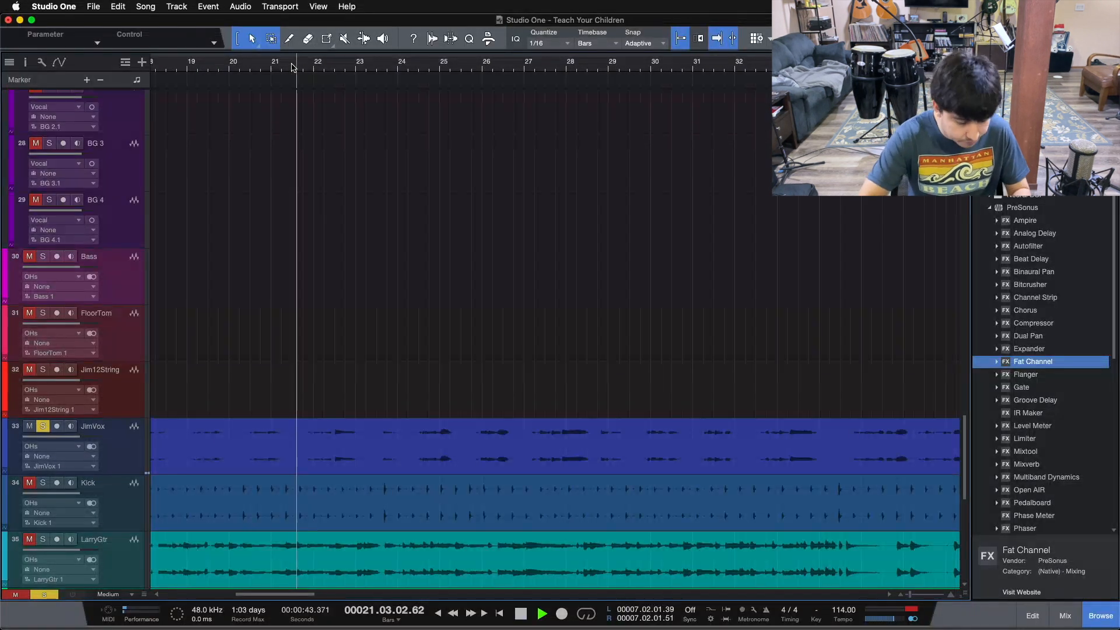
- Check the JimVox channel's level in the mixer, hide the mixer and stop playback
key(F3)
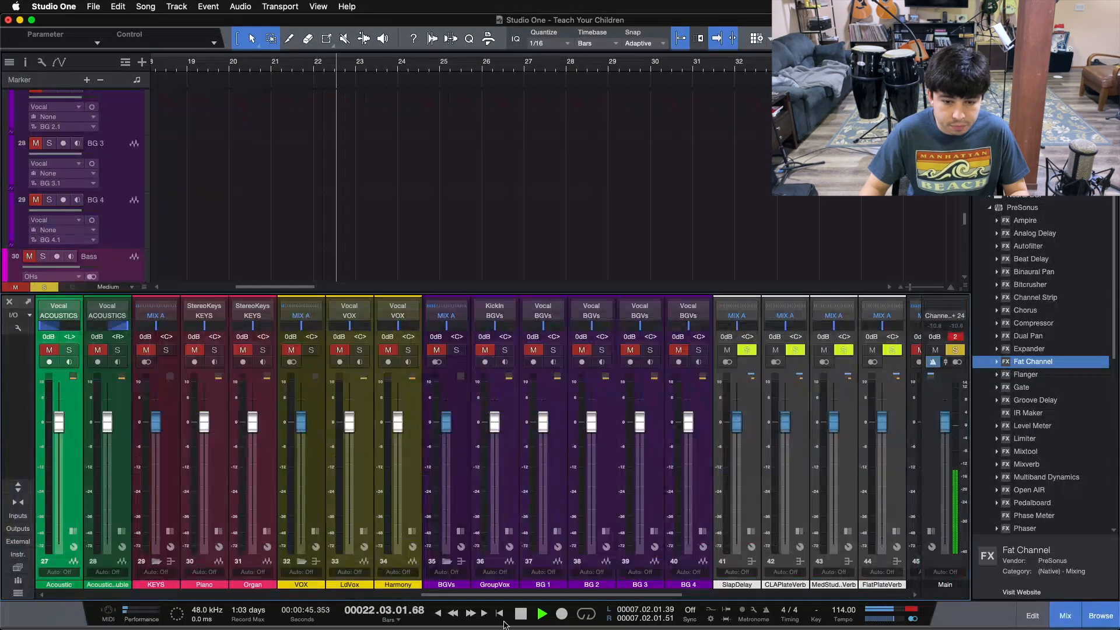
scroll(500, 600, right, 10)
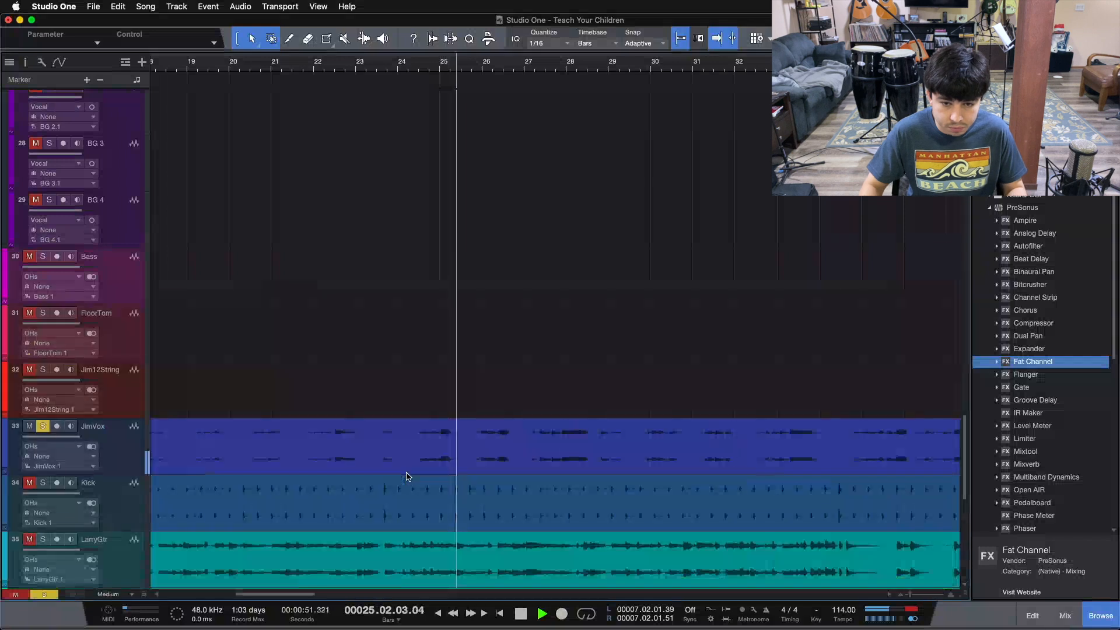
key(F3)
key(space)
- Return to the start of the song and move the JimVox track into the VOX folder above LdVox
key(shift+z)
click(225, 470)
key(Home)
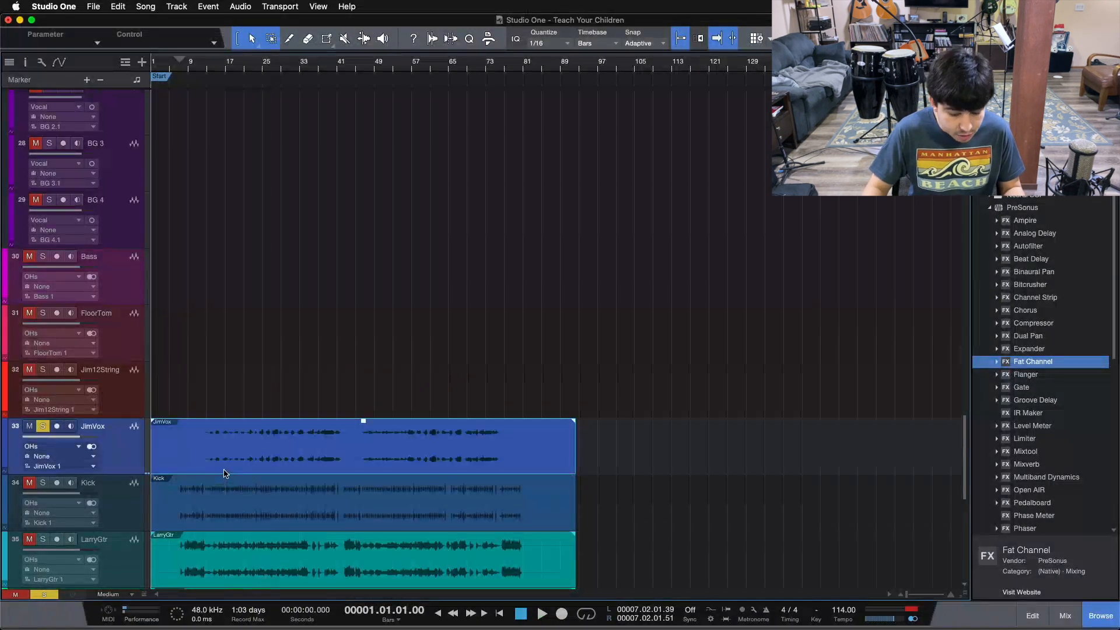
mouse_move(228, 465)
mouse_down()
mouse_move(217, 326)
mouse_move(228, 461)
mouse_up()
drag(87, 454, 95, 162)
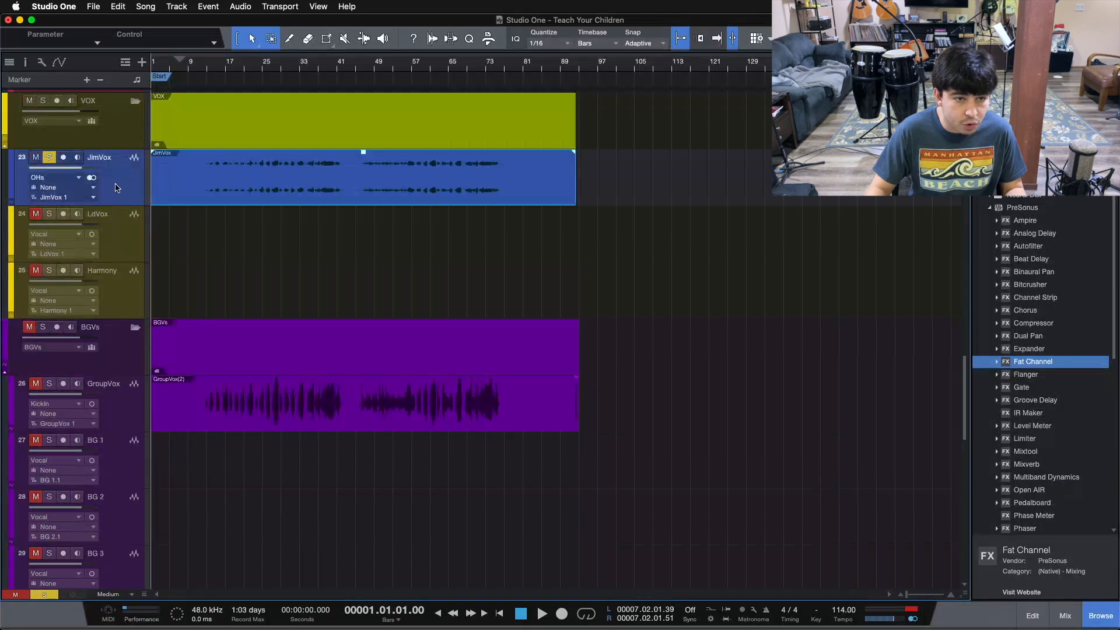
- Give the JimVox track the VOX folder's yellow colour and bounce its event in mono
click(8, 175)
click(114, 266)
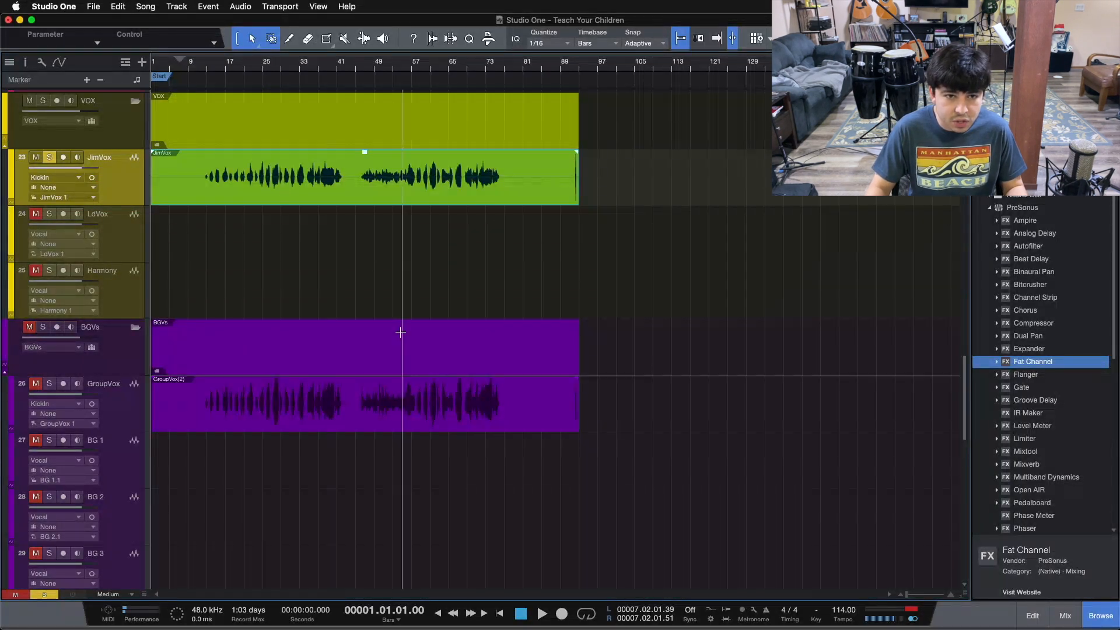
- Solo the imported Kick track, play it from bar 21 and check its channel level in the mixer
scroll(400, 329, down, 10)
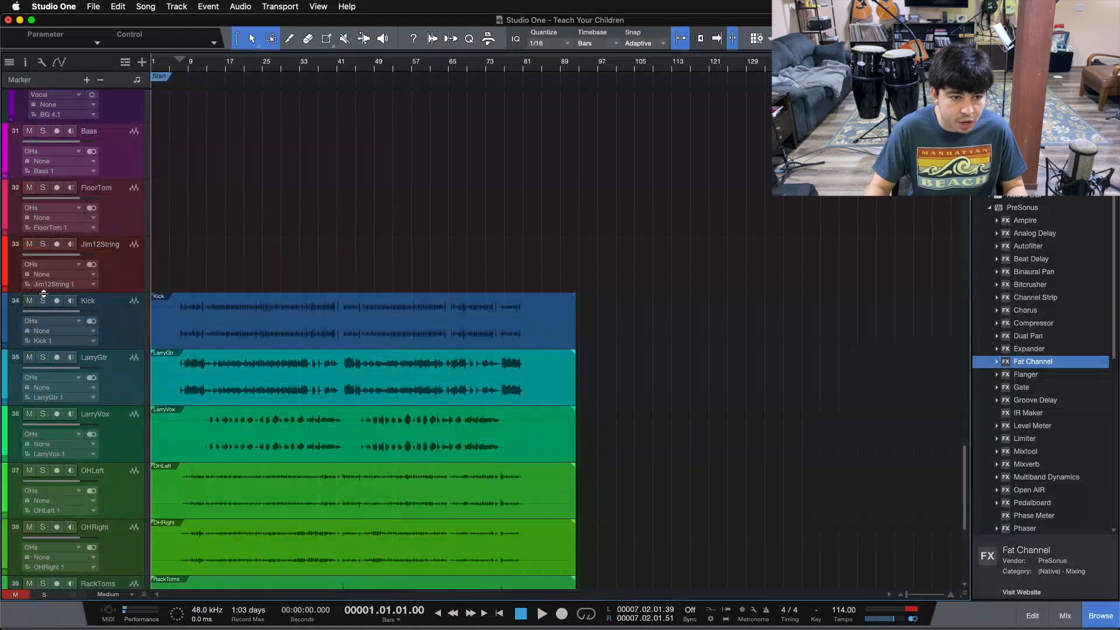
click(43, 299)
click(245, 69)
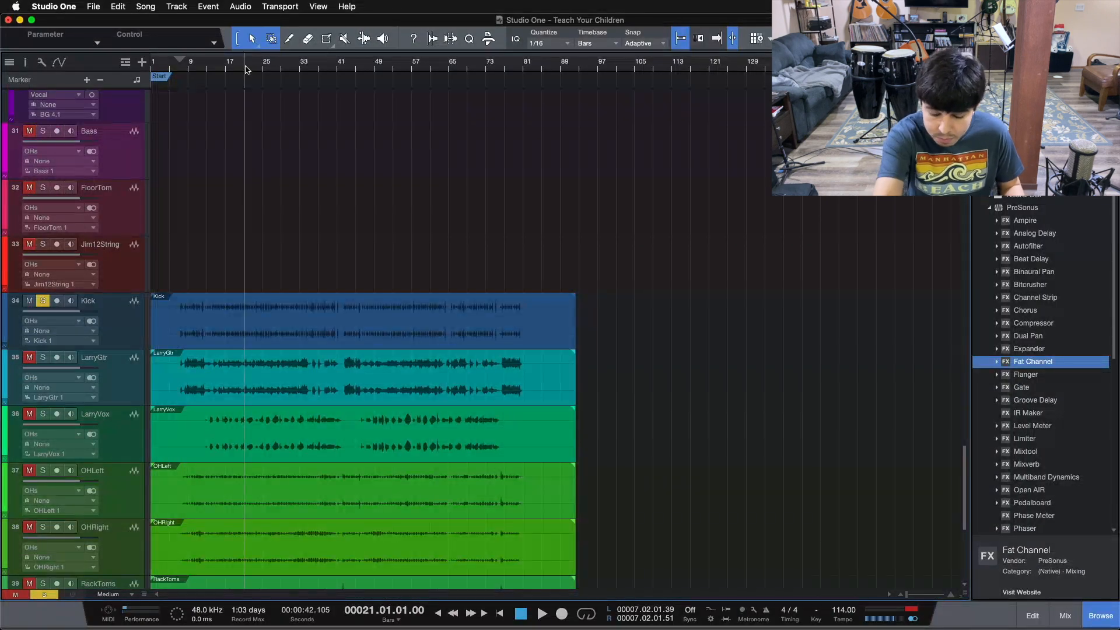
key(space)
key(F3)
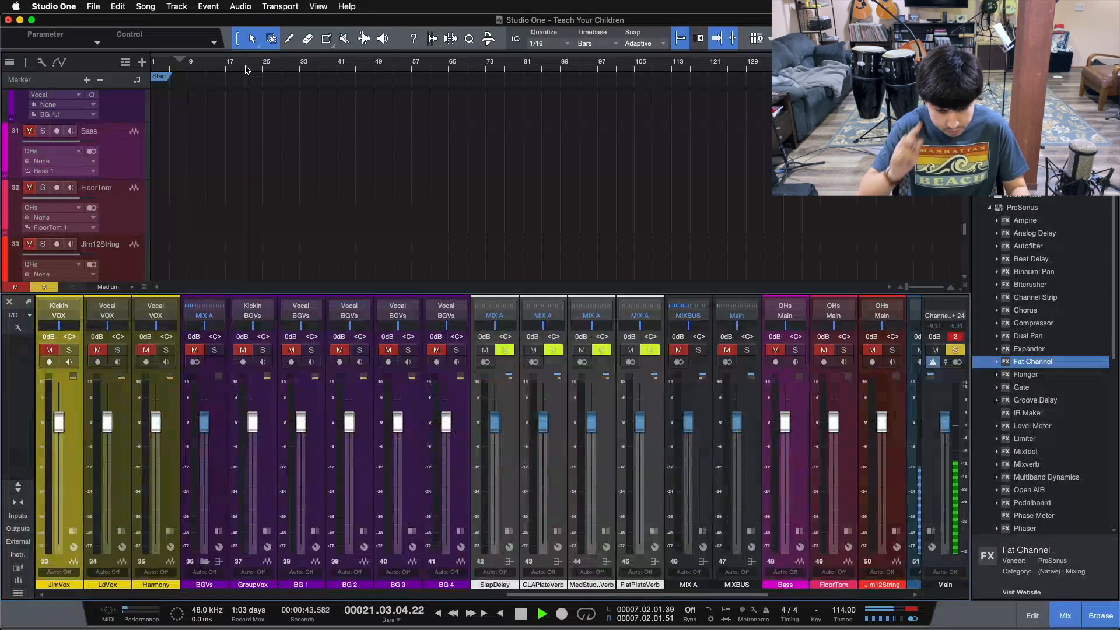
click(896, 595)
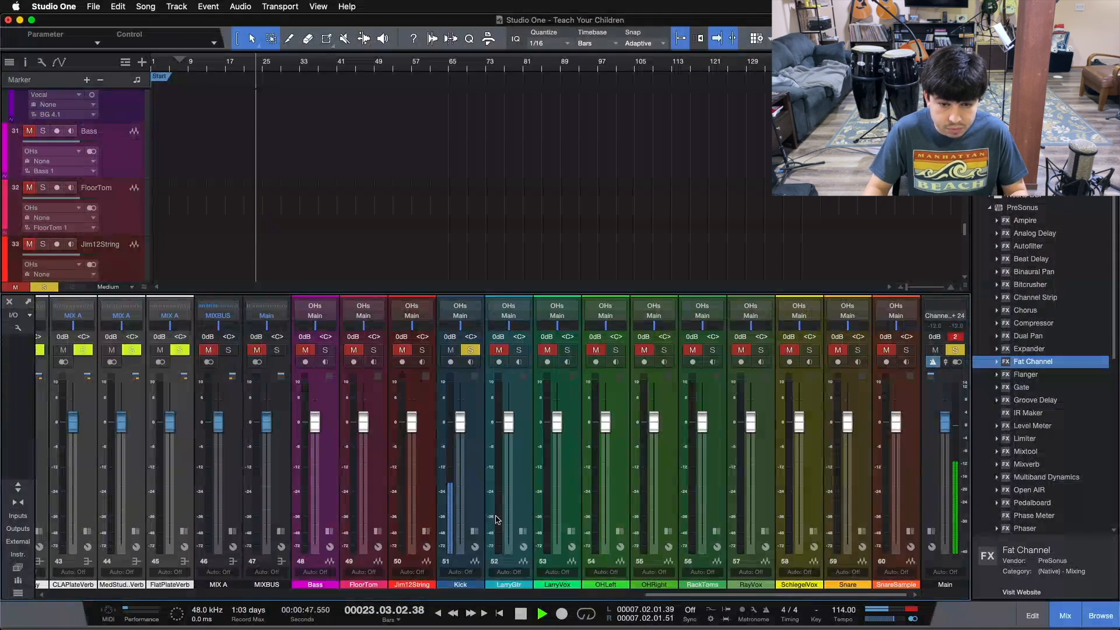
key(F3)
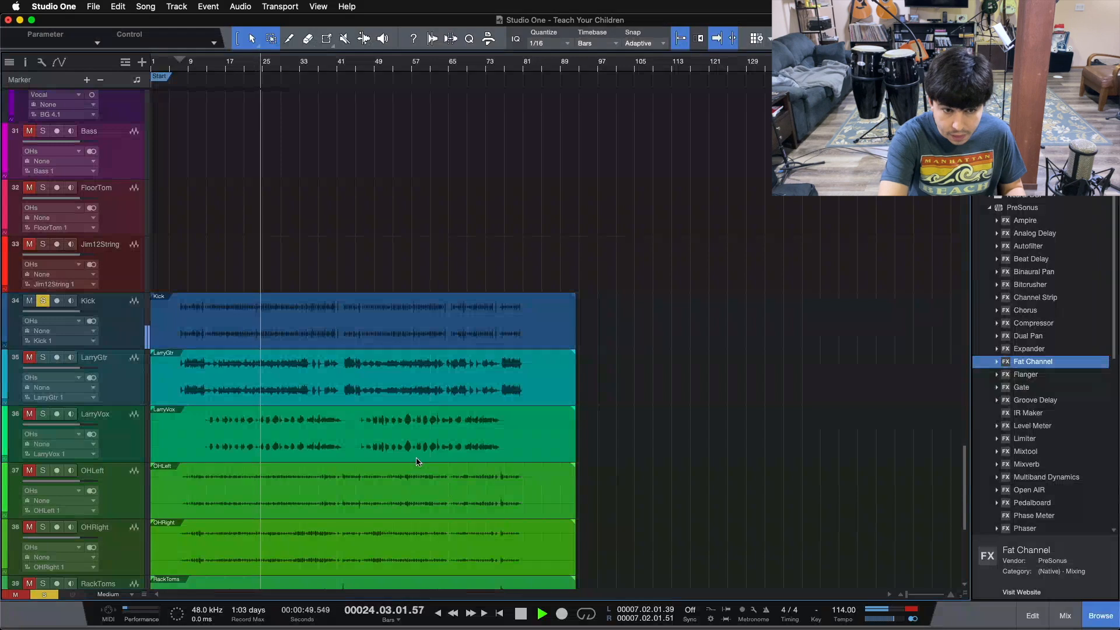
key(space)
- Return to the song start, move the Kick event onto the KickIn track in the DRUMS folder and bounce it in mono
click(242, 345)
key(comma)
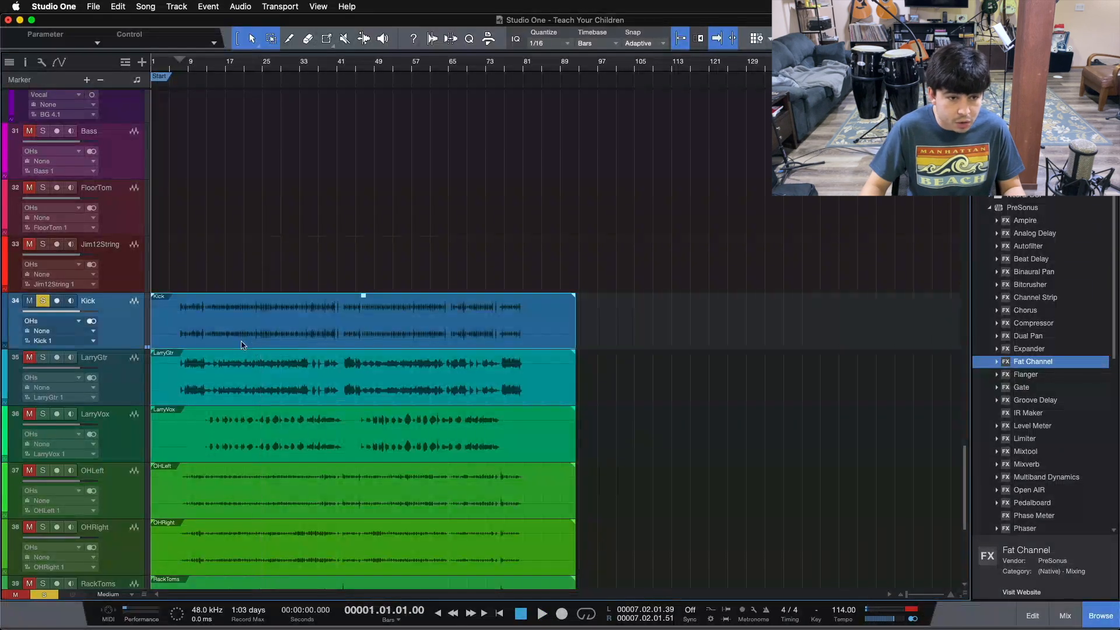
scroll(156, 250, up, 15)
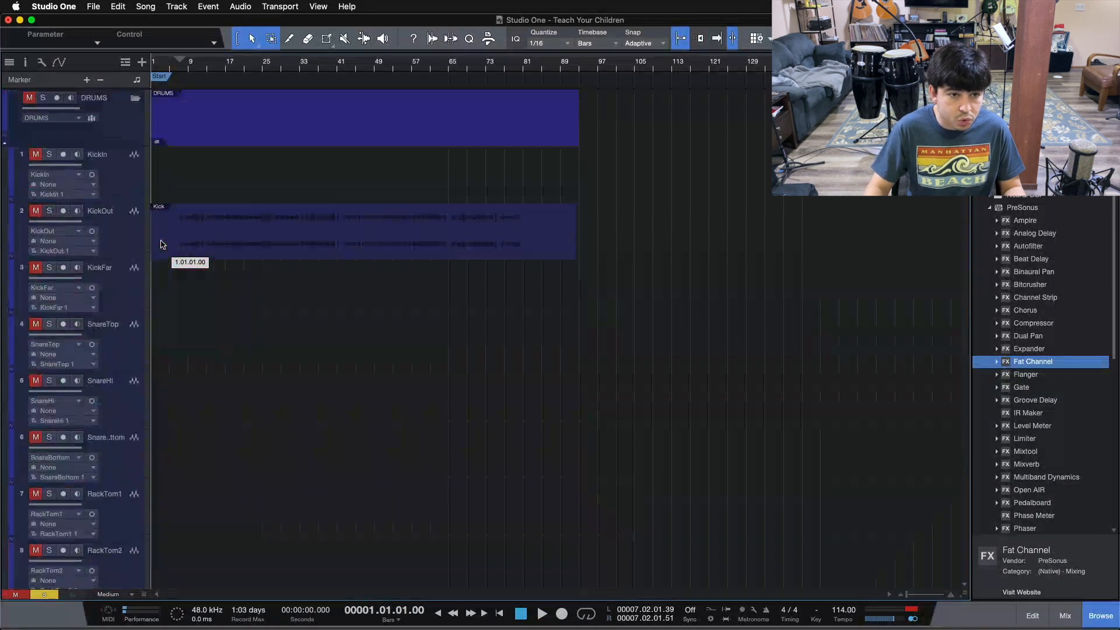
click(184, 198)
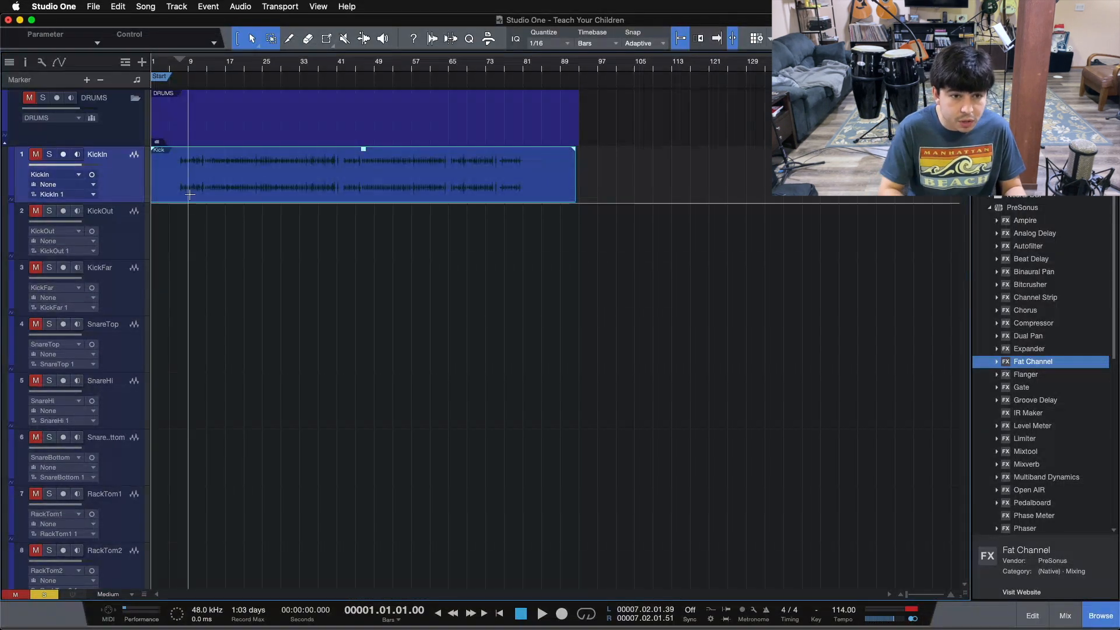
key(super+b)
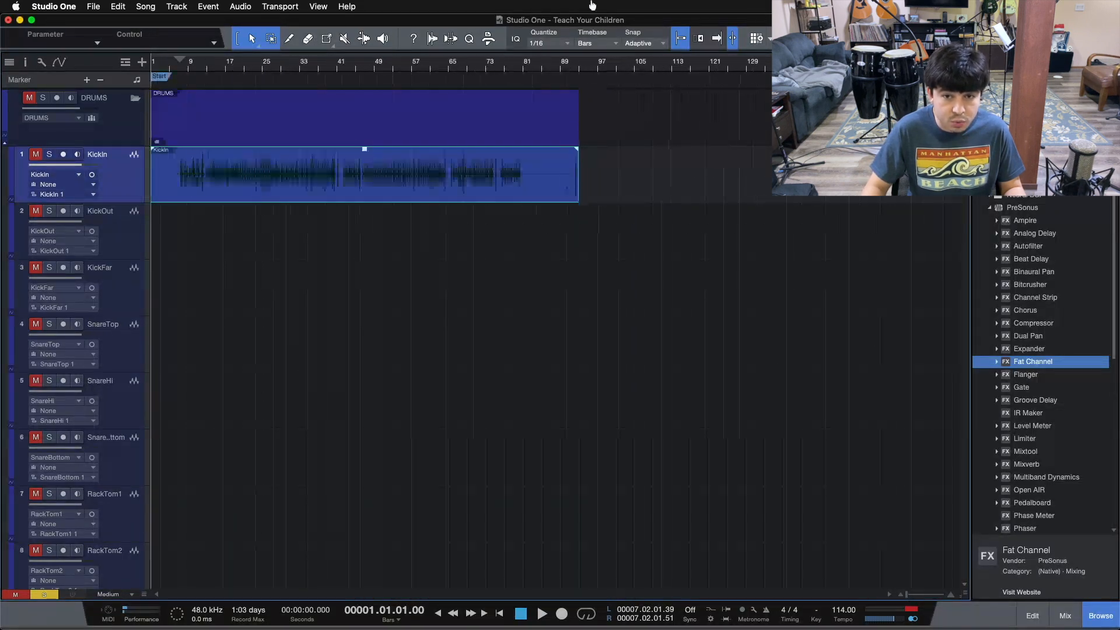
- Delete the emptied Bass, FloorTom, Jim12String and Kick import tracks
scroll(375, 292, down, 15)
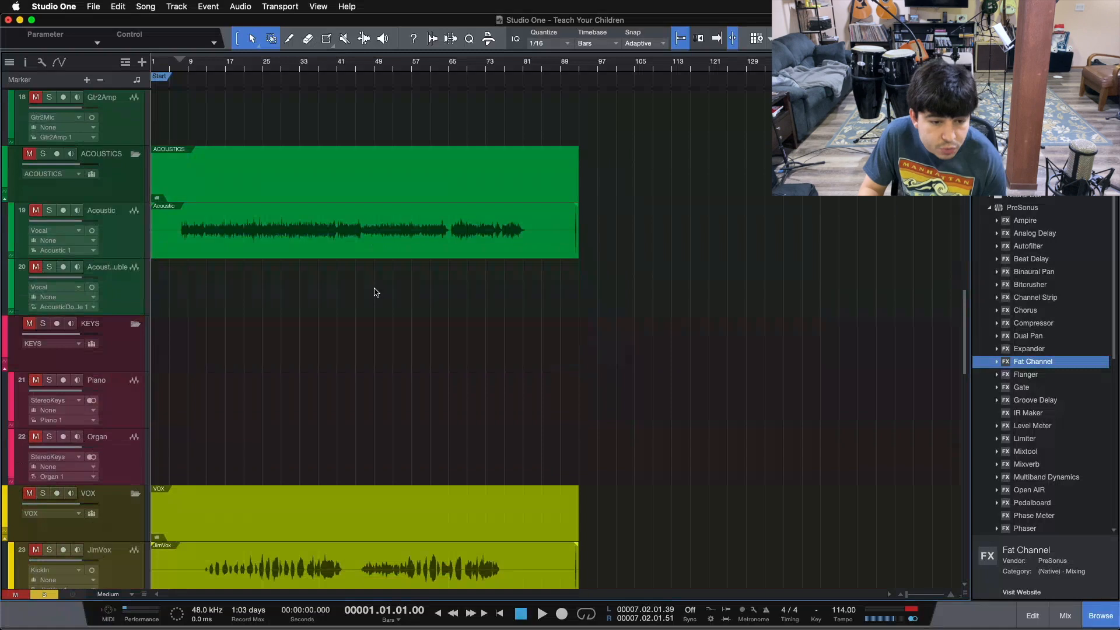
scroll(375, 292, down, 10)
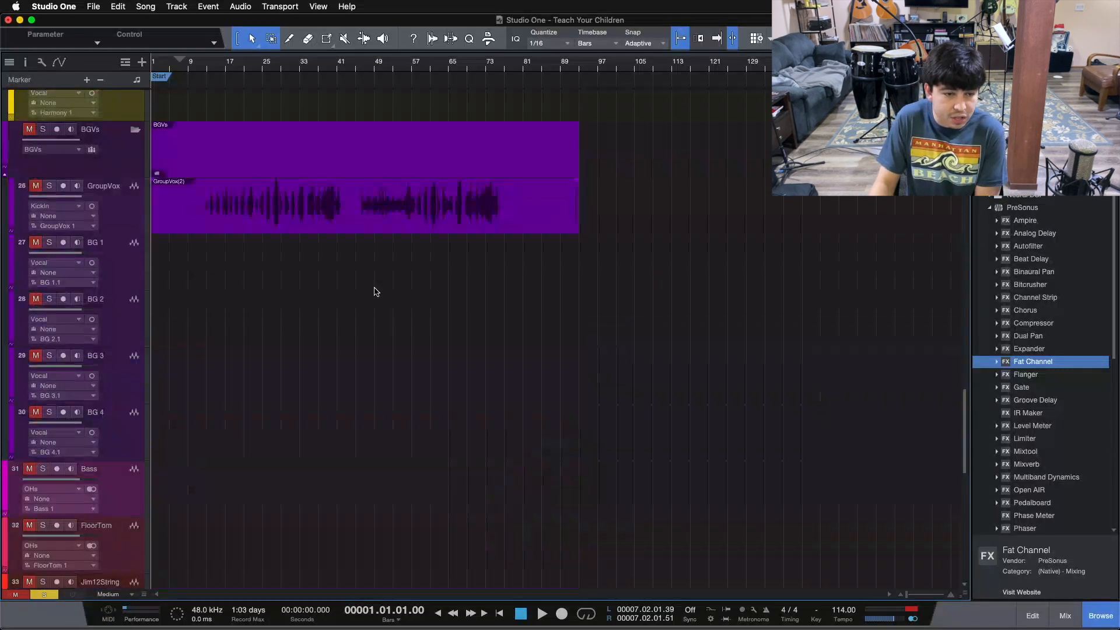
scroll(375, 292, down, 4)
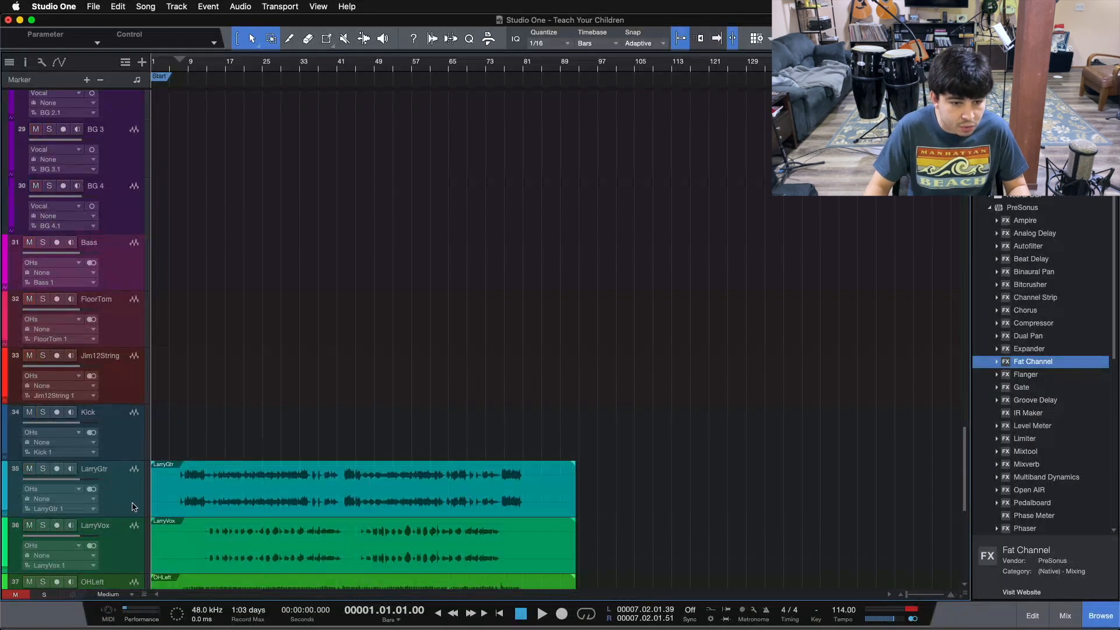
click(133, 507)
click(119, 438)
shift+click(119, 281)
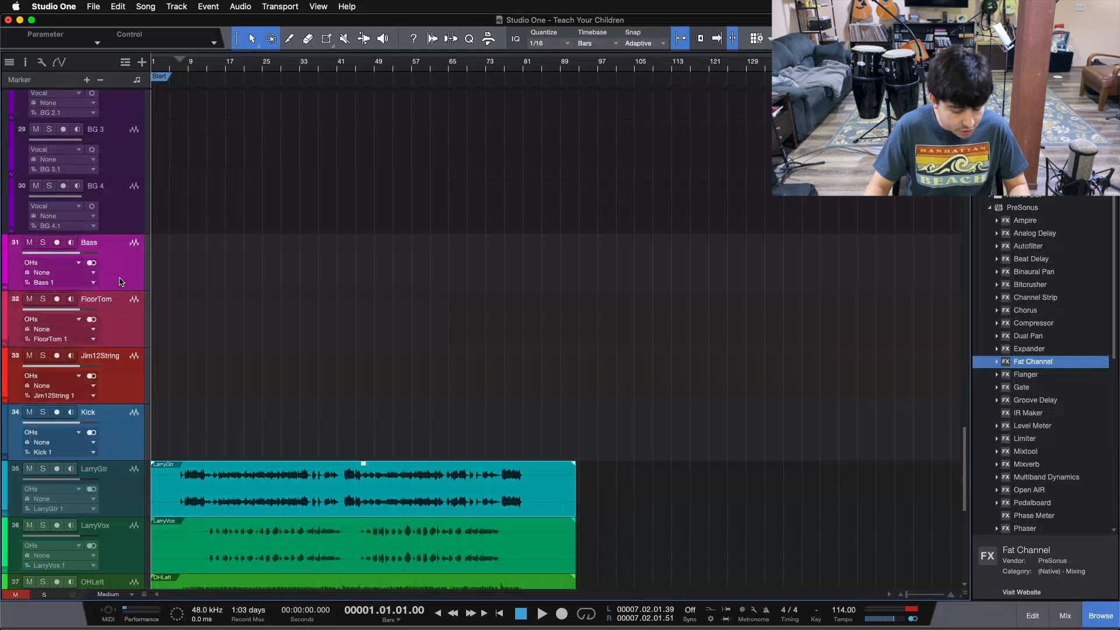
key(Delete)
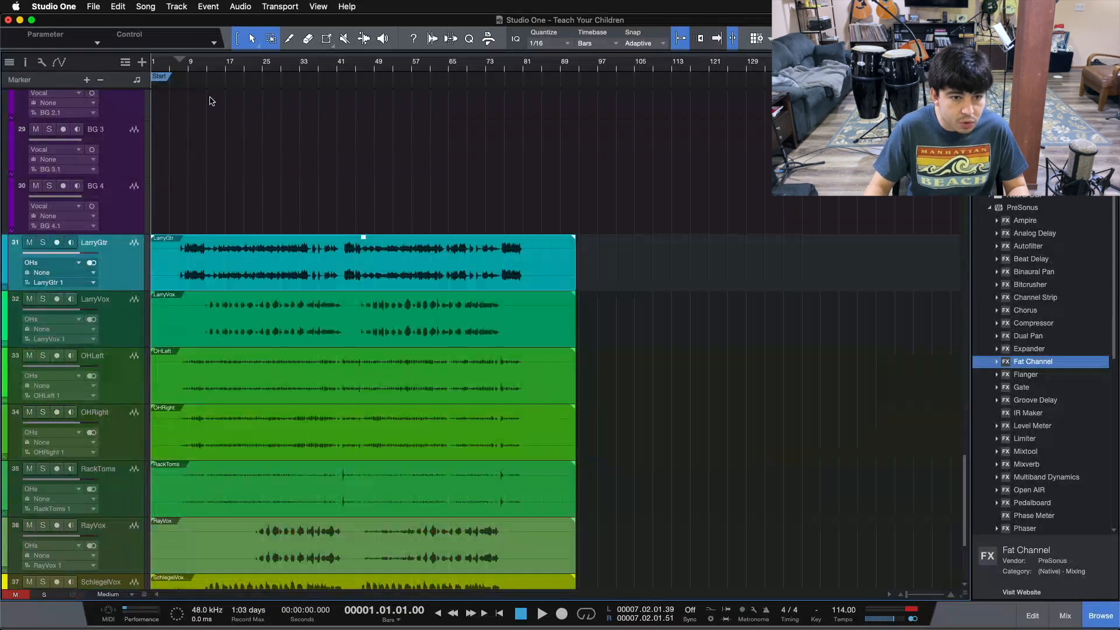
- Solo the LarryGtr track, play it from bar 20 and check its channel level in the mixer
click(239, 65)
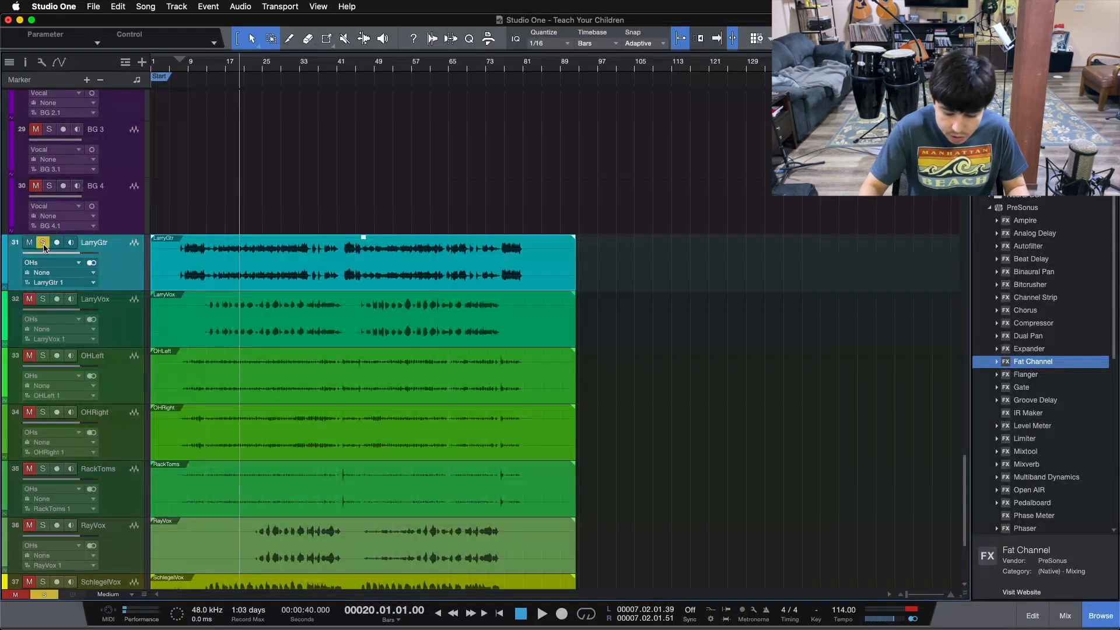
key(space)
key(F3)
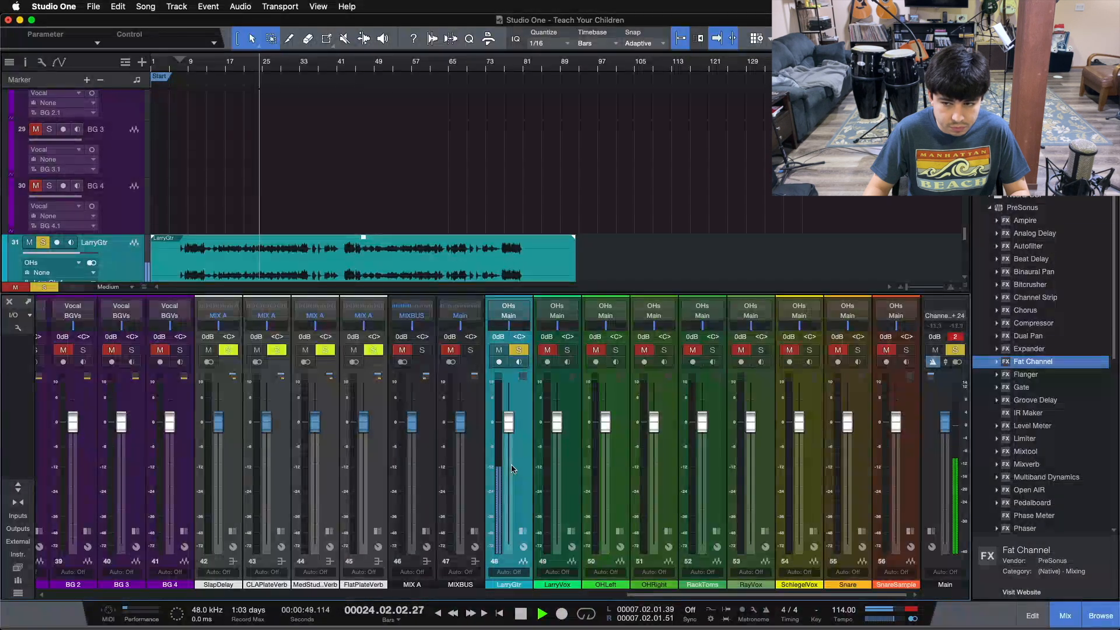
key(F3)
key(space)
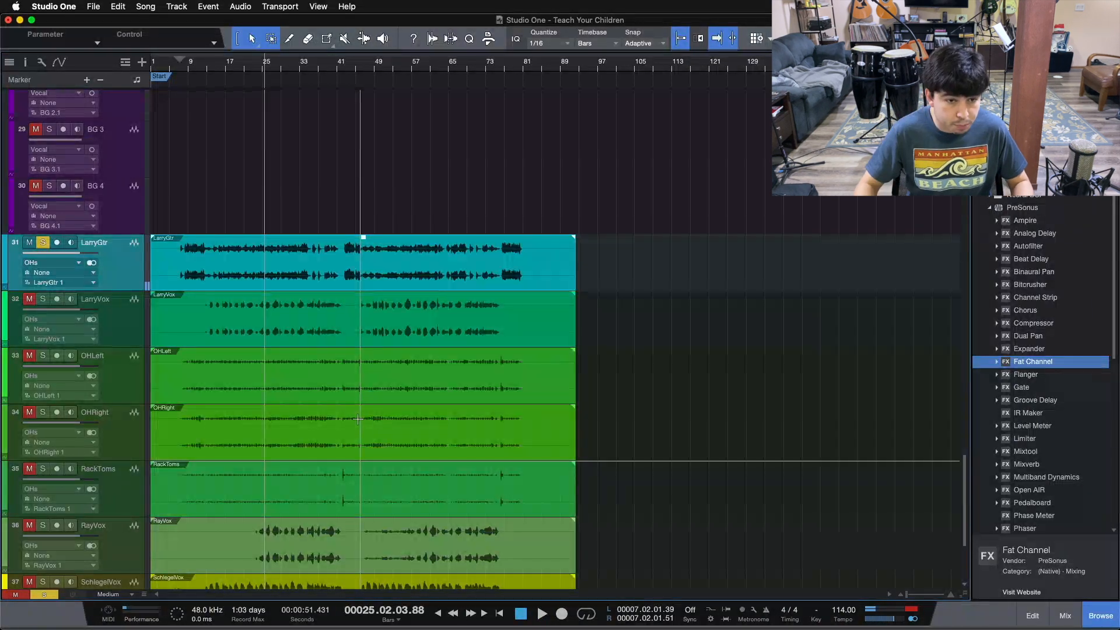
- Undo the deletion of the emptied import tracks and set the track height to Medium
scroll(367, 397, up, 15)
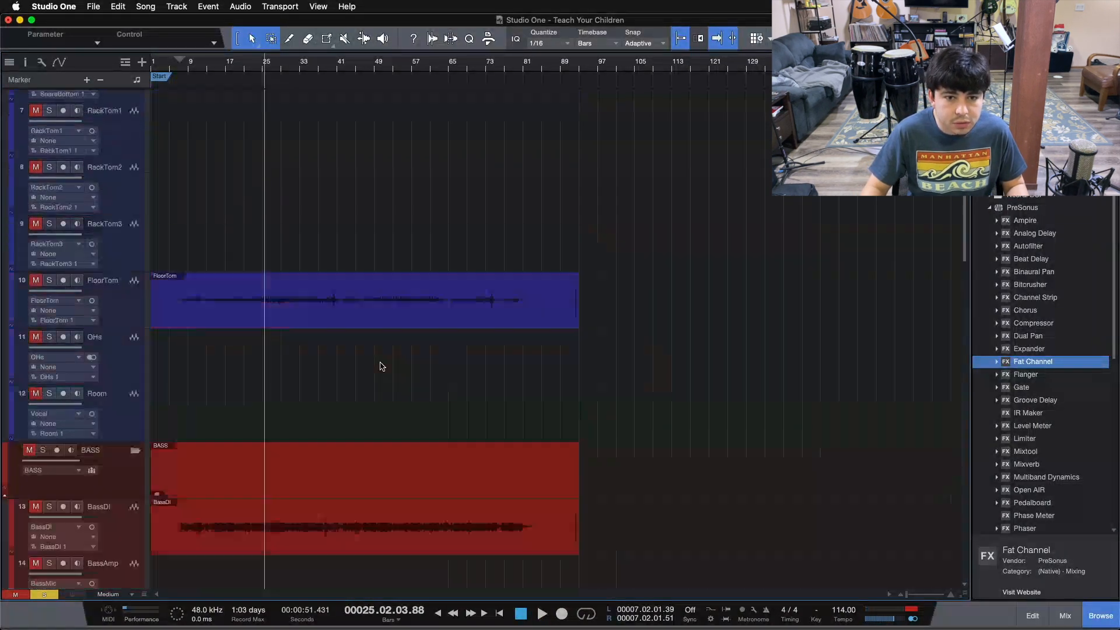
scroll(381, 366, up, 5)
scroll(380, 366, down, 20)
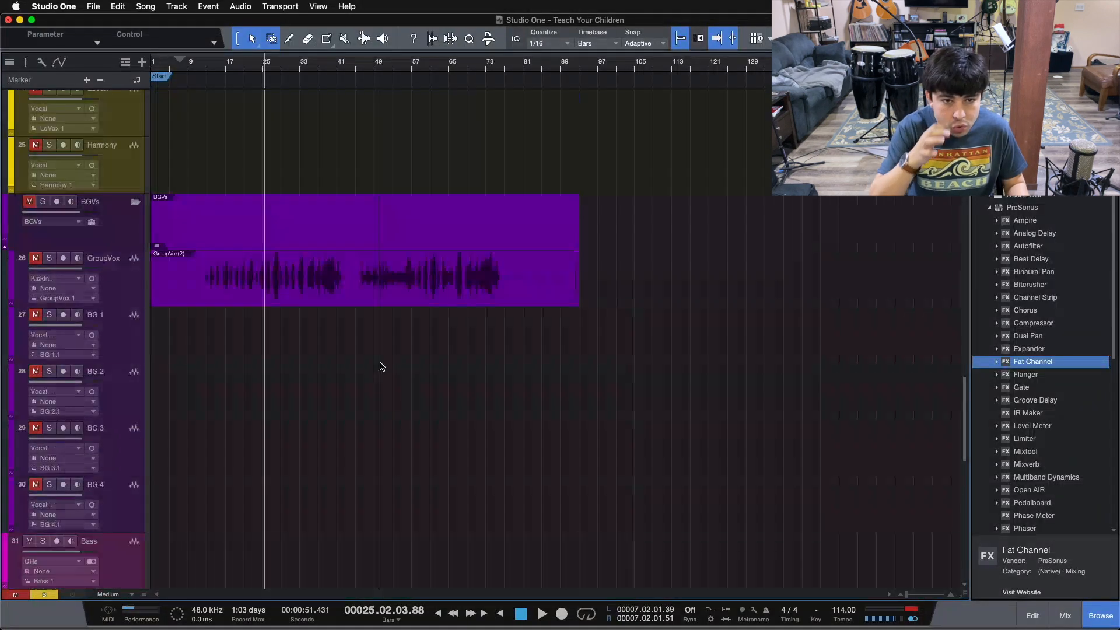
scroll(316, 514, down, 8)
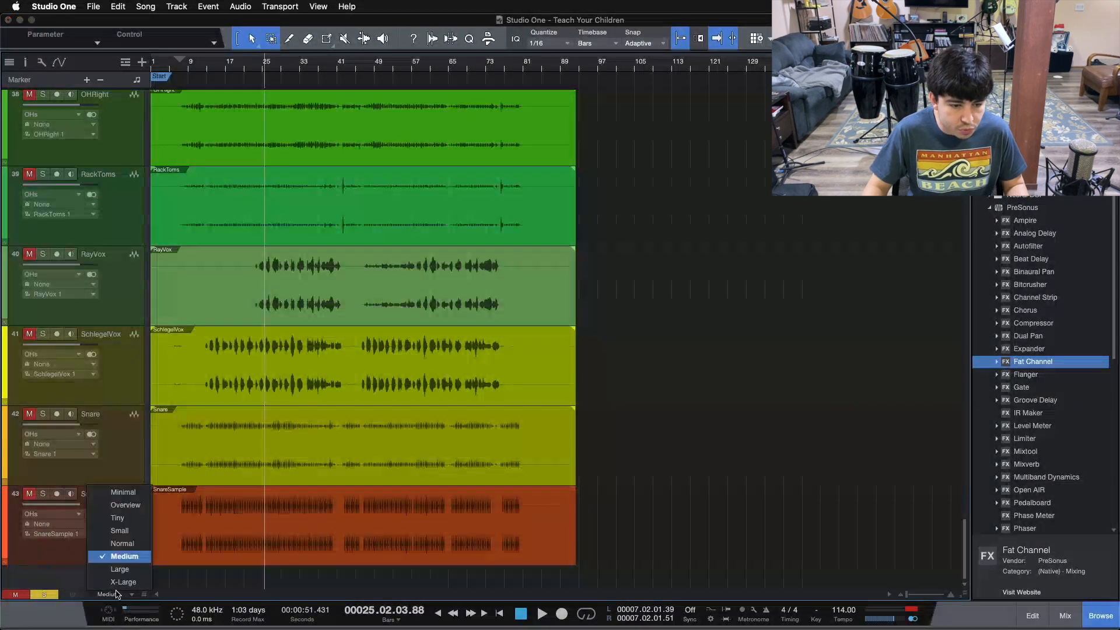
click(123, 556)
- Undo the earlier event moves and bounces, back to the stereo GroupVox event before its recolouring
scroll(392, 432, up, 4)
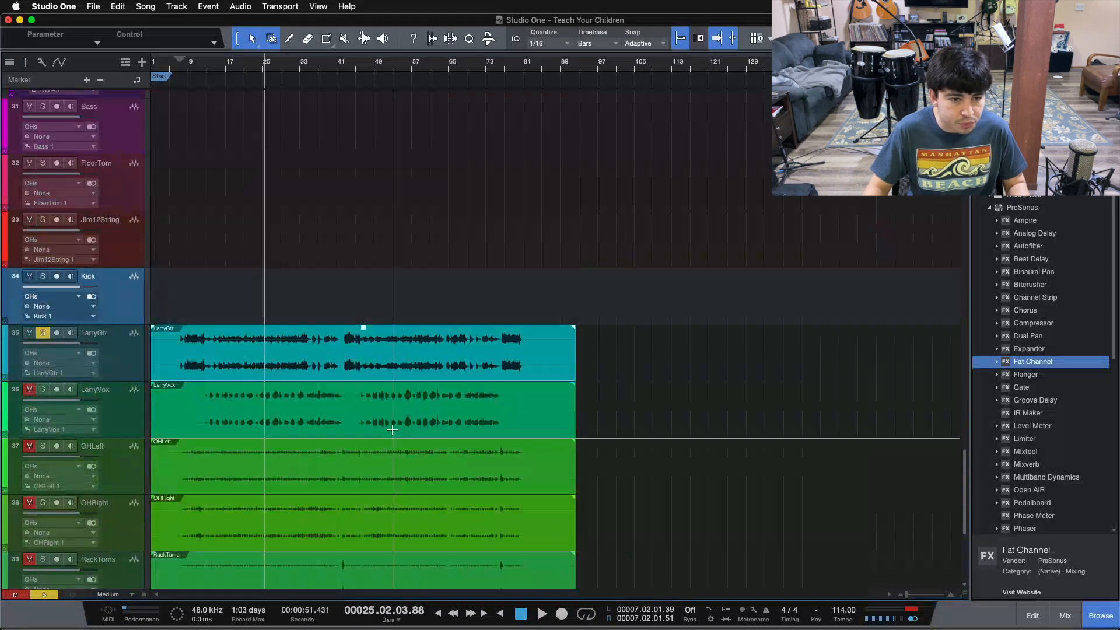
scroll(392, 432, up, 5)
scroll(232, 408, up, 4)
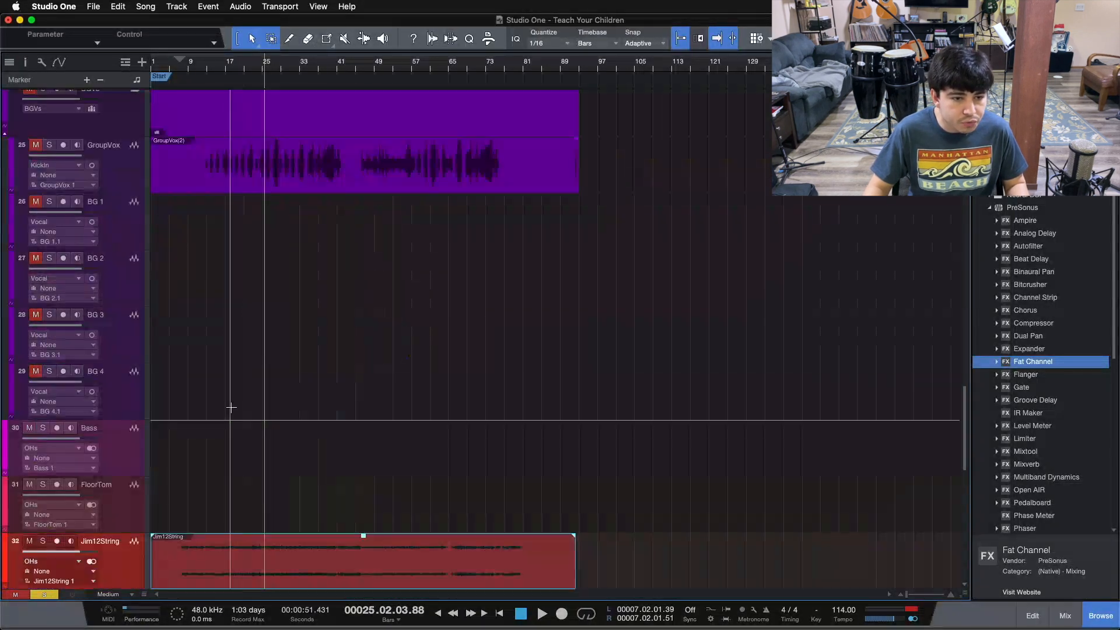
scroll(226, 404, up, 1)
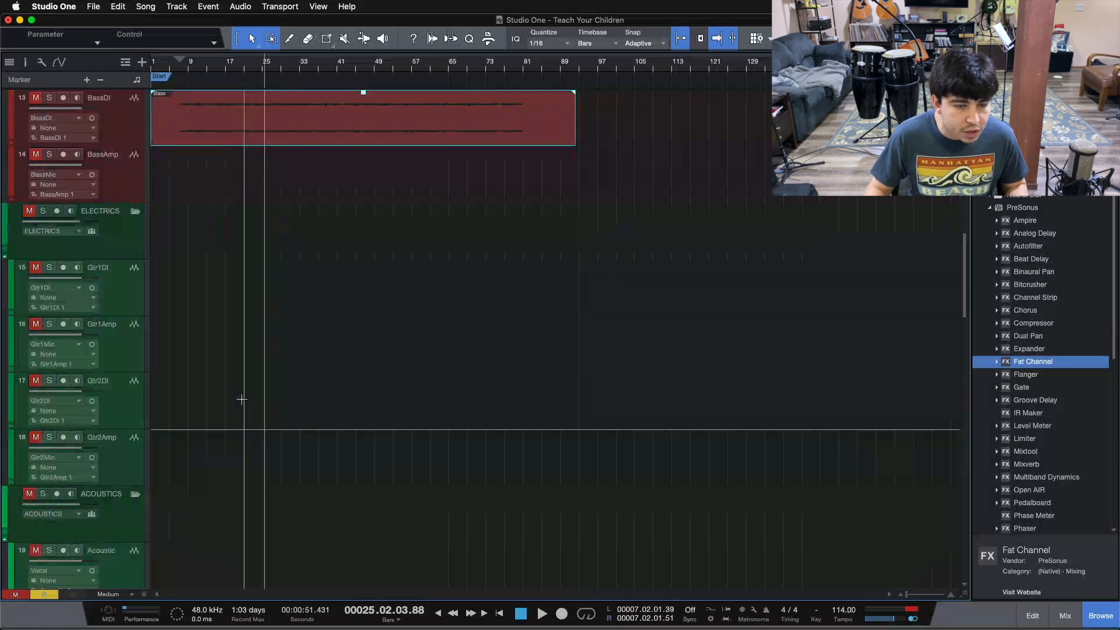
scroll(231, 402, up, 12)
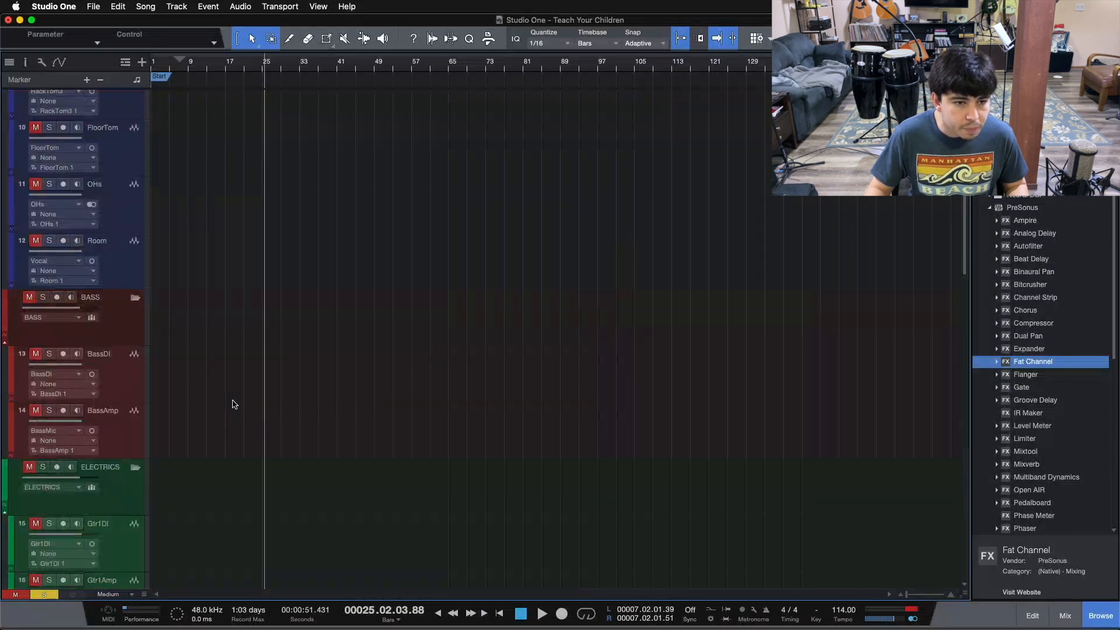
scroll(232, 403, down, 12)
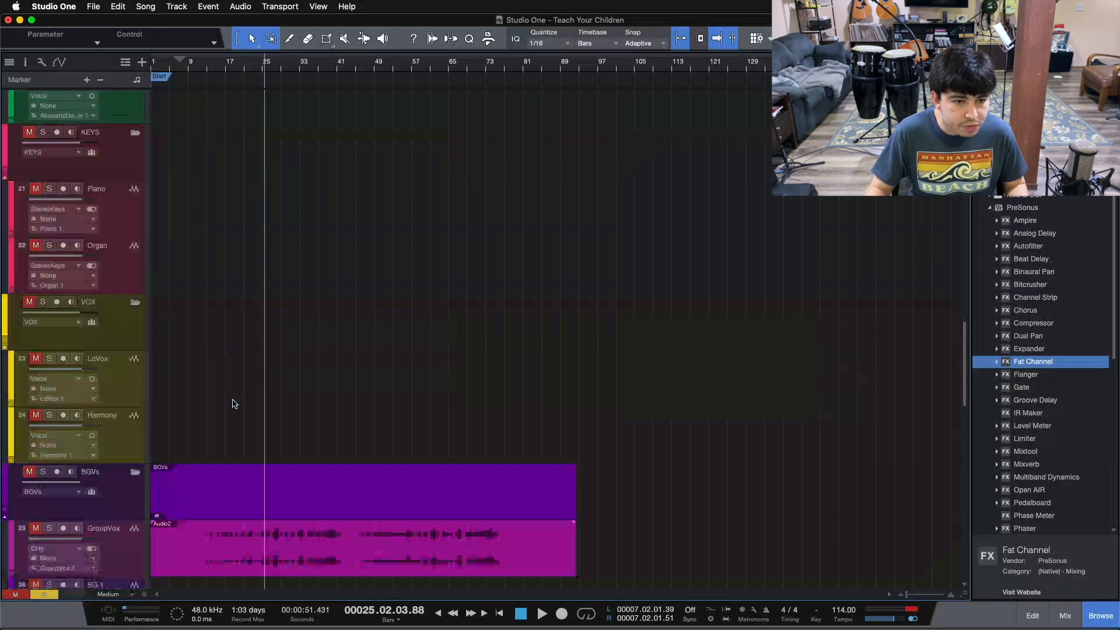
scroll(233, 403, up, 4)
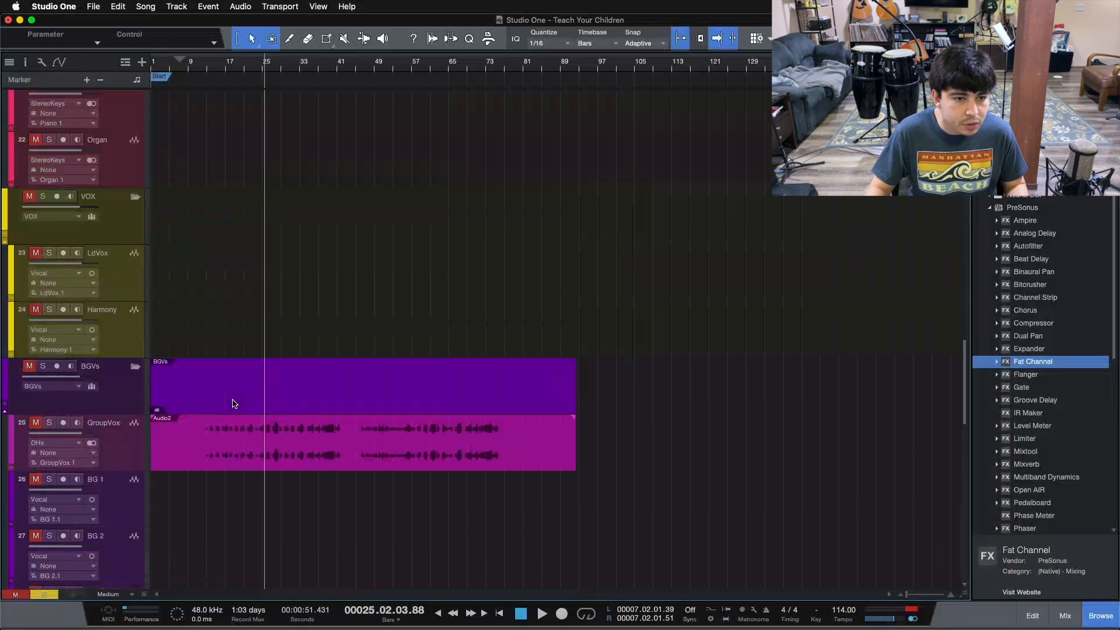
- Give the GroupVox track the BGVs folder's purple colour and bounce its event in mono
click(225, 455)
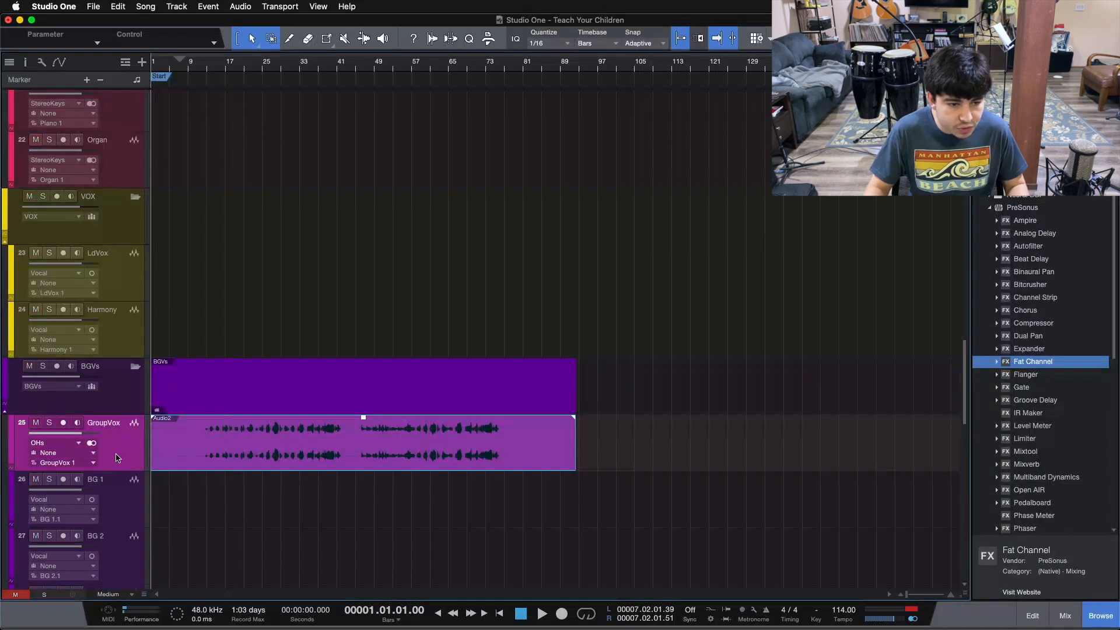
click(12, 448)
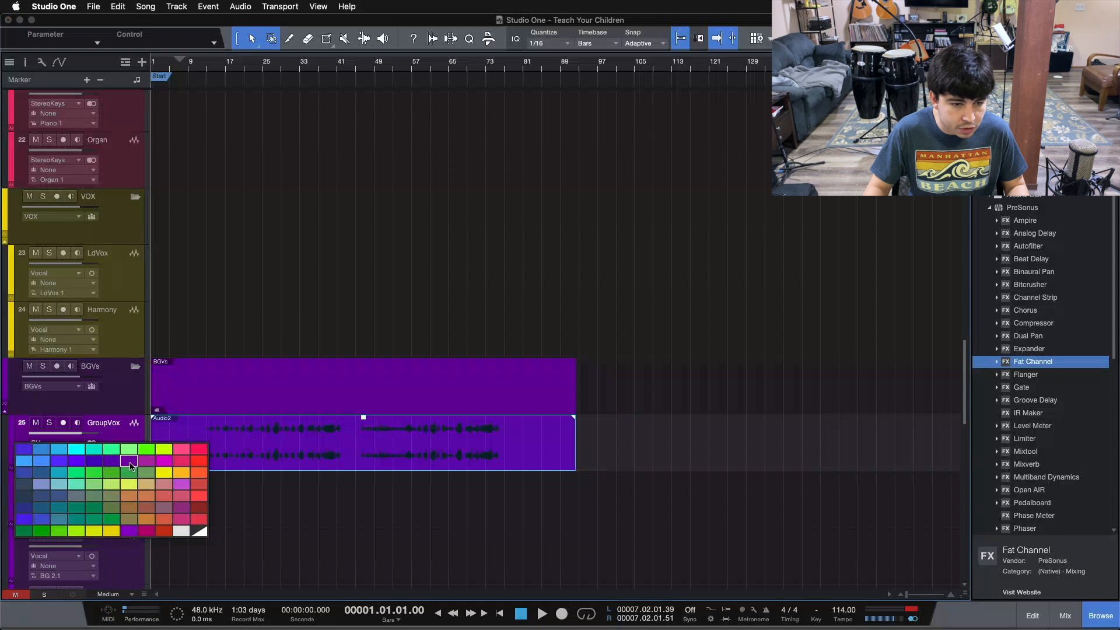
click(127, 470)
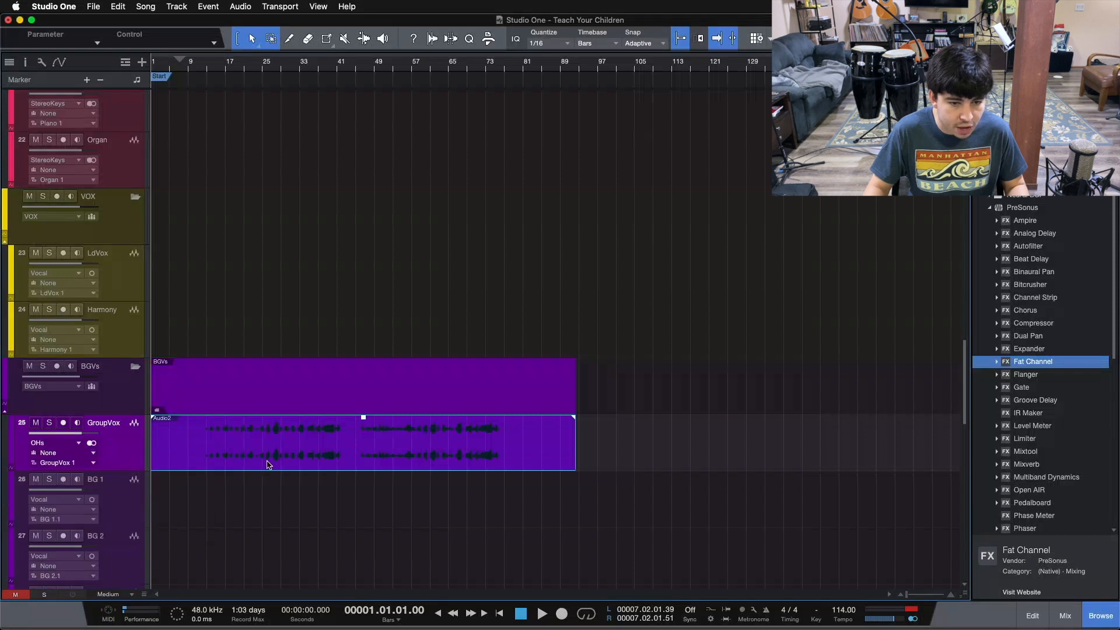
click(309, 491)
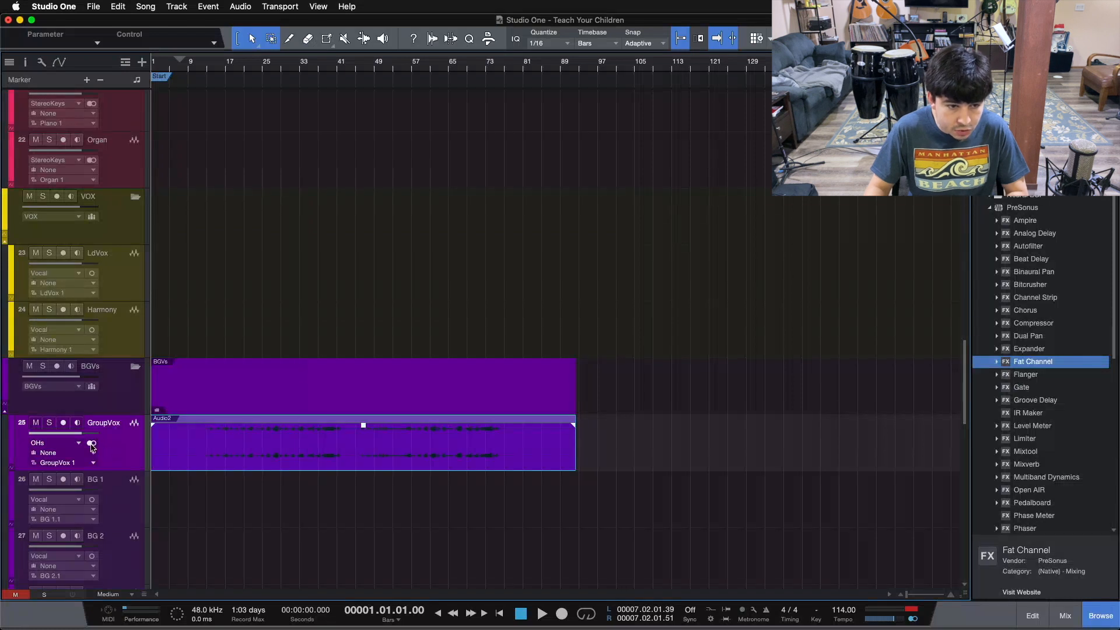
key(ctrl+b)
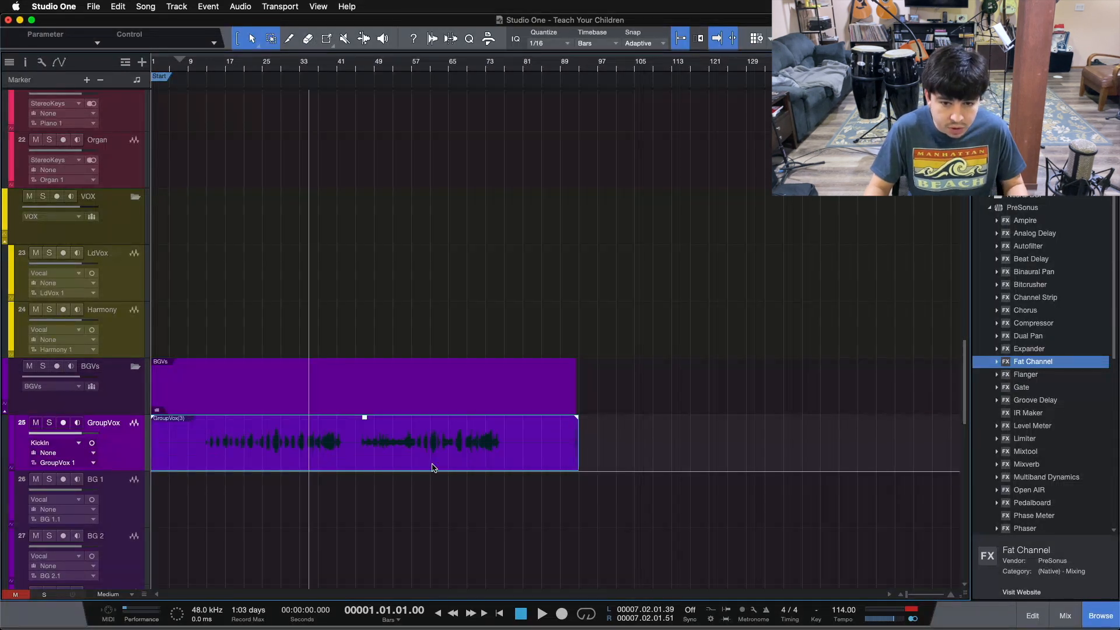
- Move the Bass event onto the BassDI track in the BASS folder and bounce it in mono
scroll(303, 460, down, 5)
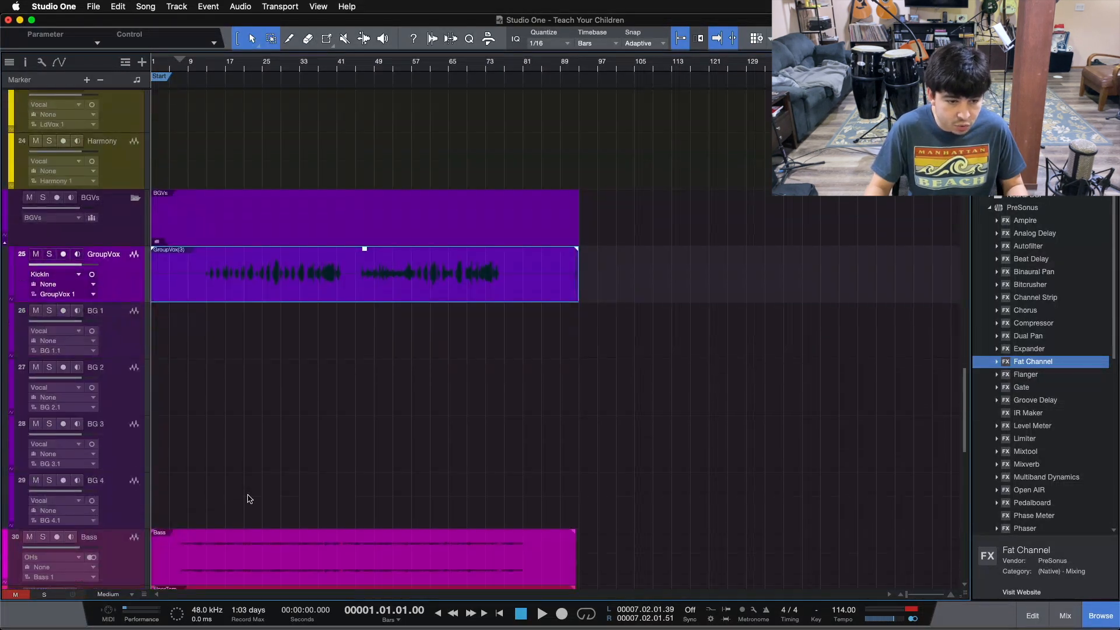
drag(181, 533, 172, 422)
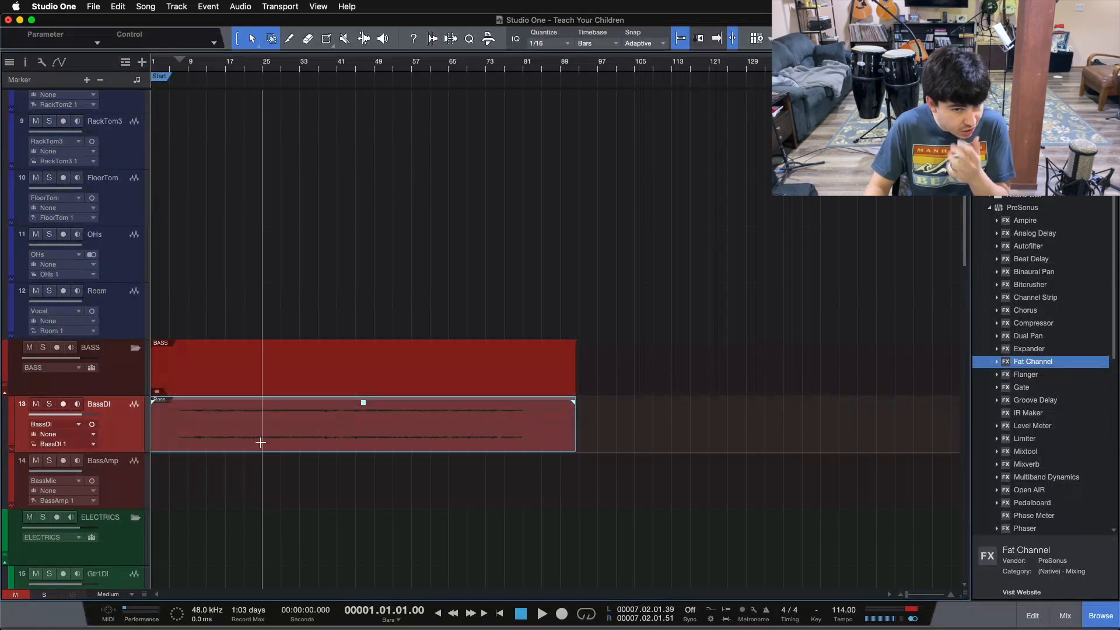
key(ctrl+b)
scroll(288, 488, down, 15)
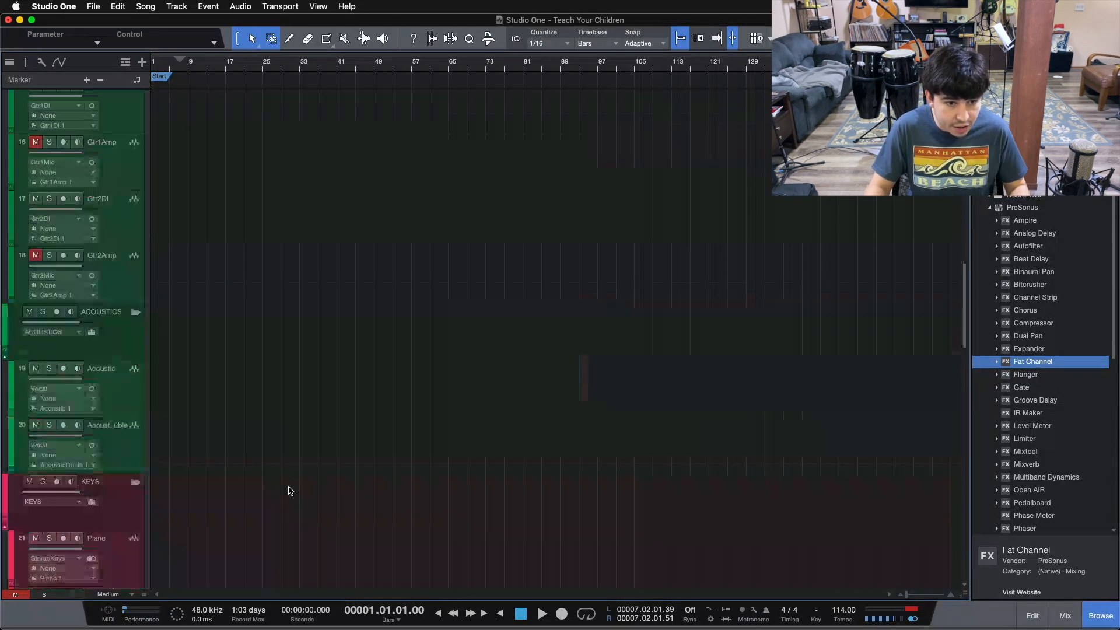
scroll(289, 489, down, 1)
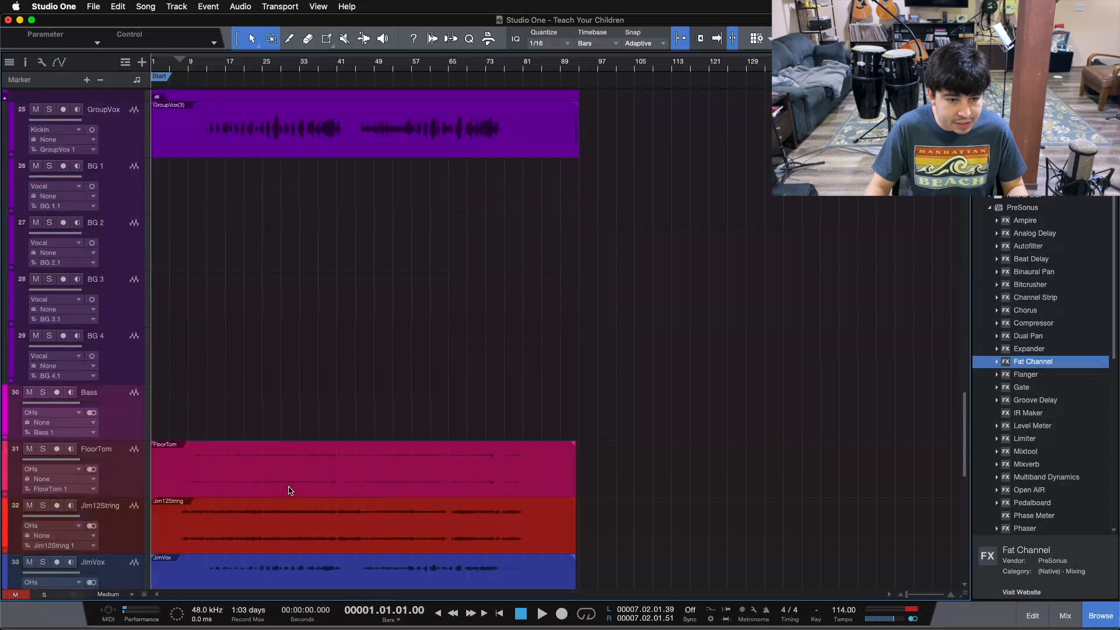
- Move the FloorTom event from its imported track onto the FloorTom track in the DRUMS folder
drag(195, 481, 169, 485)
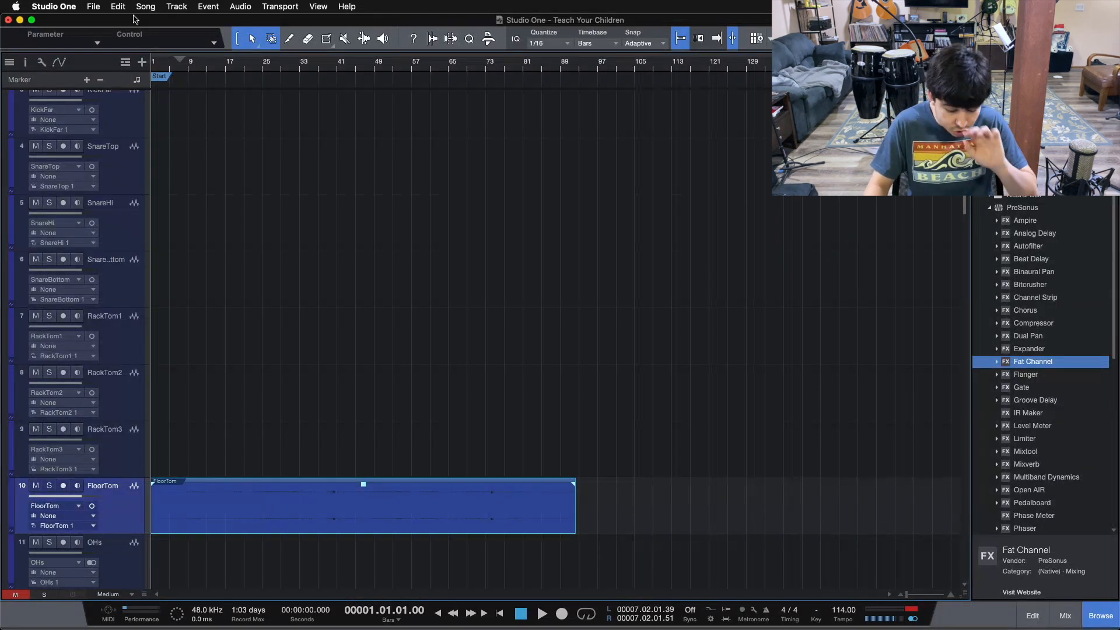
- Search the keyboard shortcuts for "-3" to check the volume macro's assignment, leaving the preferences without changes
click(68, 4)
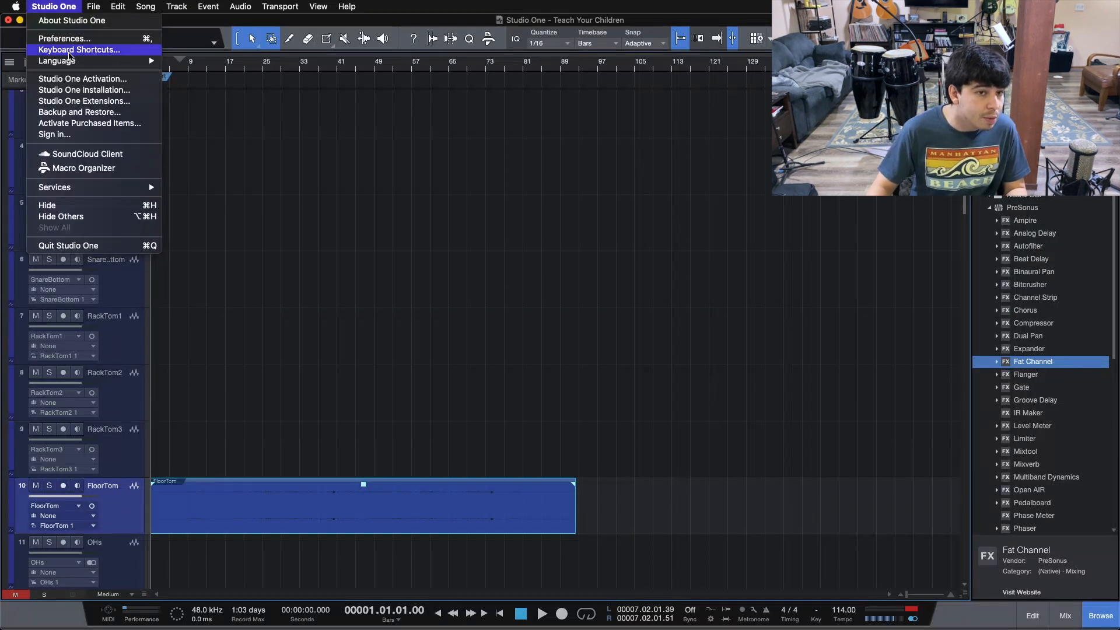
key(Escape)
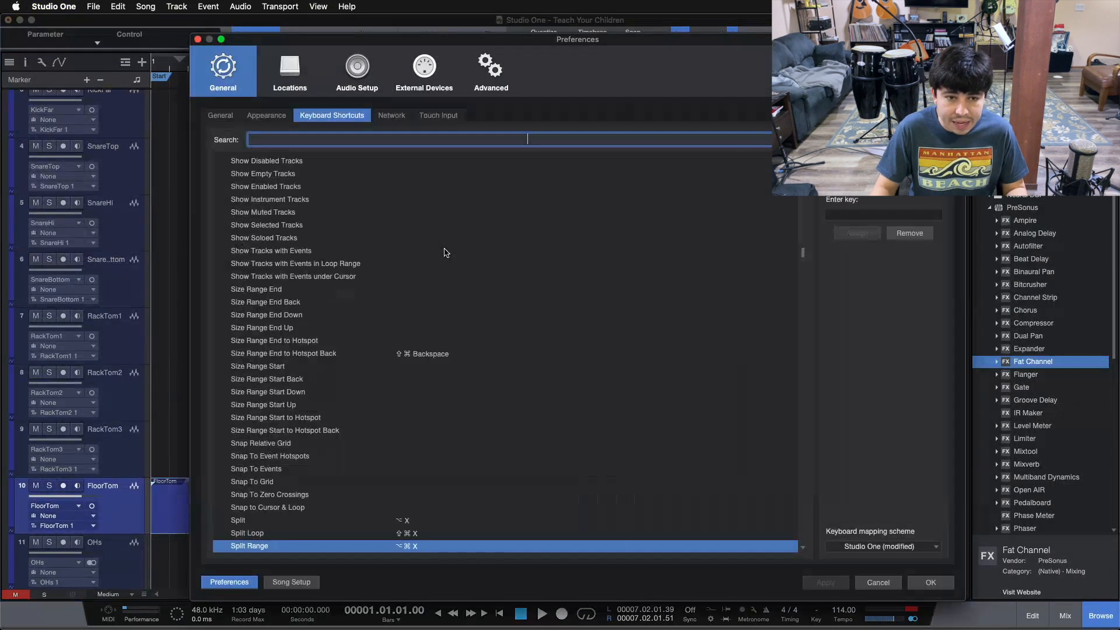
text(-)
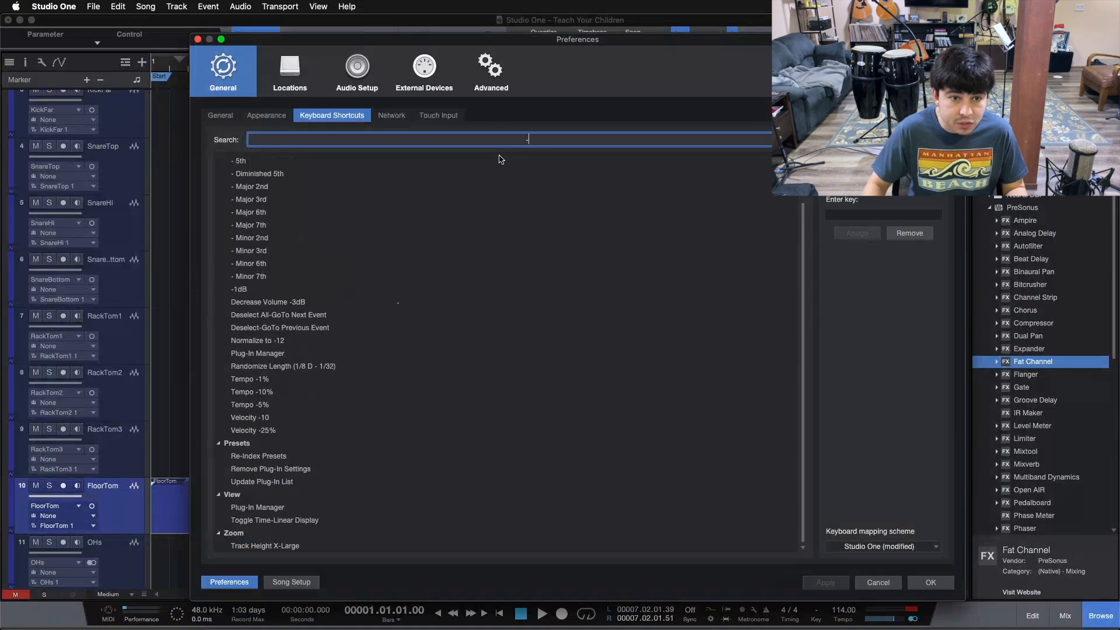
text(3)
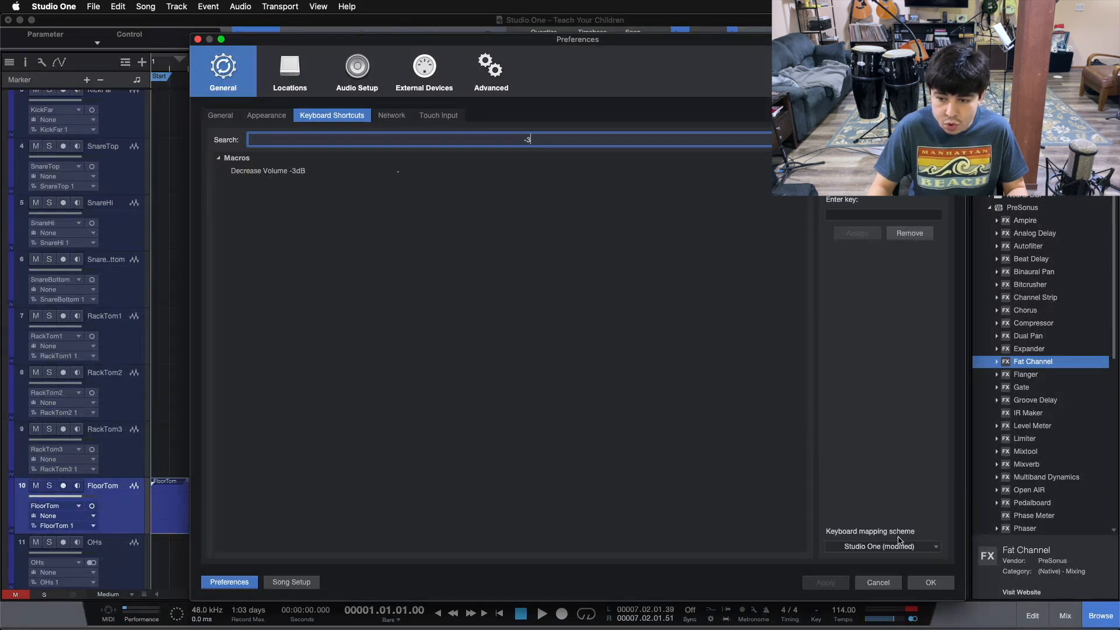
click(878, 582)
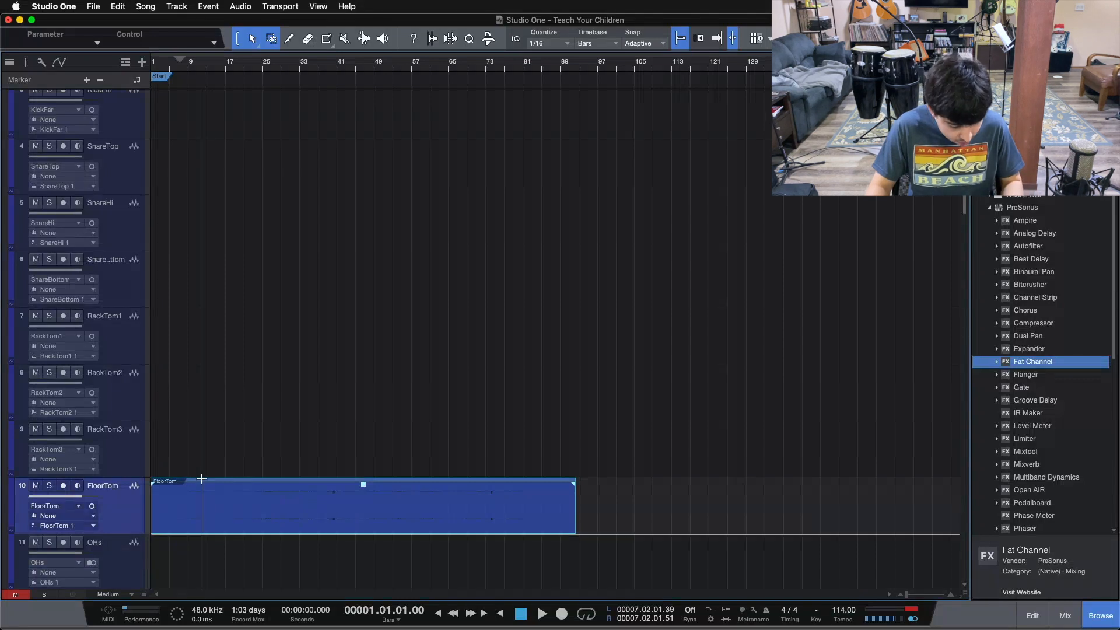
- Bounce the FloorTom event in mono and move the Jim12String event onto the Acoustic track in the ACOUSTICS folder
key(super+b)
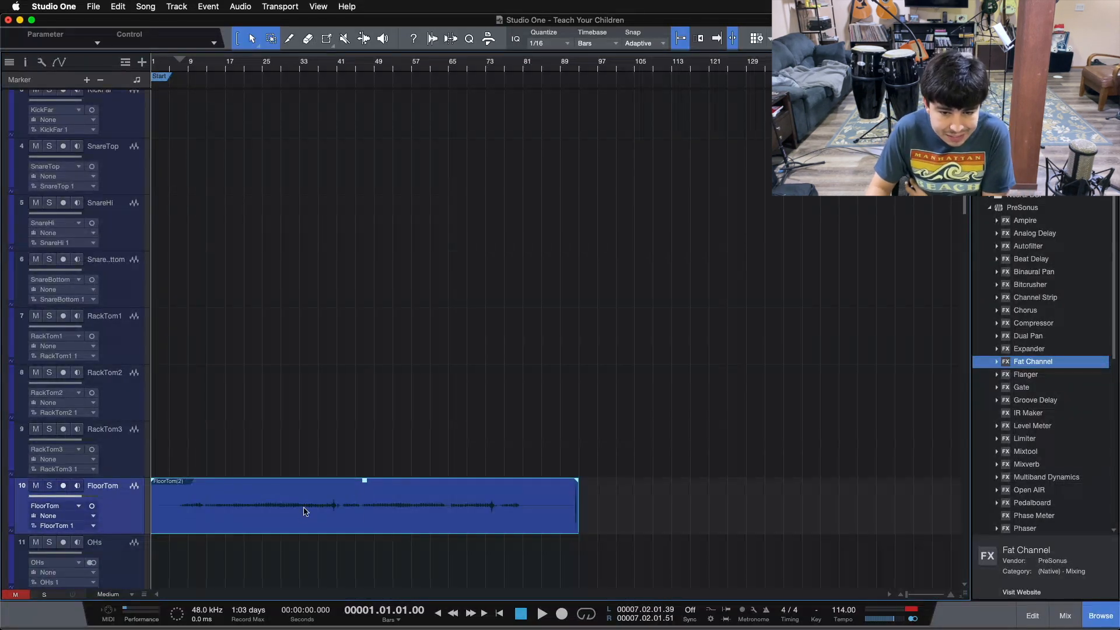
scroll(186, 399, down, 20)
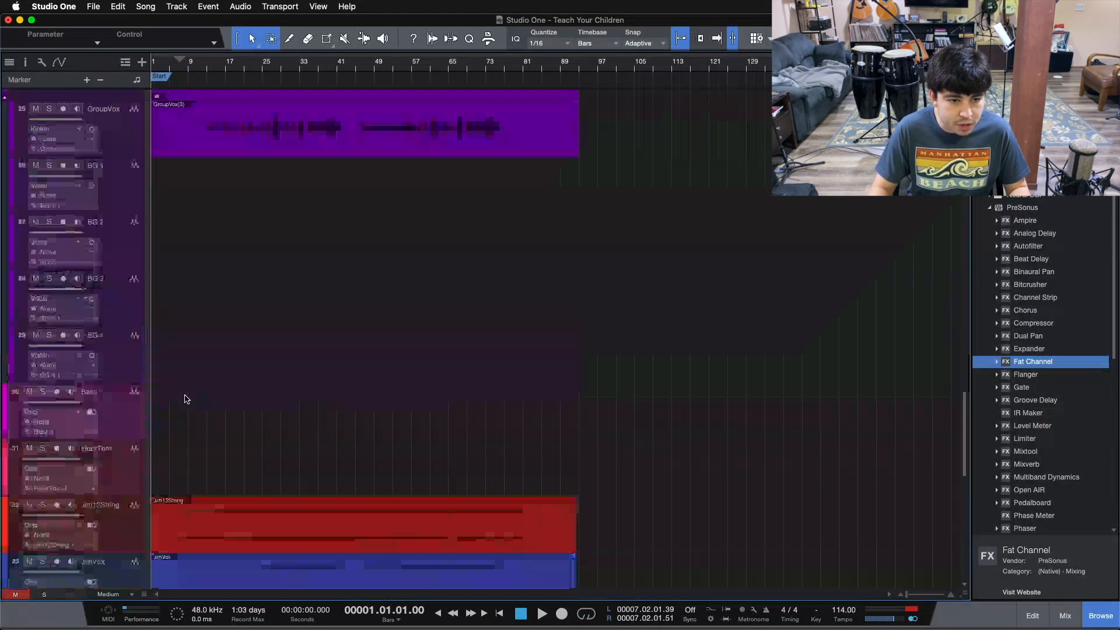
drag(179, 309, 169, 502)
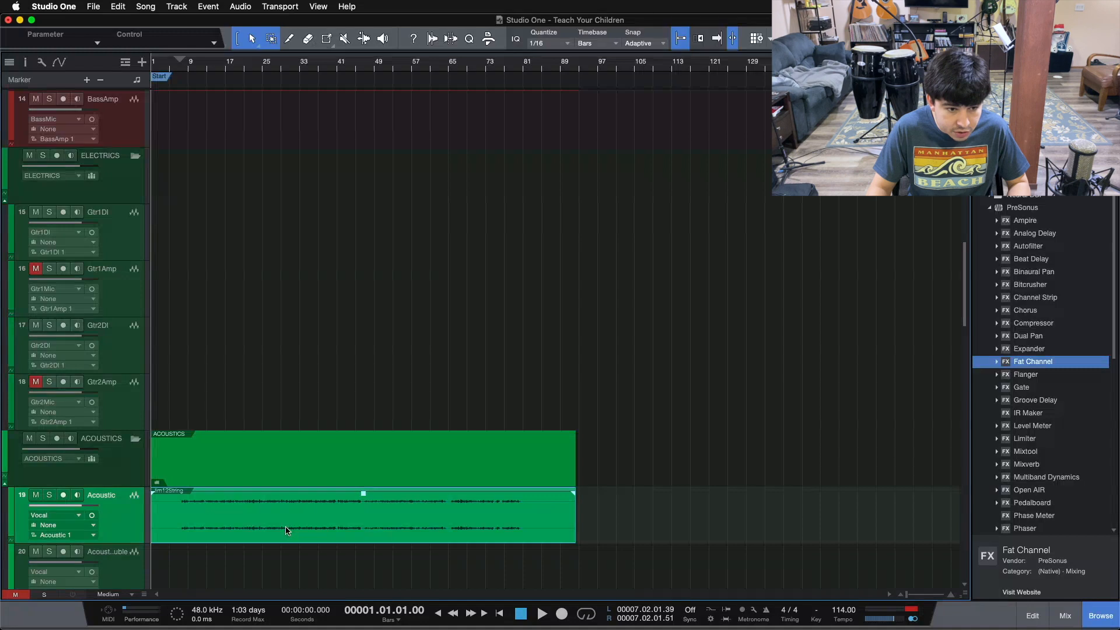
- Move the mono JimVox track to the first place in the VOX folder and give it the folder's yellow colour
scroll(287, 528, down, 10)
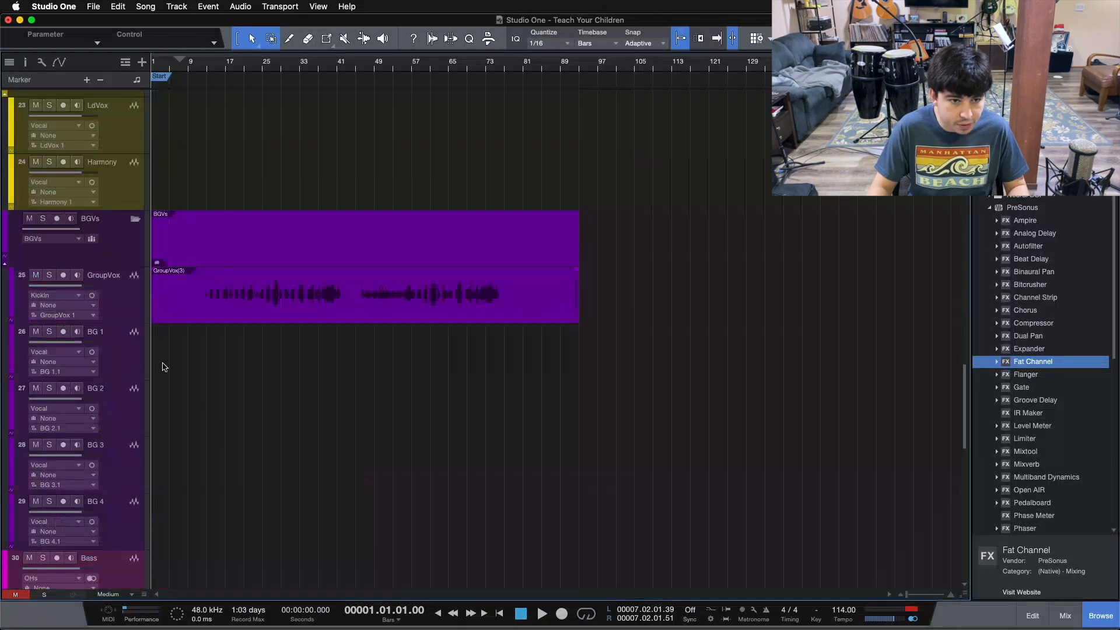
scroll(192, 405, down, 6)
drag(197, 415, 194, 572)
drag(119, 573, 119, 136)
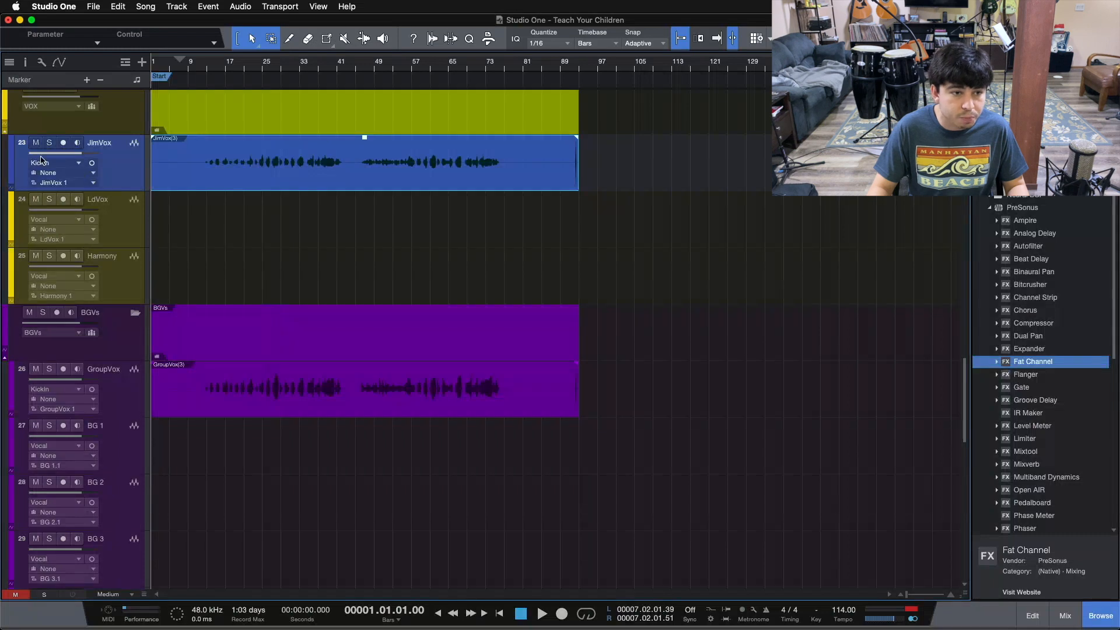
click(12, 160)
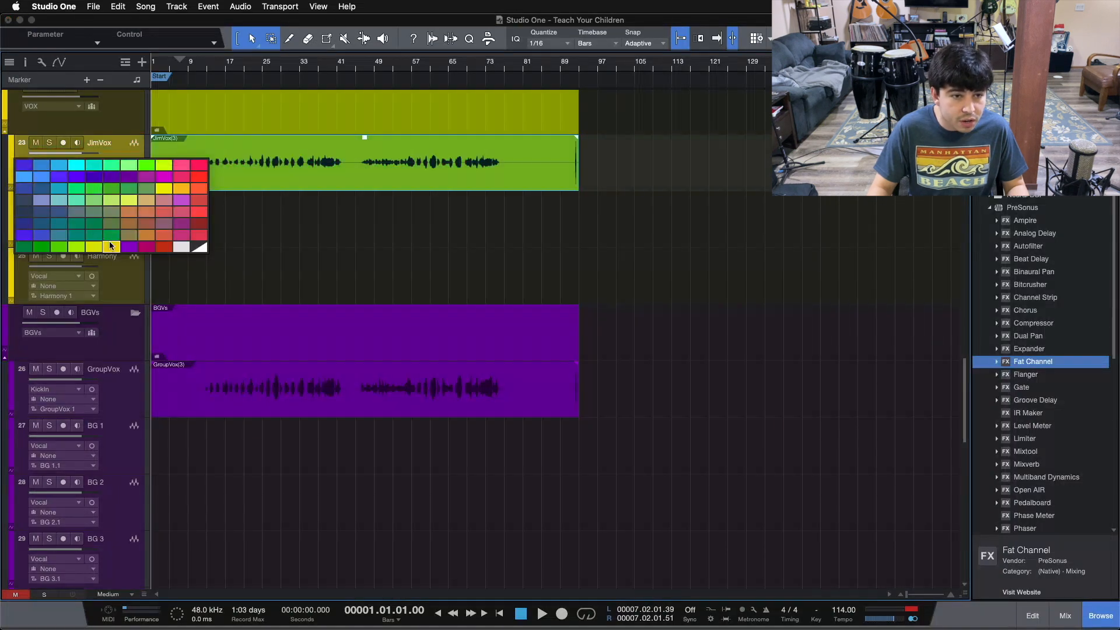
click(110, 245)
- Move the Kick event from its imported track onto the KickIn track in the DRUMS folder
scroll(138, 287, down, 10)
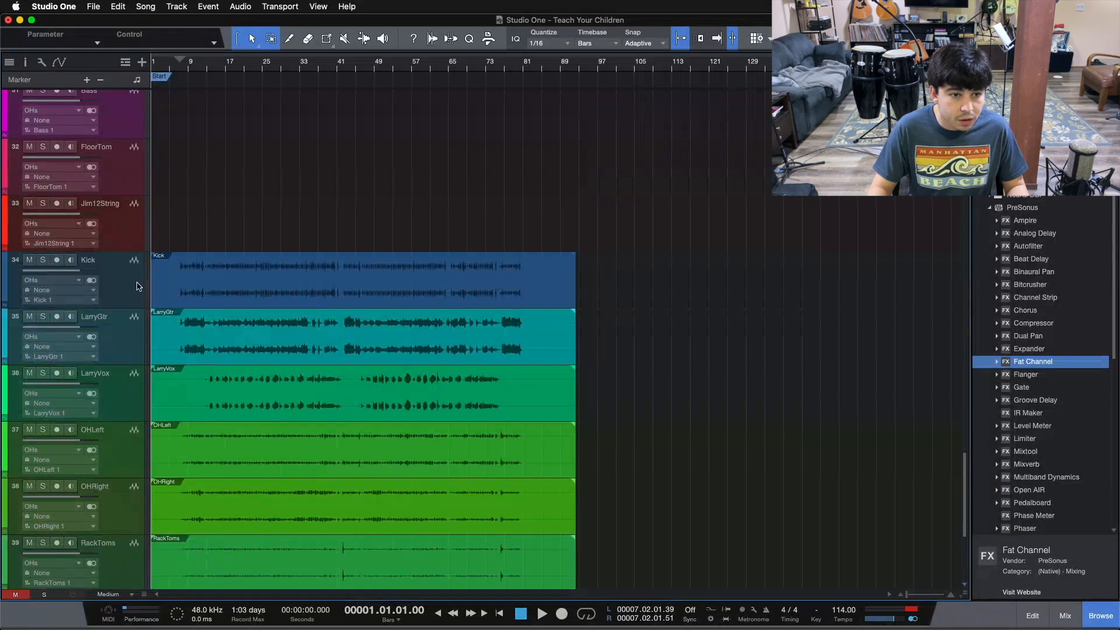
drag(186, 292, 184, 196)
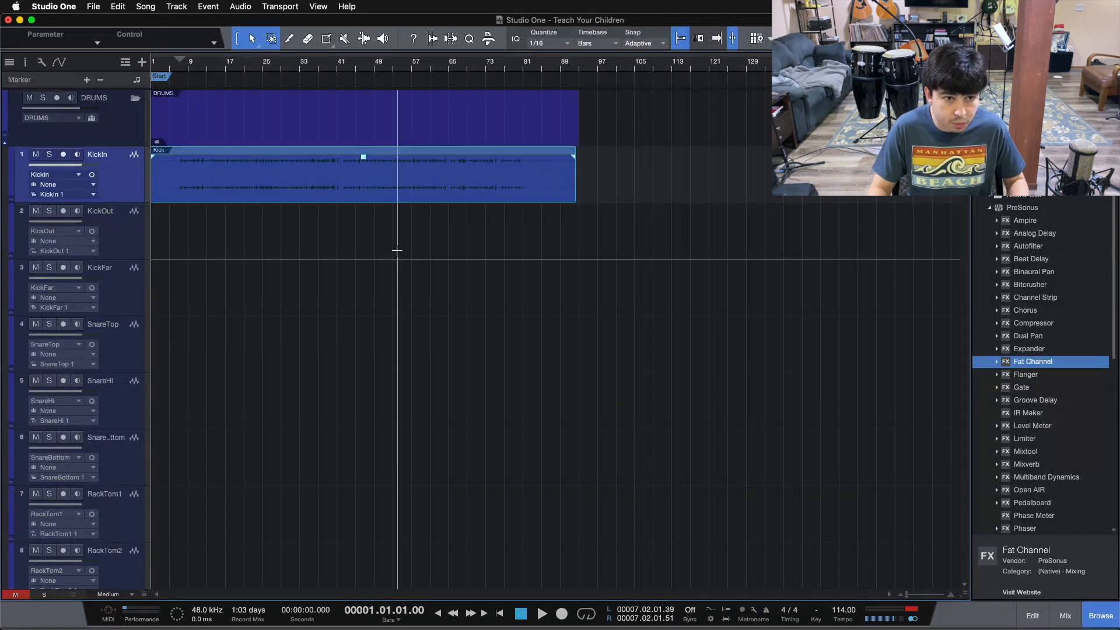
- Solo the LarryGtr track and listen to it from bar 20, checking its level in the mixer
scroll(292, 277, down, 15)
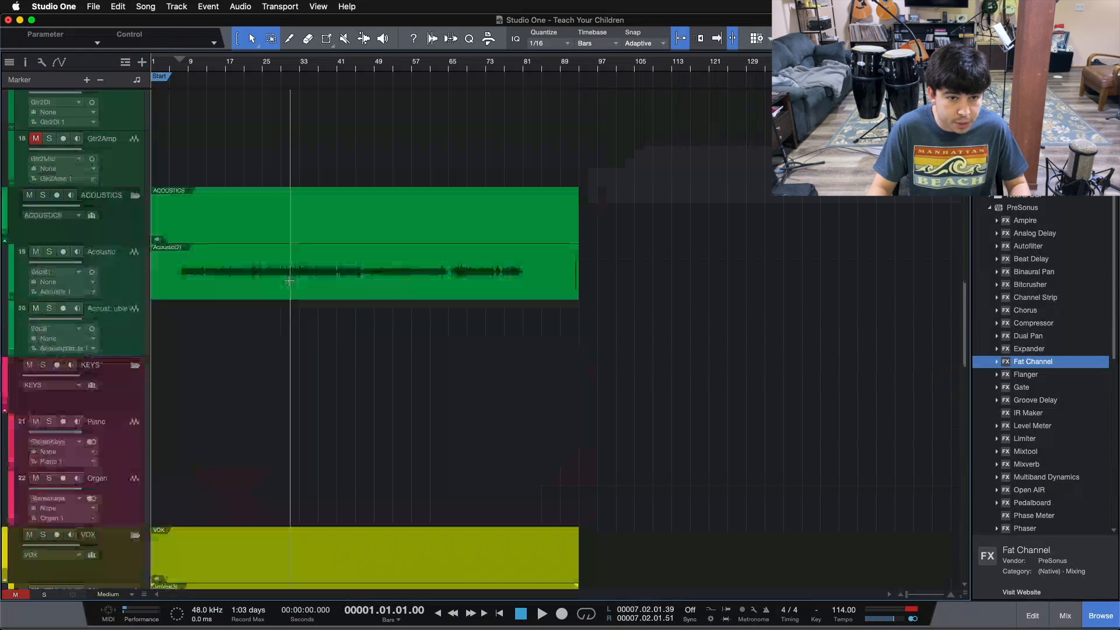
scroll(289, 281, down, 10)
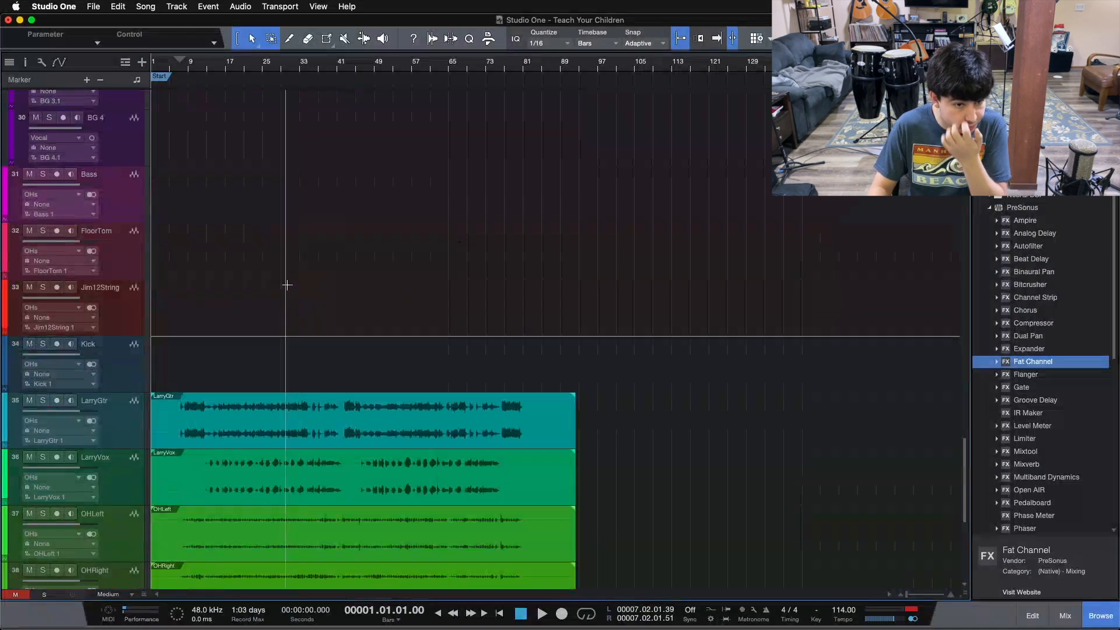
click(239, 65)
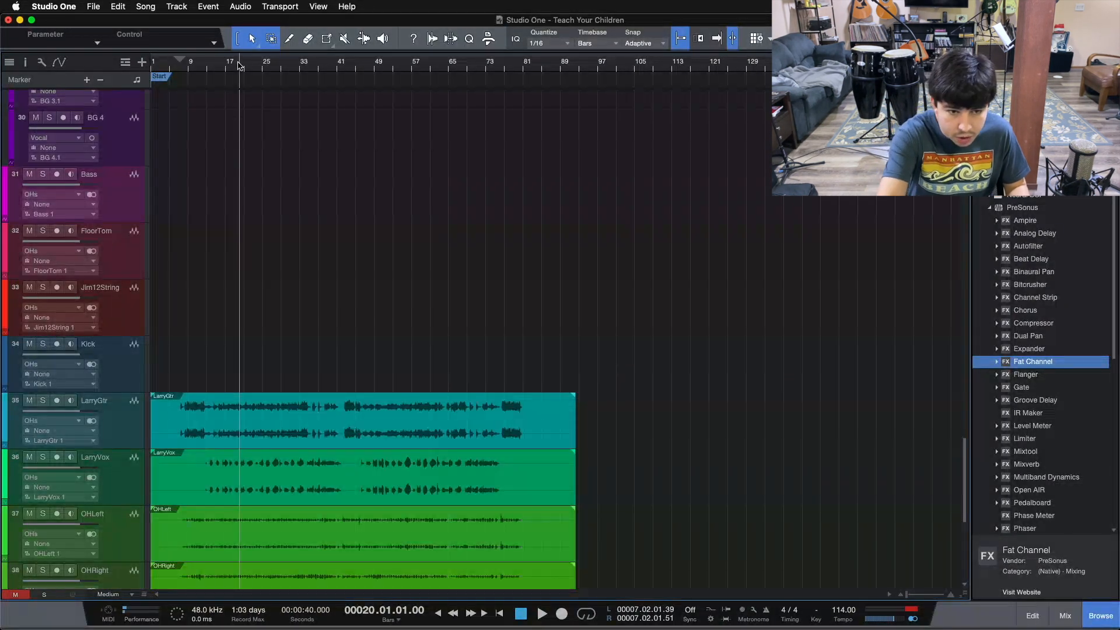
click(133, 436)
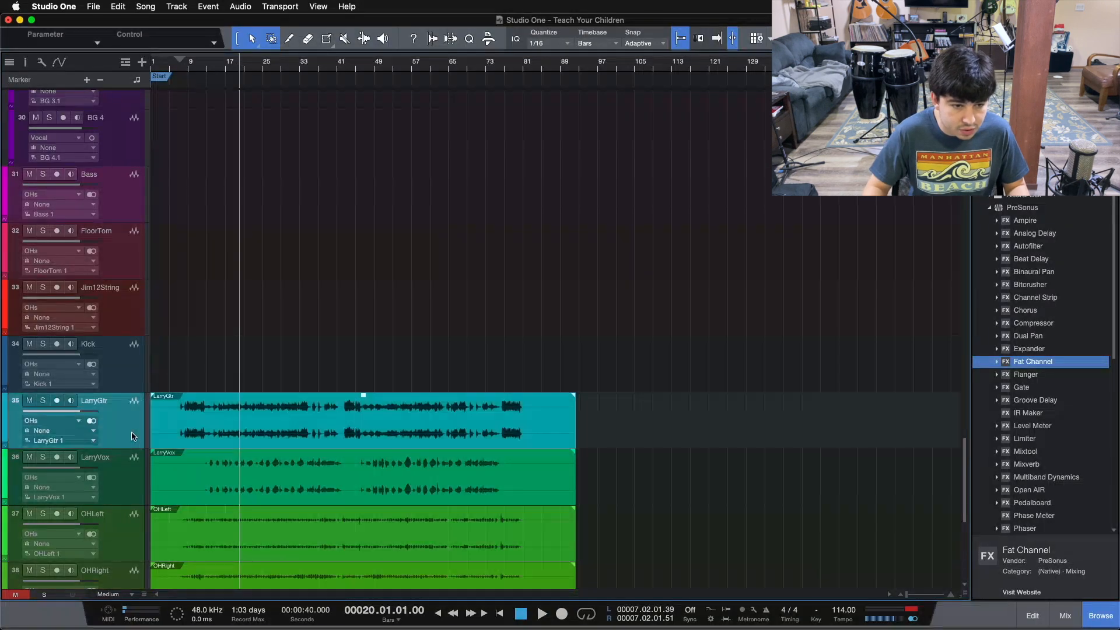
key(space)
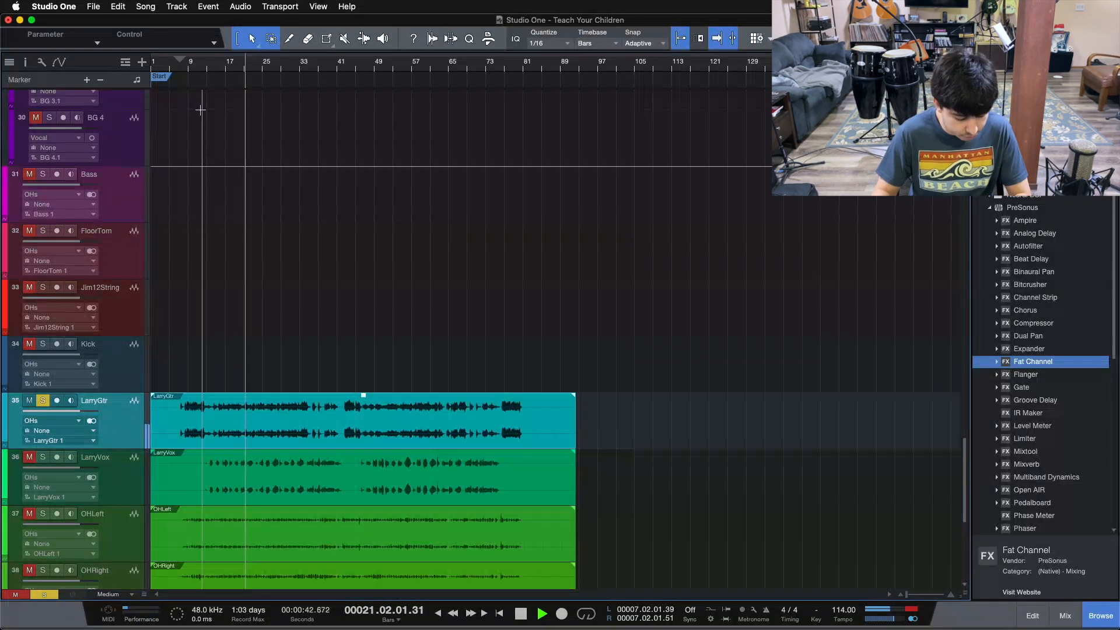
key(F3)
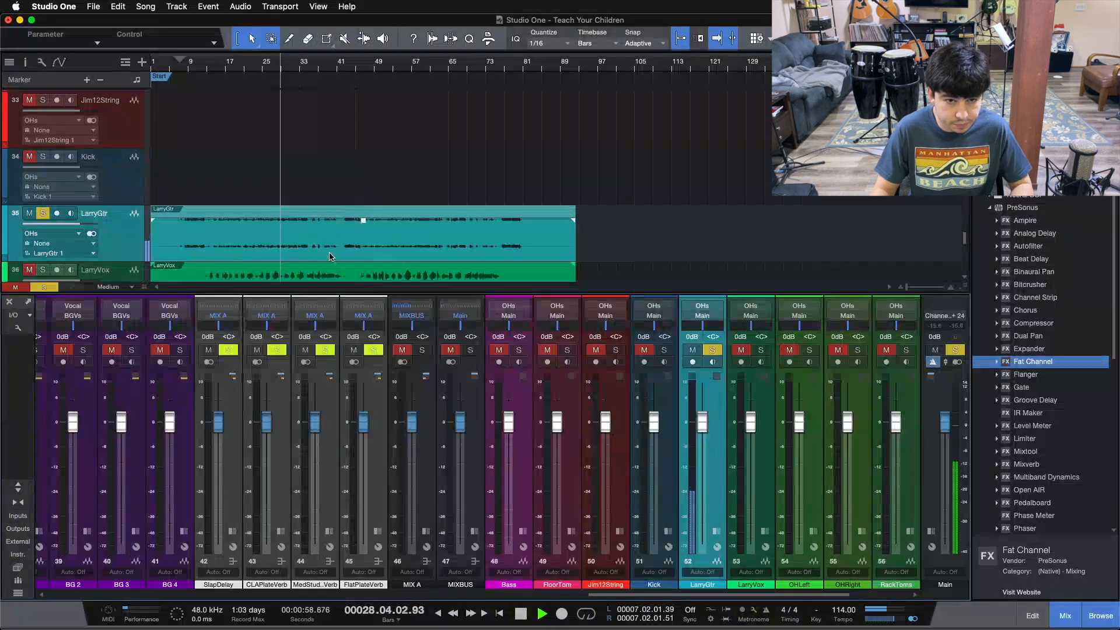
key(space)
key(F3)
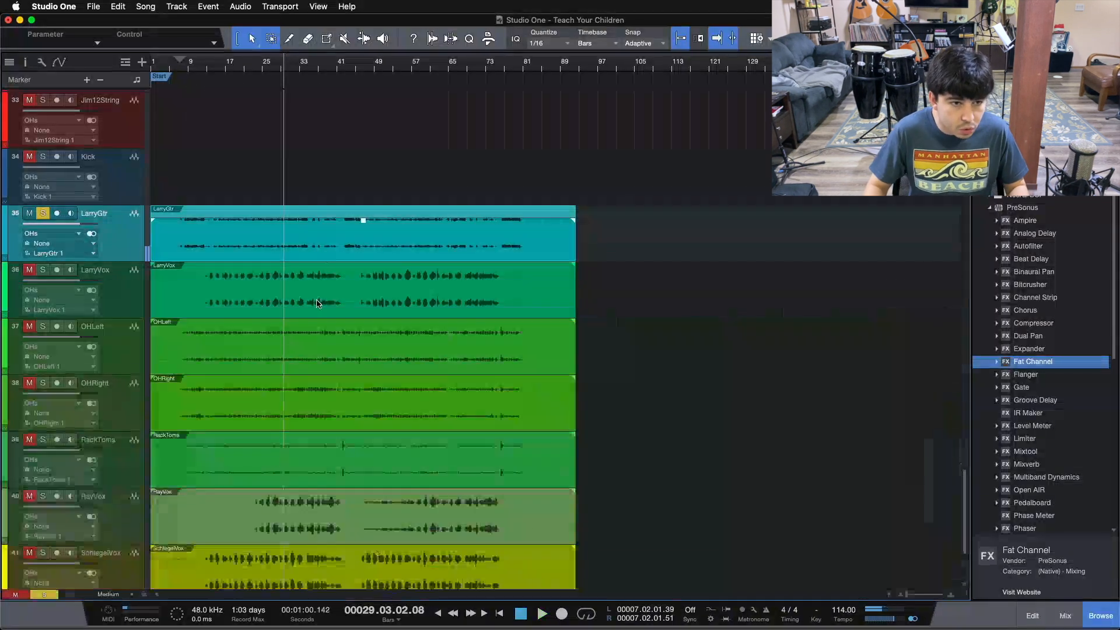
- Move the LarryGtr track into the ACOUSTICS folder below the Acoustic track and rename the Acoustic track 12StrAcoustic
mouse_move(133, 228)
mouse_down()
mouse_move(124, 260)
mouse_move(134, 562)
mouse_move(117, 387)
mouse_move(123, 195)
mouse_move(135, 229)
mouse_up()
scroll(124, 259, up, 5)
scroll(117, 387, up, 10)
scroll(120, 224, up, 3)
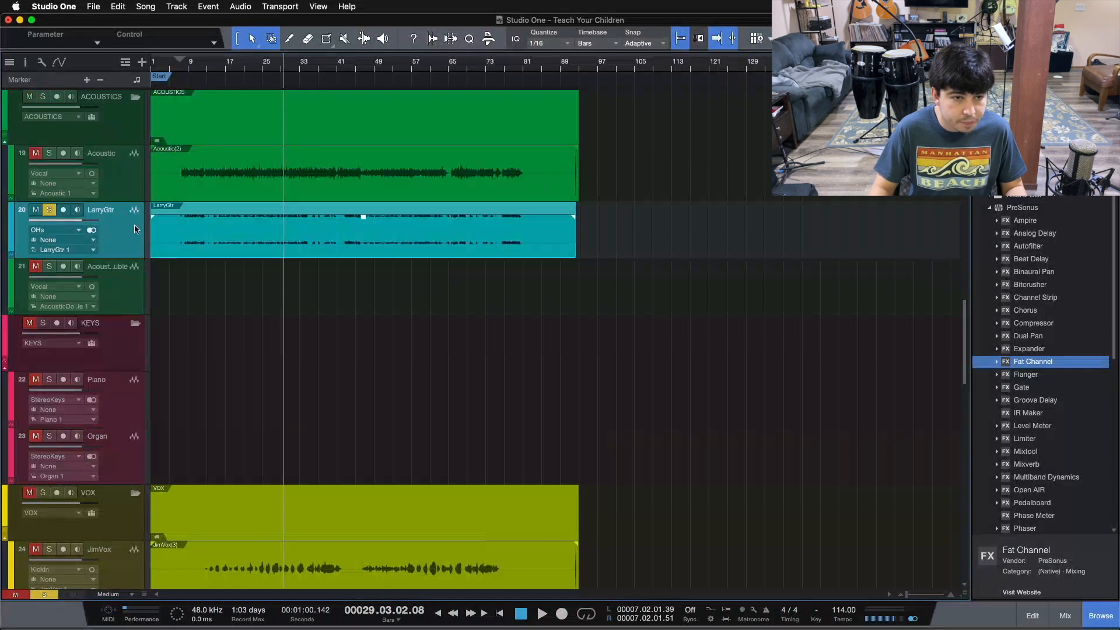
click(108, 158)
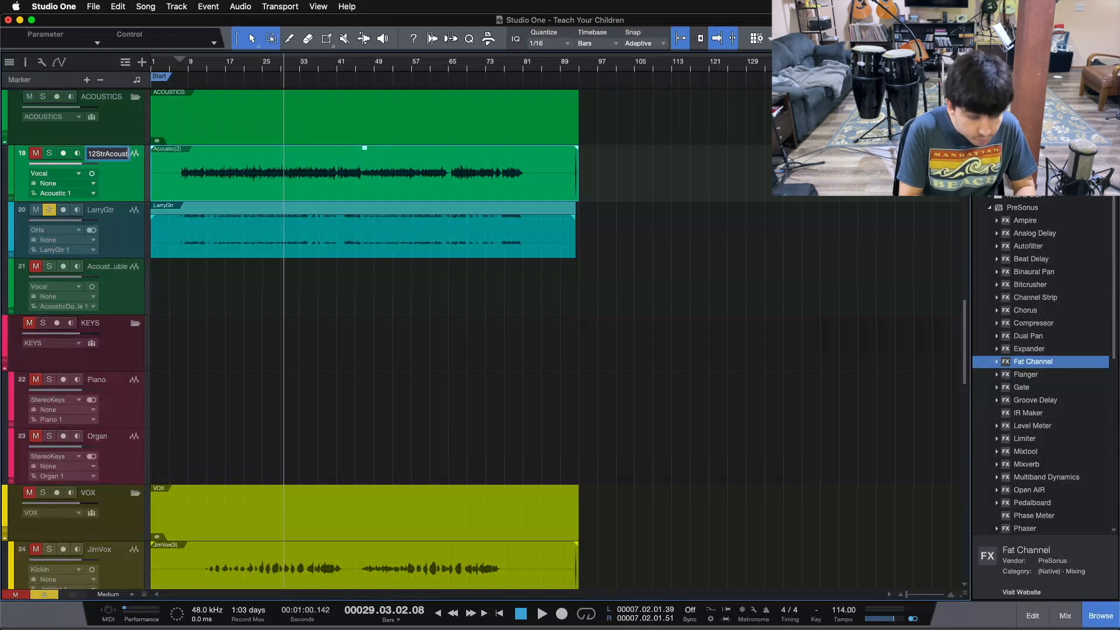
- Bounce the LarryGtr event in mono and give its track the ACOUSTICS folder's green colour
click(140, 247)
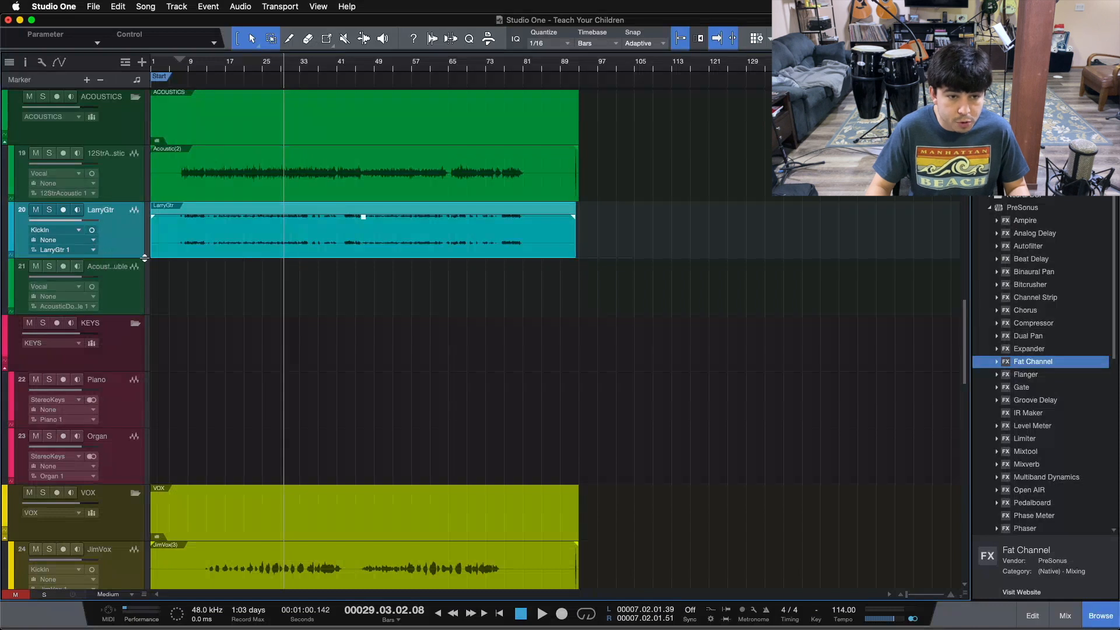
key(Home)
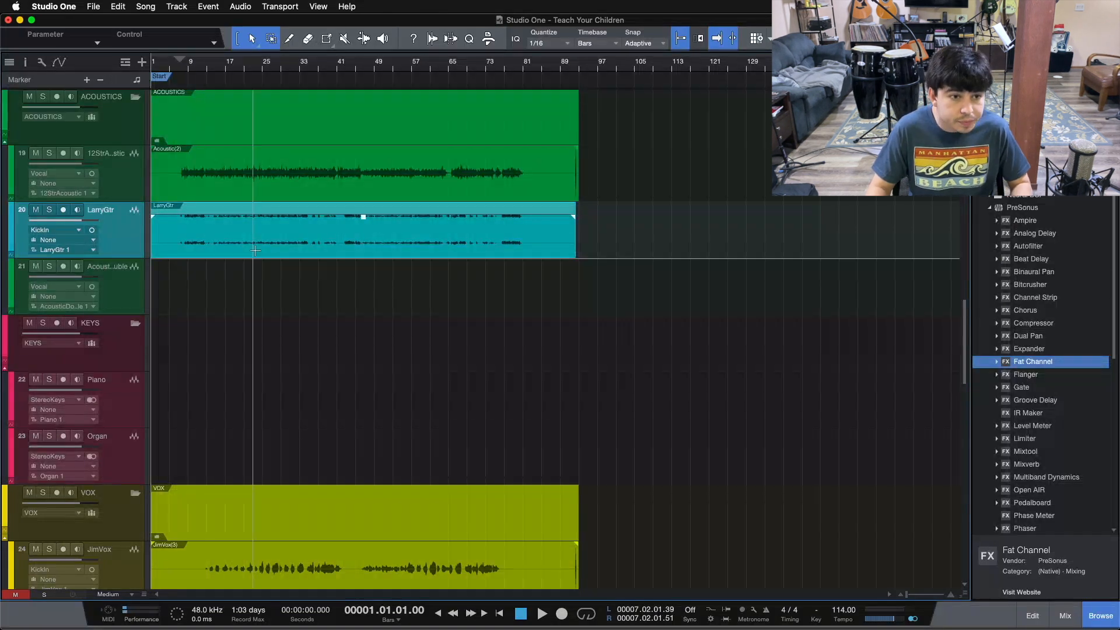
click(12, 236)
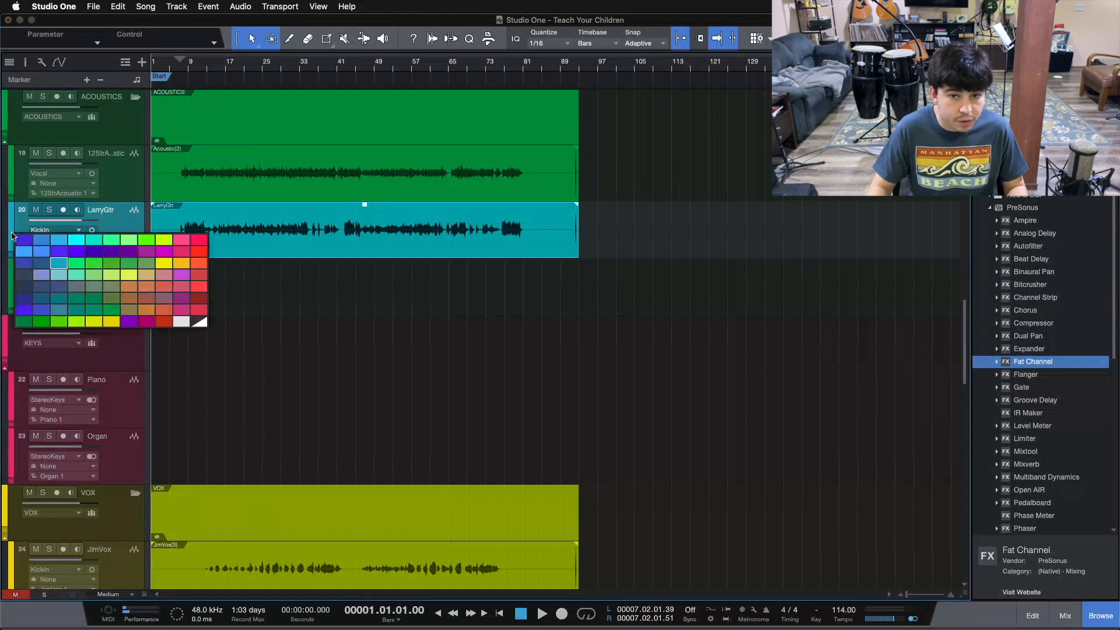
click(106, 307)
- Solo the LarryVox track and listen to its vocal around bar 26
scroll(325, 331, down, 10)
scroll(325, 331, up, 3)
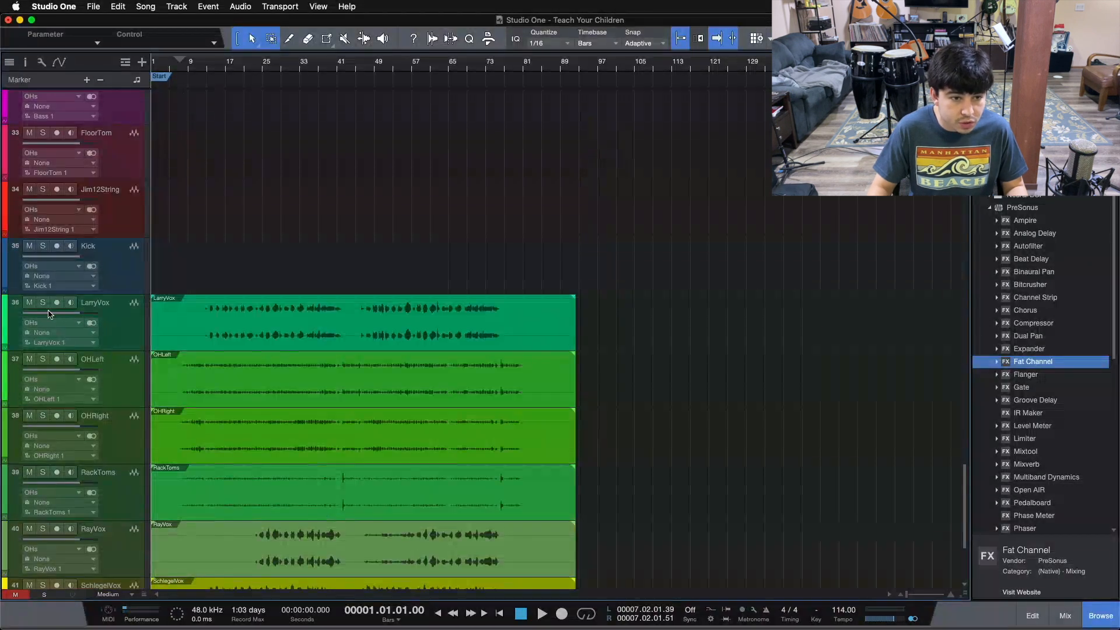
click(42, 302)
drag(274, 66, 467, 124)
click(234, 63)
key(space)
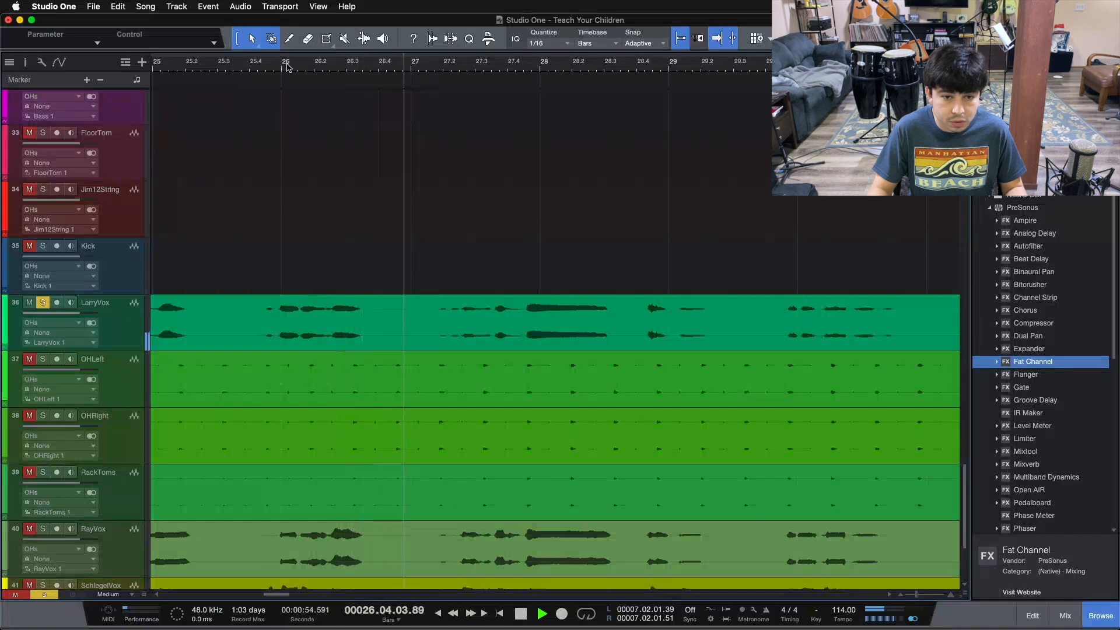
key(z)
- Convert the LarryVox track and its event to mono and move the track above JimVox in the VOX folder
click(350, 347)
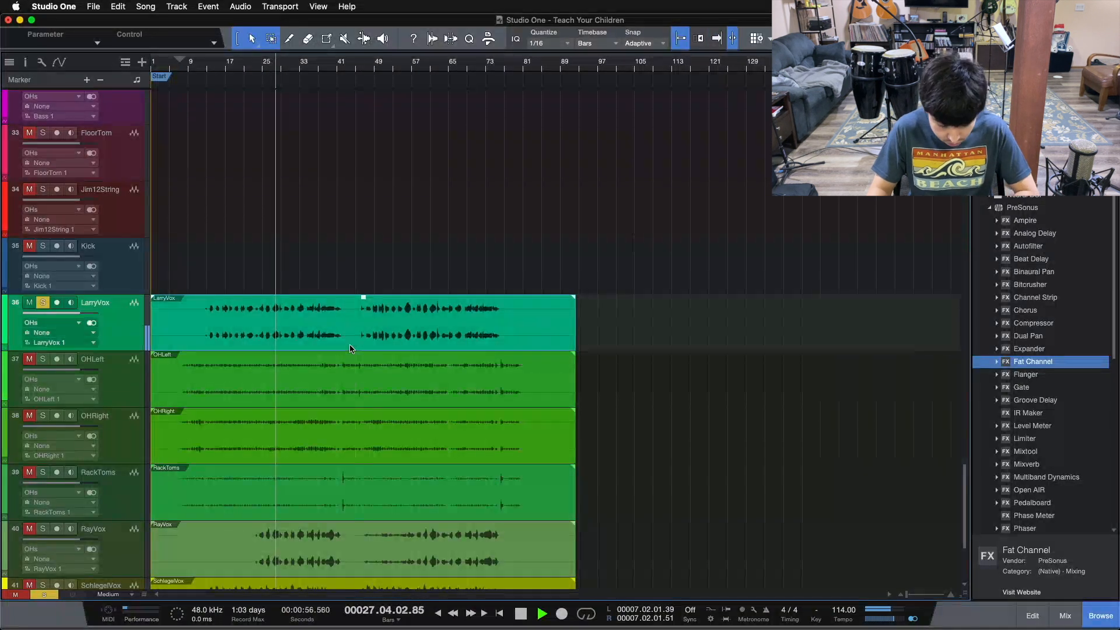
click(92, 323)
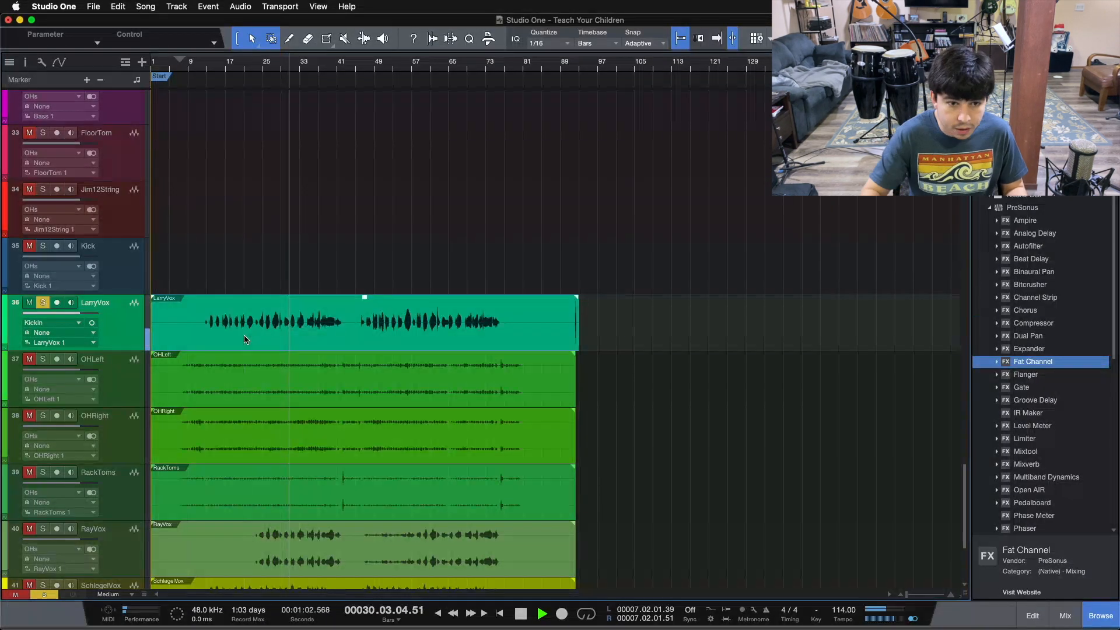
key(space)
drag(134, 305, 140, 200)
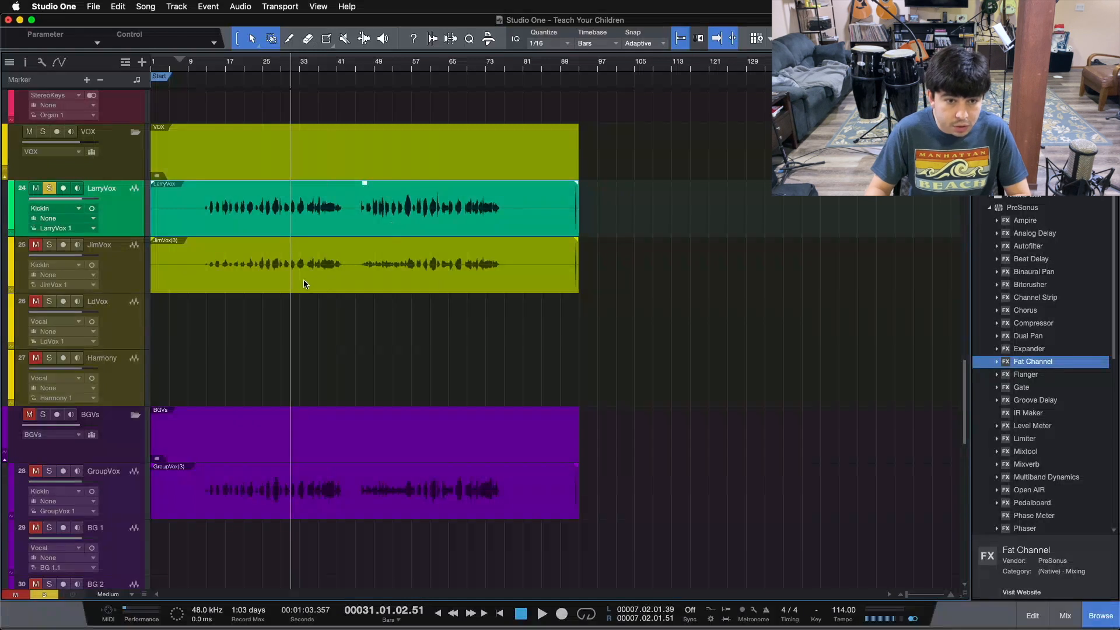
key(alt+Down)
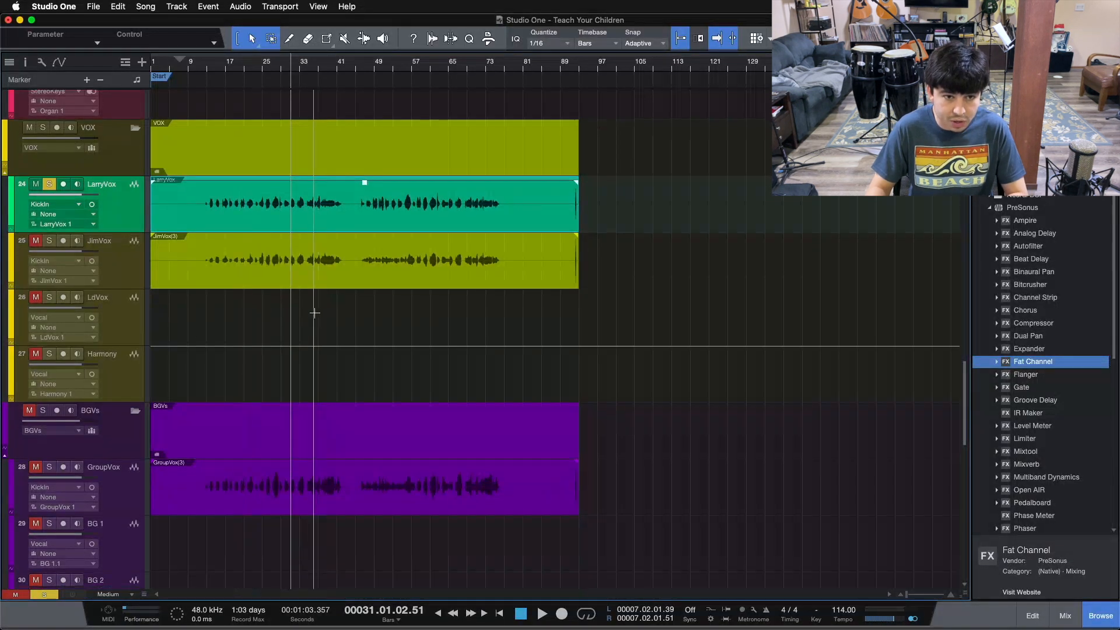
- Unsolo the LarryVox track, then select the OHLeft and OHRight events and slightly lower their gain
scroll(280, 325, down, 2)
scroll(279, 325, down, 10)
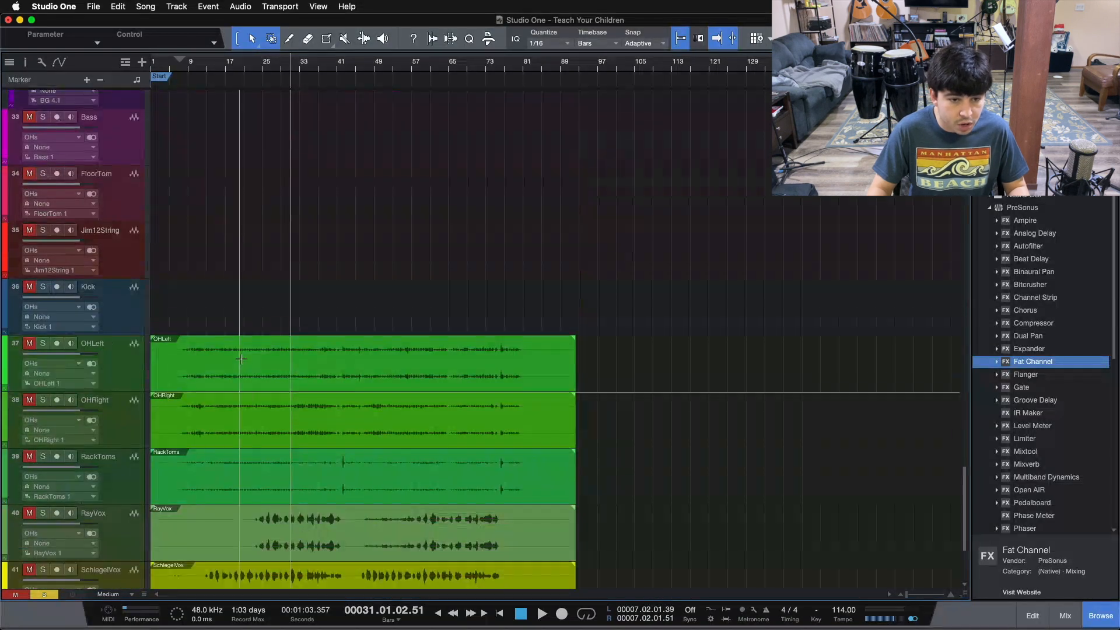
key(s)
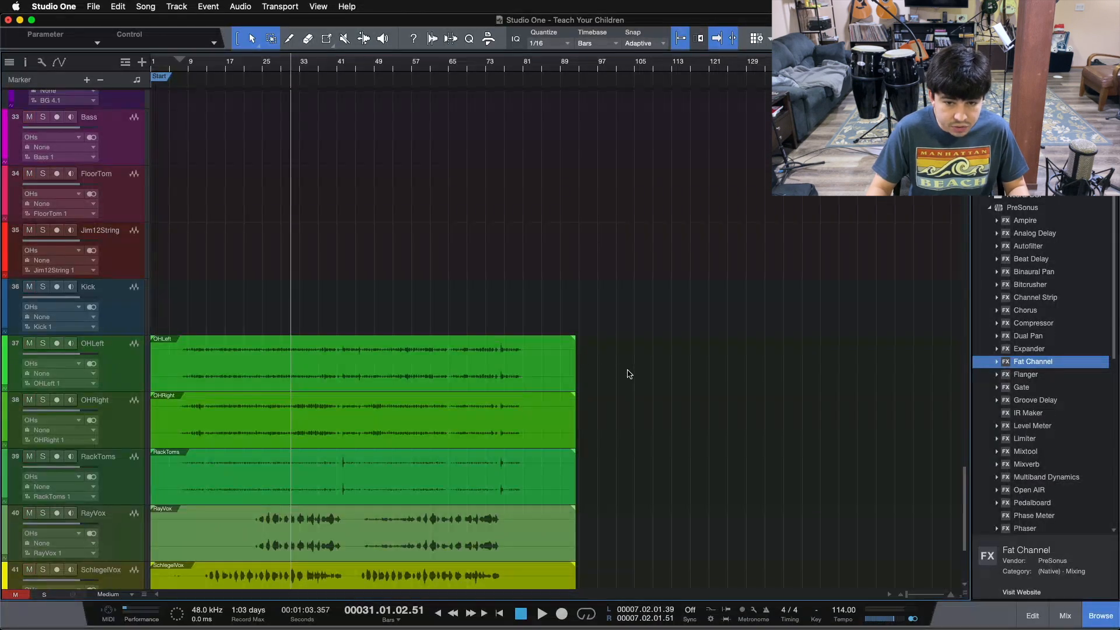
drag(628, 374, 380, 413)
key(Home)
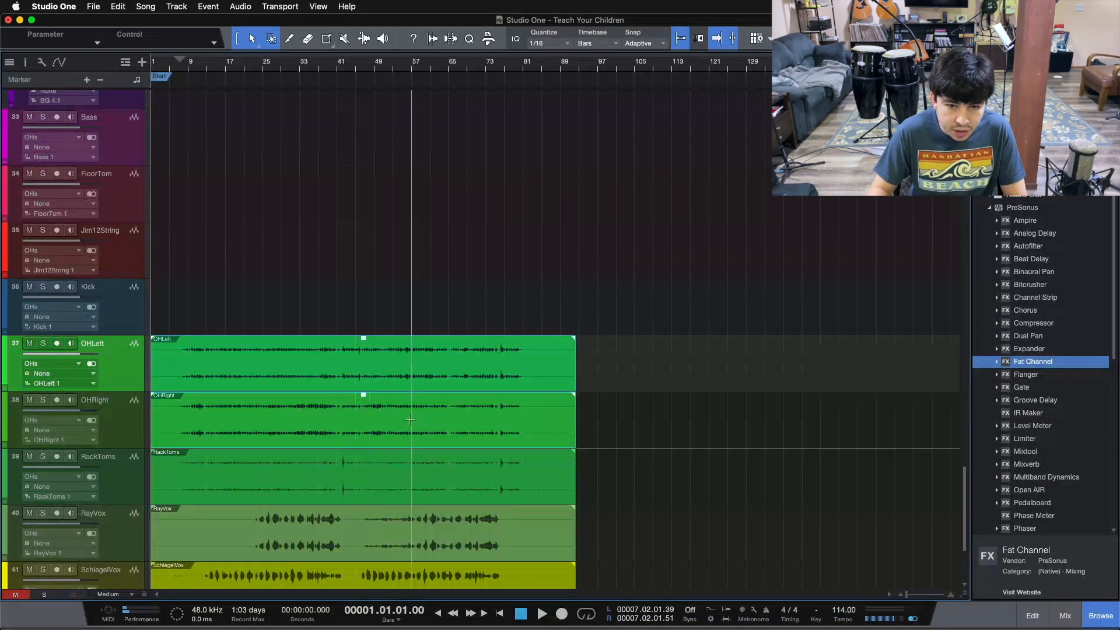
drag(373, 396, 374, 403)
- Solo the OHLeft and OHRight tracks and check their levels in the mixer during playback from about bar 24
click(262, 59)
click(43, 399)
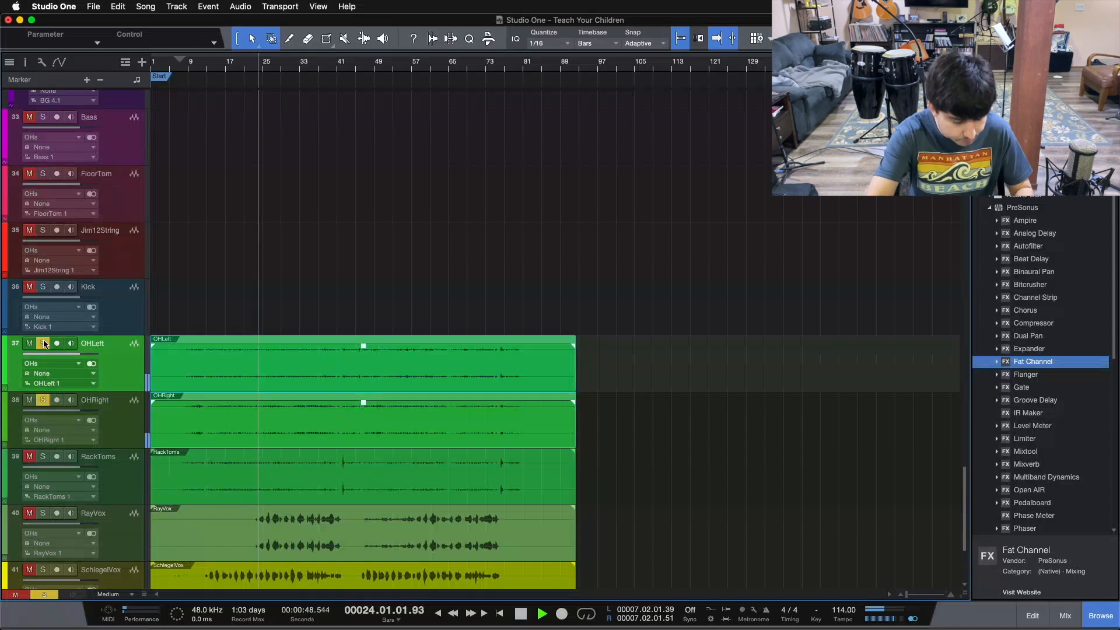
key(F3)
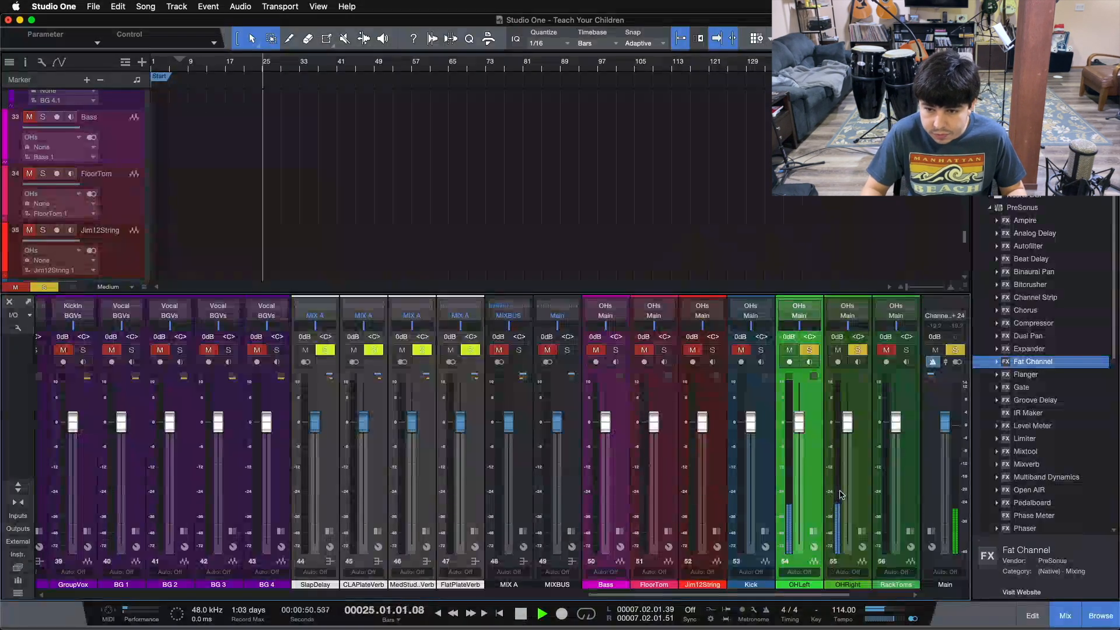
key(F3)
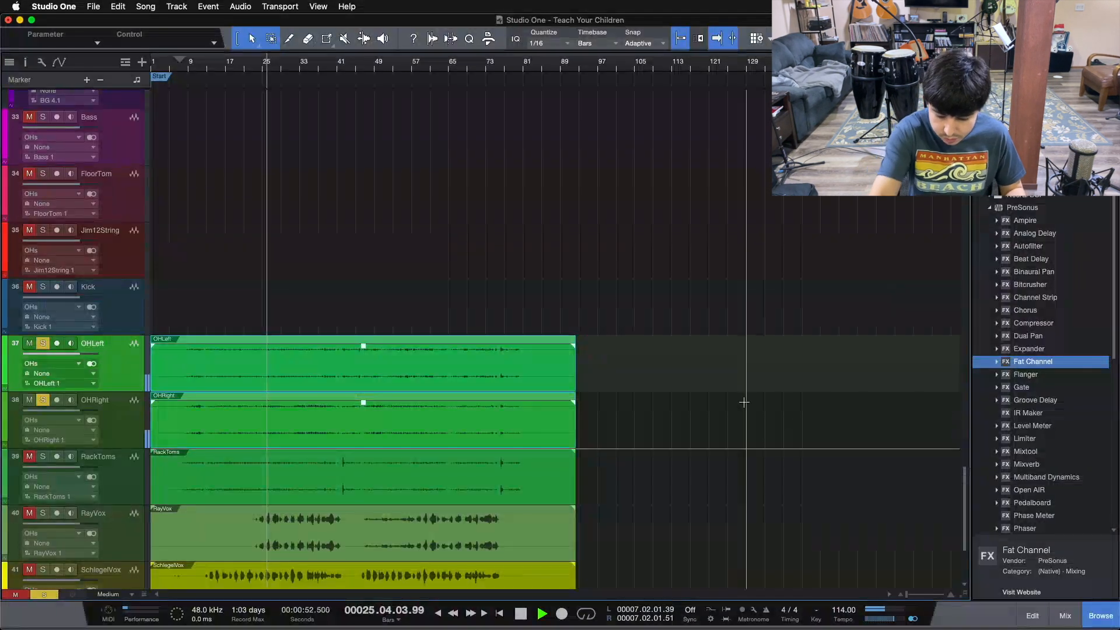
key(space)
- Convert the OHLeft and OHRight tracks to mono, lower both events' gain further and bounce them
click(625, 378)
click(388, 390)
key(Home)
drag(609, 386, 408, 408)
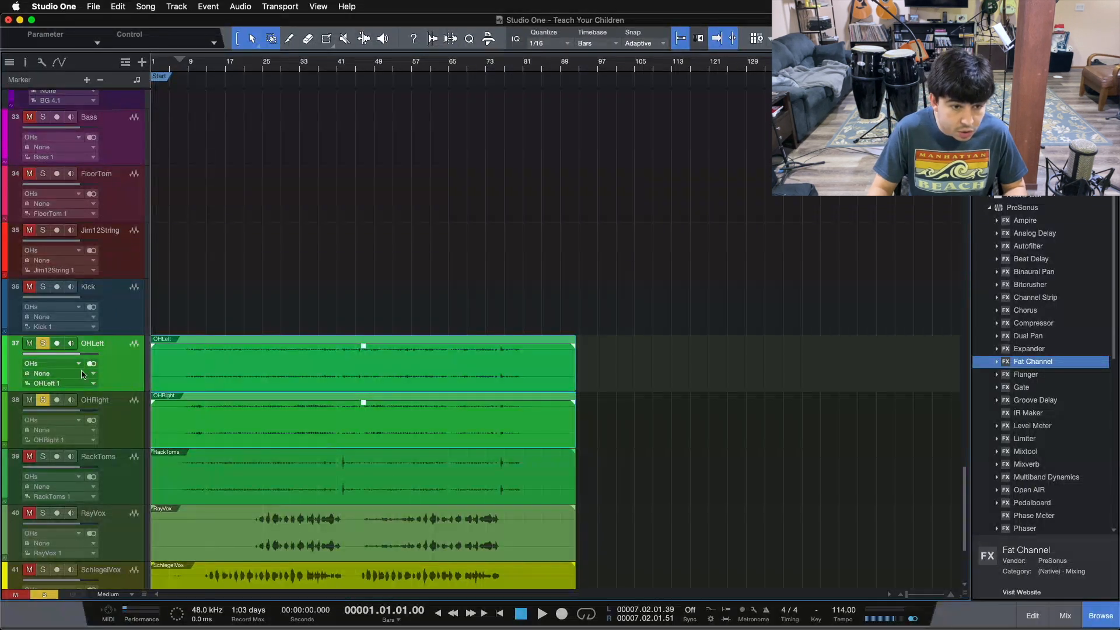
click(91, 419)
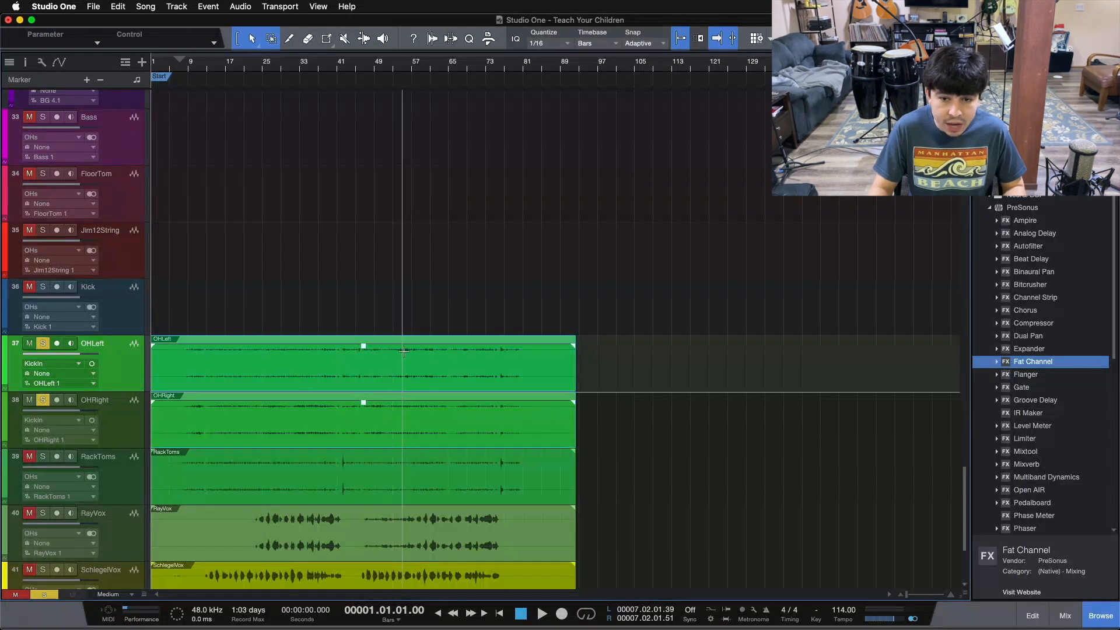
click(419, 395)
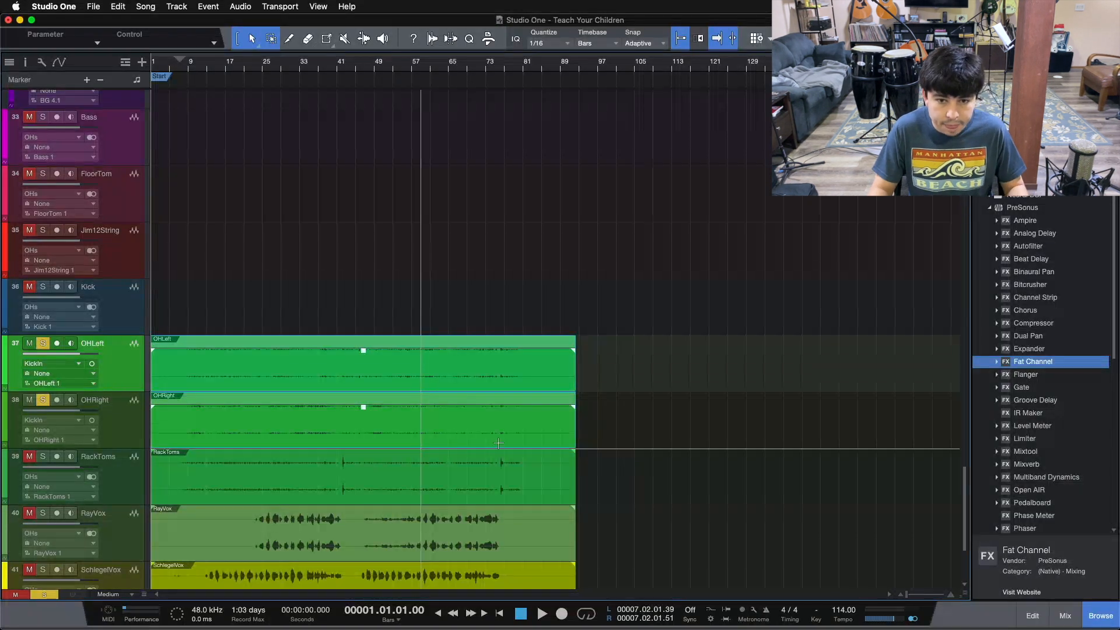
key(super+b)
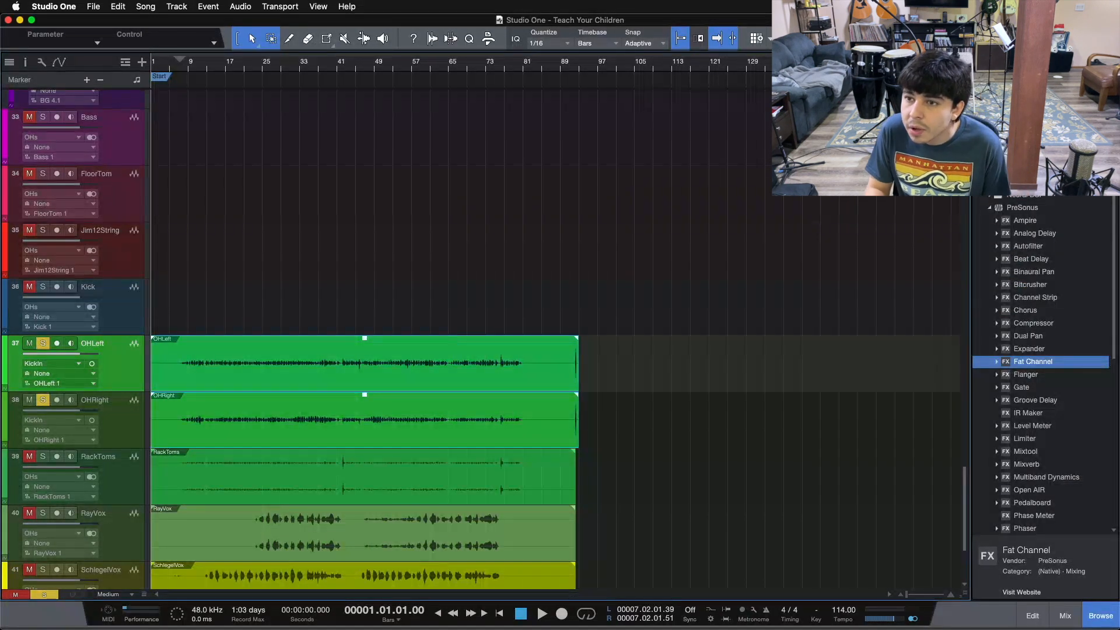
- Open the Bounces folder of the Teach Your Children song under Vintage Wood in the file browser
key(F9)
scroll(1063, 374, down, 15)
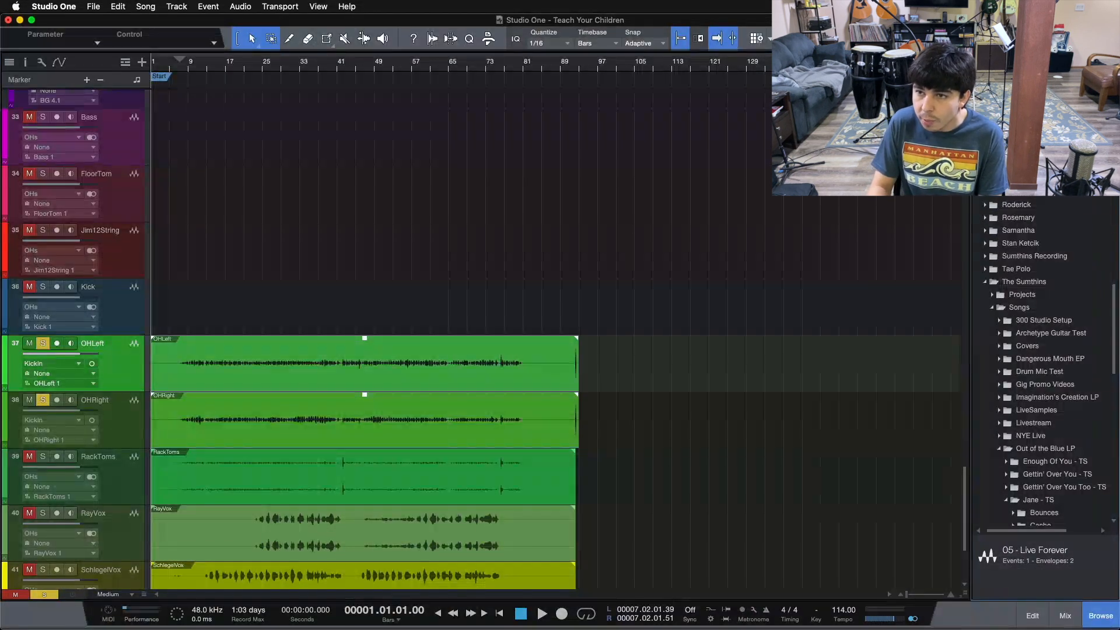
scroll(984, 311, down, 15)
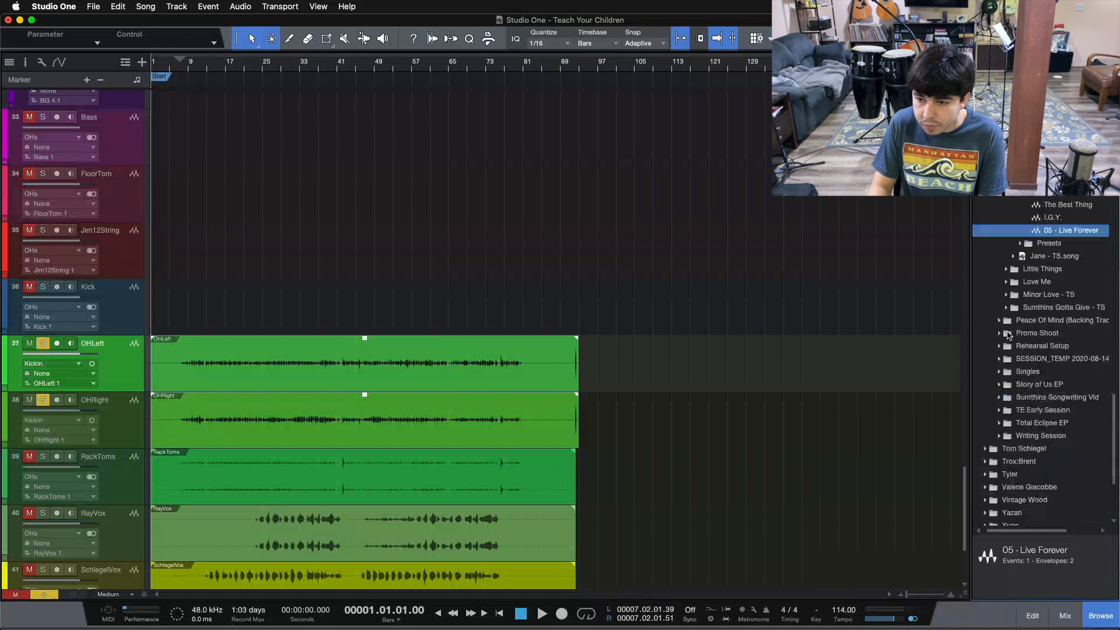
click(985, 353)
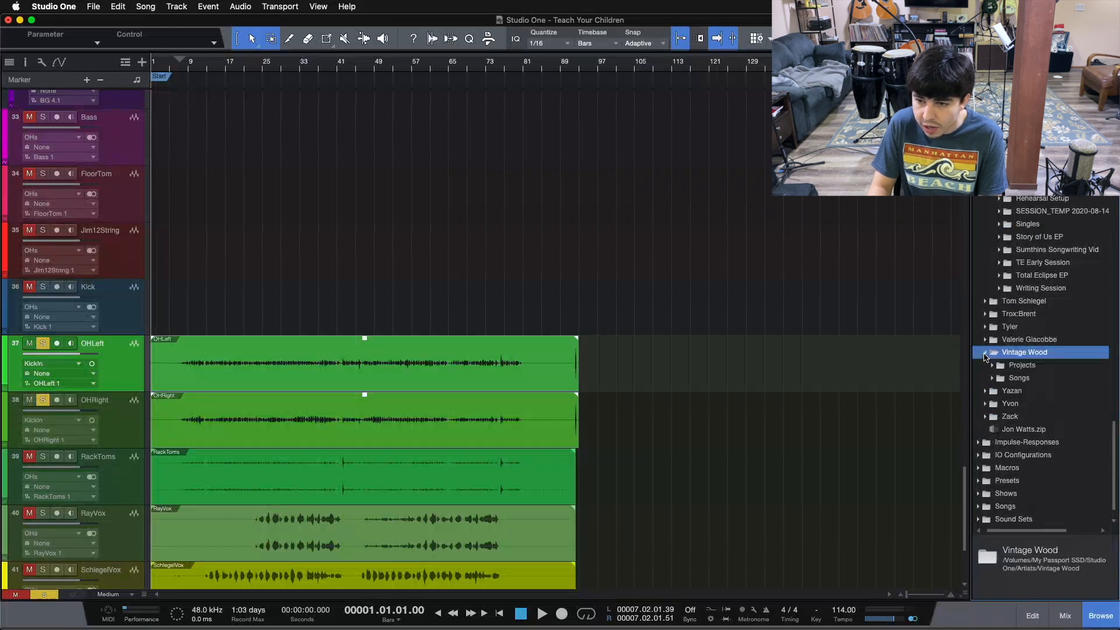
click(994, 378)
scroll(1043, 380, down, 4)
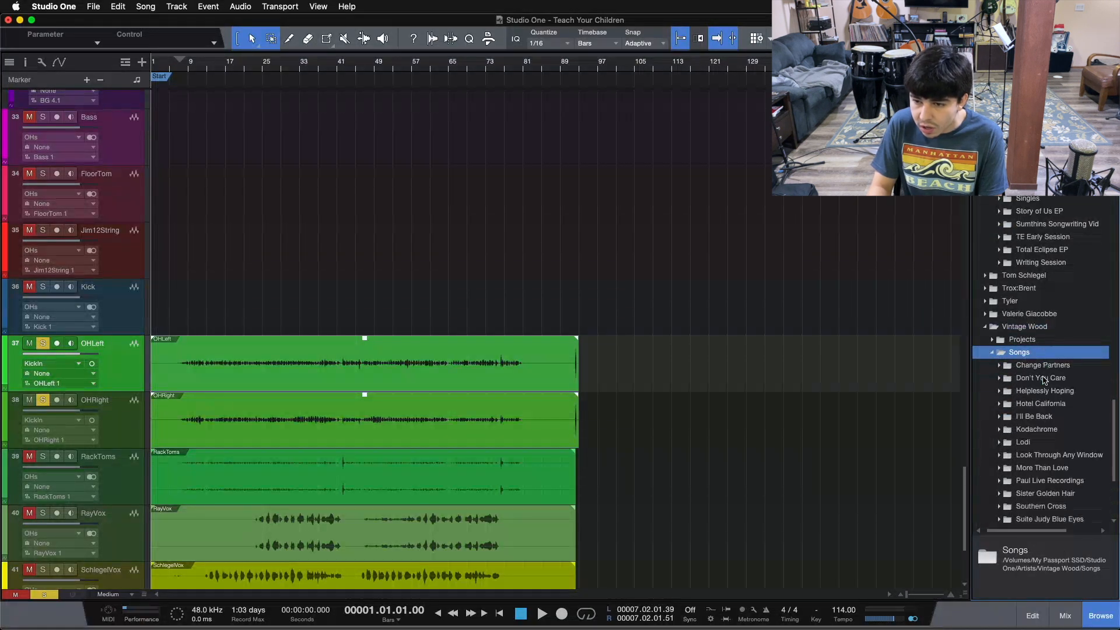
click(1002, 455)
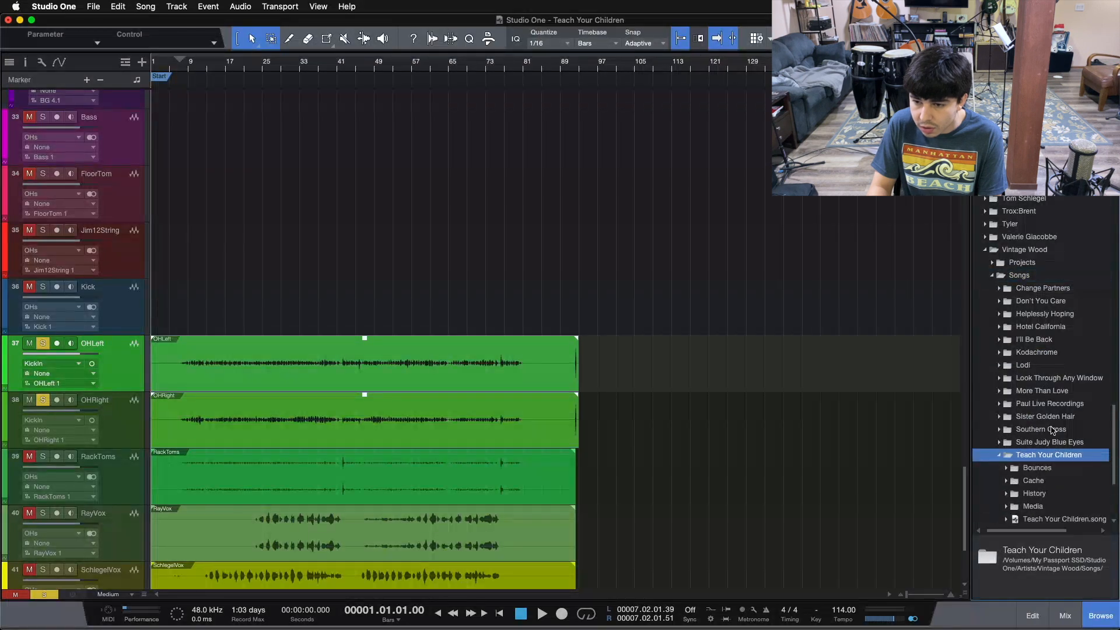
scroll(1034, 387, down, 6)
click(1008, 303)
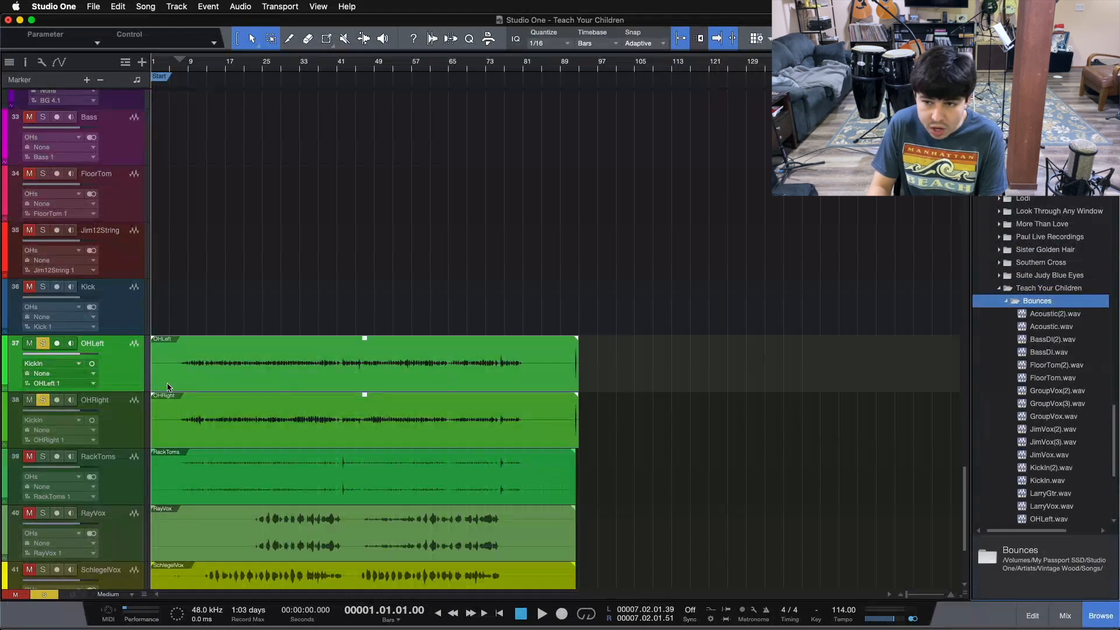
- Merge OHLeft.wav and OHRight.wav into a stereo file and place OH.wav on the OHs track at the song start
scroll(1075, 367, down, 5)
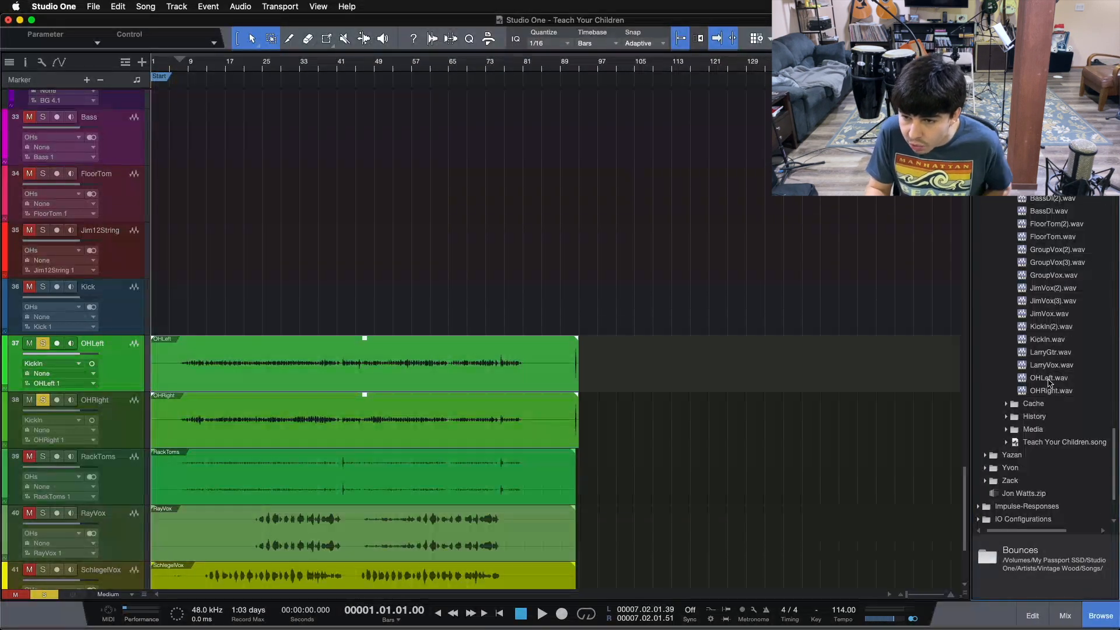
click(1048, 379)
shift+click(1052, 391)
right_click(1052, 391)
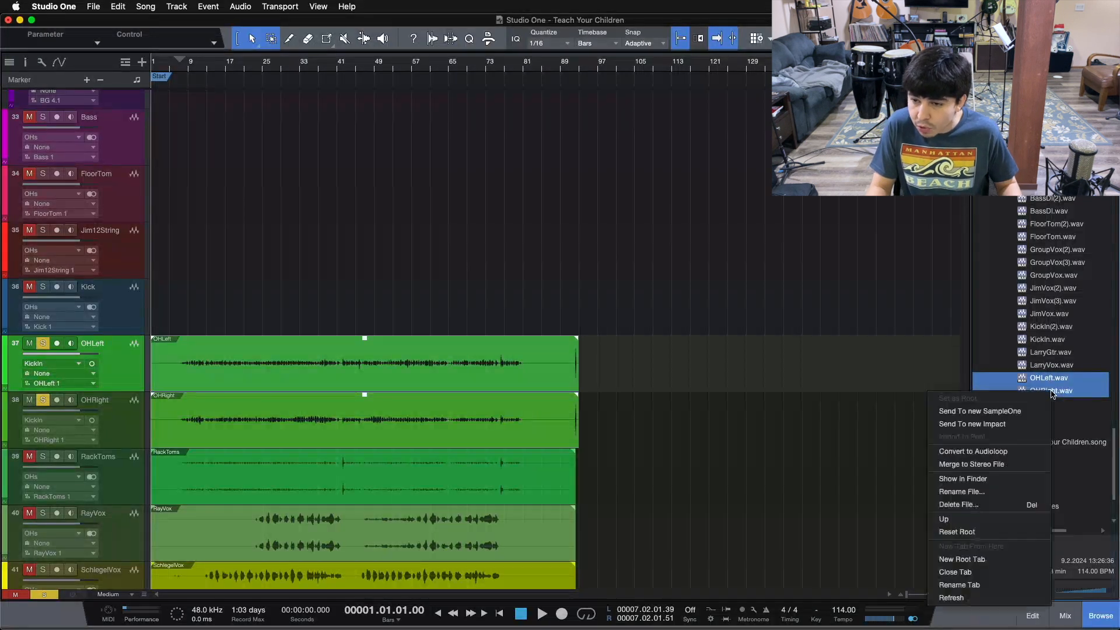
click(976, 467)
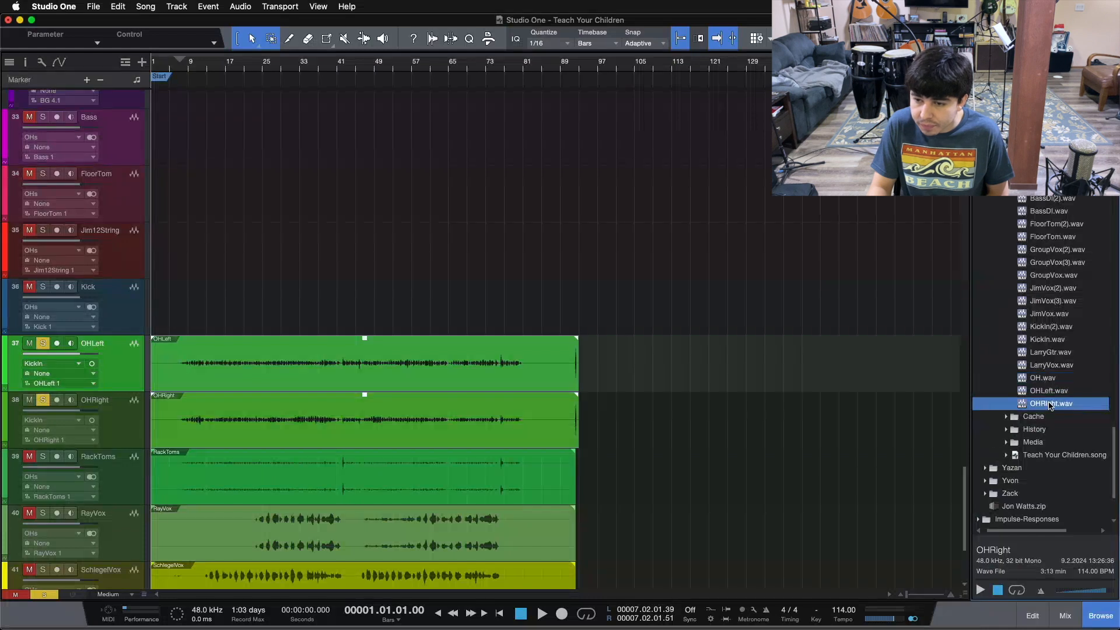
drag(1044, 381, 162, 259)
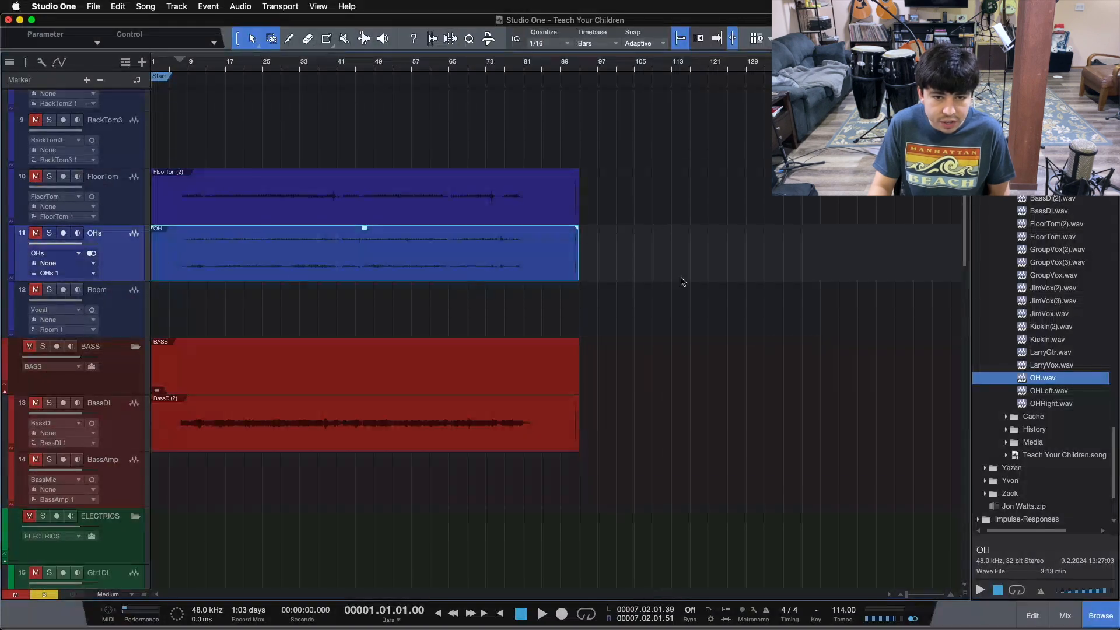
click(1009, 62)
- Delete the original imported OHLeft and OHRight tracks
scroll(428, 318, down, 15)
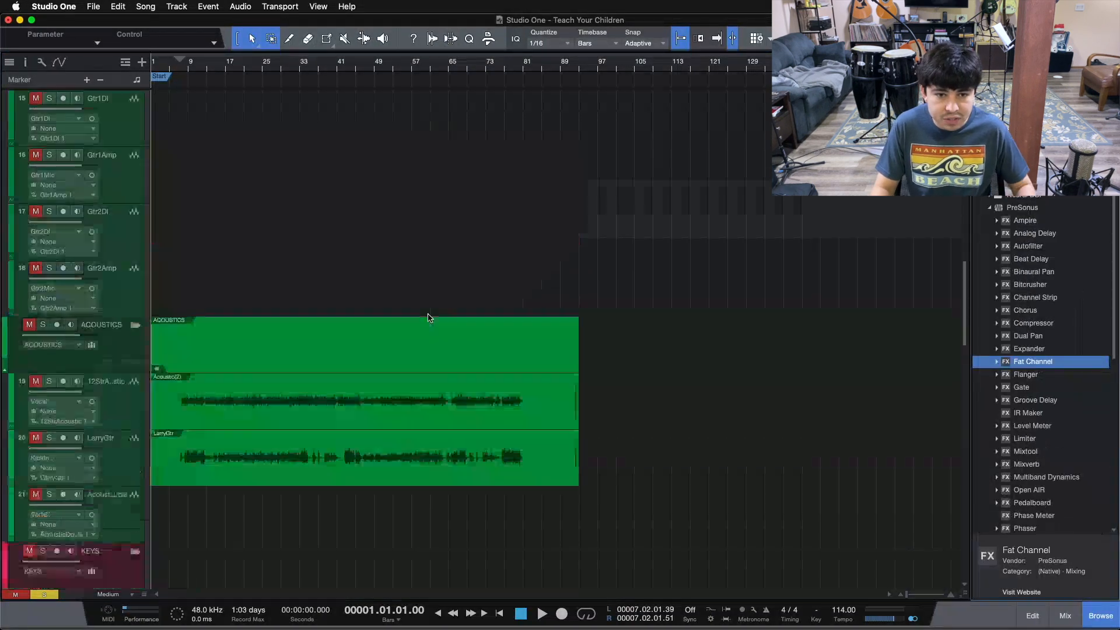
scroll(180, 308, down, 12)
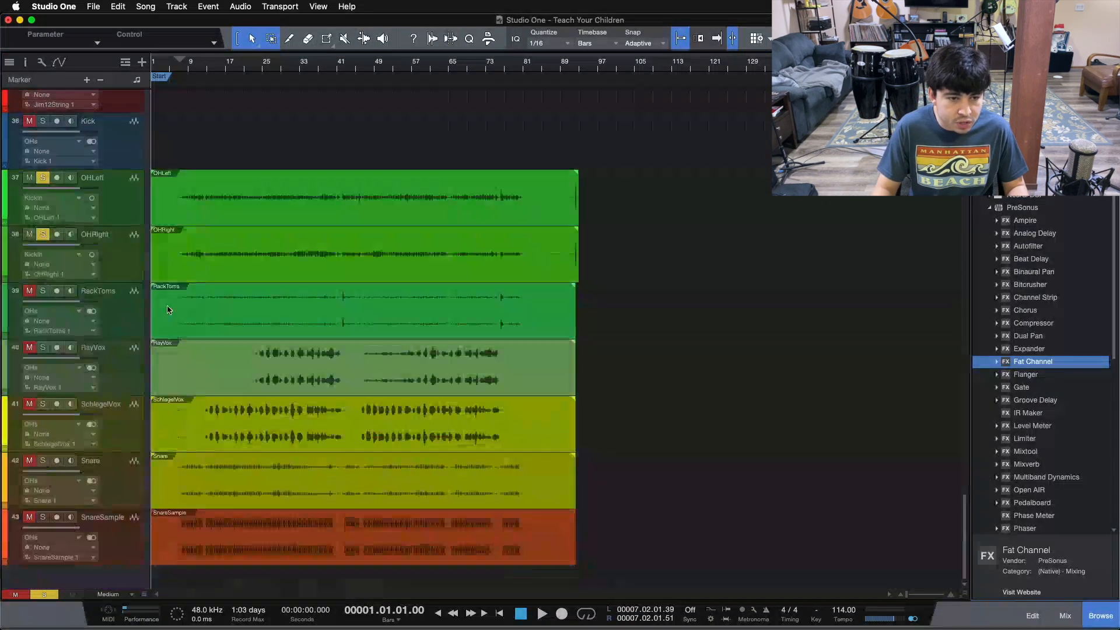
click(106, 211)
shift+click(115, 265)
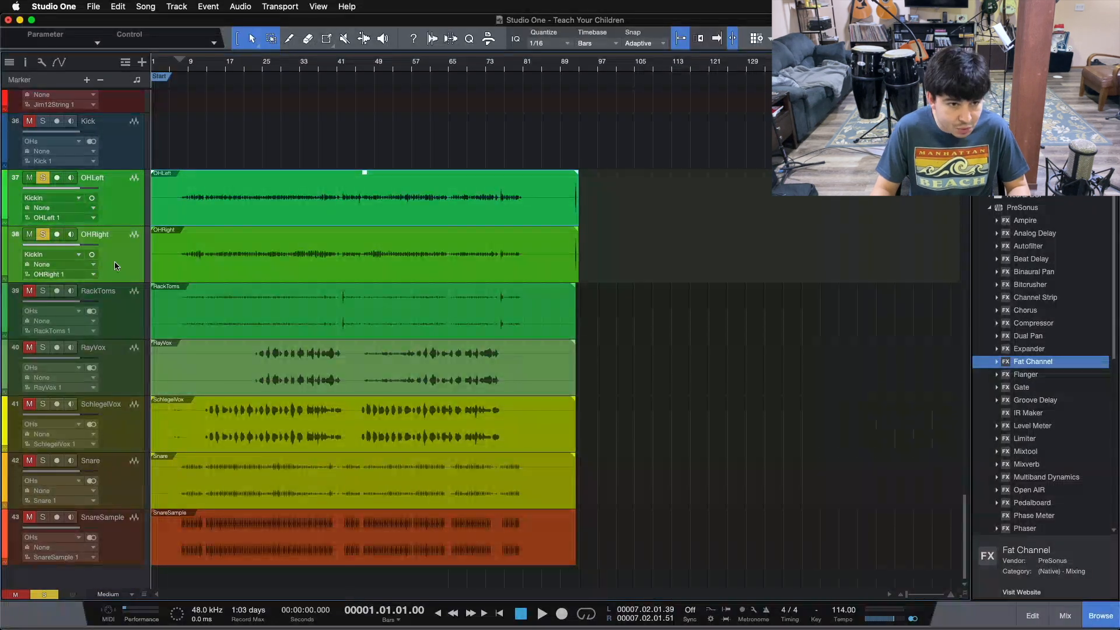
key(Delete)
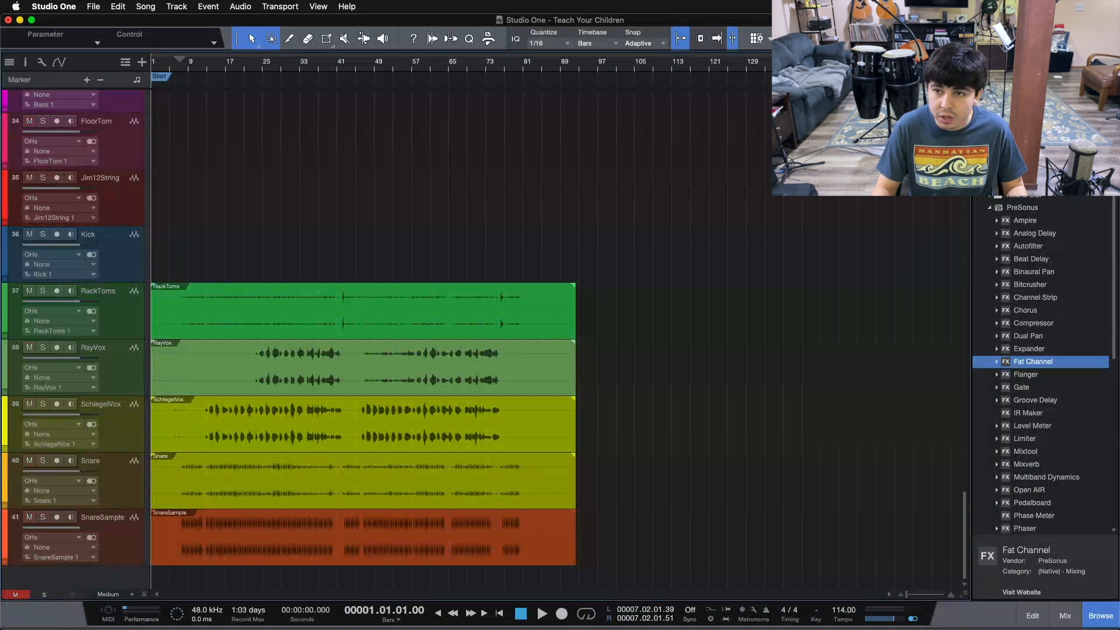
- Lower the RackToms event's gain, move it onto the RackTom1 track at the song start and bounce it in mono
click(124, 316)
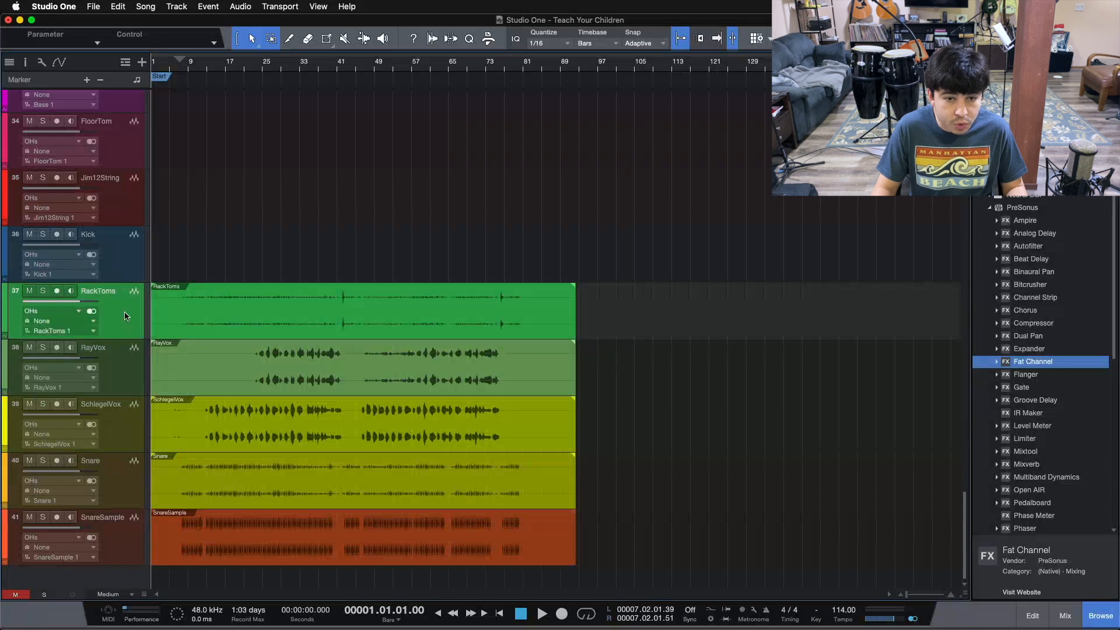
click(303, 325)
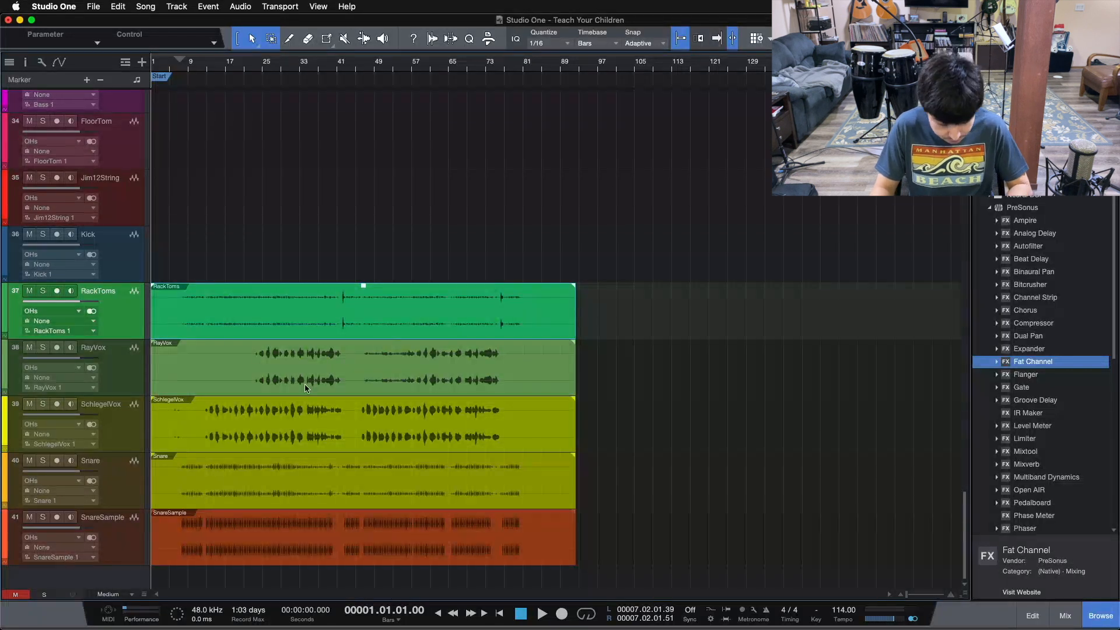
drag(363, 285, 351, 321)
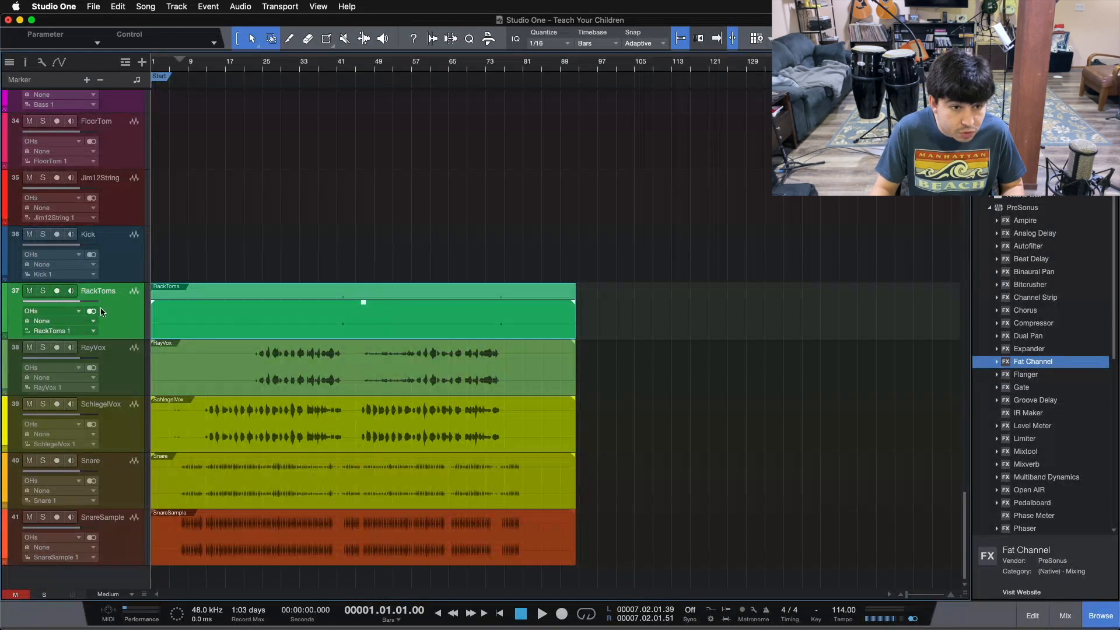
drag(226, 324, 161, 346)
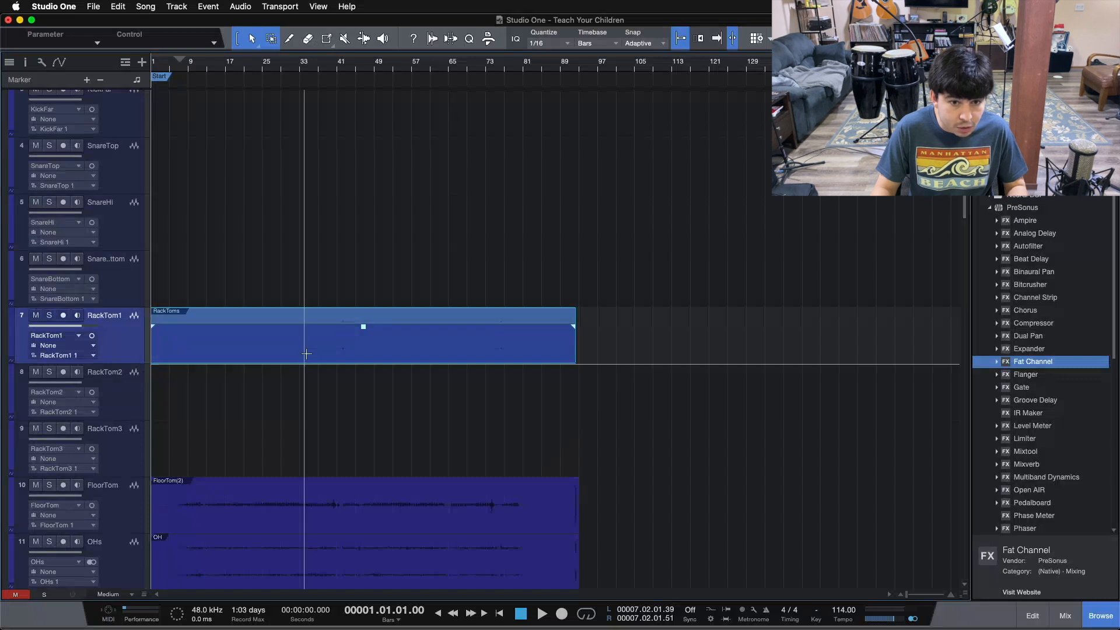
key(super+b)
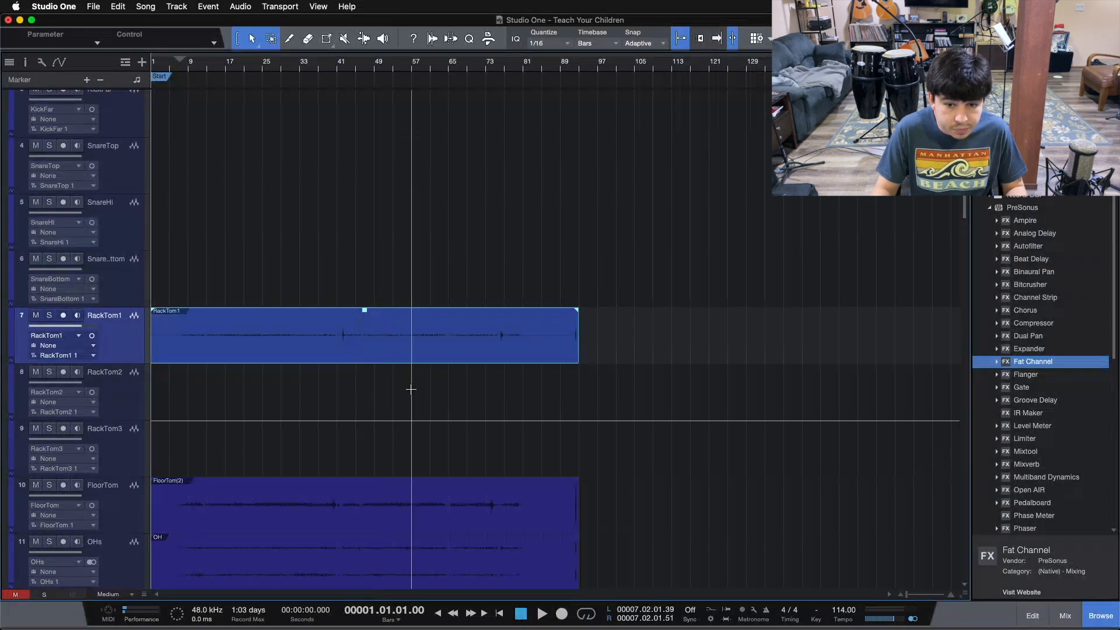
click(116, 402)
shift+click(117, 459)
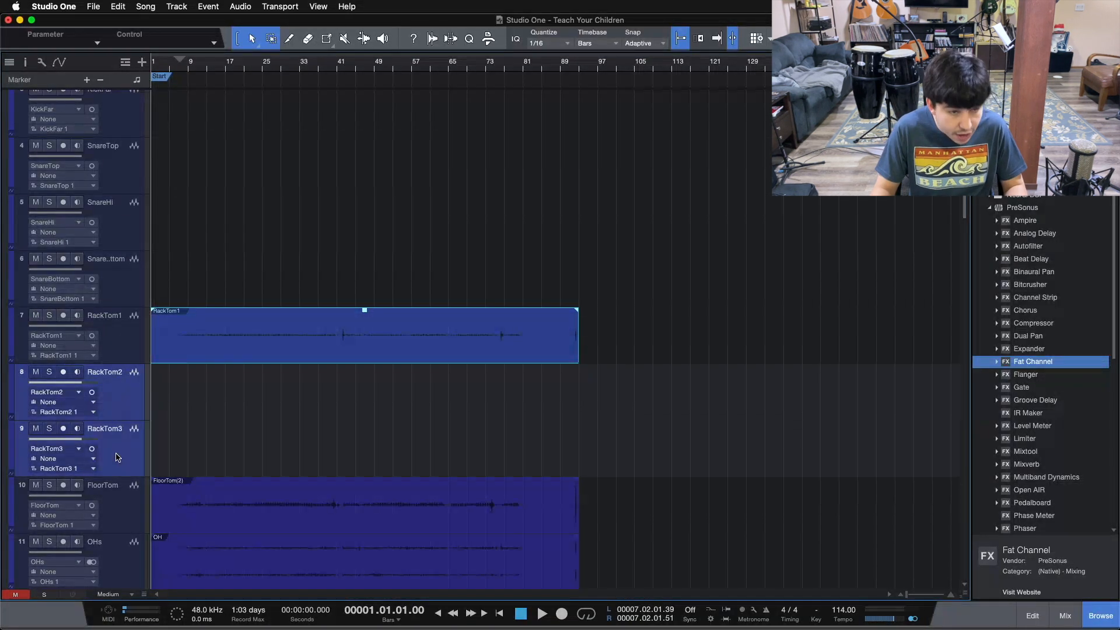
- Select the RayVox event and the vocal event directly below it and lower the gain of both
scroll(195, 464, down, 15)
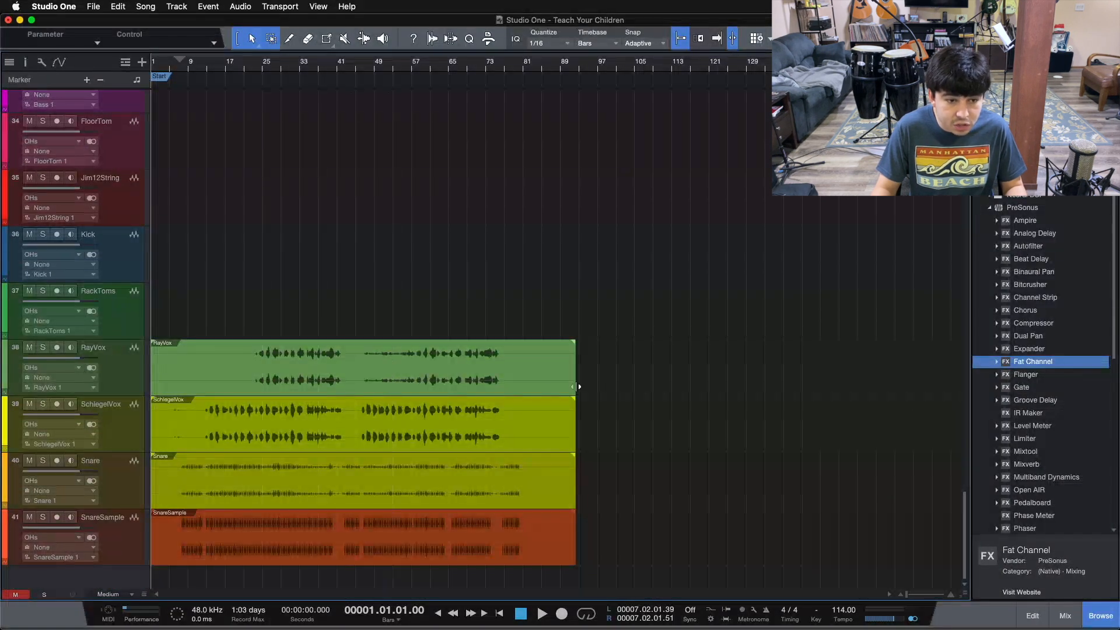
drag(668, 390, 411, 344)
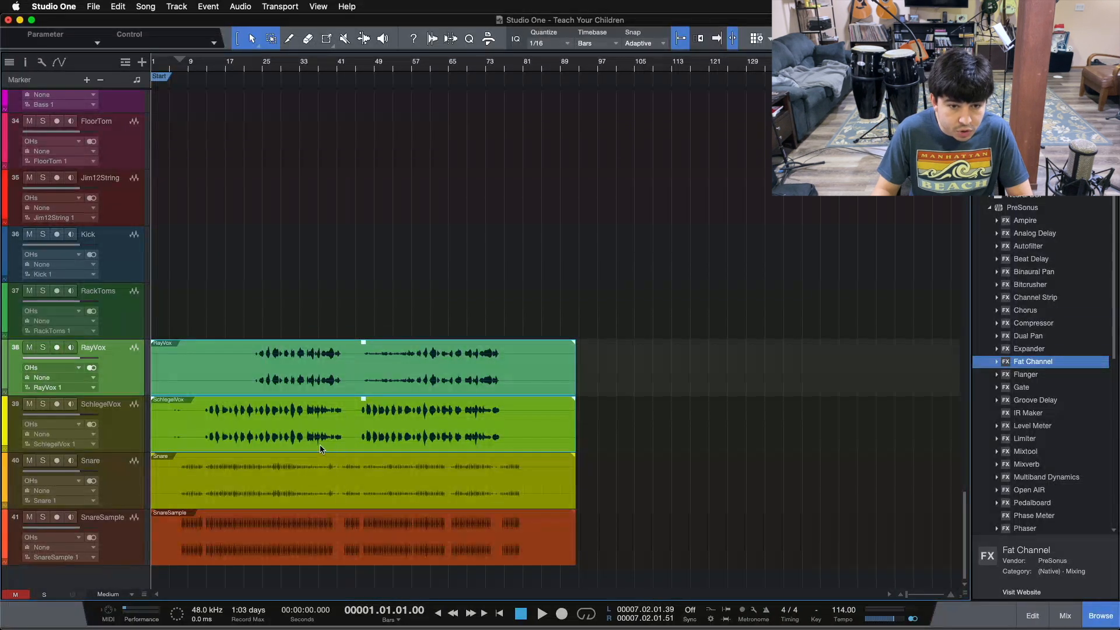
key(alt+Down)
key(alt+Down)
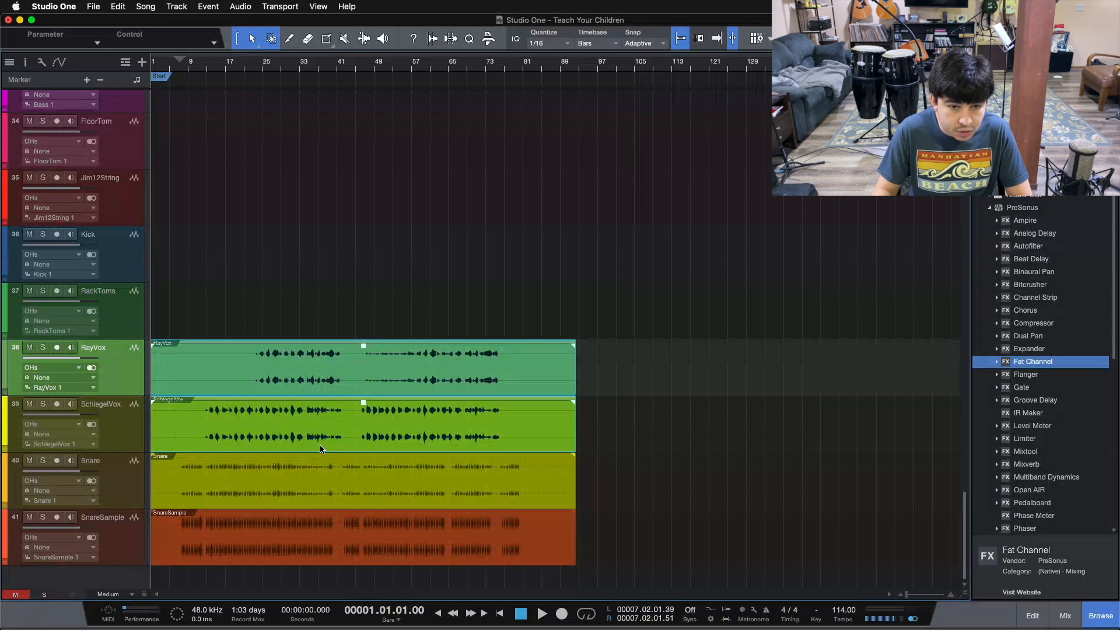
key(alt+Down)
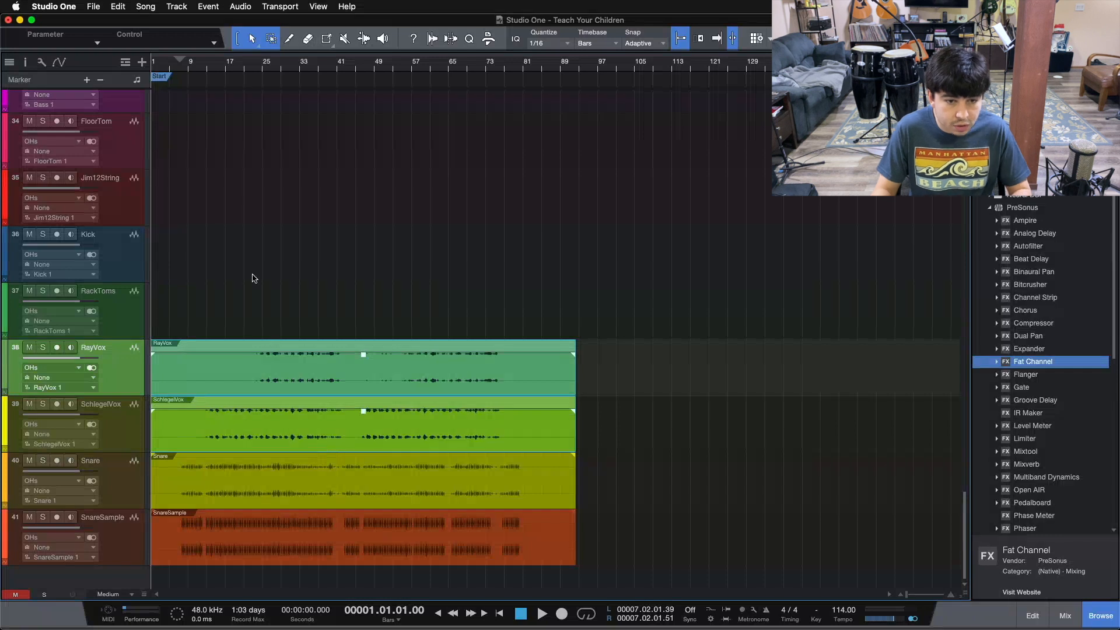
- Play the song from about bar 27, soloing RayVox and the vocal track below it in turn to compare them, and clear the solo
click(272, 65)
click(43, 347)
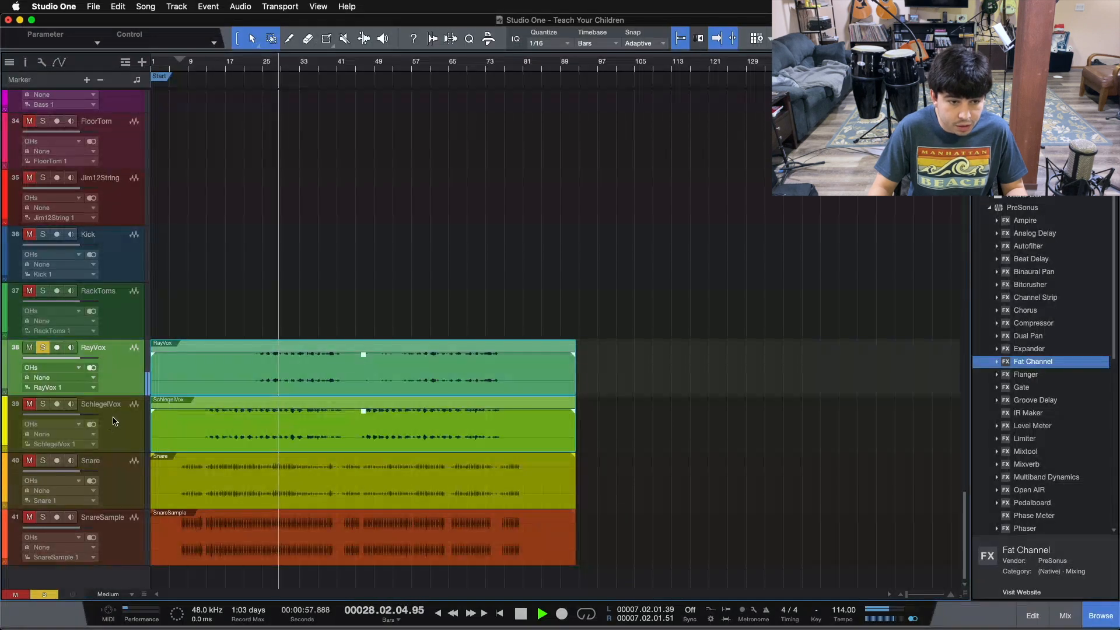
click(43, 405)
click(42, 347)
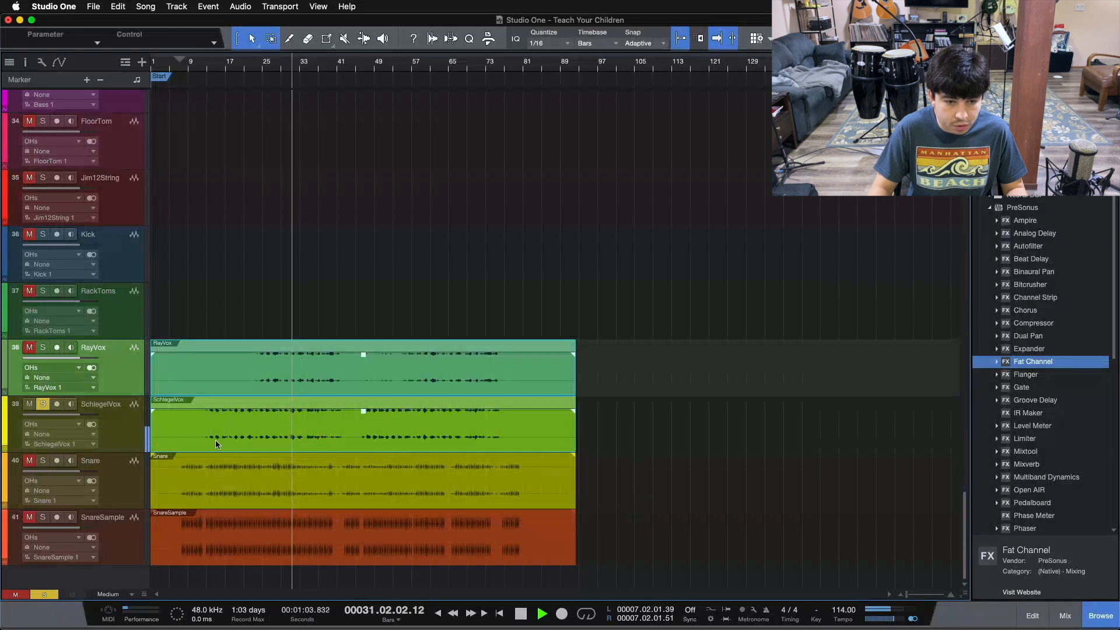
key(space)
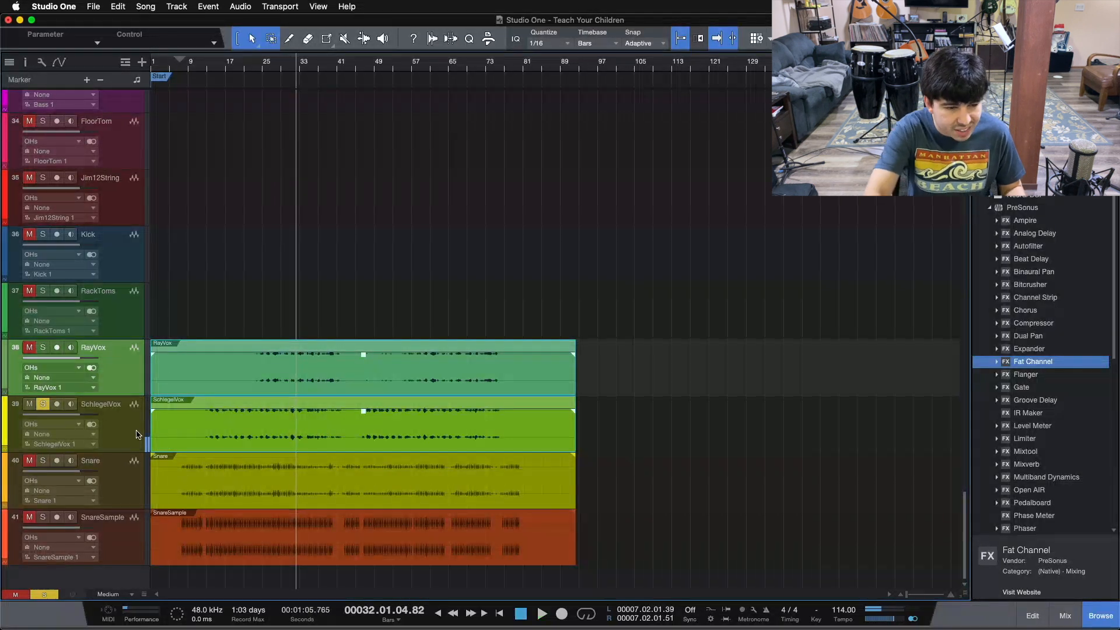
key(s)
click(744, 388)
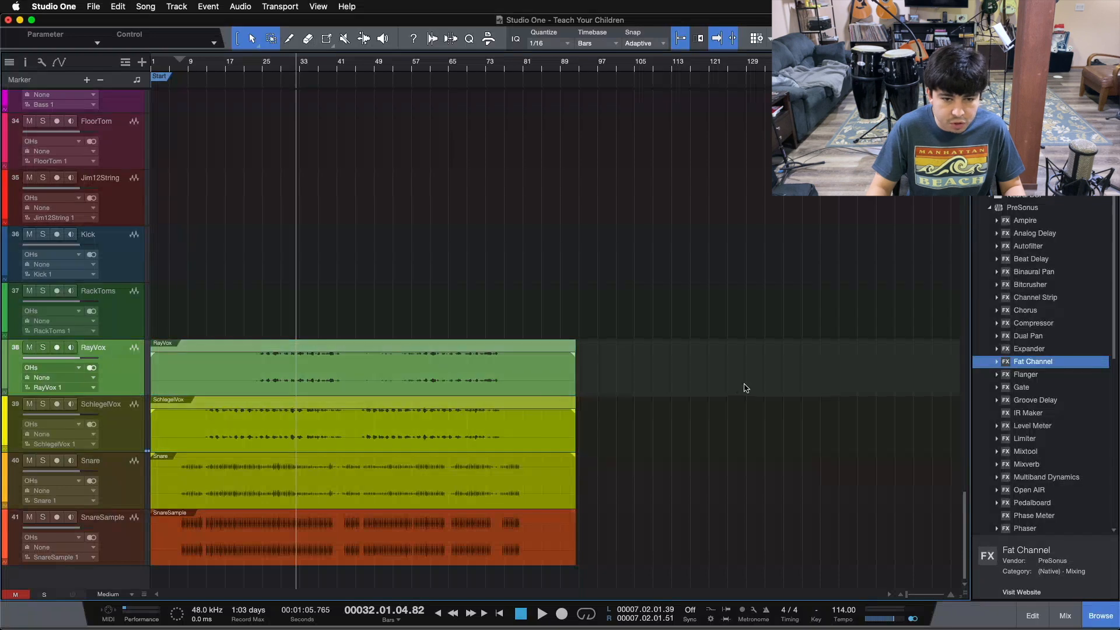
- Move the RayVox track into the VOX folder between LarryVox and JimVox, make it mono and bounce its event
click(200, 382)
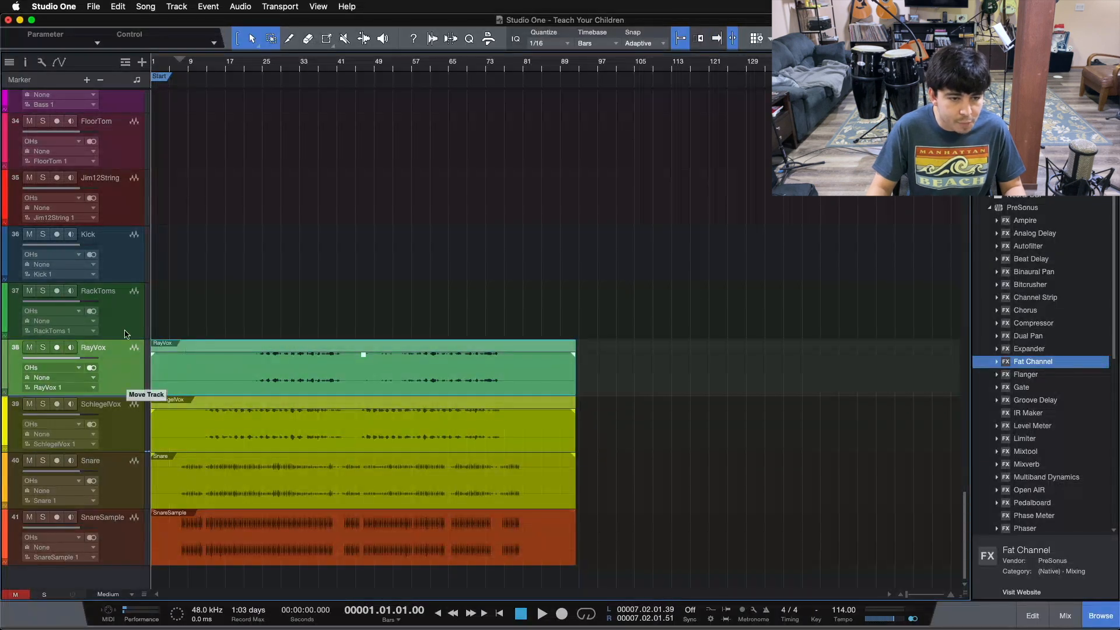
scroll(132, 294, up, 3)
scroll(131, 294, up, 10)
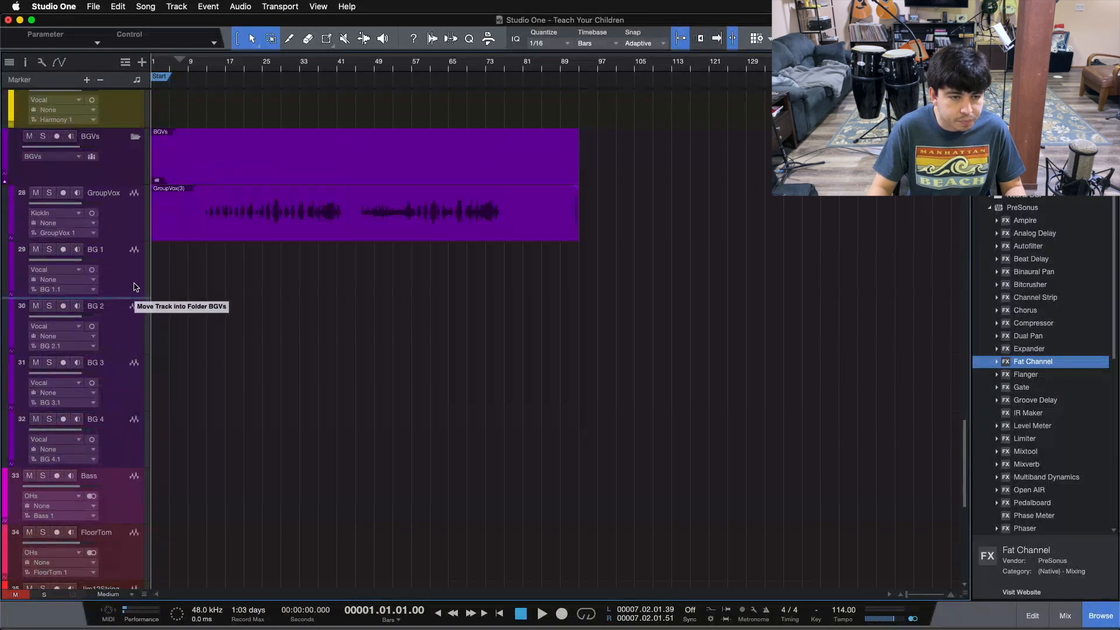
scroll(134, 286, up, 3)
drag(134, 287, 129, 217)
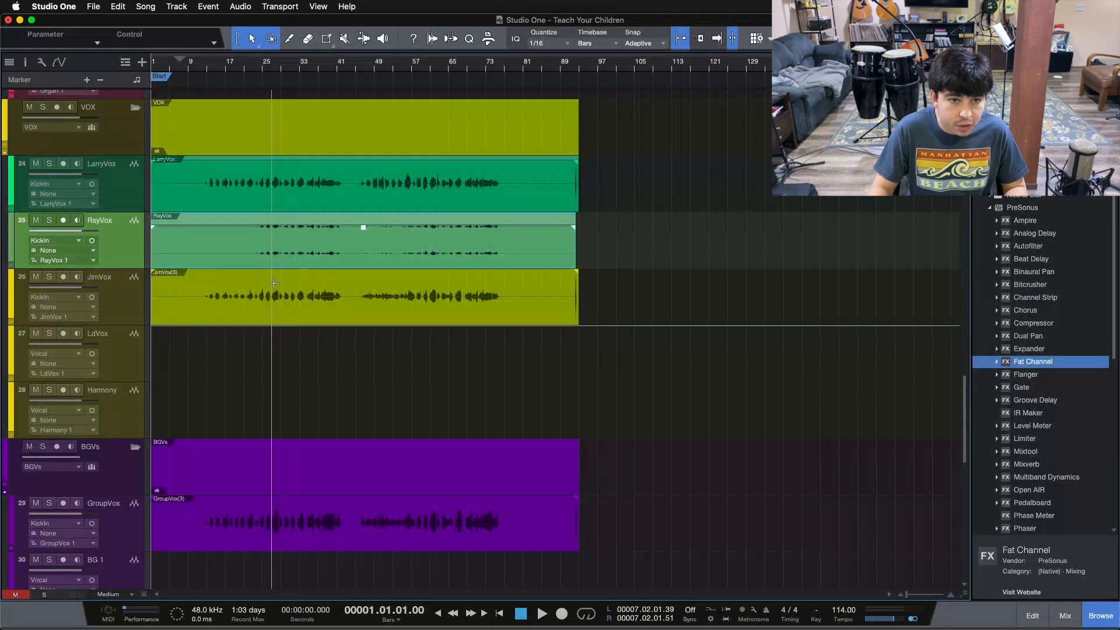
mouse_move(962, 588)
mouse_down()
mouse_move(962, 569)
mouse_move(963, 589)
mouse_up()
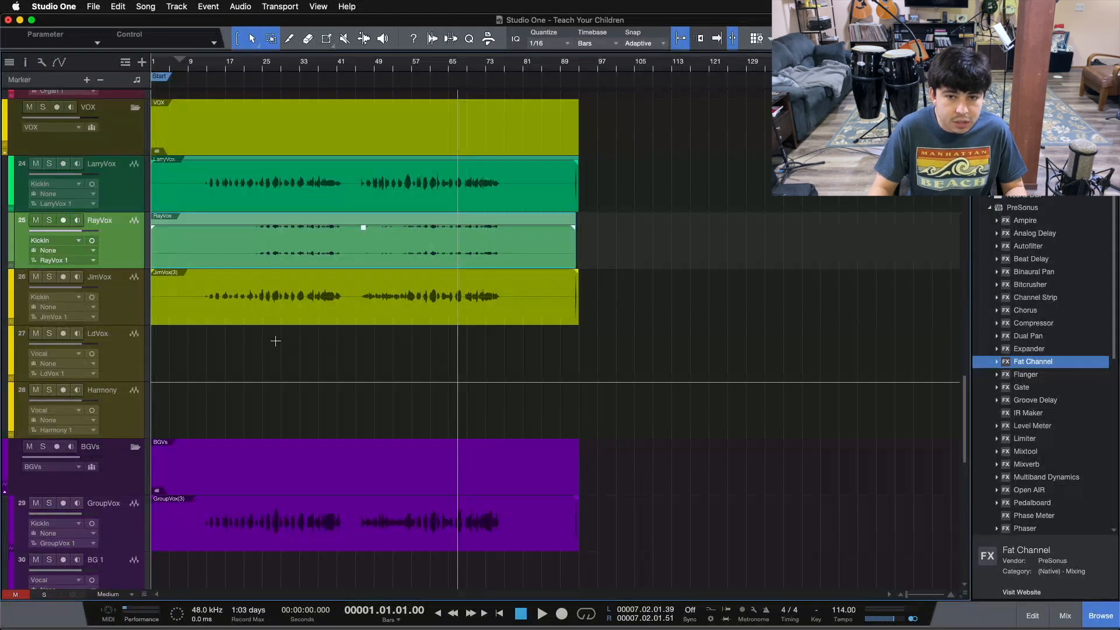
- Solo the imported vocal track above Snare and move it into the VOX folder between LarryVox and RayVox
scroll(291, 350, down, 10)
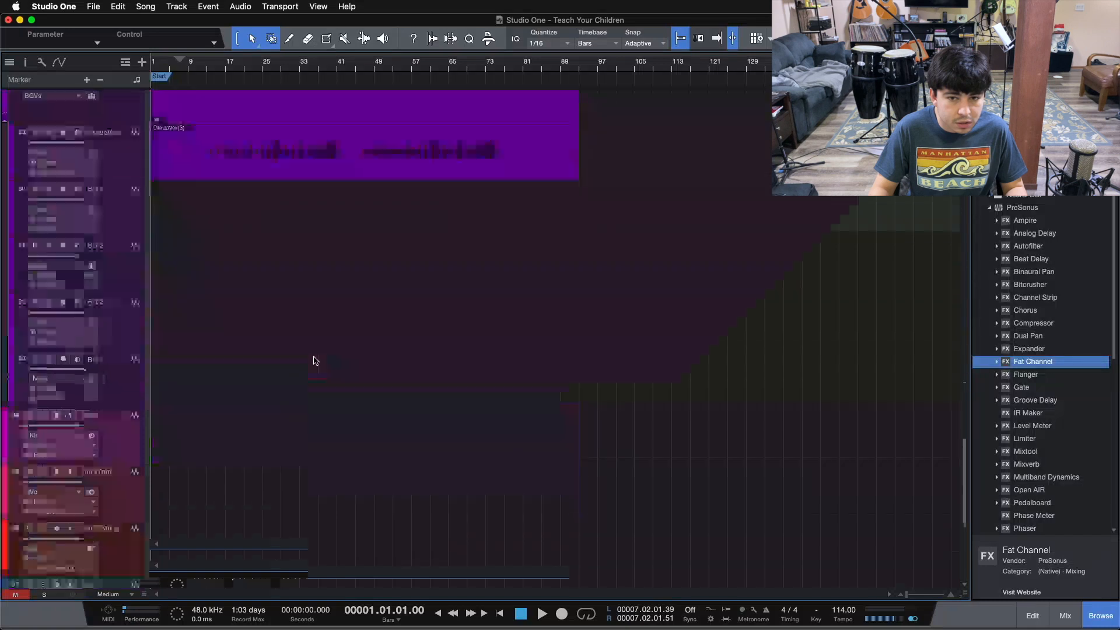
scroll(312, 360, down, 1)
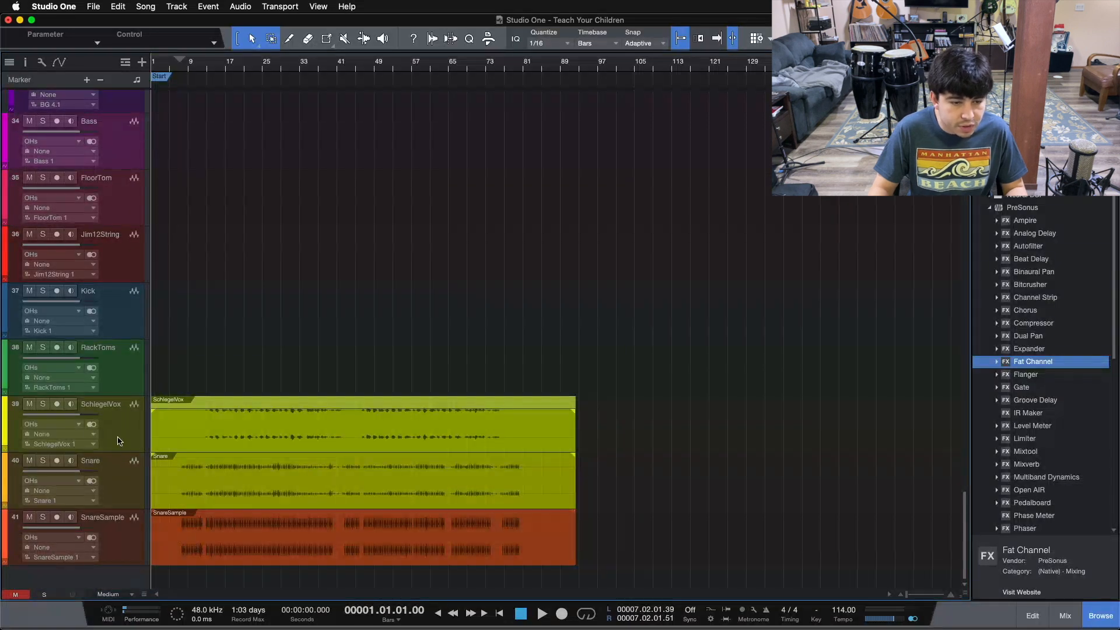
click(80, 438)
click(42, 405)
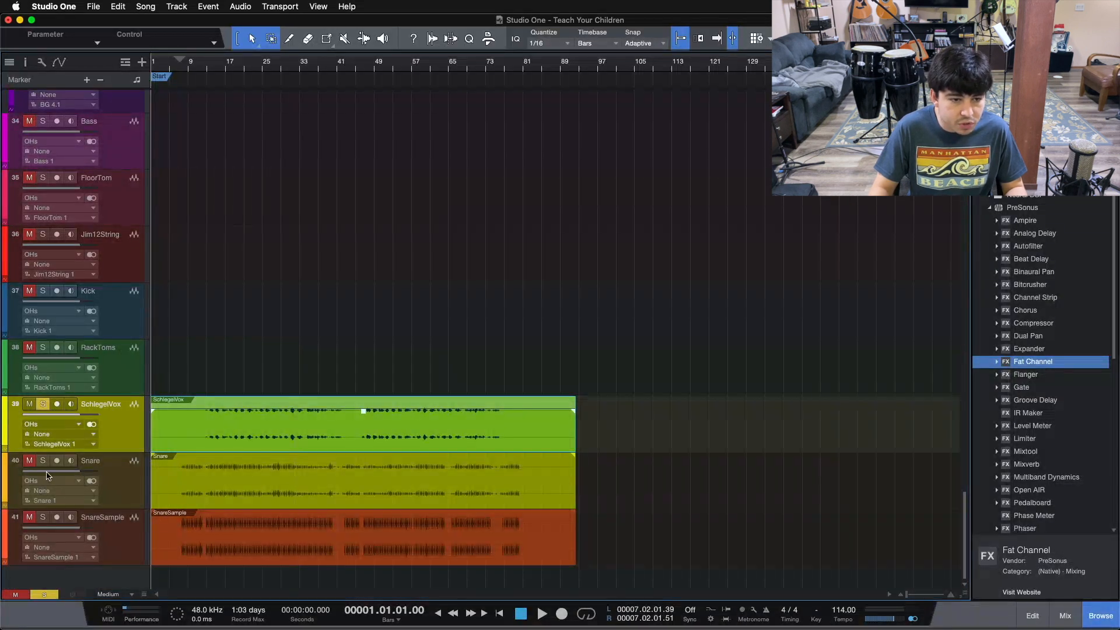
scroll(165, 215, up, 15)
drag(112, 442, 112, 238)
scroll(111, 163, up, 4)
- Play LarryVox from bar 12 with and without the vocal track below it to compare them, and clear the solos
click(49, 181)
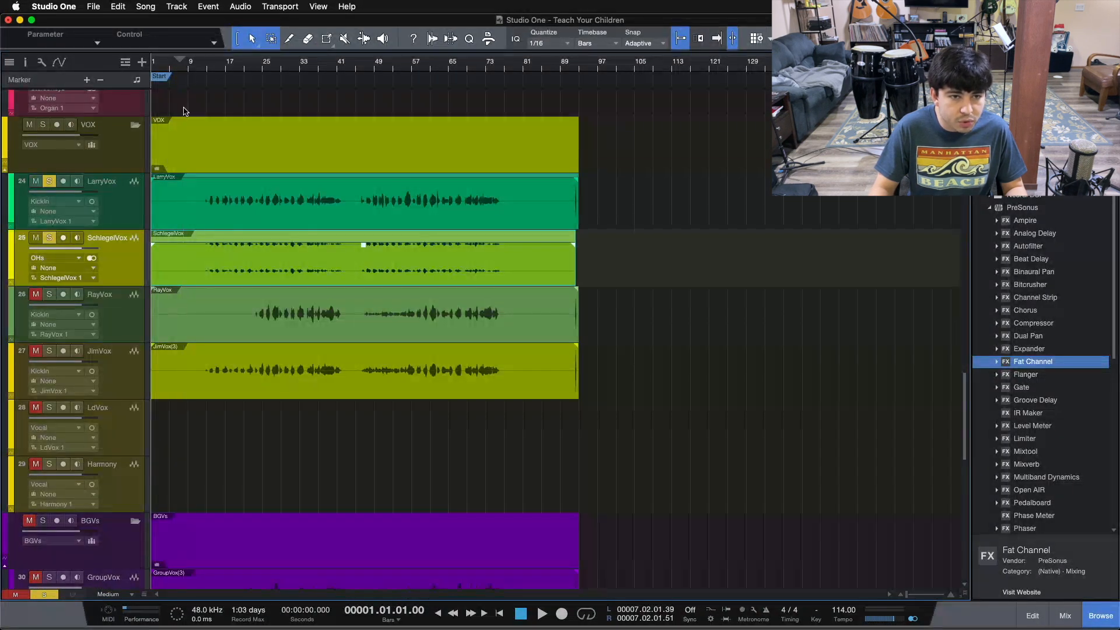
scroll(205, 67, up, 5)
click(171, 71)
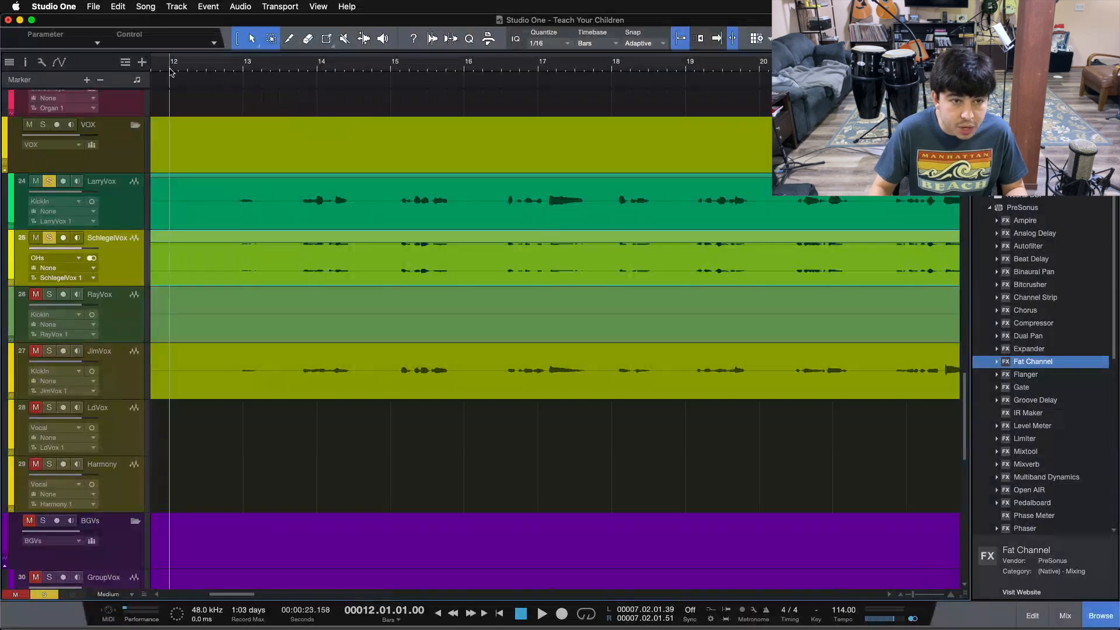
key(space)
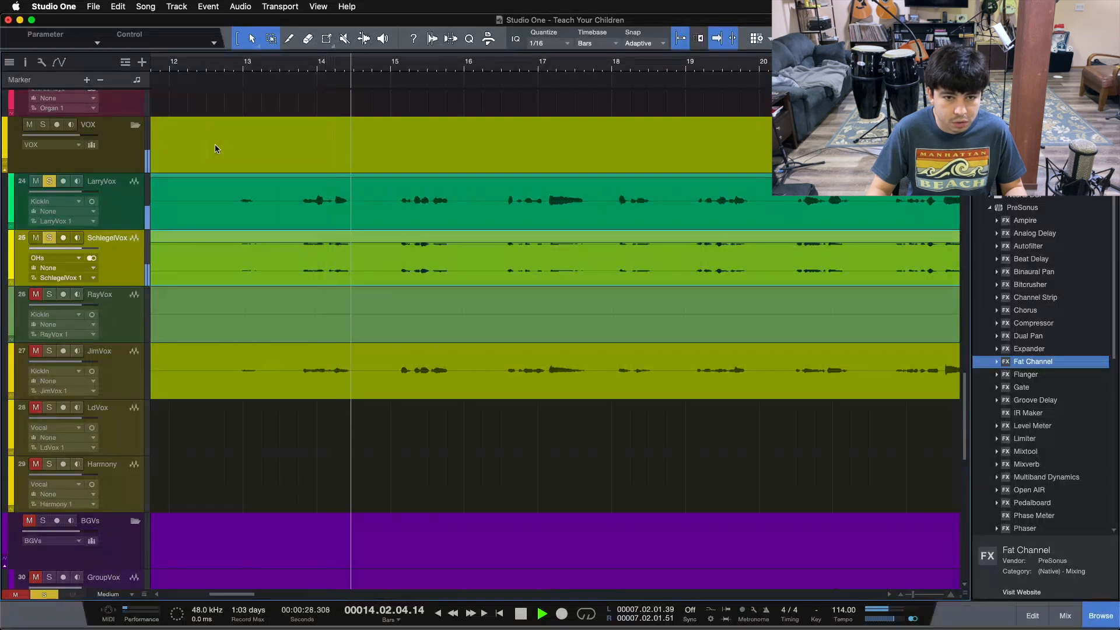
click(49, 237)
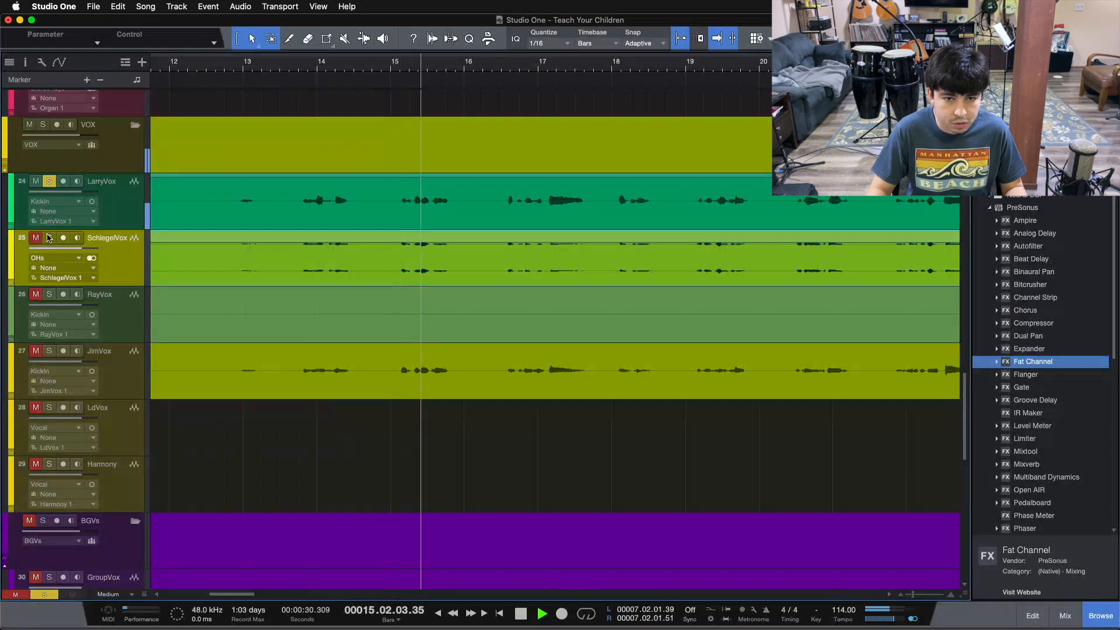
key(space)
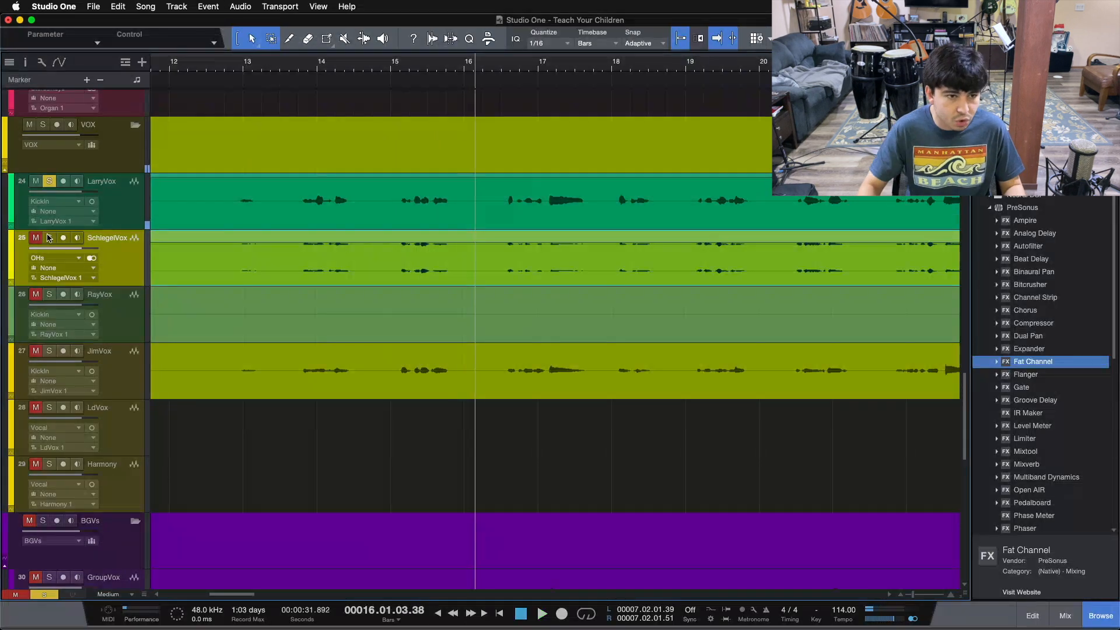
key(shift+s)
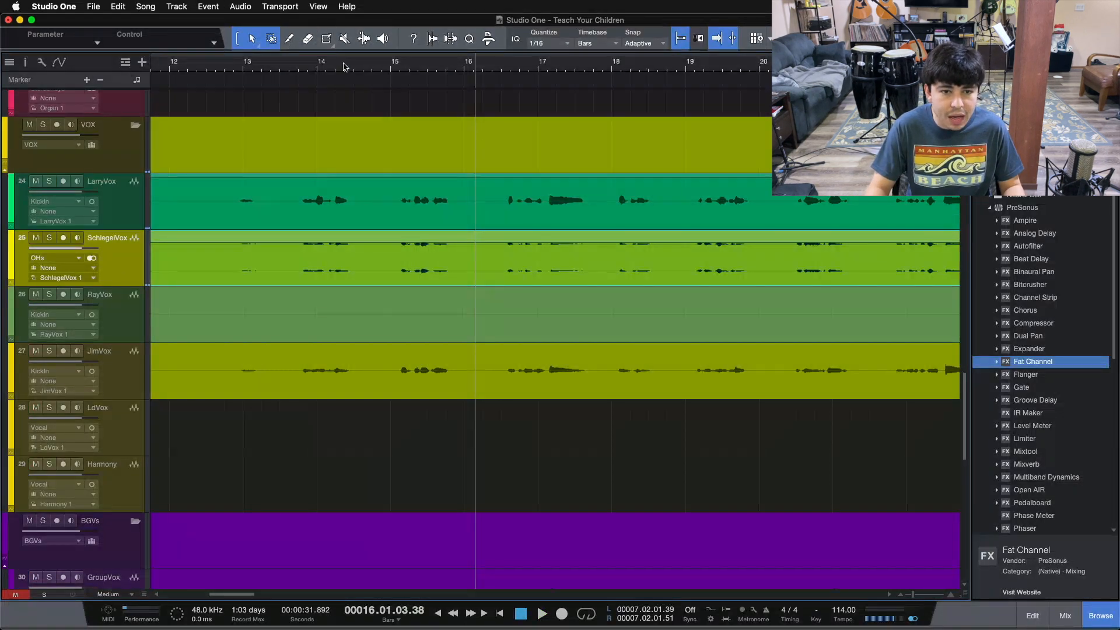
key(shift+f)
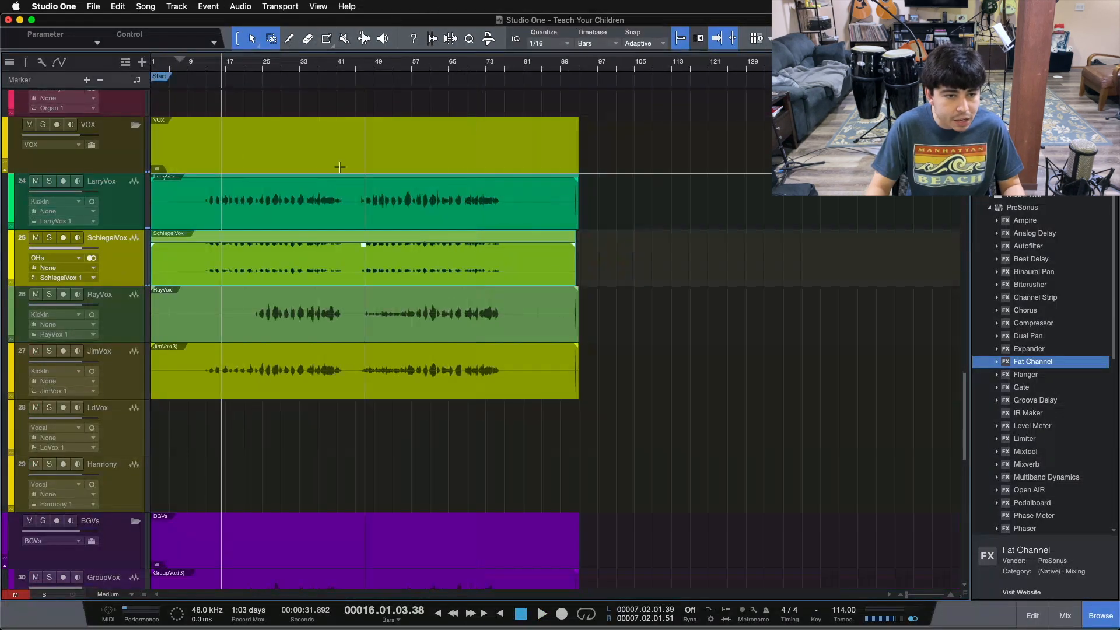
- Disable the vocal track directly below LarryVox and rename it LarryVoxVerb
click(94, 257)
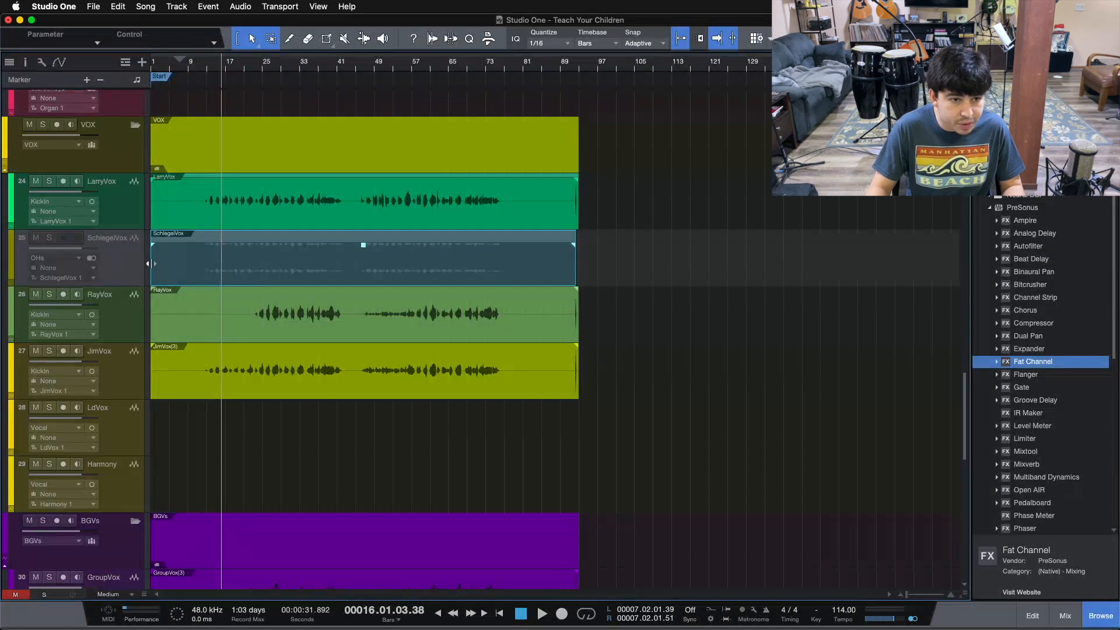
double_click(107, 183)
key(super+c)
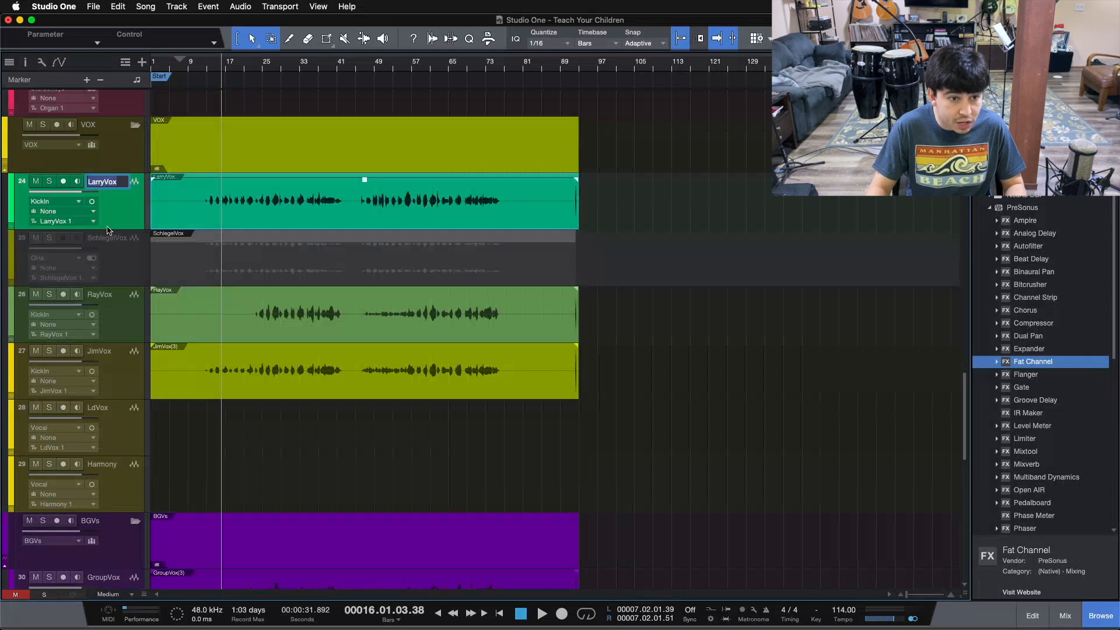
double_click(110, 239)
key(super+v)
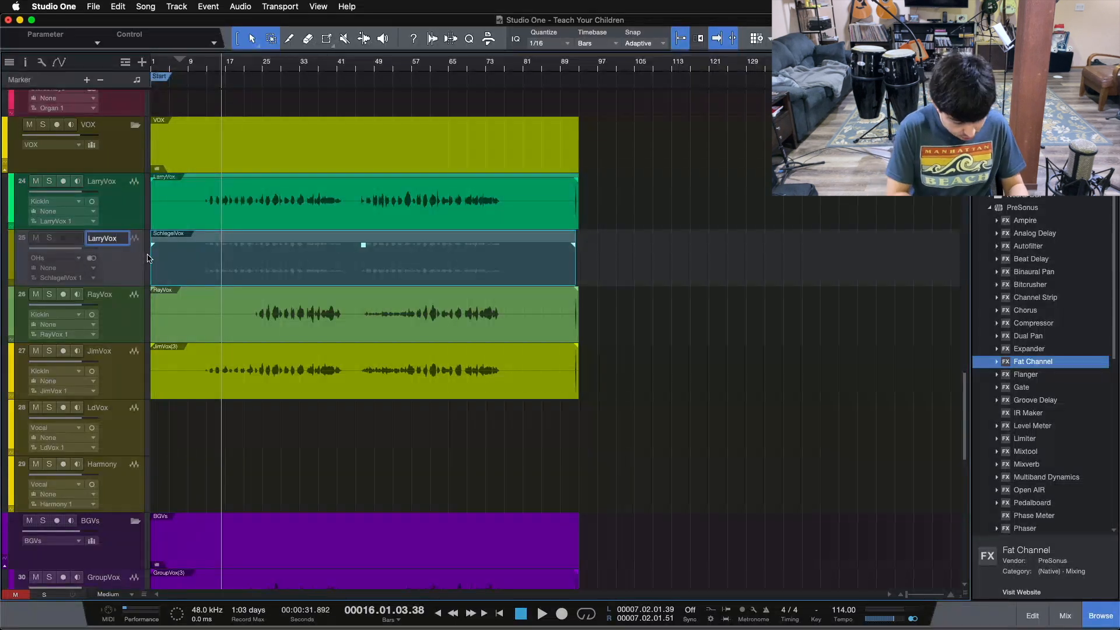
text(Verb)
key(Return)
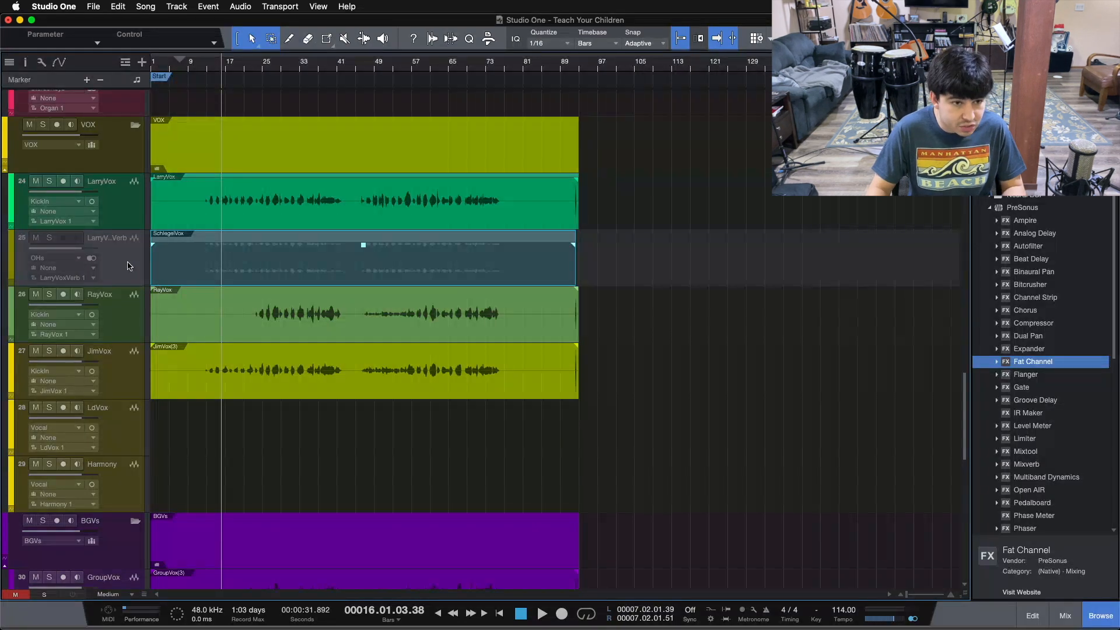
- Delete the emptied imported tracks Bass, FloorTom, Jim12String, Kick and RackToms
scroll(335, 408, down, 10)
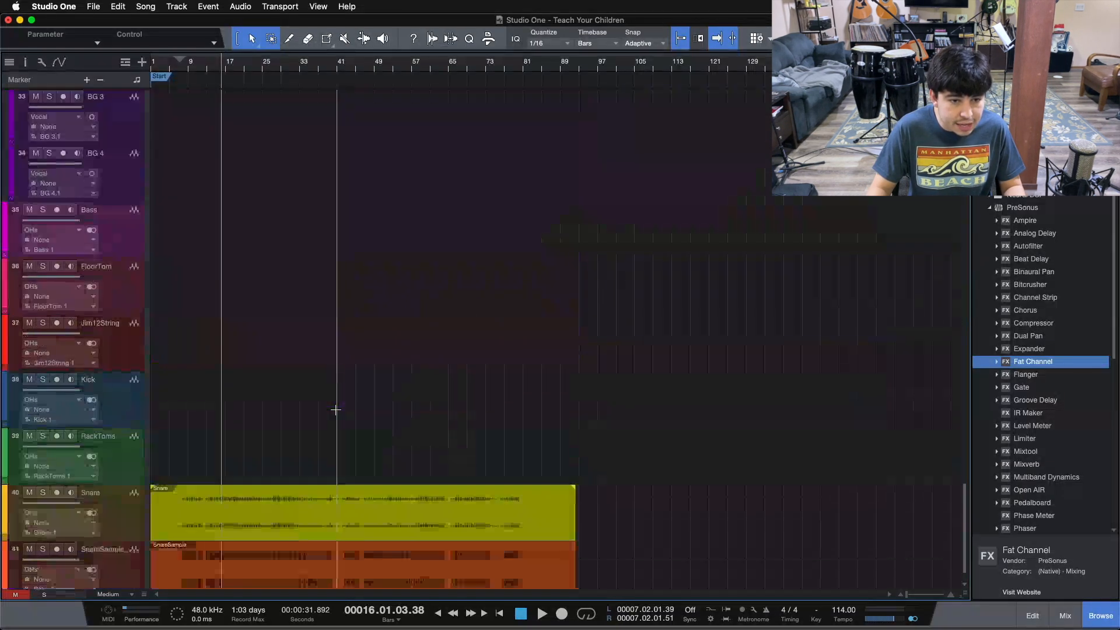
click(234, 484)
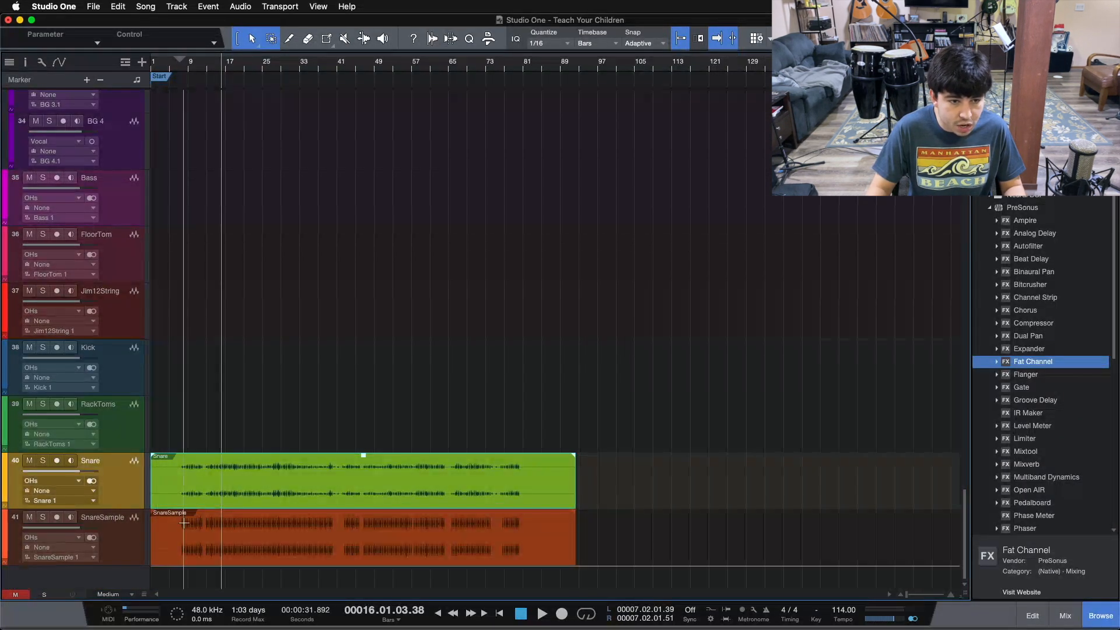
click(122, 426)
shift+click(117, 187)
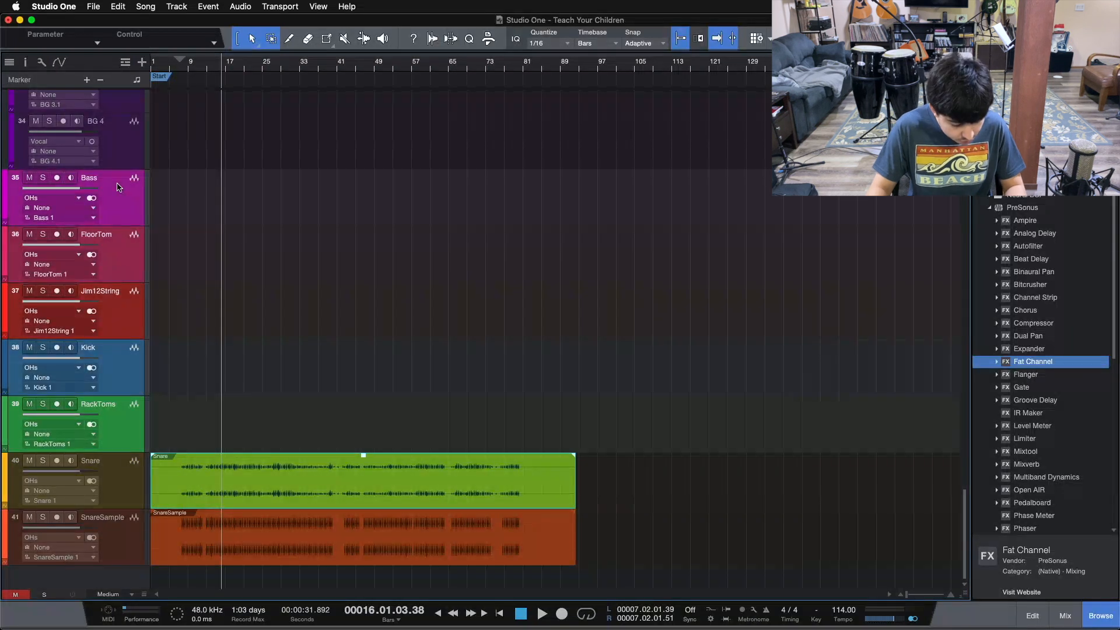
key(Delete)
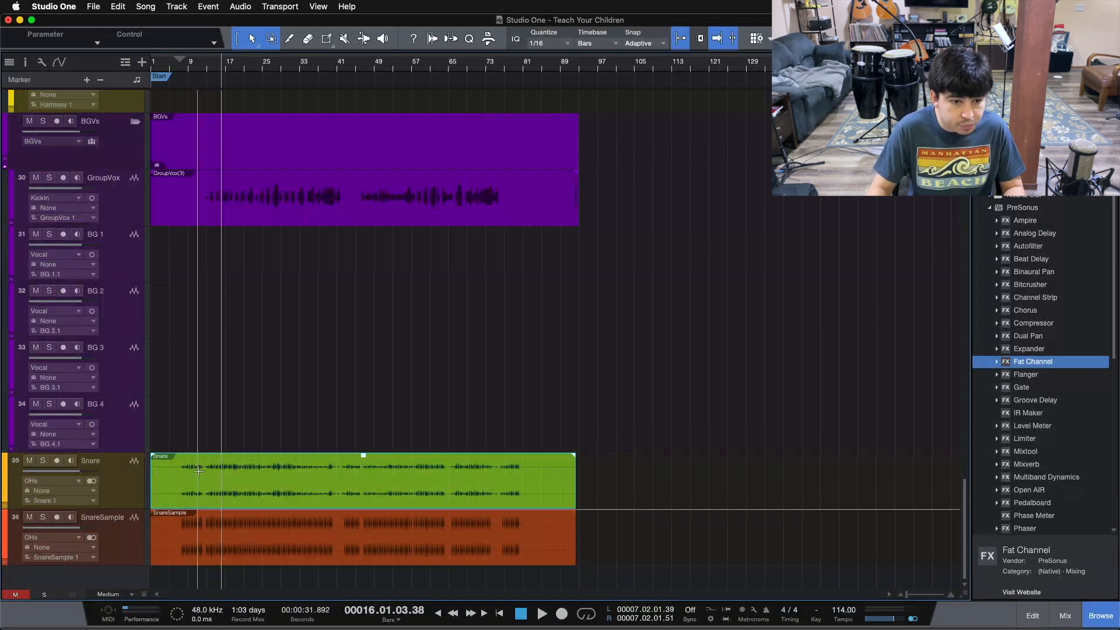
- Play the imported Snare track in solo, check its level in the mixer and slightly lower the Snare event's gain
click(42, 460)
key(space)
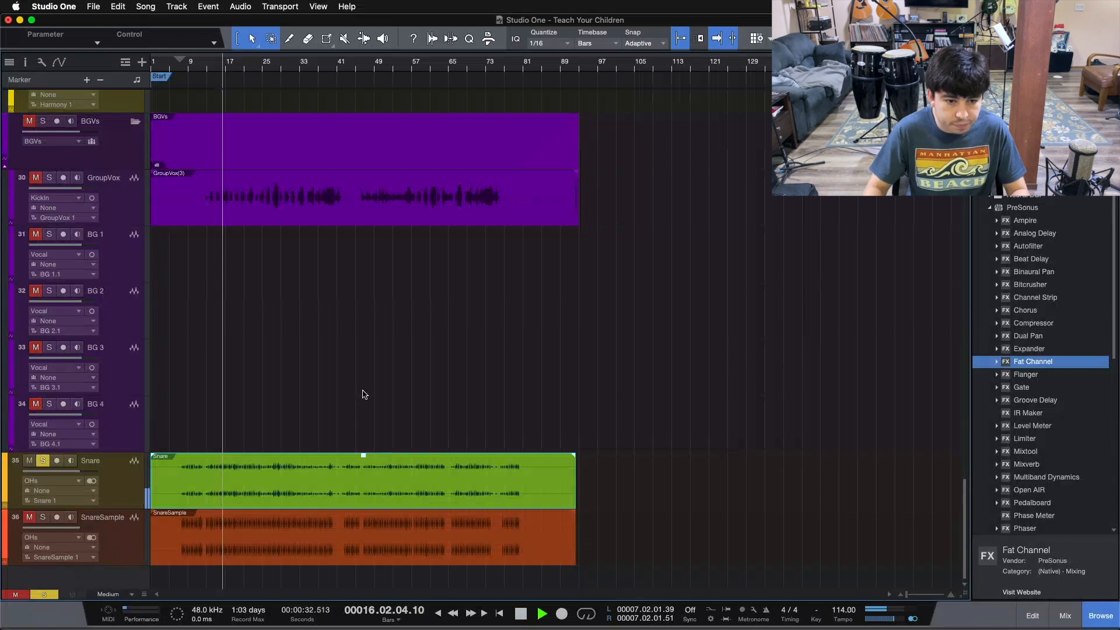
key(F3)
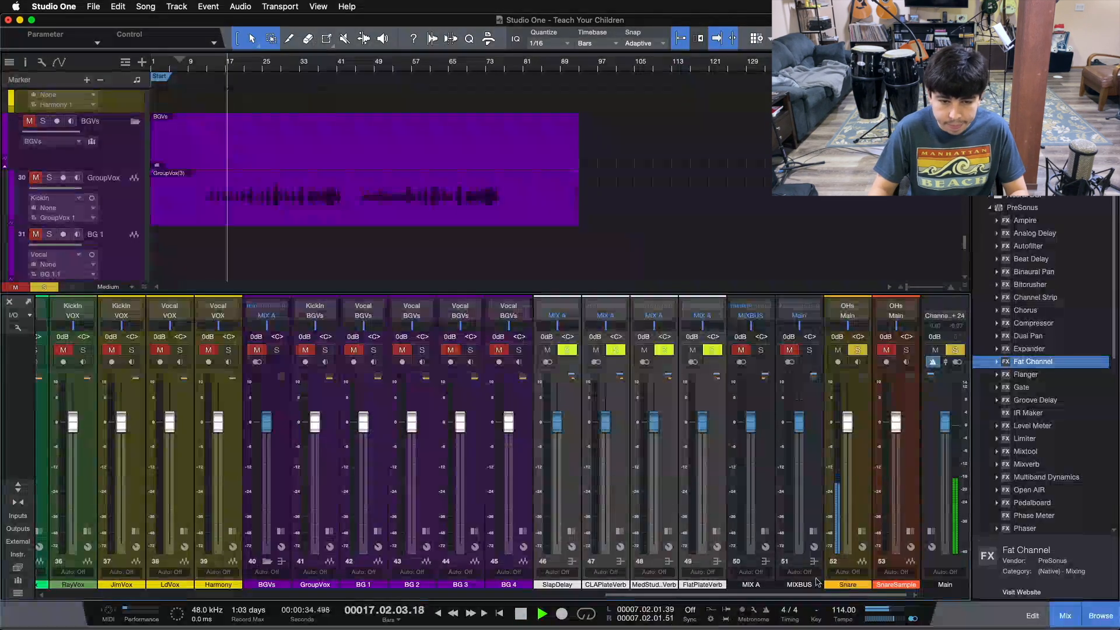
key(F3)
drag(363, 455, 363, 463)
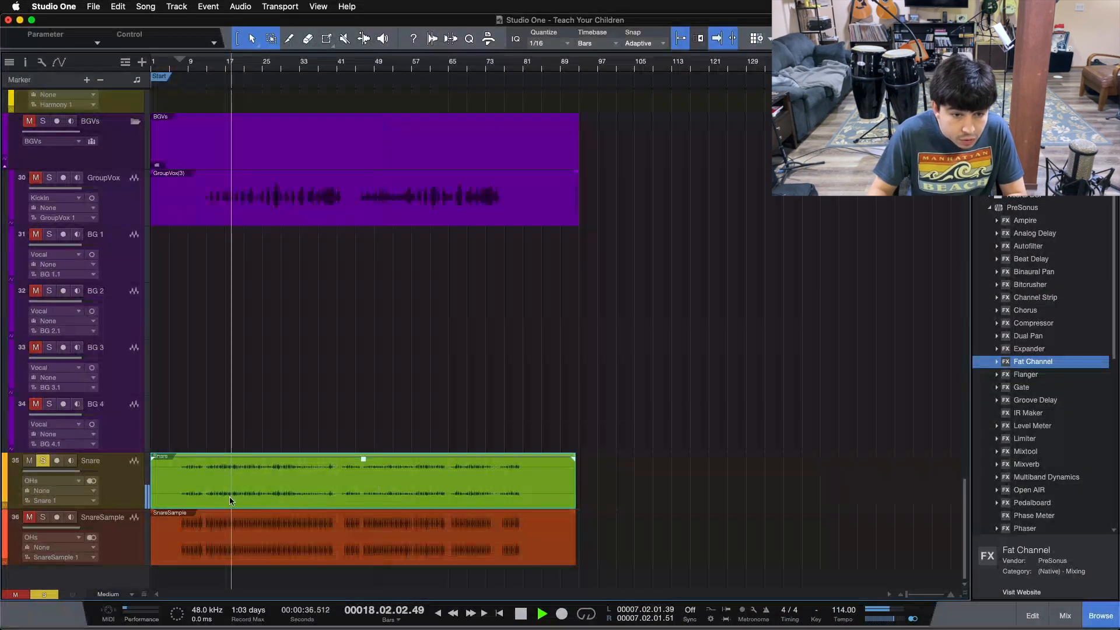
- Move the Snare event onto the SnareTop track at the song start, stop the solo playback and bounce the event in mono
scroll(179, 482, up, 20)
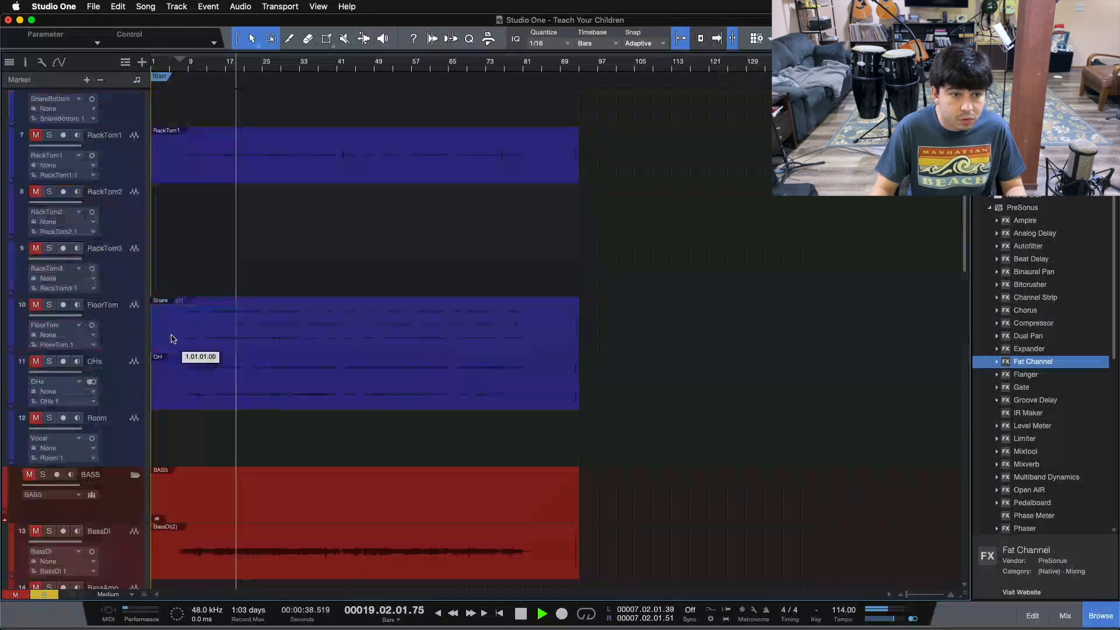
drag(168, 421, 164, 357)
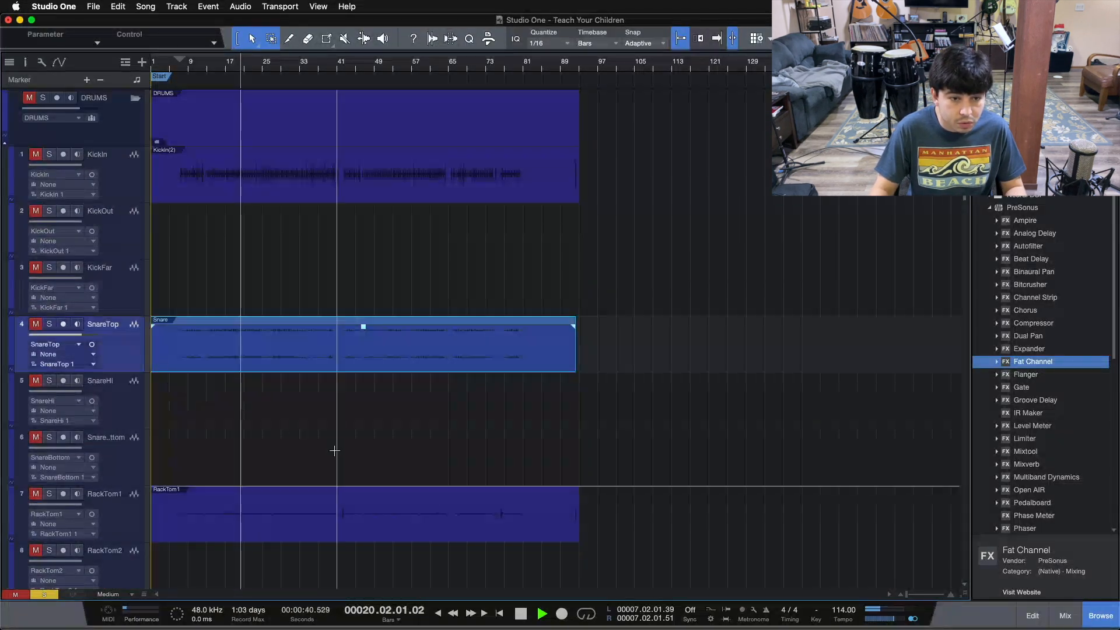
scroll(275, 506, down, 20)
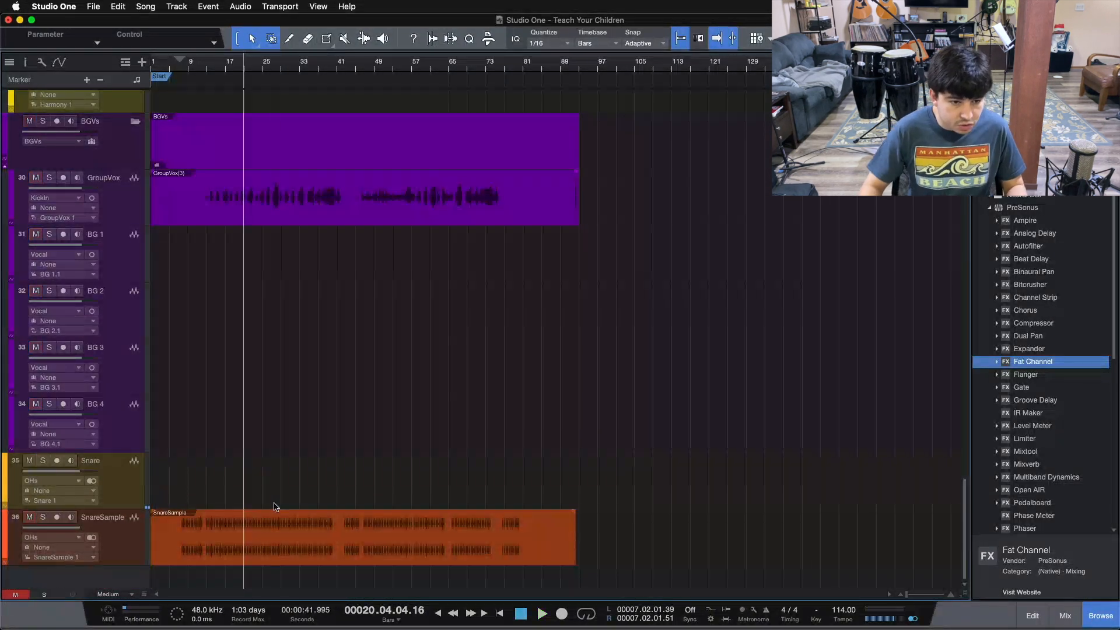
scroll(272, 495, up, 10)
scroll(267, 481, up, 15)
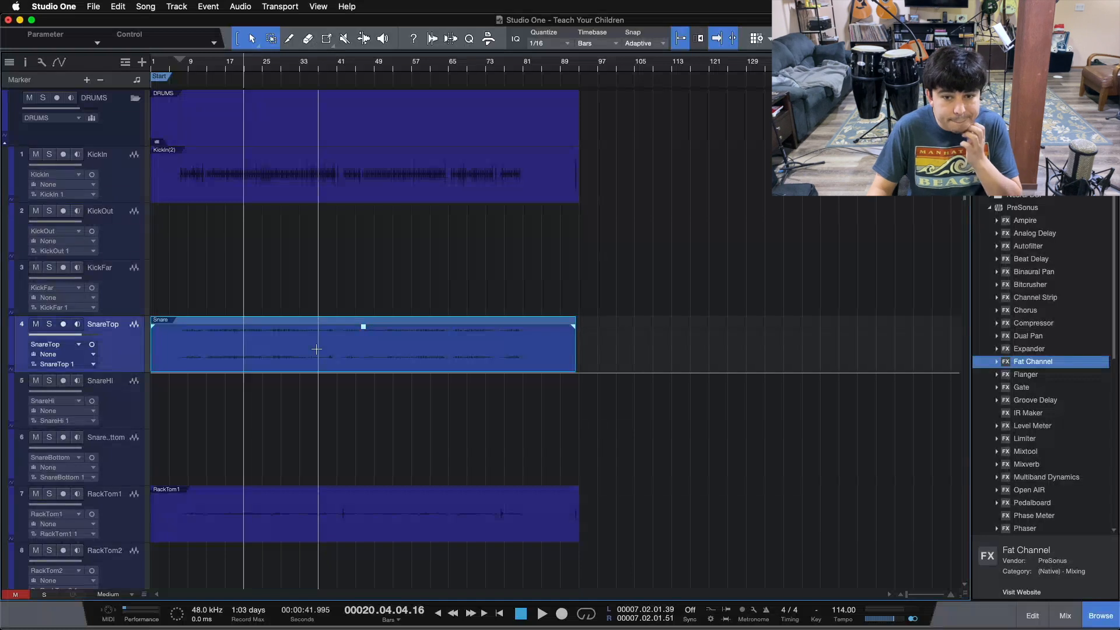
key(super+b)
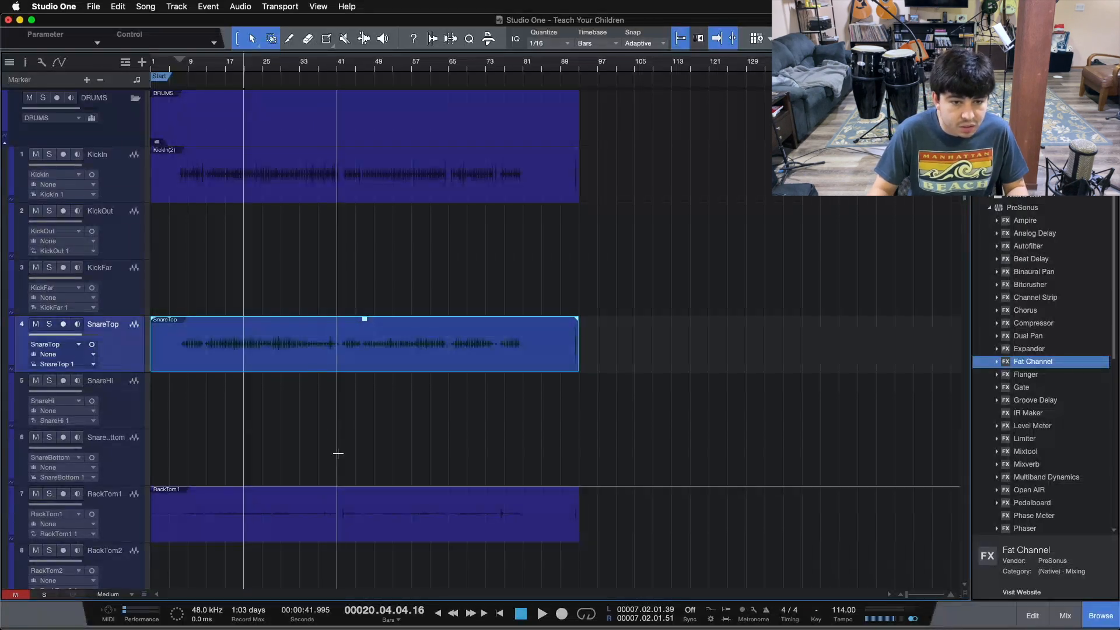
- Play the imported SnareSample track in solo and check its level in the mixer
scroll(338, 453, down, 3)
scroll(338, 453, down, 15)
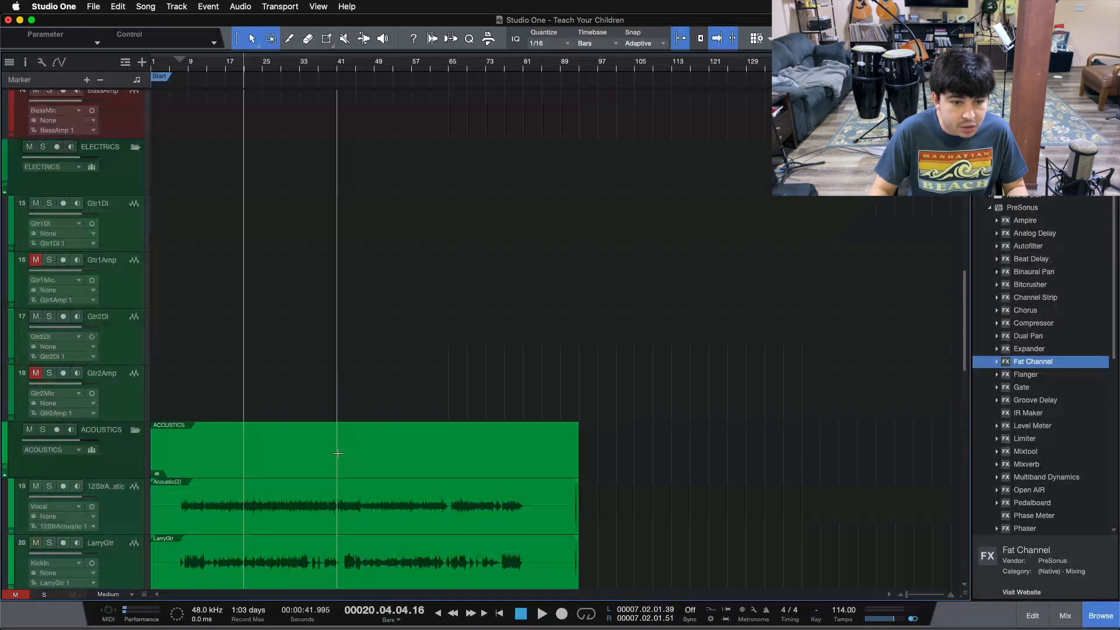
scroll(337, 453, down, 5)
click(43, 517)
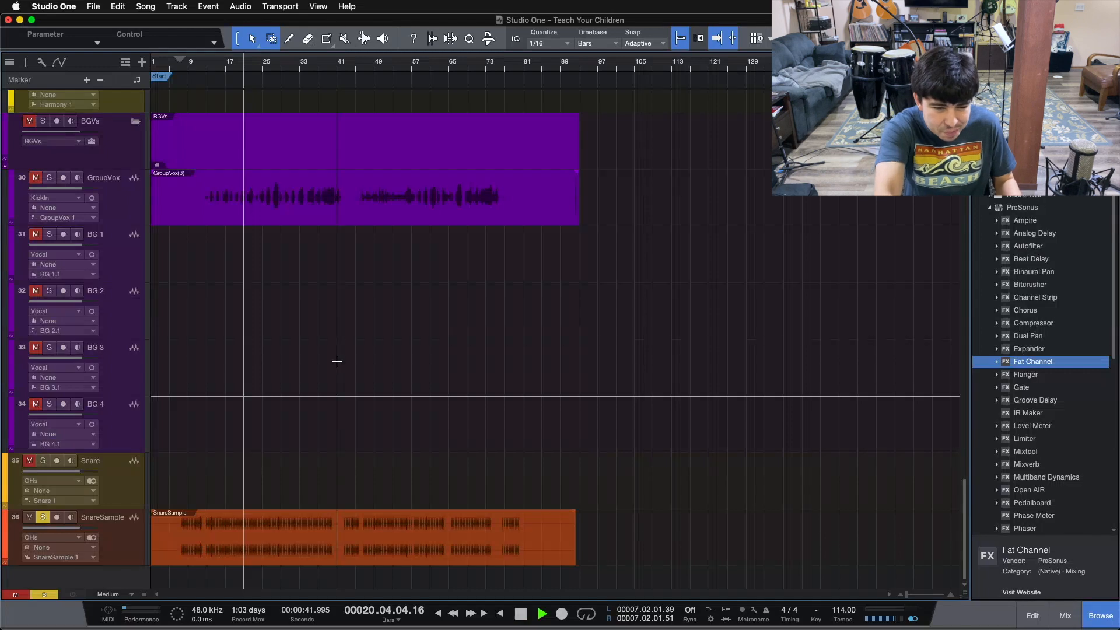
key(F3)
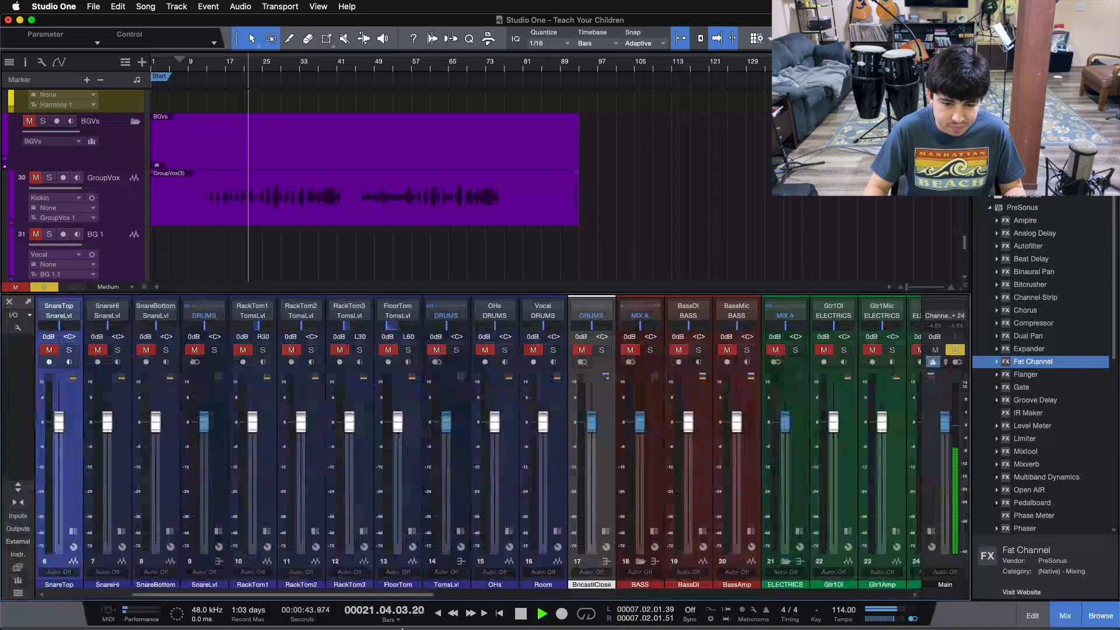
scroll(398, 596, right, 10)
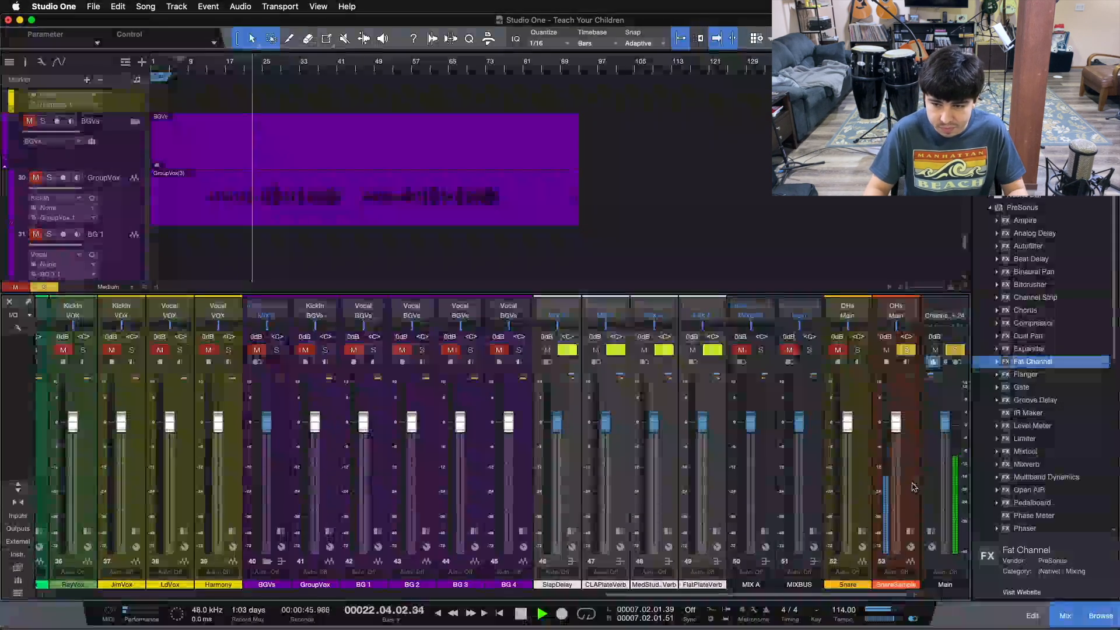
key(F3)
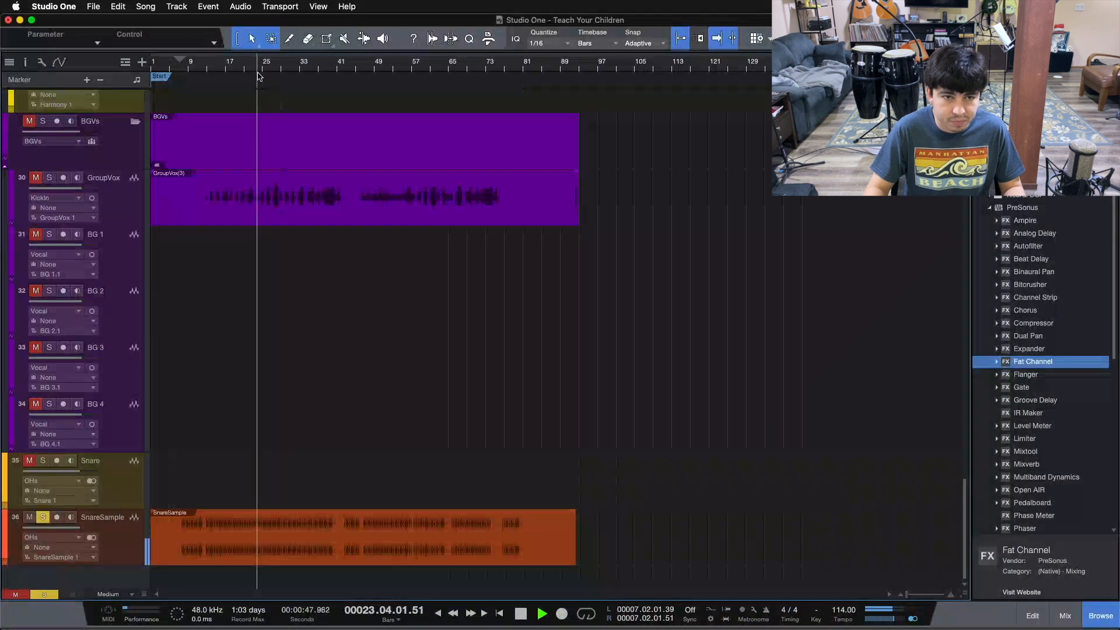
- Examine the SnareSample waveform up close around bars 17 to 31, stop playback and return to the full song view
key(e)
key(e)
key(e)
key(e)
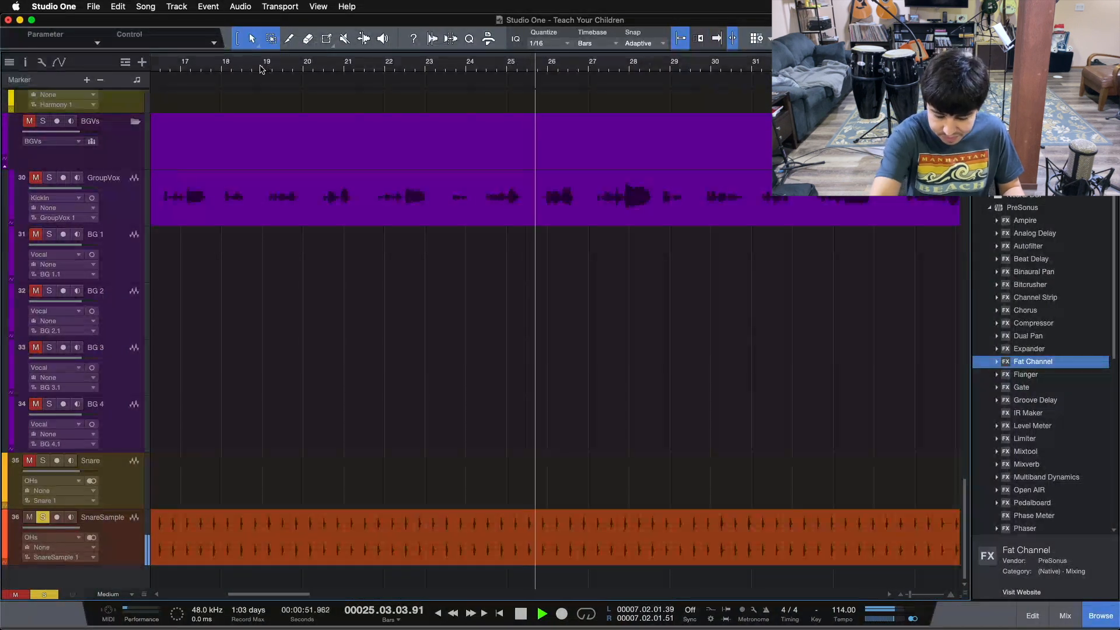
key(space)
key(f)
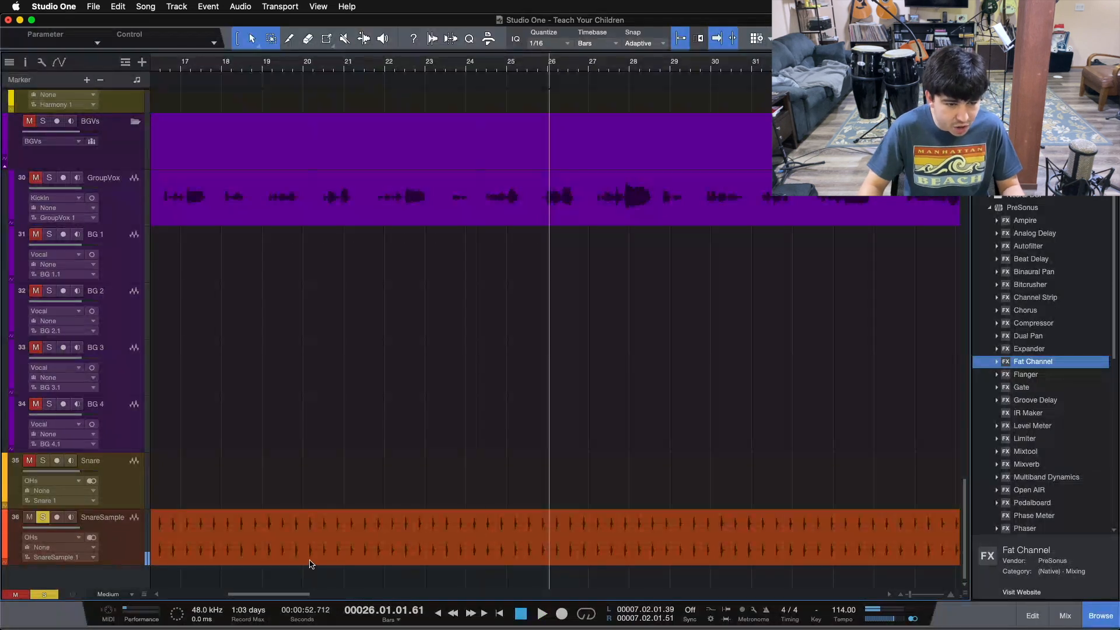
key(shift+z)
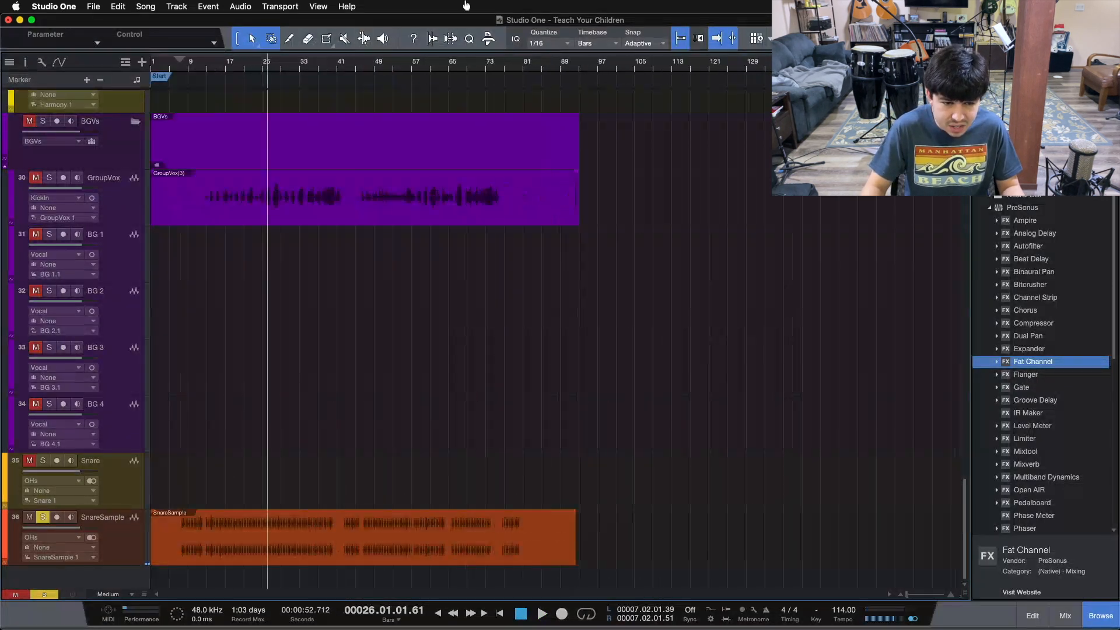
- Move the SnareSample track into the DRUMS folder directly below SnareTop and disable it
click(129, 548)
drag(130, 548, 124, 196)
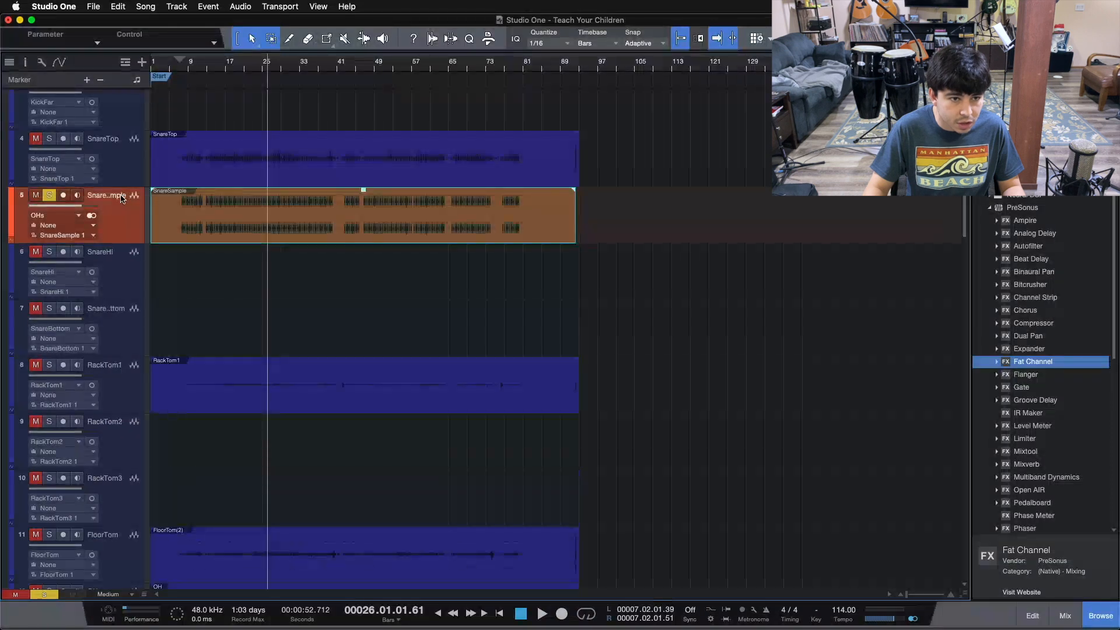
key(super+shift+d)
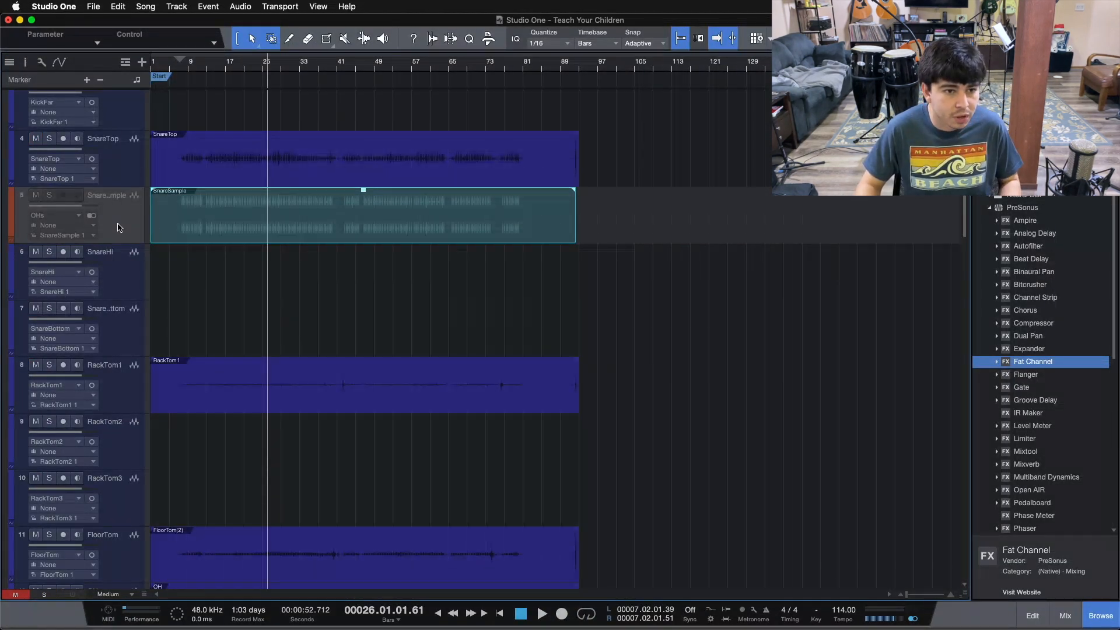
- Delete the emptied imported Snare track and the unused KickOut and KickFar tracks
scroll(118, 227, down, 20)
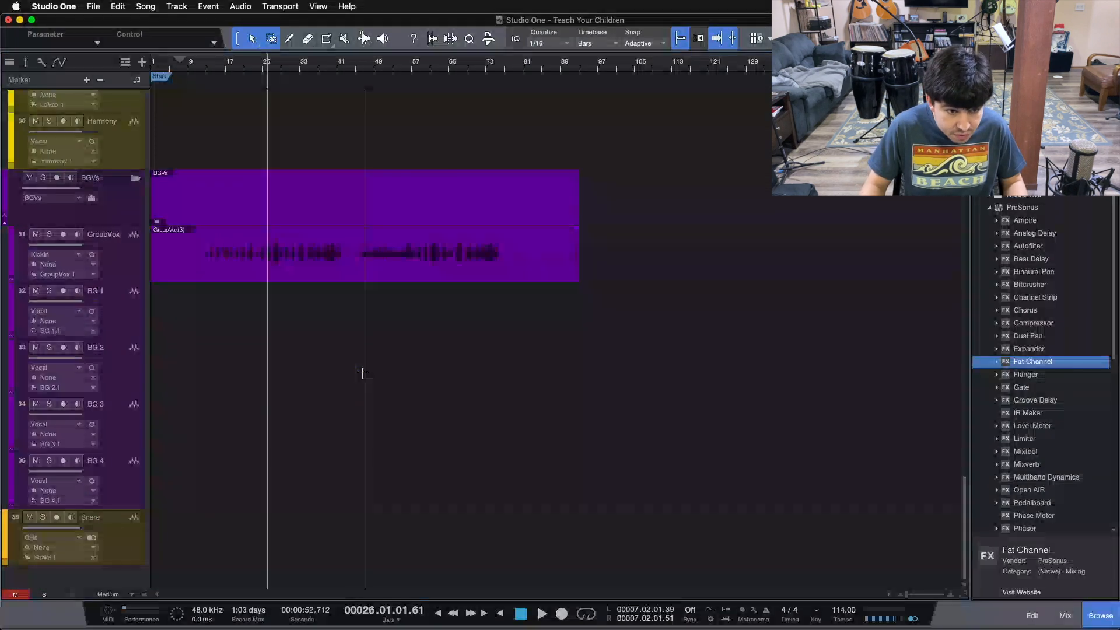
click(113, 535)
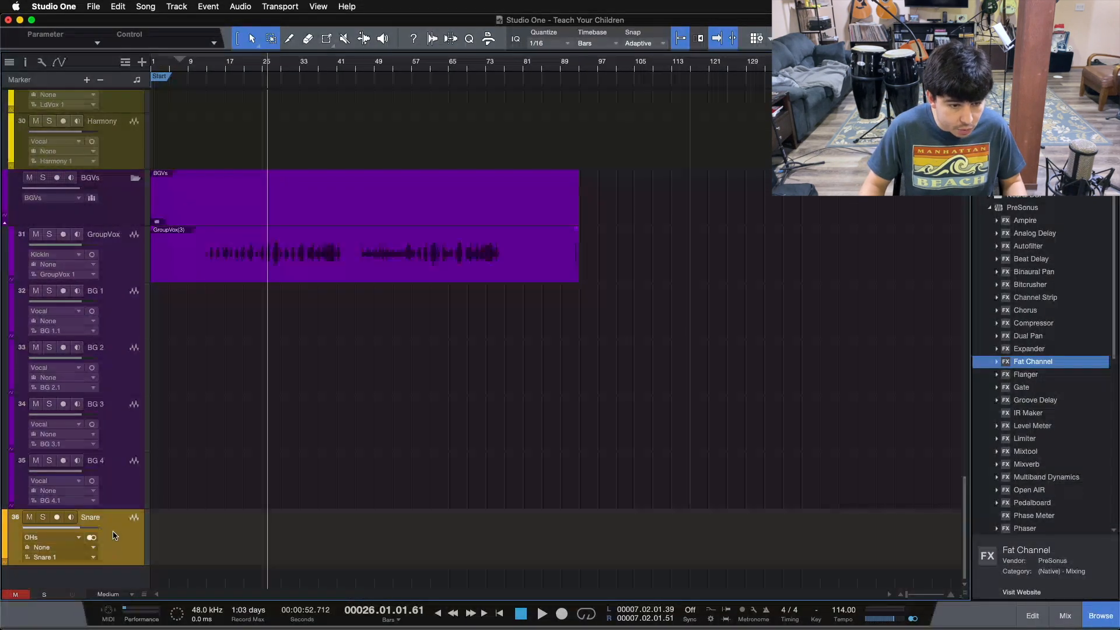
scroll(124, 531, up, 20)
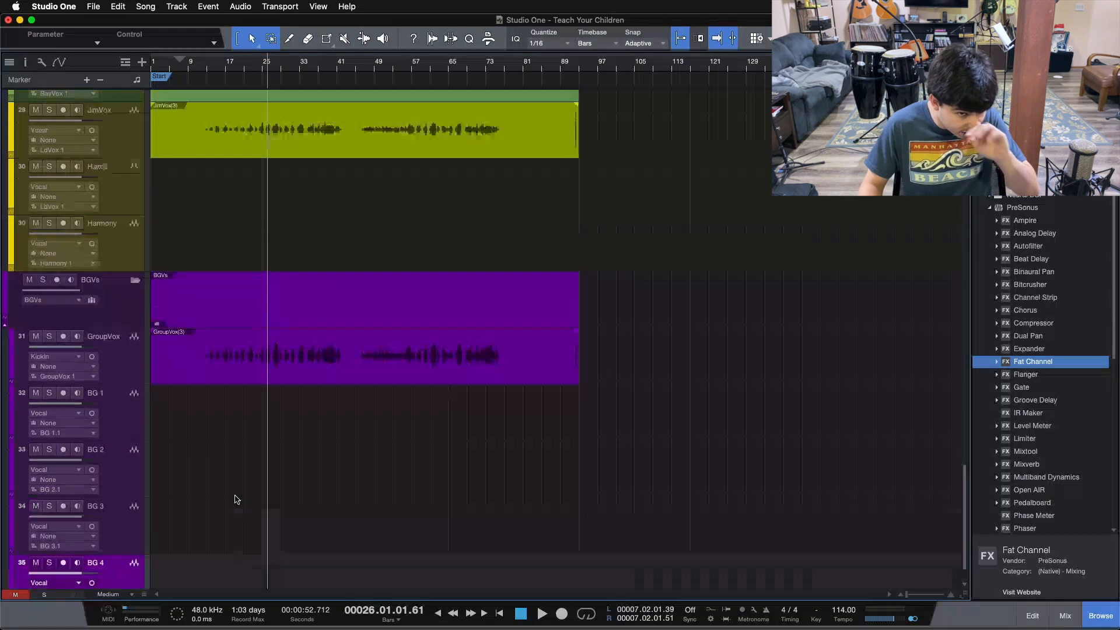
click(107, 241)
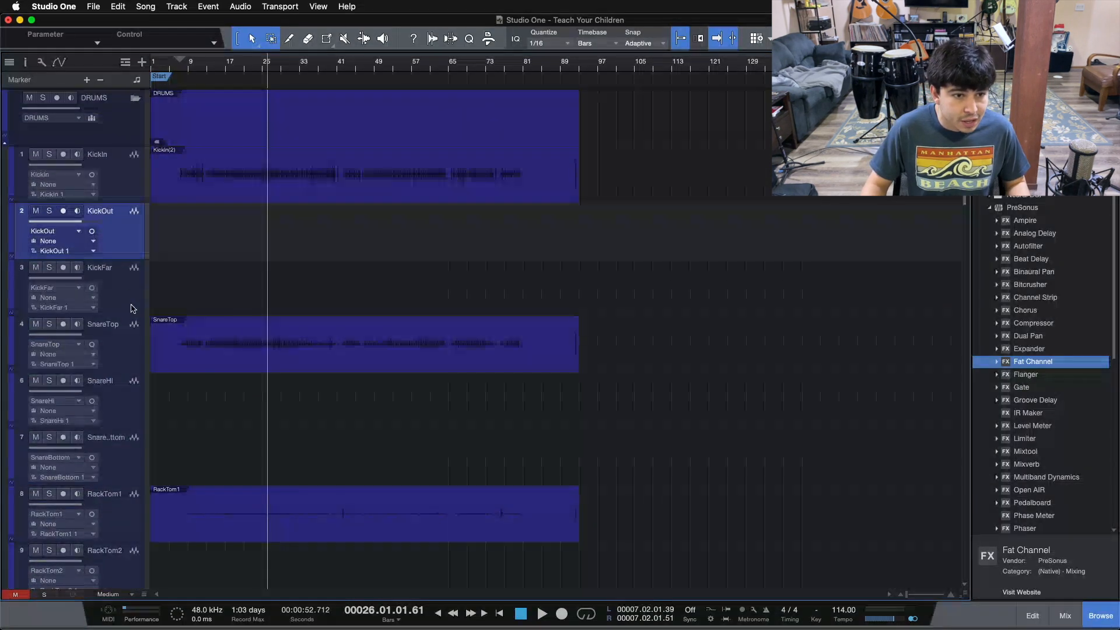
shift+click(123, 288)
key(Delete)
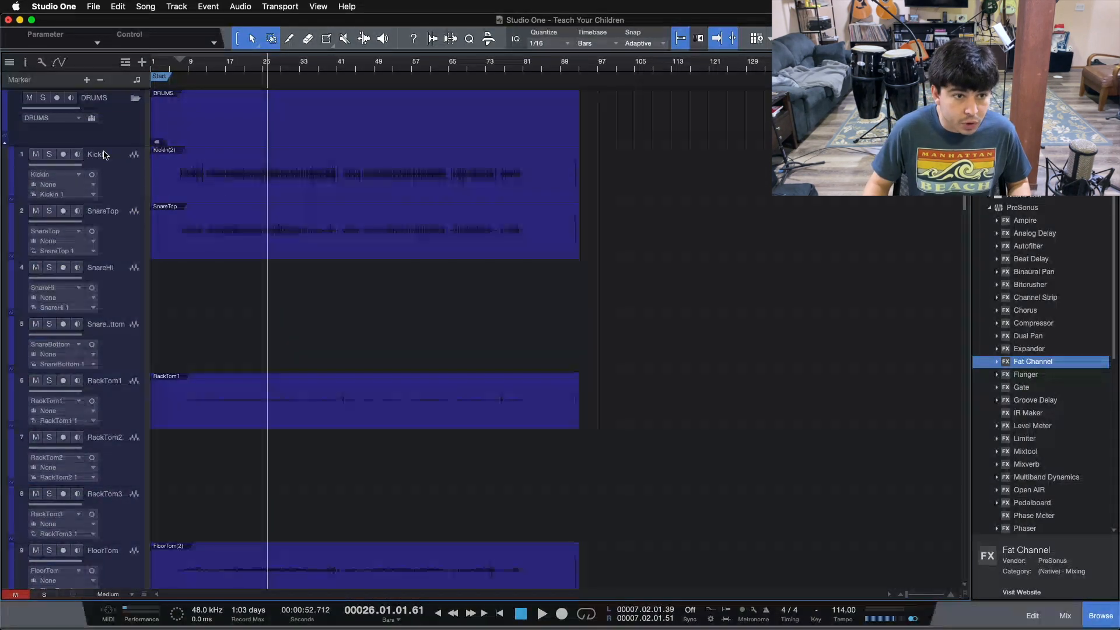
- Rename the KickIn track as Kick and the SnareTop track as Snare
double_click(104, 153)
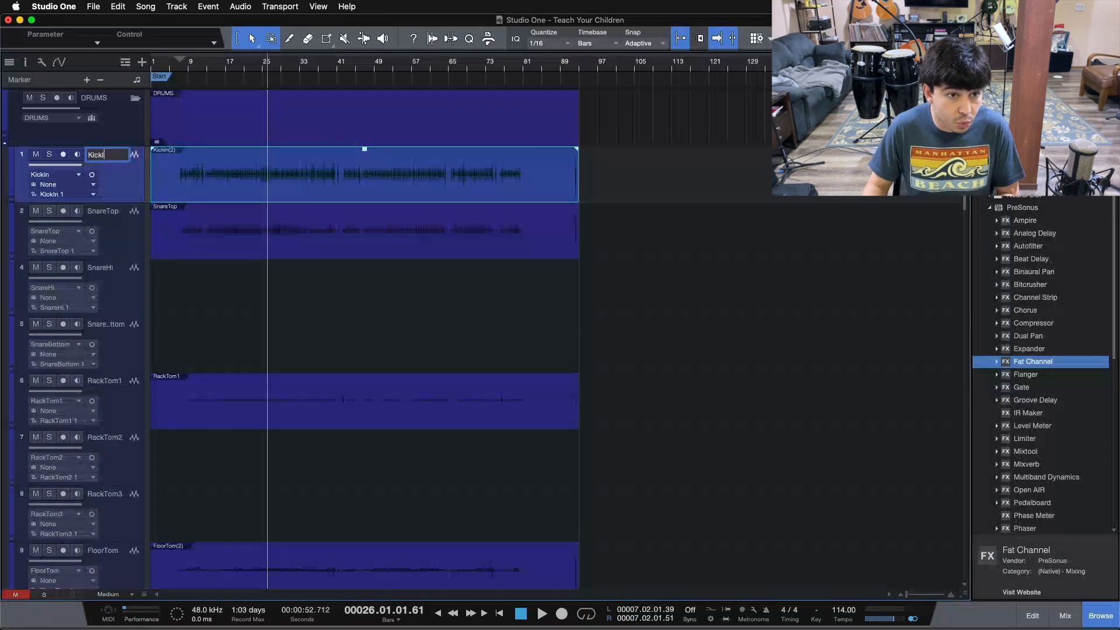
click(128, 250)
double_click(119, 210)
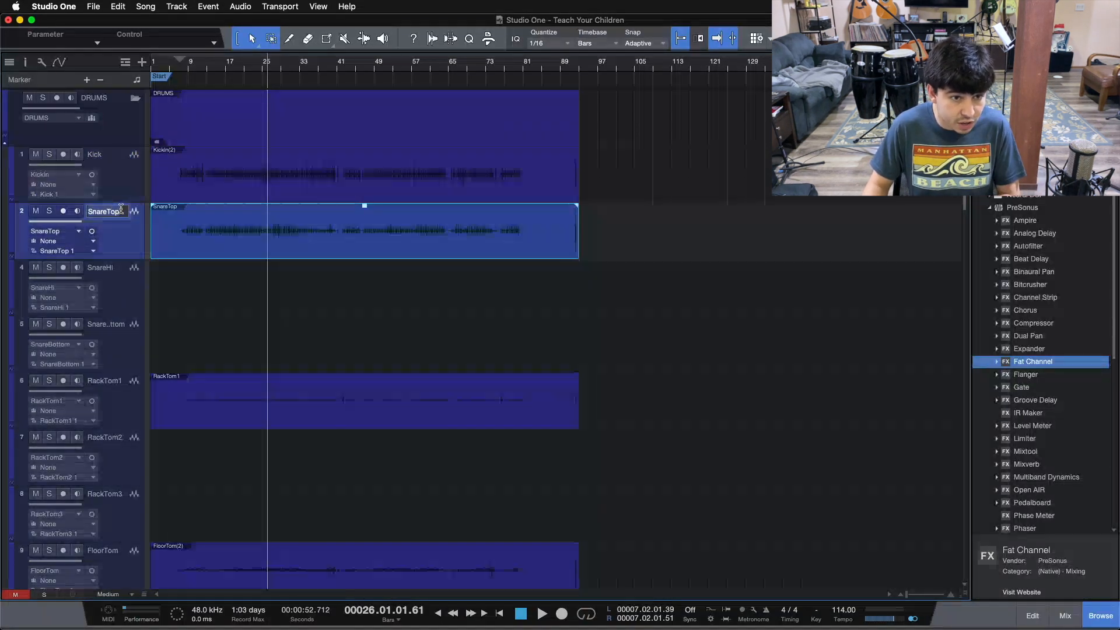
key(BackSpace)
key(BackSpace)
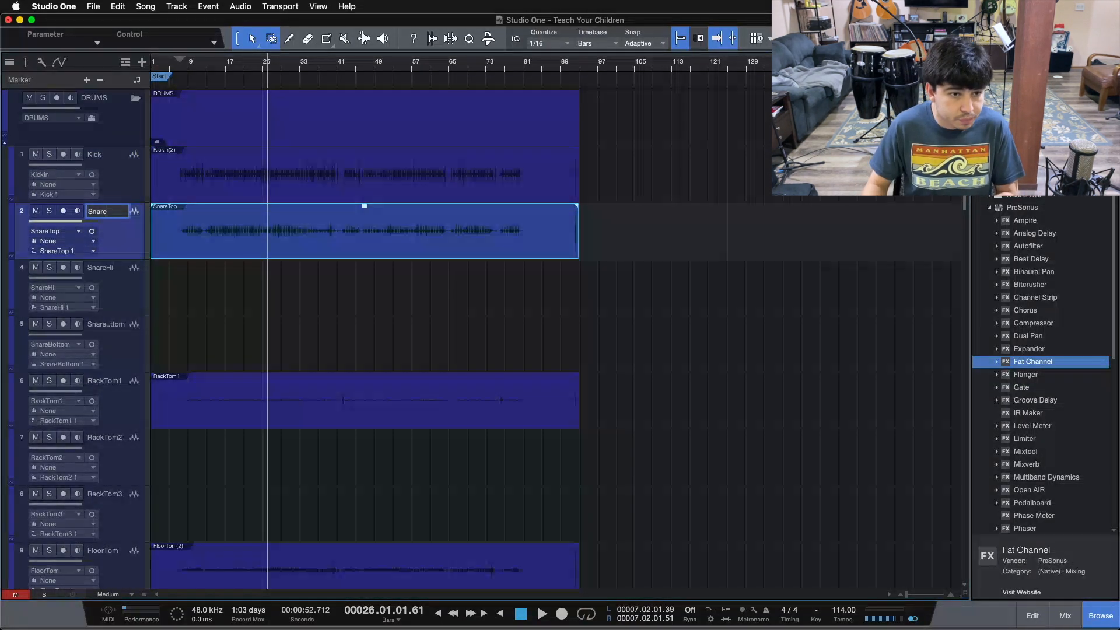
- Delete the unused drum tracks SnareHi, SnareBottom, RackTom2 and RackTom3
click(126, 284)
shift+click(123, 336)
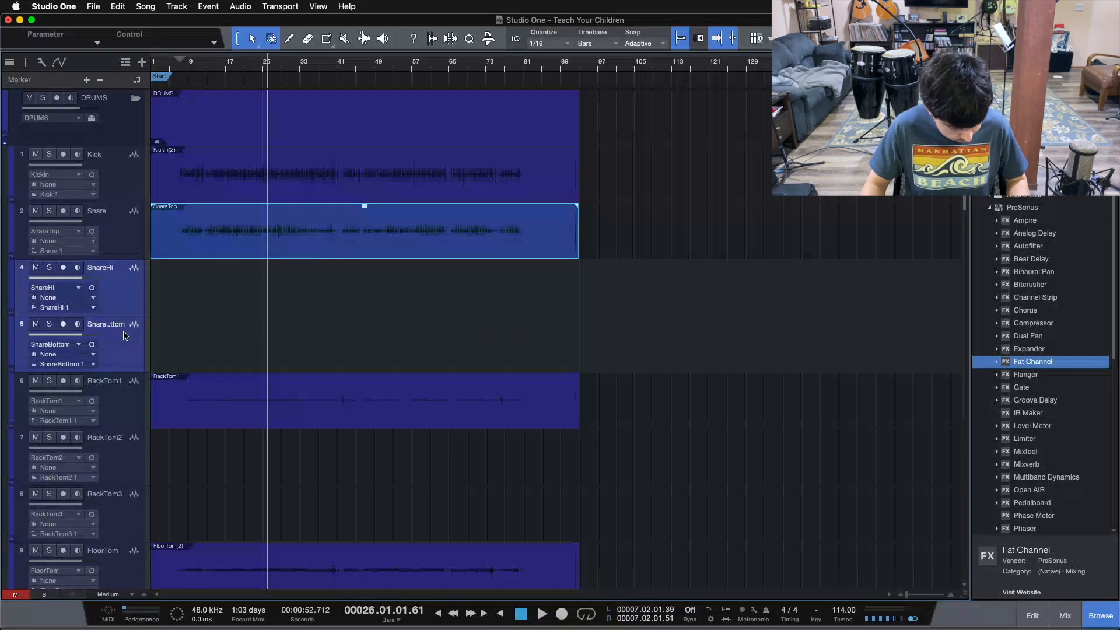
key(Delete)
click(123, 356)
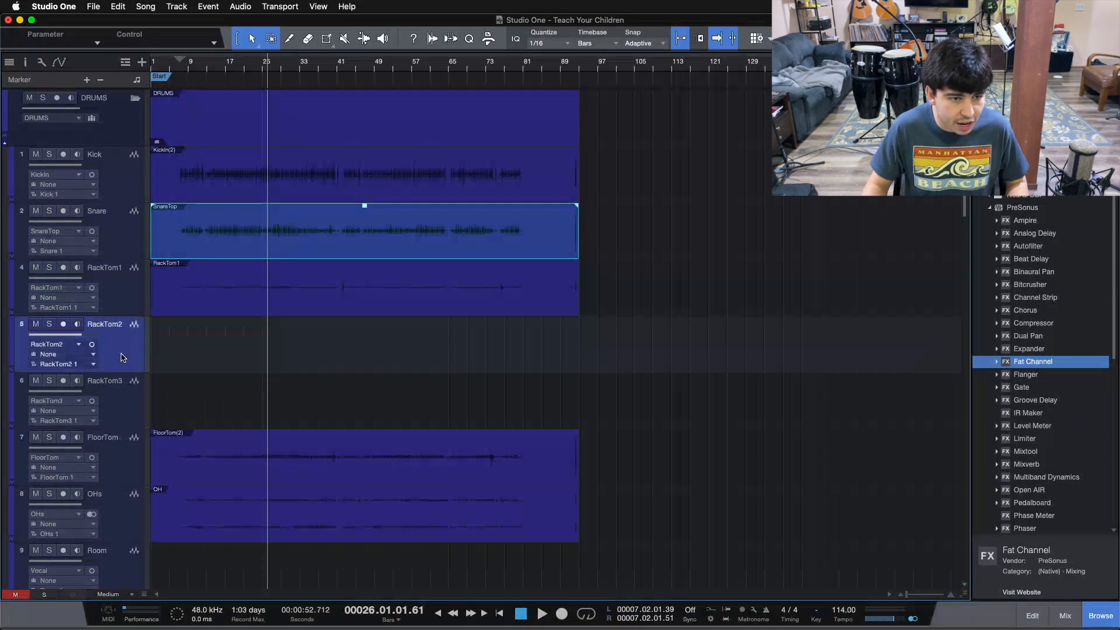
shift+click(125, 405)
key(Delete)
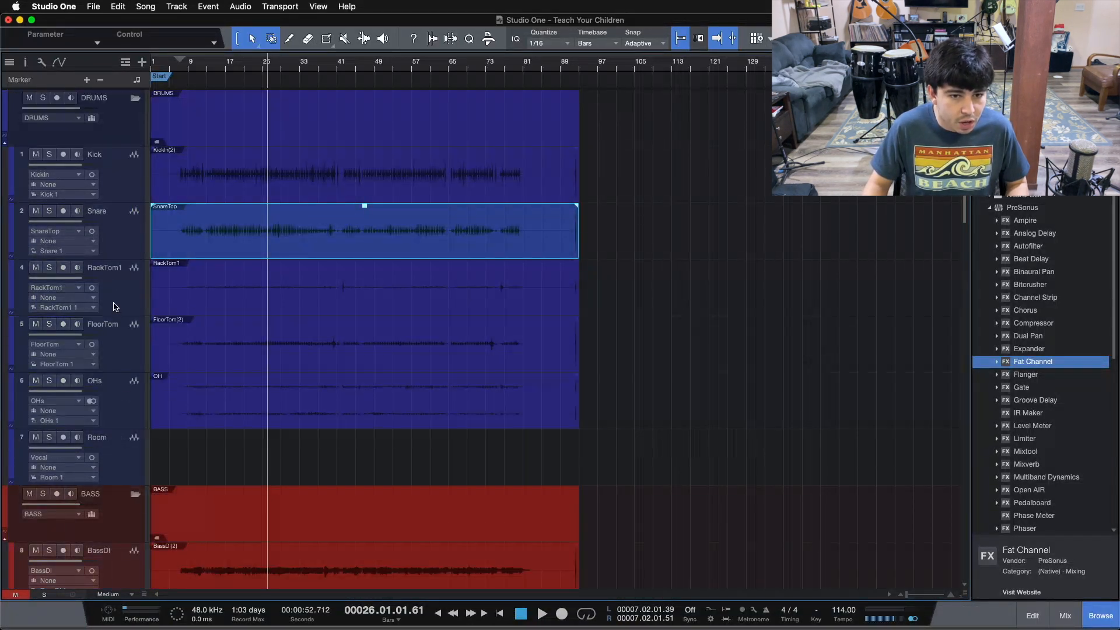
- Rename the RackTom1 track as RackTom and delete the empty Room track
double_click(121, 267)
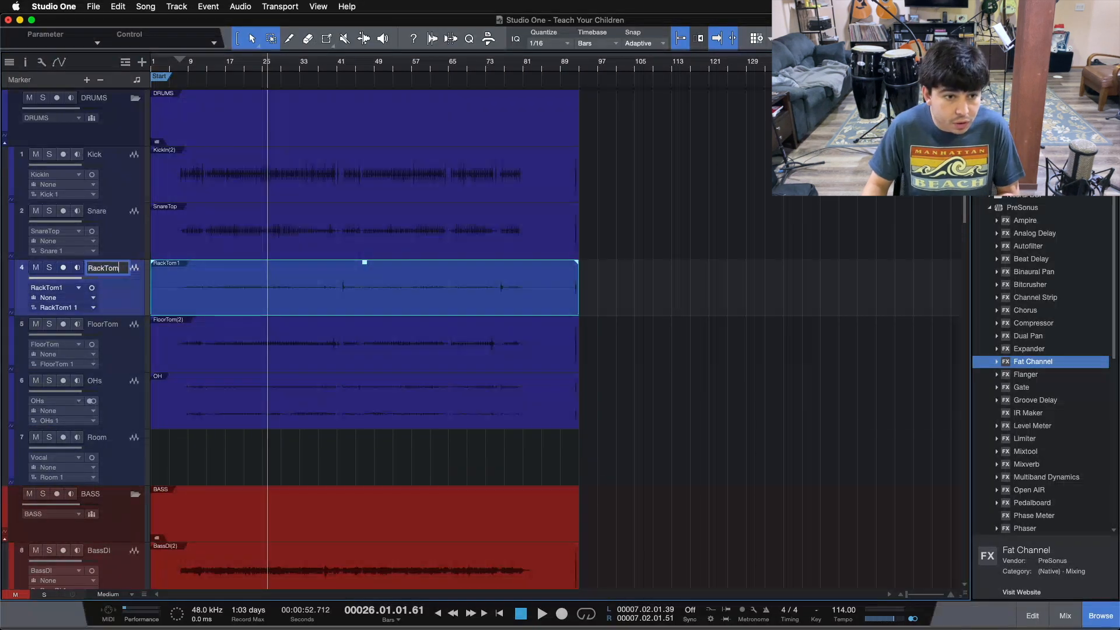
click(119, 408)
click(121, 444)
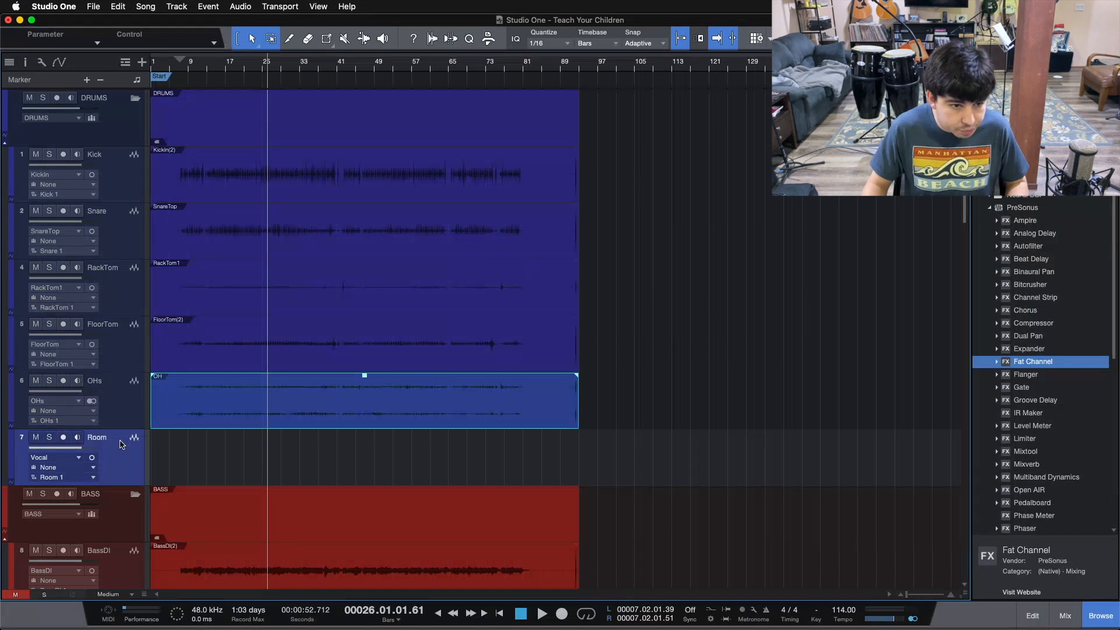
key(Delete)
- Copy the BassDI event onto the BassAmp track at the song start, keeping the original in place
scroll(247, 373, down, 5)
click(214, 378)
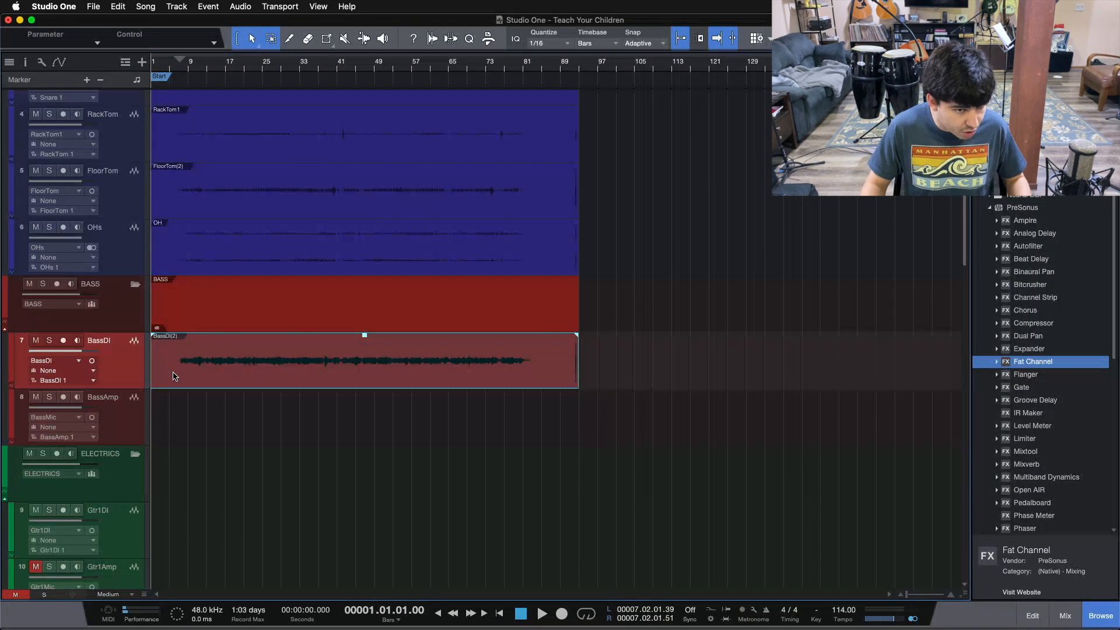
drag(176, 380, 181, 421)
- Delete the ELECTRICS folder together with its tracks Gtr1DI, Gtr1Amp, Gtr2DI and Gtr2Amp
scroll(308, 430, down, 3)
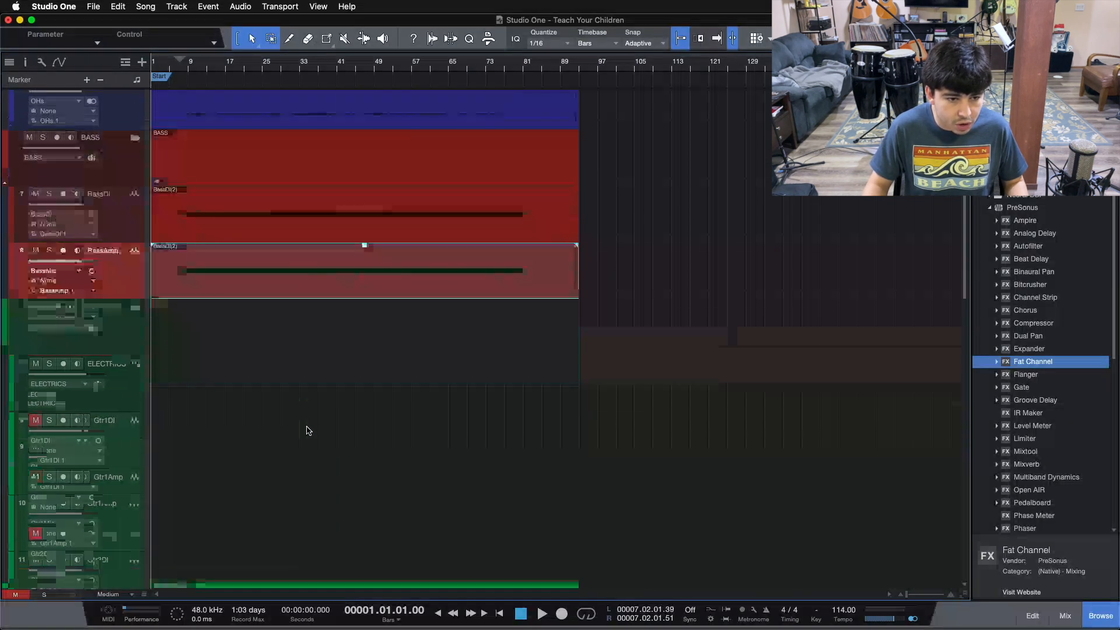
click(101, 333)
scroll(215, 380, down, 3)
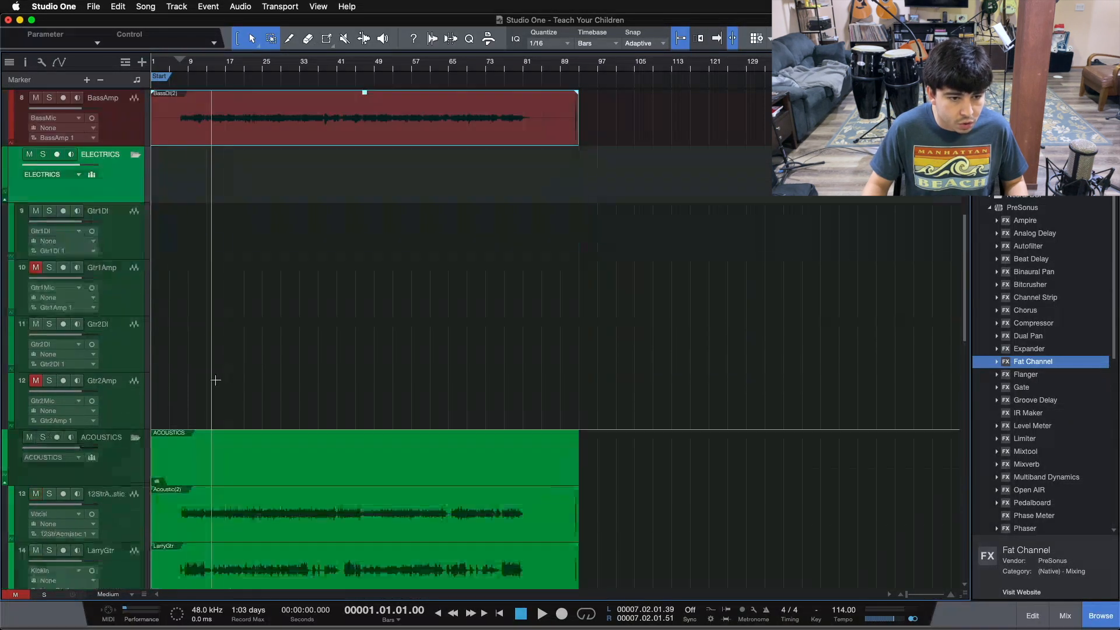
shift+click(129, 407)
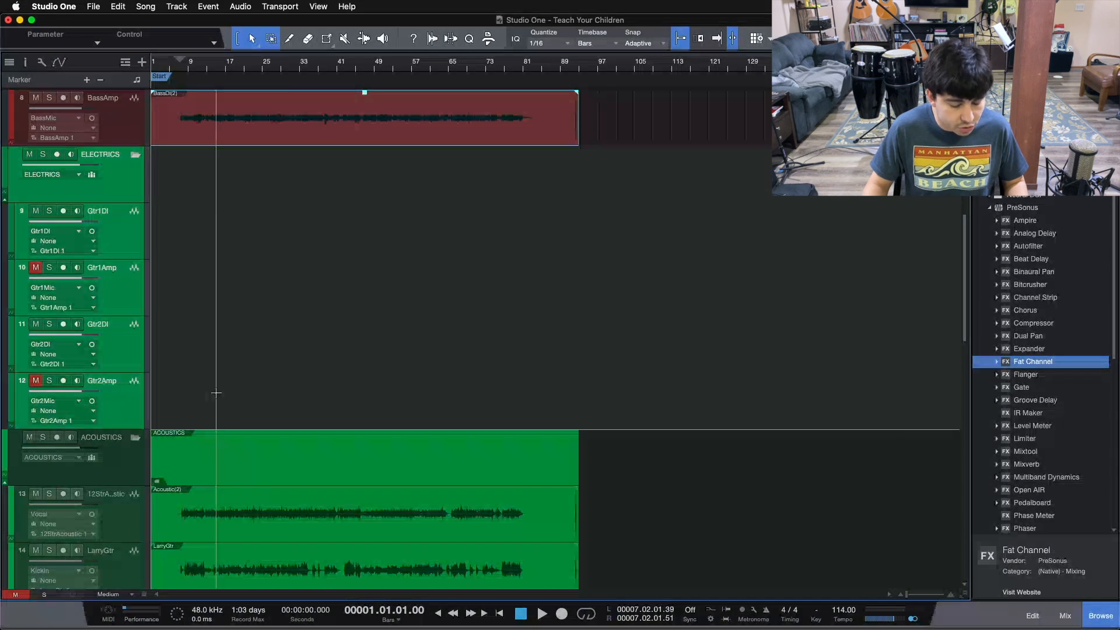
key(Delete)
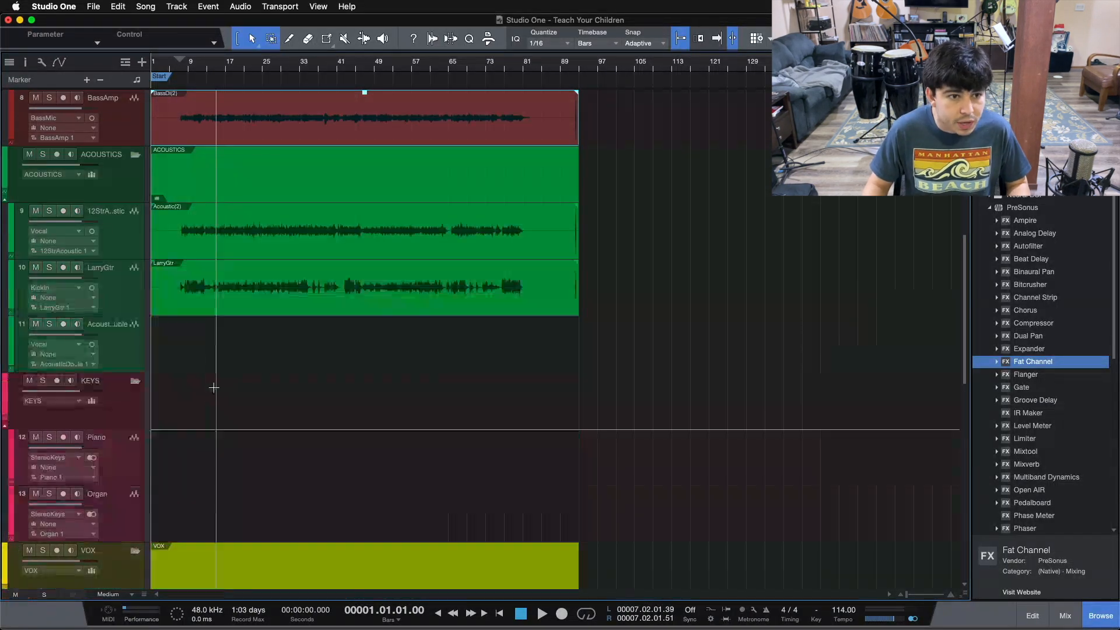
- Delete the empty acoustic double track and the KEYS folder with its Piano and Organ tracks
click(112, 362)
key(Delete)
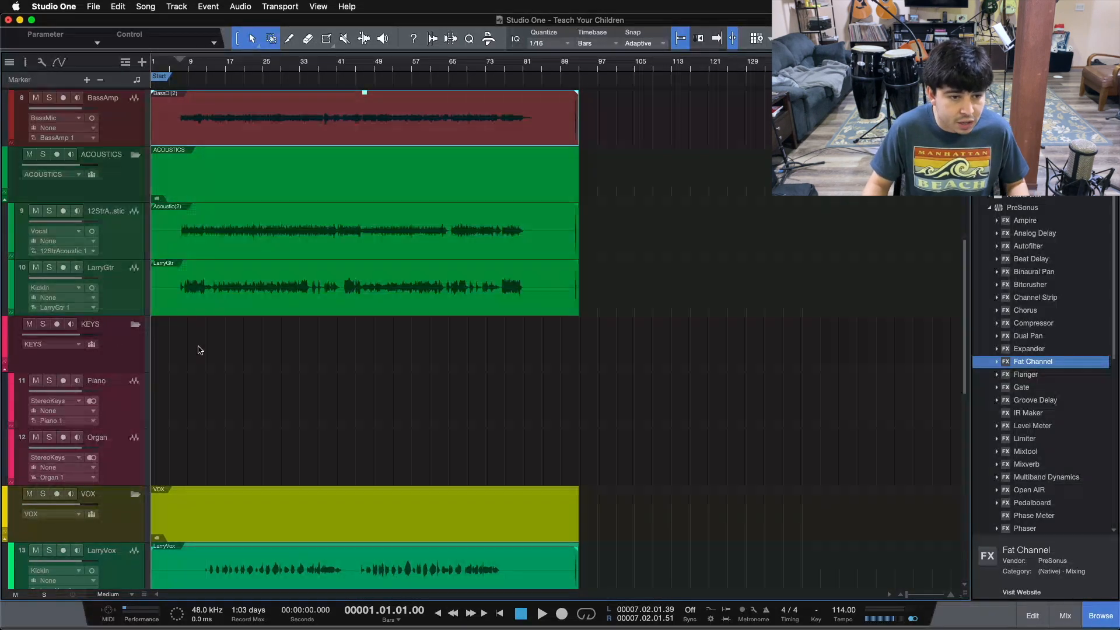
scroll(200, 349, down, 1)
click(138, 341)
shift+click(123, 427)
key(Delete)
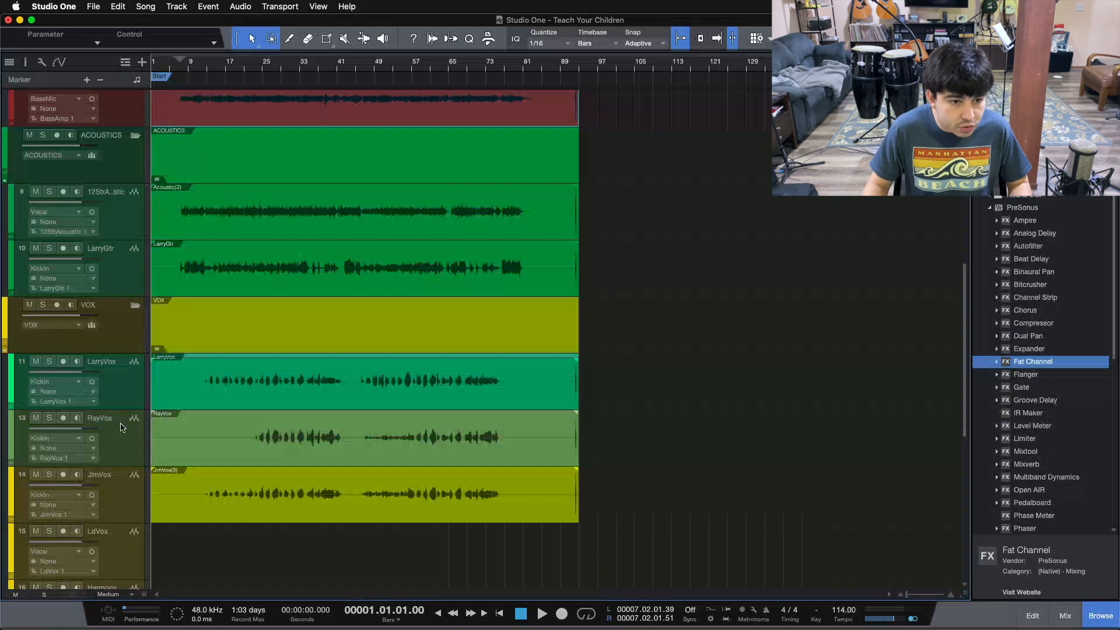
- Delete the unused vocal tracks LdVox, Harmony and BG 1 through BG 4
scroll(124, 424, down, 3)
shift+click(124, 424)
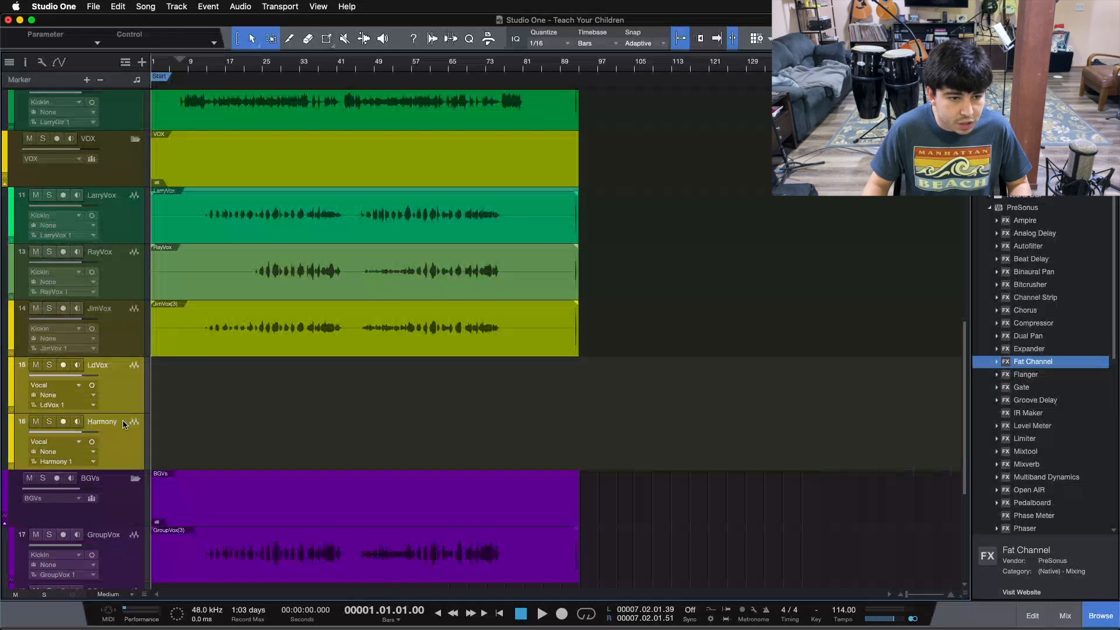
key(Delete)
scroll(137, 458, down, 1)
click(135, 455)
scroll(170, 460, down, 2)
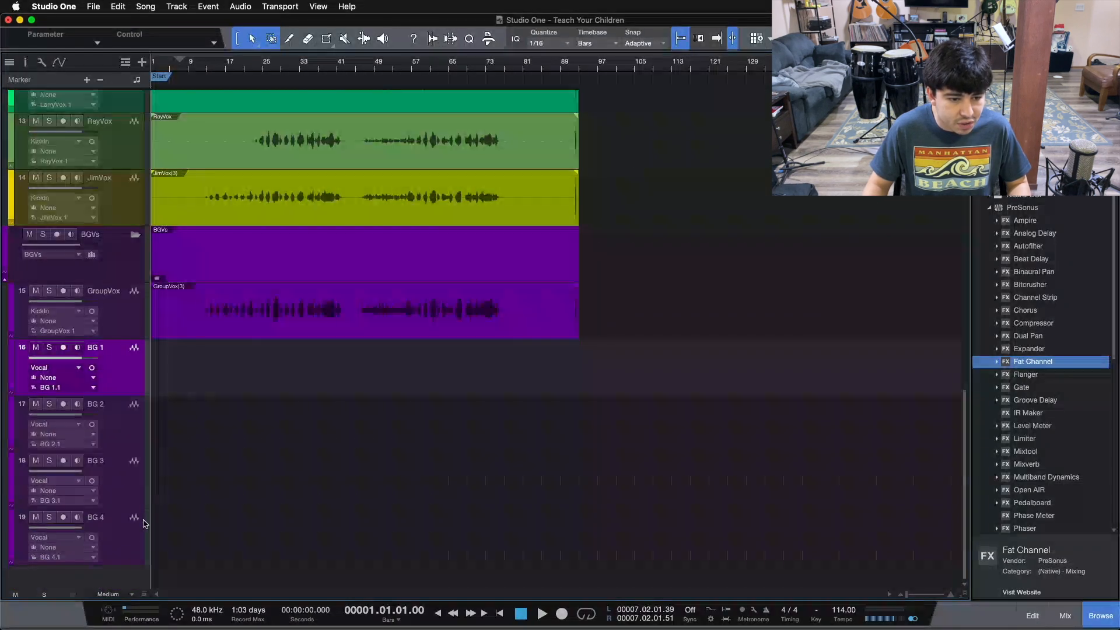
shift+click(138, 531)
key(Delete)
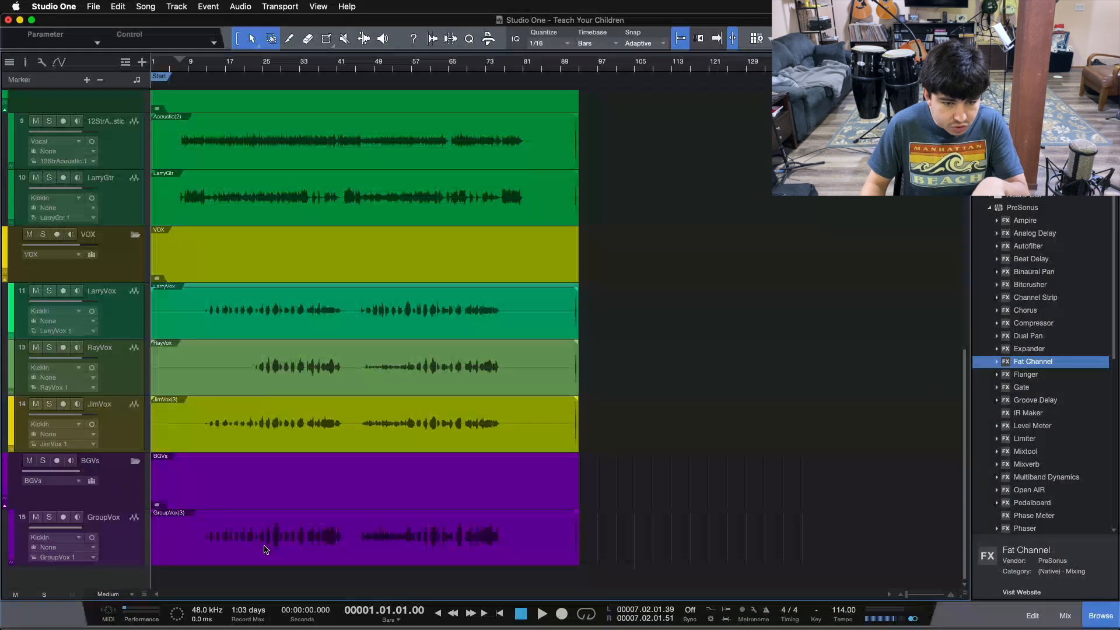
- Move the GroupVox track out of the BGVs folder so it sits directly below JimVox
click(379, 551)
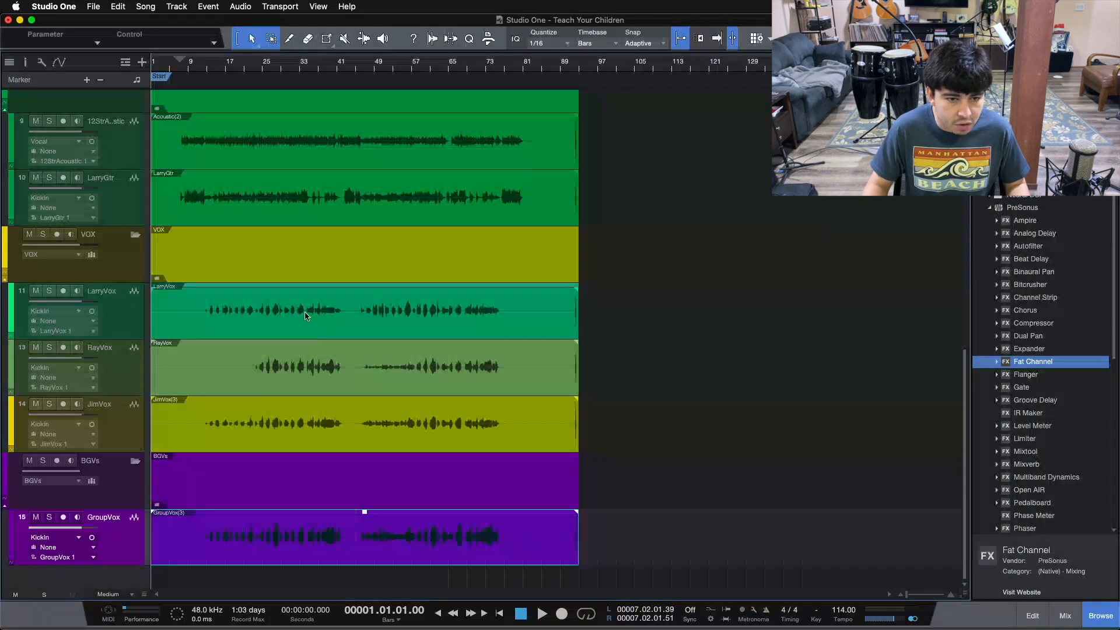
click(127, 492)
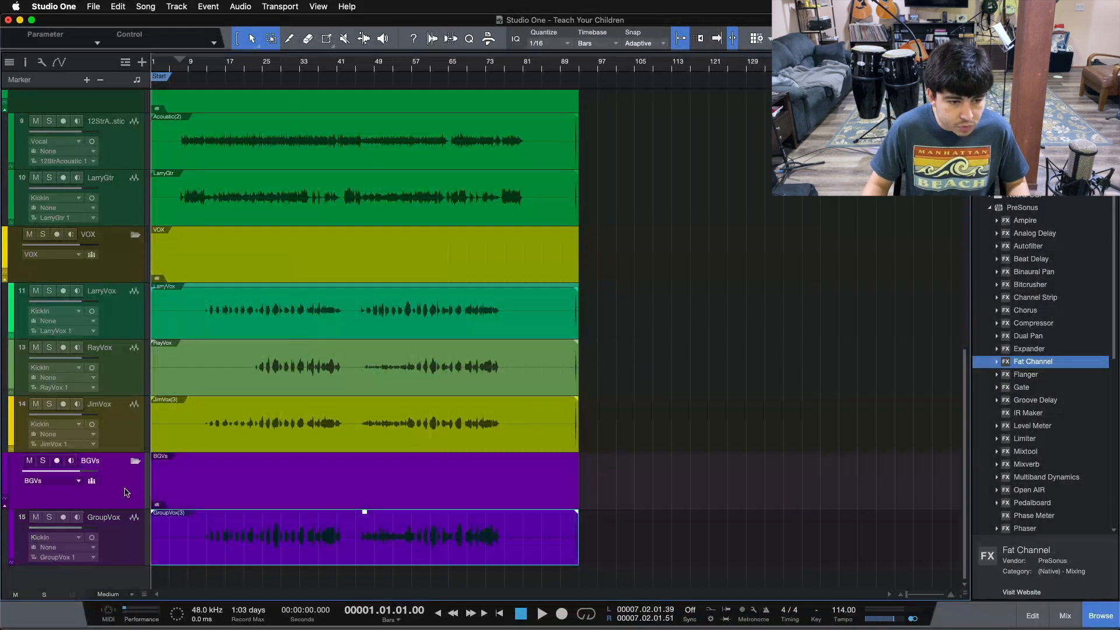
click(124, 537)
drag(125, 548, 133, 434)
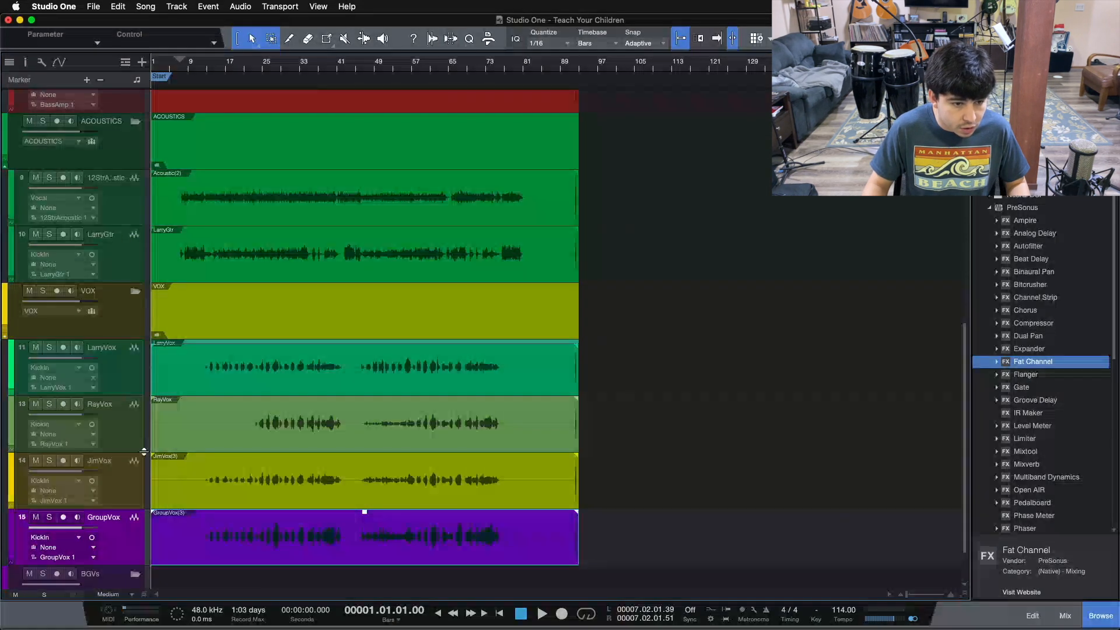
- Delete the BGVs folder, and disable the GroupVox track and take it out of the visible track list
scroll(129, 548, down, 2)
click(127, 555)
key(shift+t)
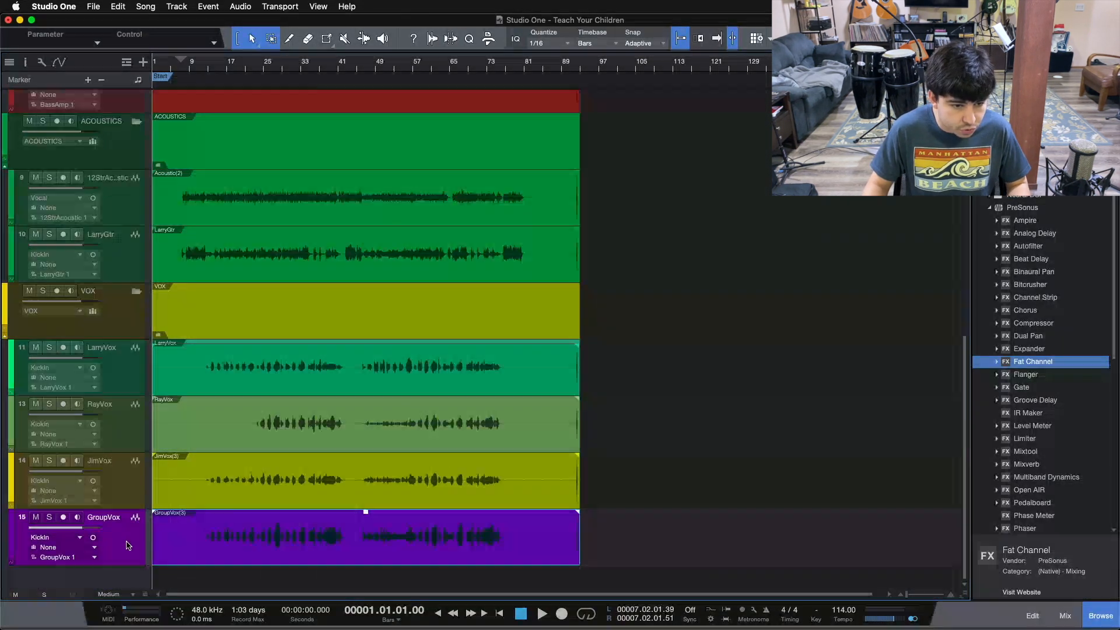
key(shift+d)
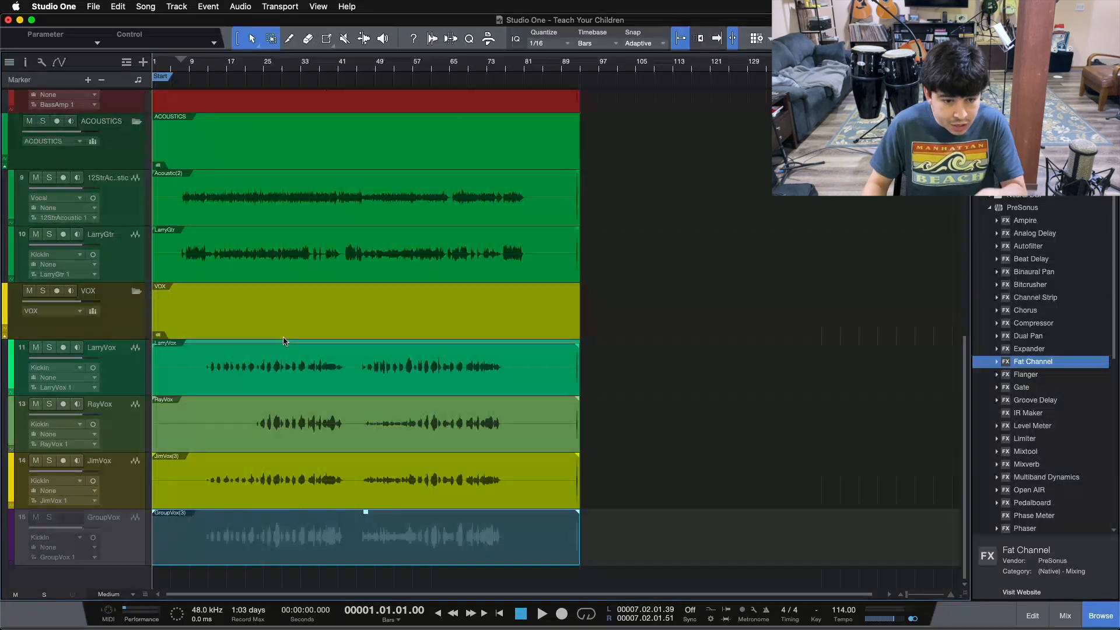
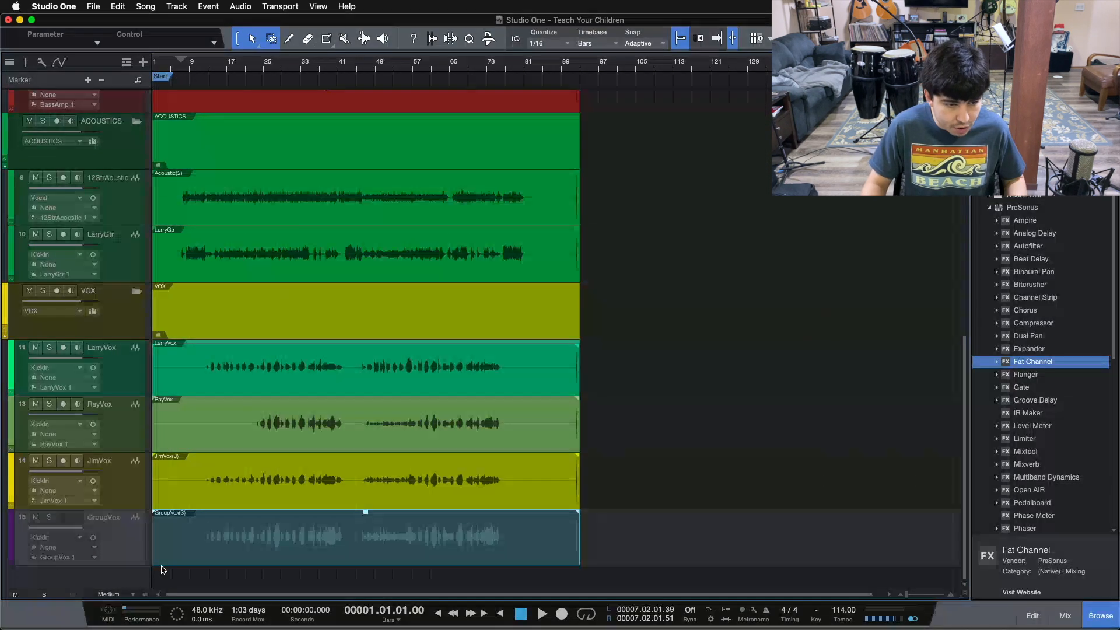
scroll(135, 547, up, 1)
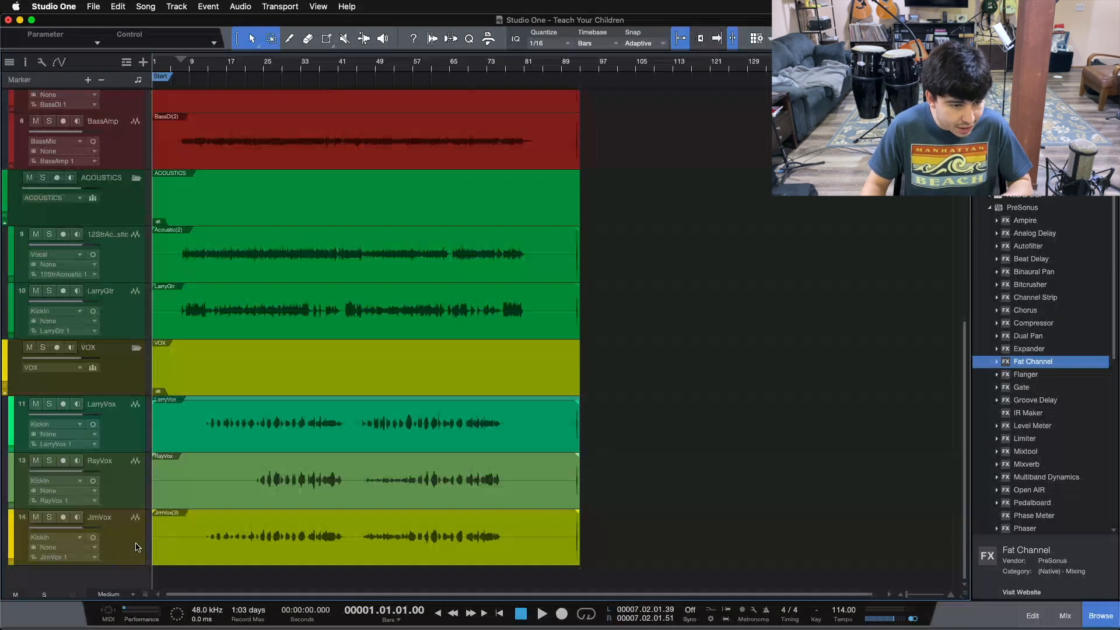
- Color the LarryVox, RayVox and JimVox tracks yellow to match the VOX folder
click(122, 437)
shift+click(124, 525)
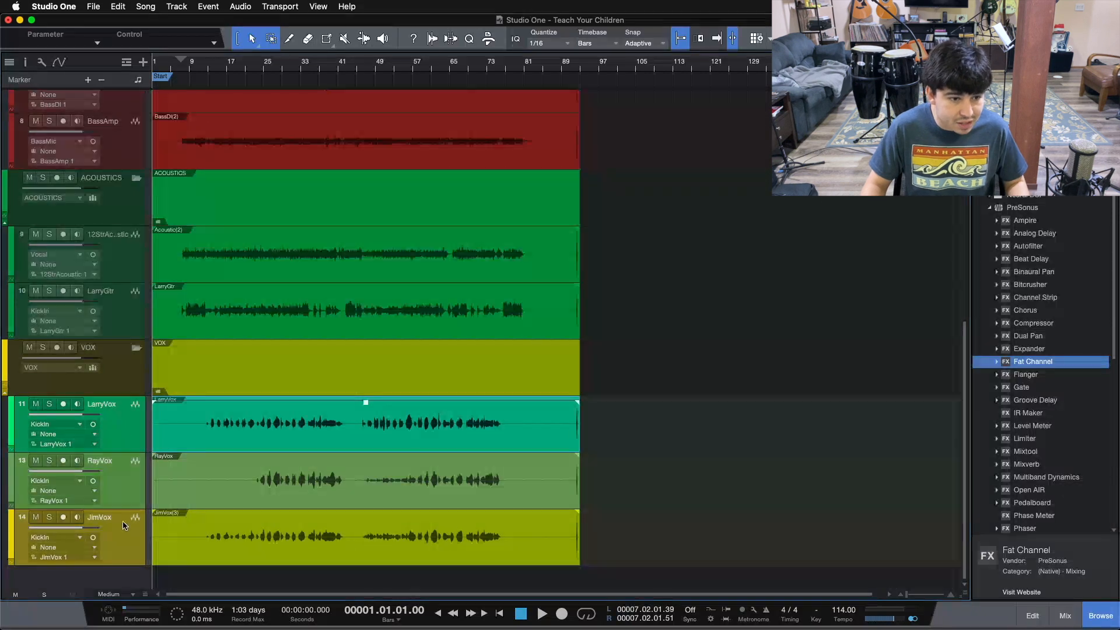
click(12, 423)
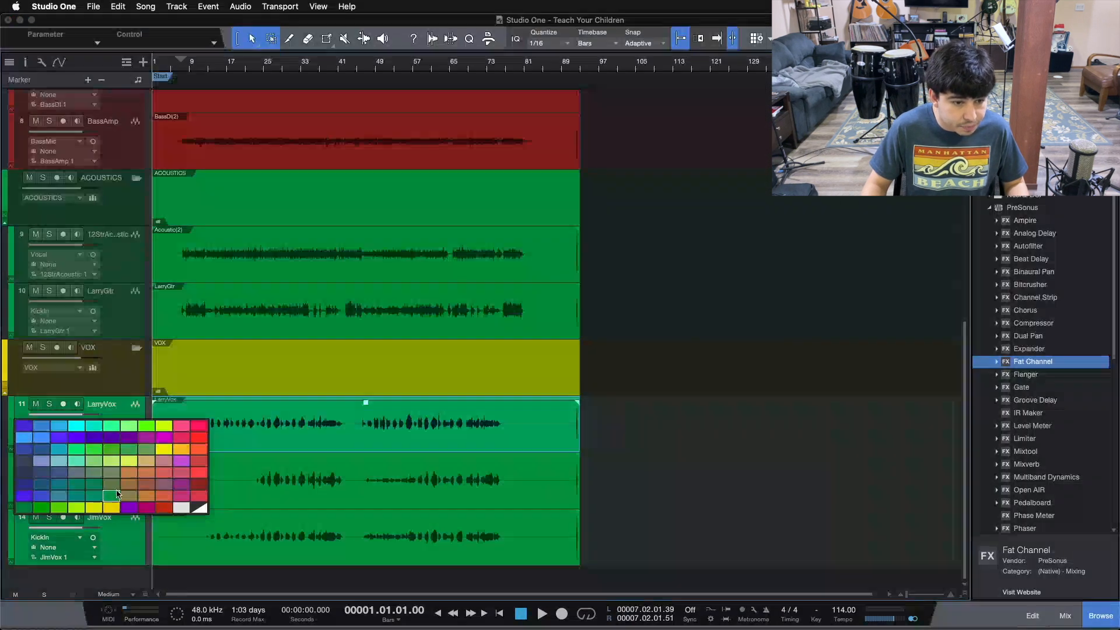
click(70, 434)
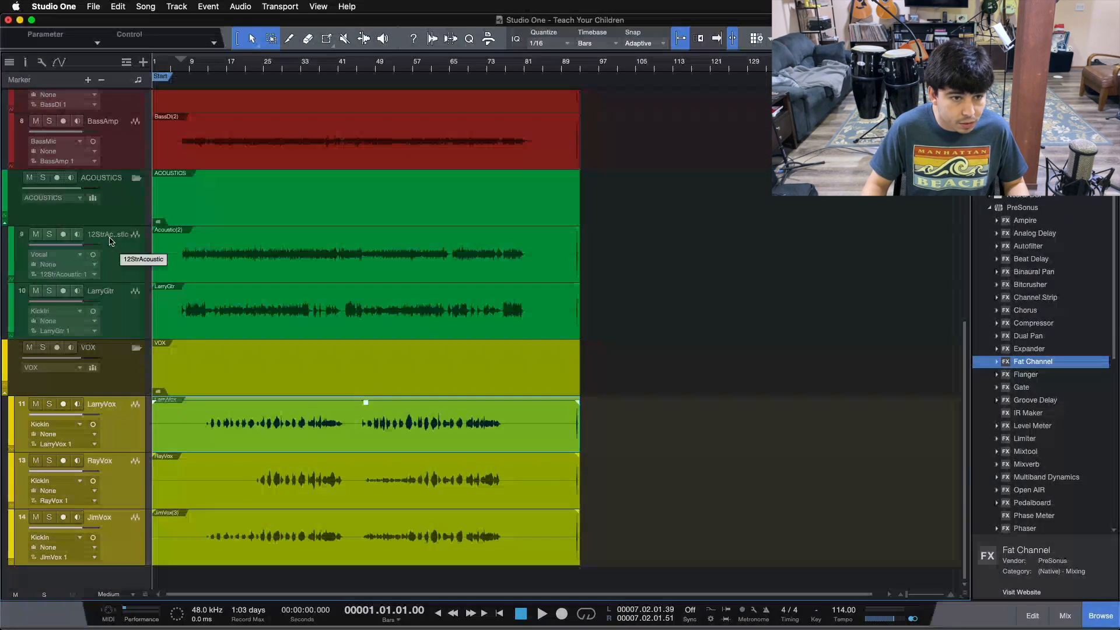
- Rename the 12StrAcoustic track to 12StrJimGtr and move the JimVox track between LarryVox and RayVox
double_click(105, 235)
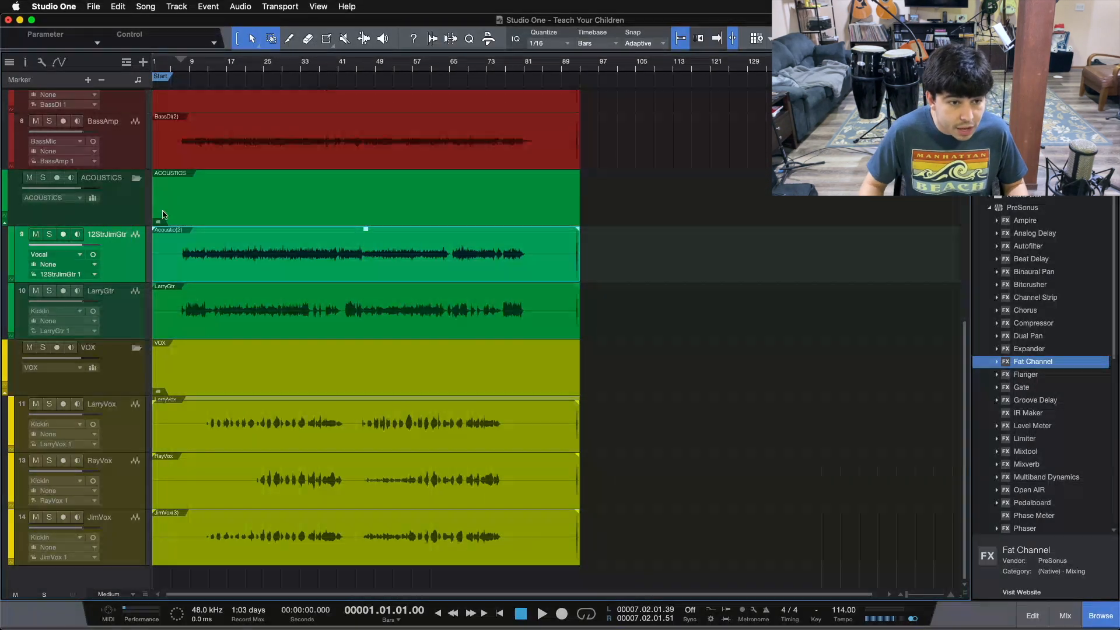
click(127, 442)
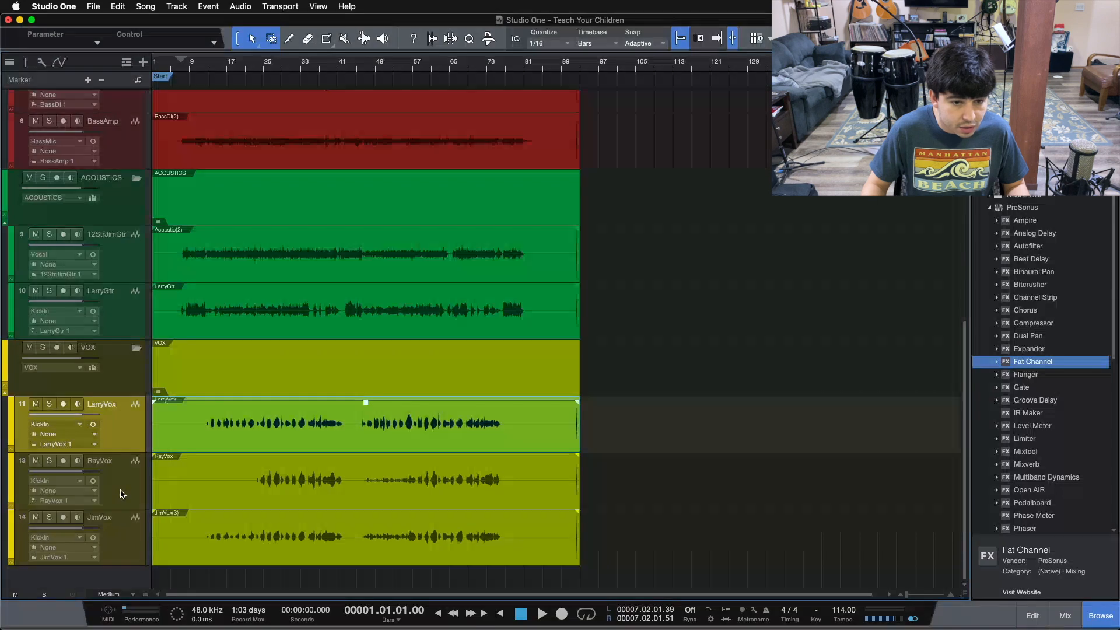
click(111, 482)
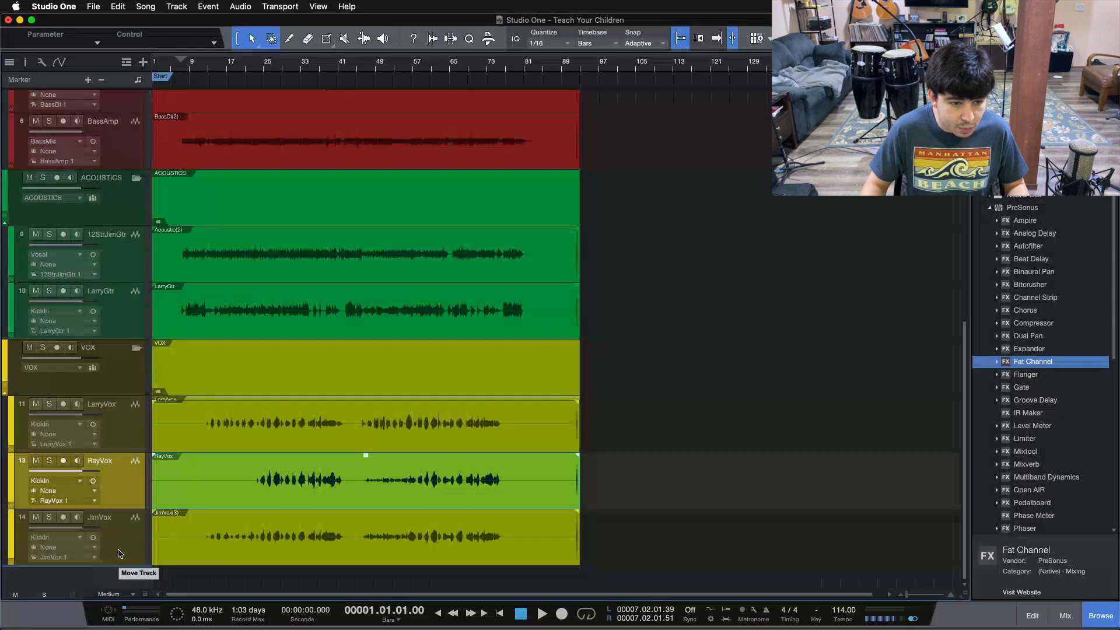
drag(119, 552, 107, 500)
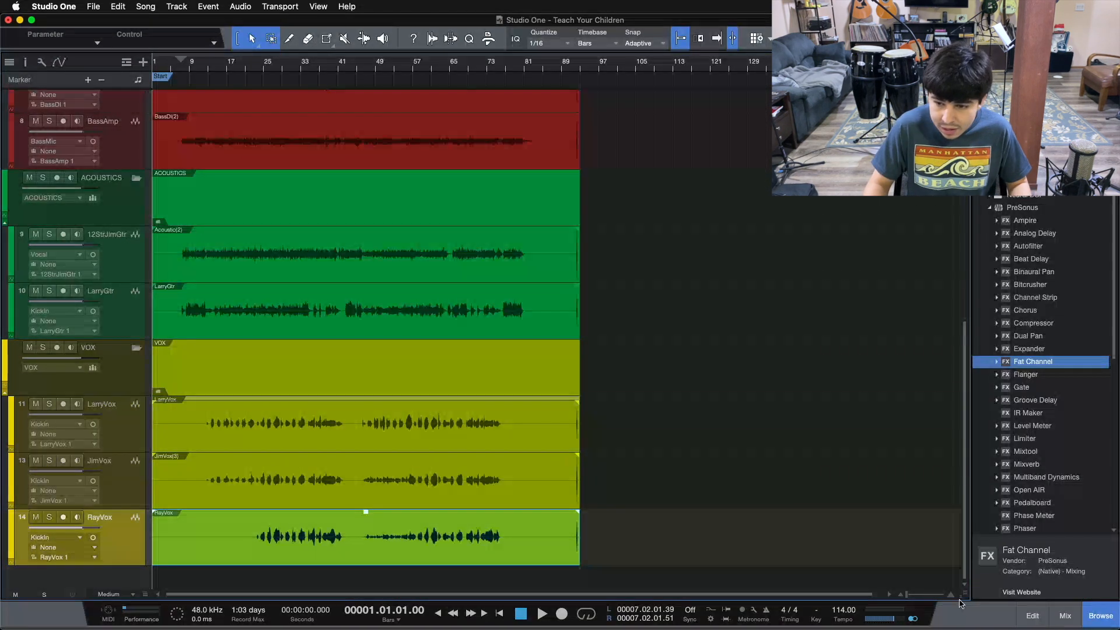
- Delete the trailing audio from bar 86 onward on all drum, bass, acoustic and vocal tracks
mouse_move(962, 589)
mouse_down()
mouse_move(948, 485)
mouse_move(959, 574)
mouse_up()
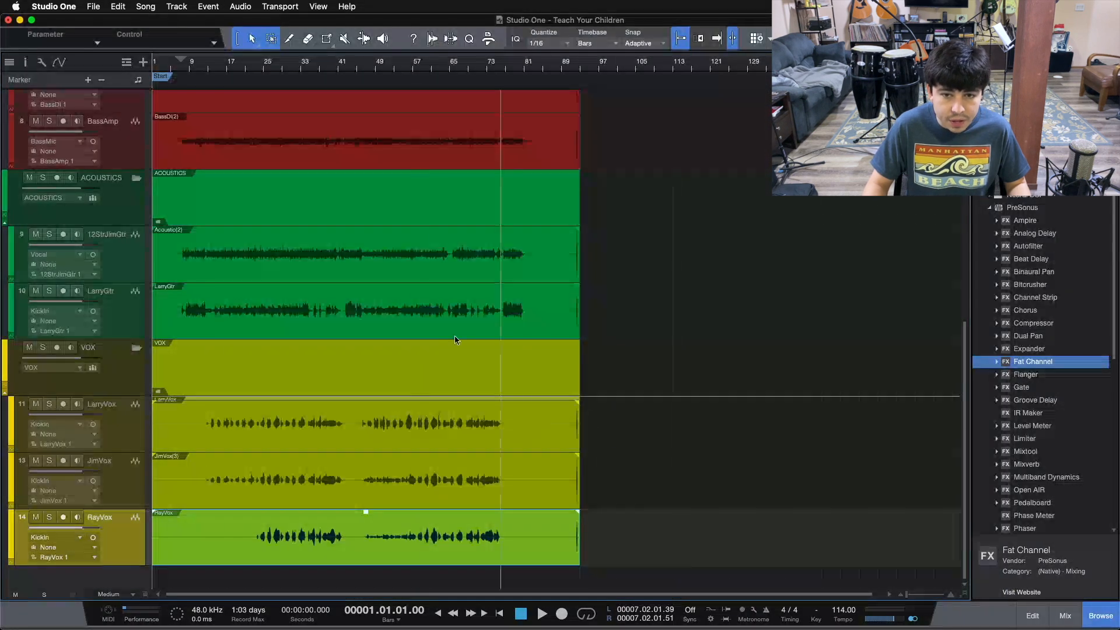
scroll(577, 289, up, 10)
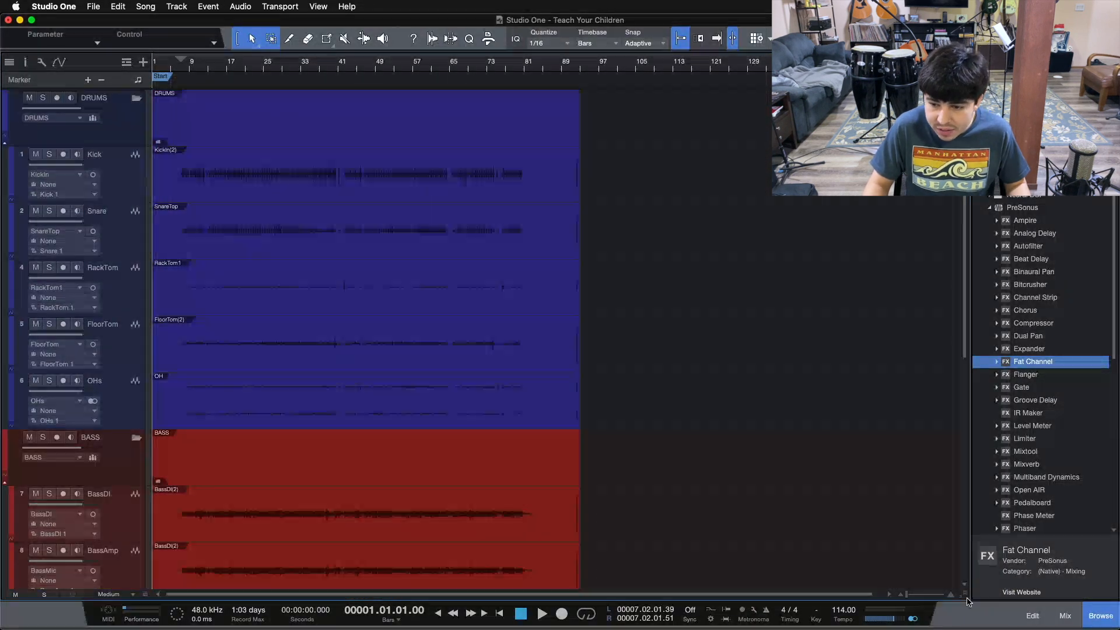
drag(964, 596, 951, 489)
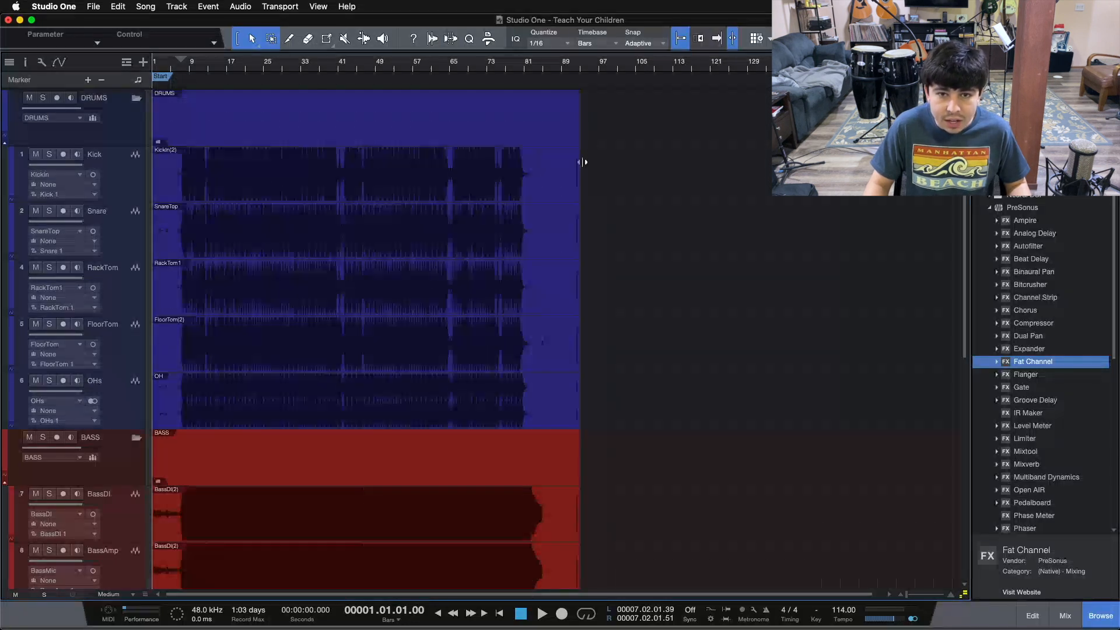
drag(552, 83, 515, 100)
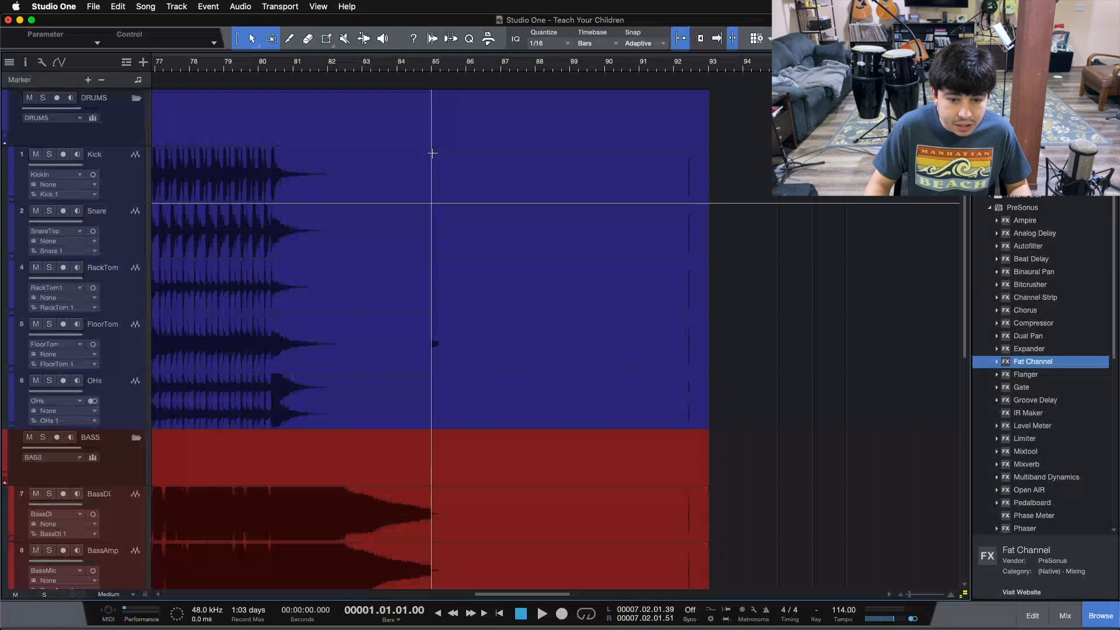
drag(465, 156, 734, 537)
key(Delete)
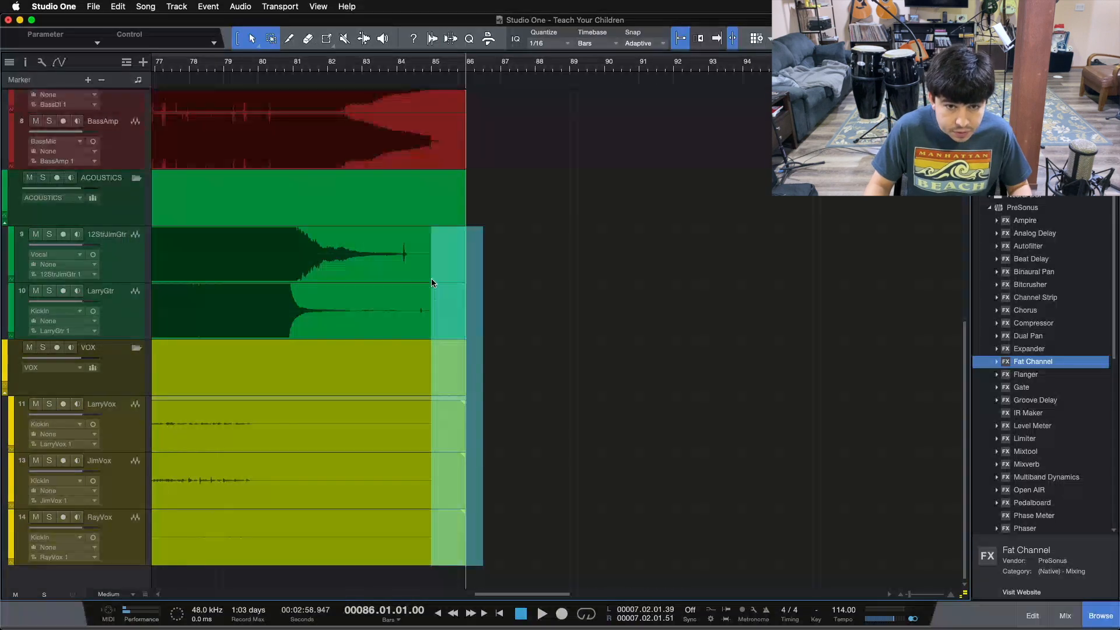
- Select the ends of the audio events on all tracks and fade them out up to bar 86
scroll(431, 280, up, 8)
drag(482, 583, 427, 156)
key(z)
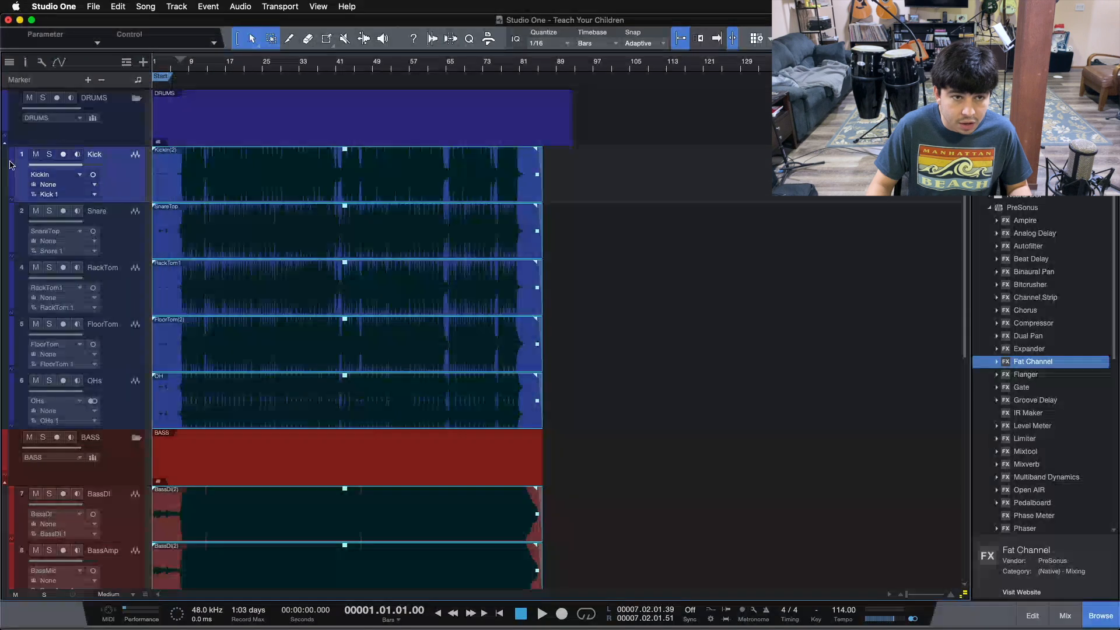
- Play the song's opening from bar 1 and examine the beginnings of the drum, bass, acoustic and vocal tracks
drag(160, 66, 684, 134)
scroll(684, 134, down, 8)
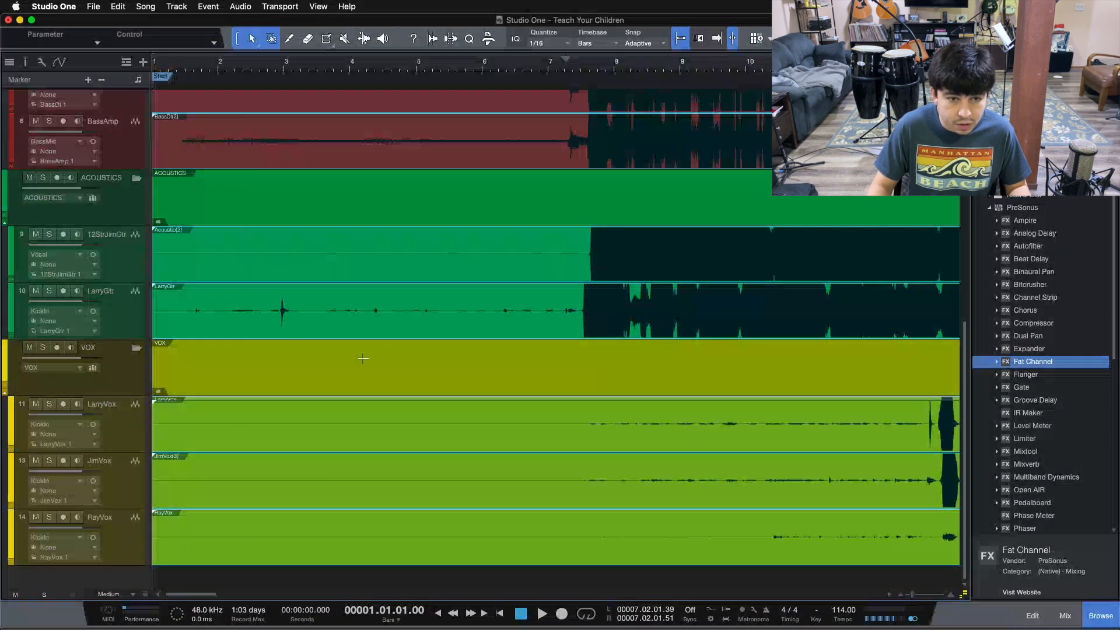
scroll(278, 191, up, 3)
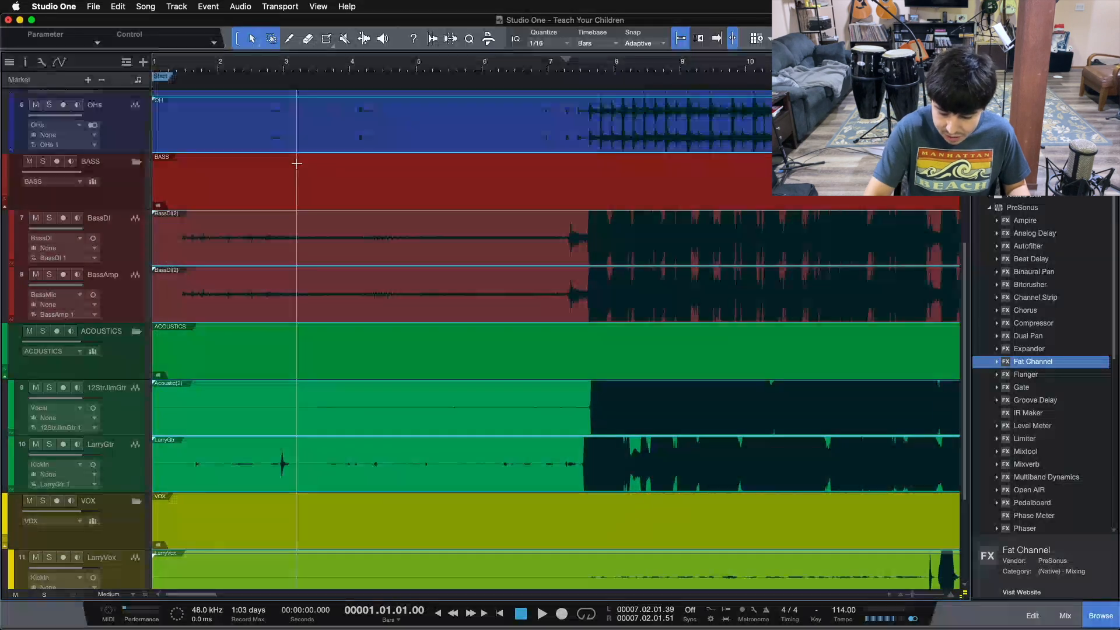
key(space)
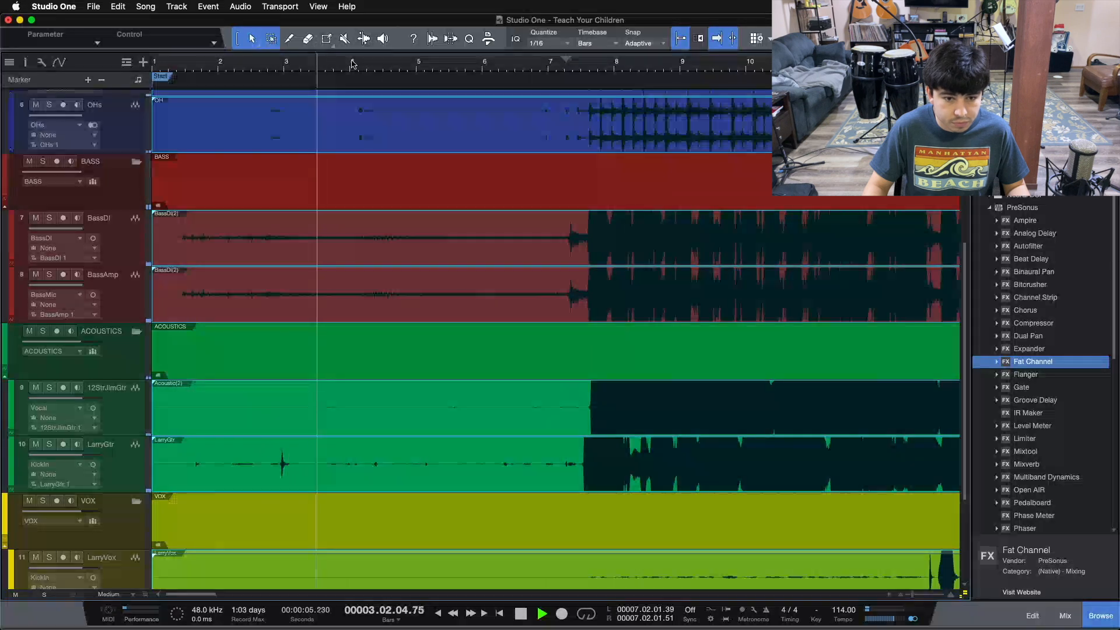
scroll(417, 294, down, 3)
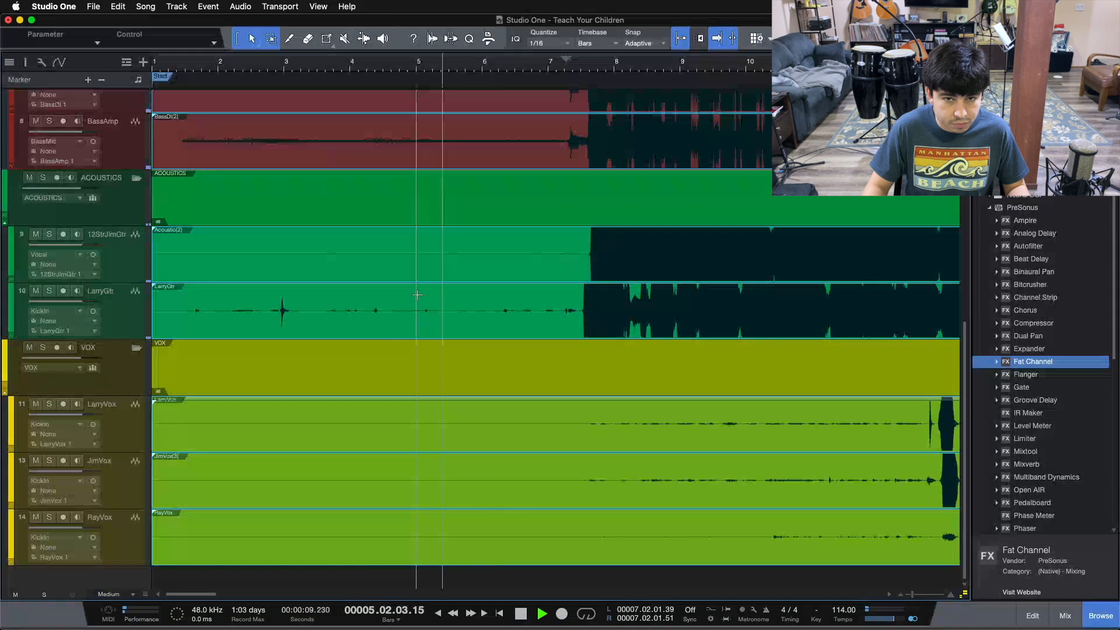
scroll(417, 295, up, 4)
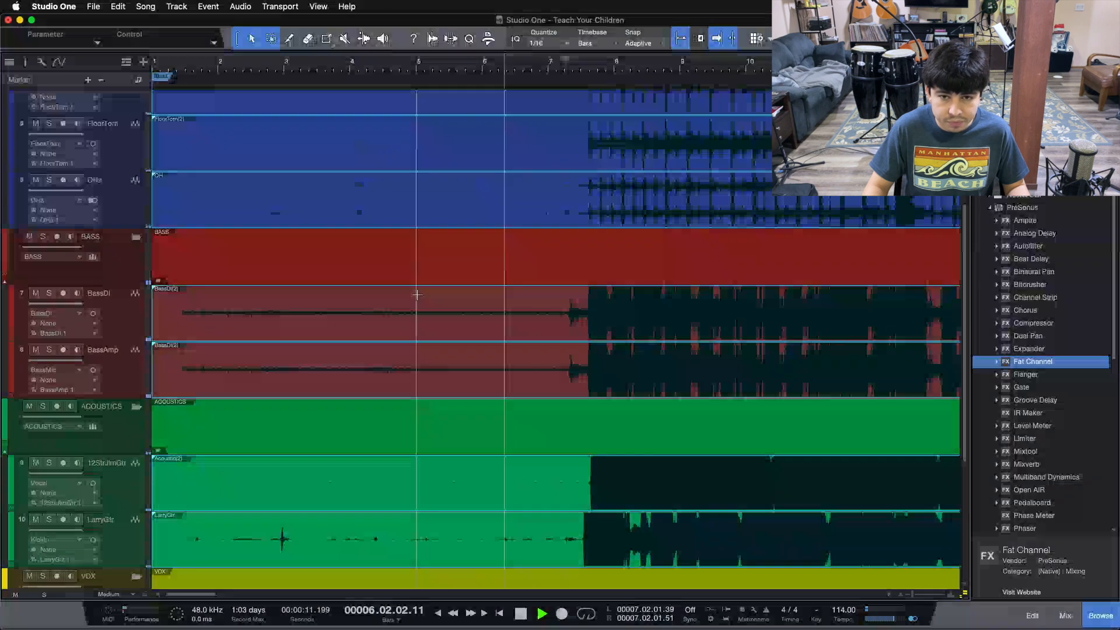
scroll(417, 295, up, 3)
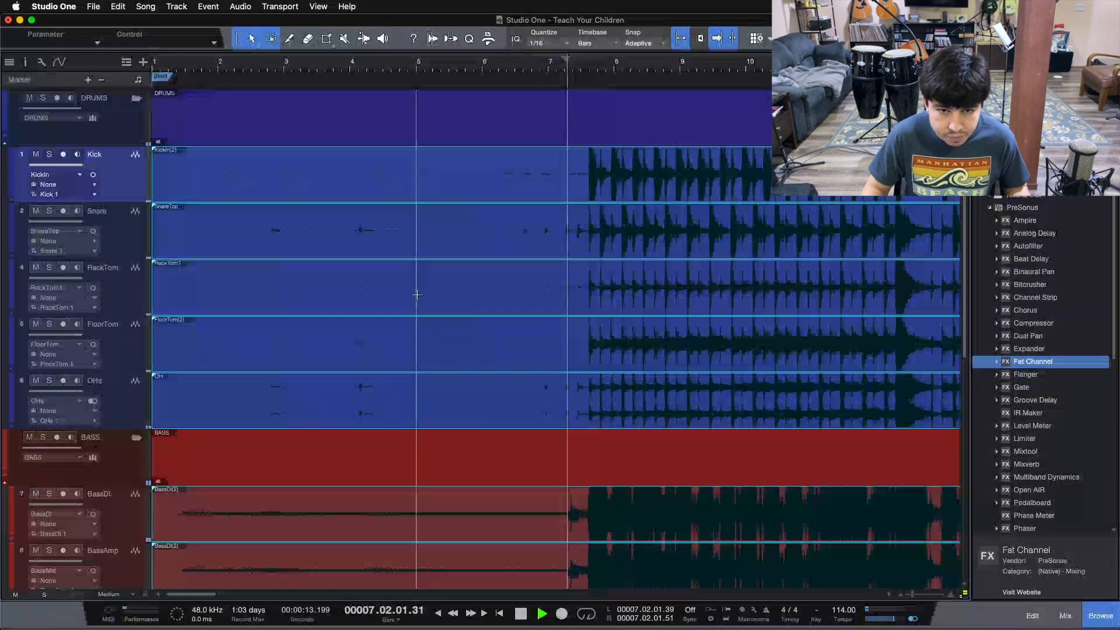
key(space)
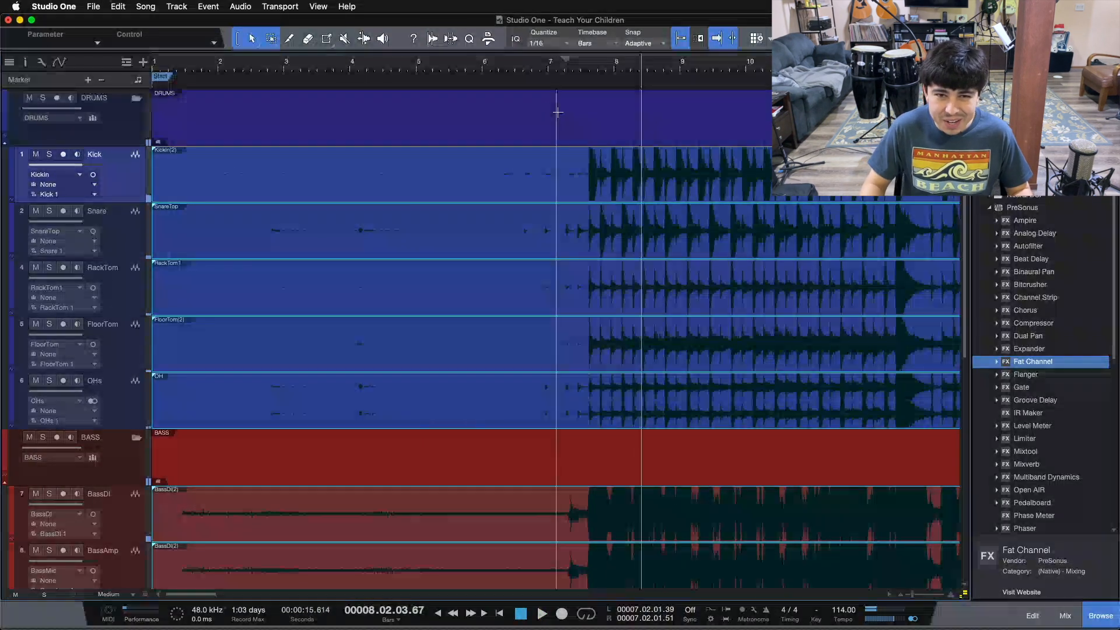
- Deselect the events and move the song's End marker to bar 89
key(shift+f)
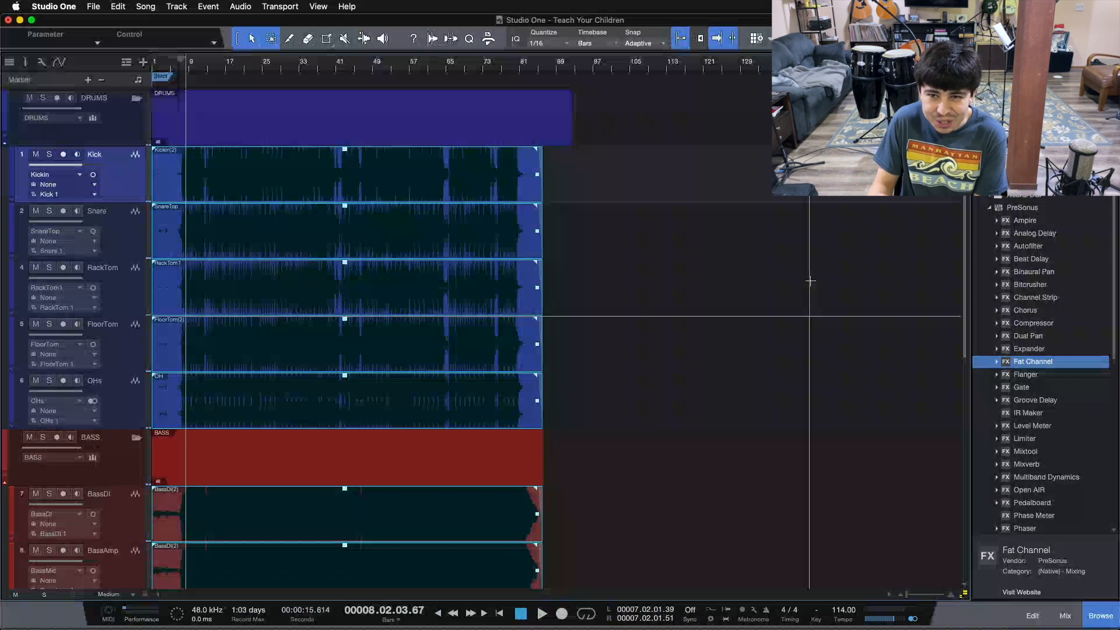
click(795, 253)
mouse_move(814, 77)
mouse_down()
mouse_move(541, 82)
mouse_move(555, 80)
mouse_up()
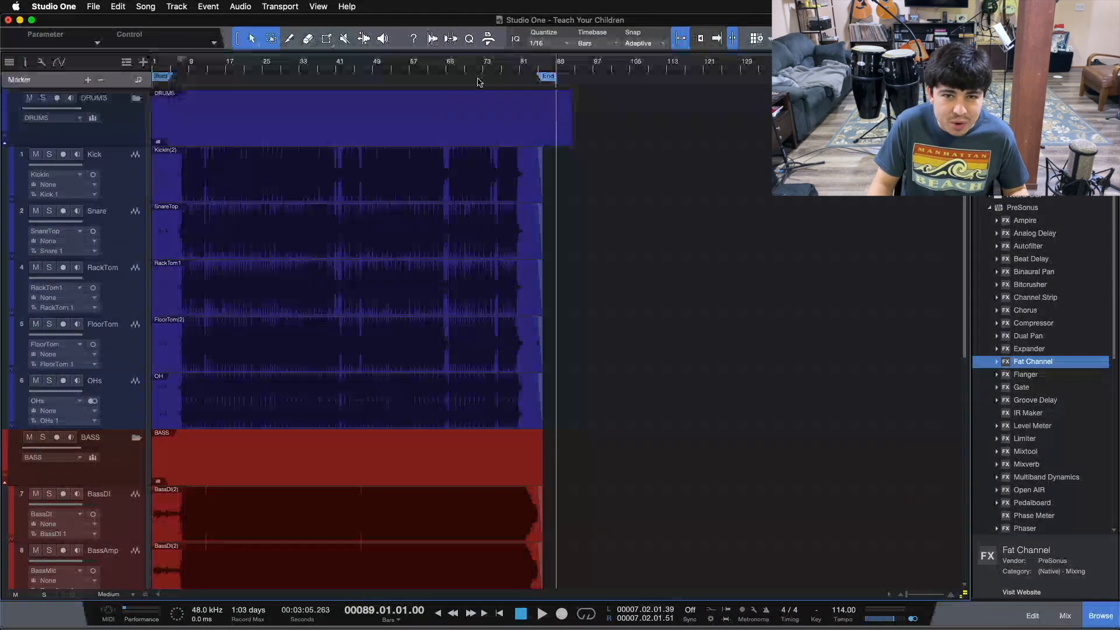
drag(168, 64, 510, 111)
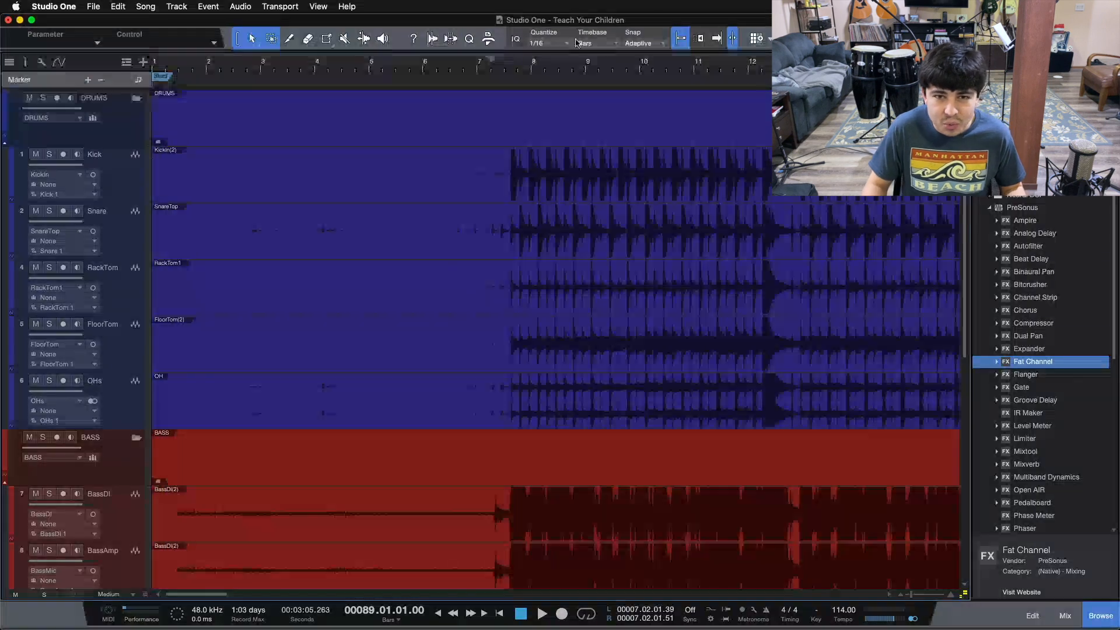
drag(547, 67, 270, 3)
- Reduce the waveform display zoom and look over the audio events on every track
drag(962, 599, 962, 609)
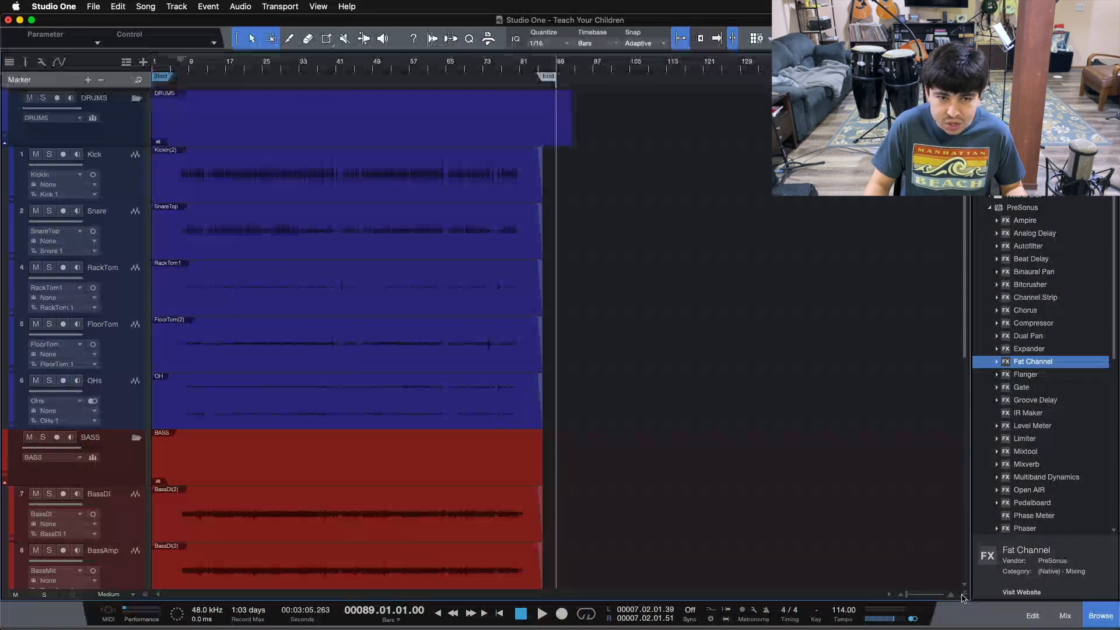
click(115, 167)
scroll(282, 487, down, 6)
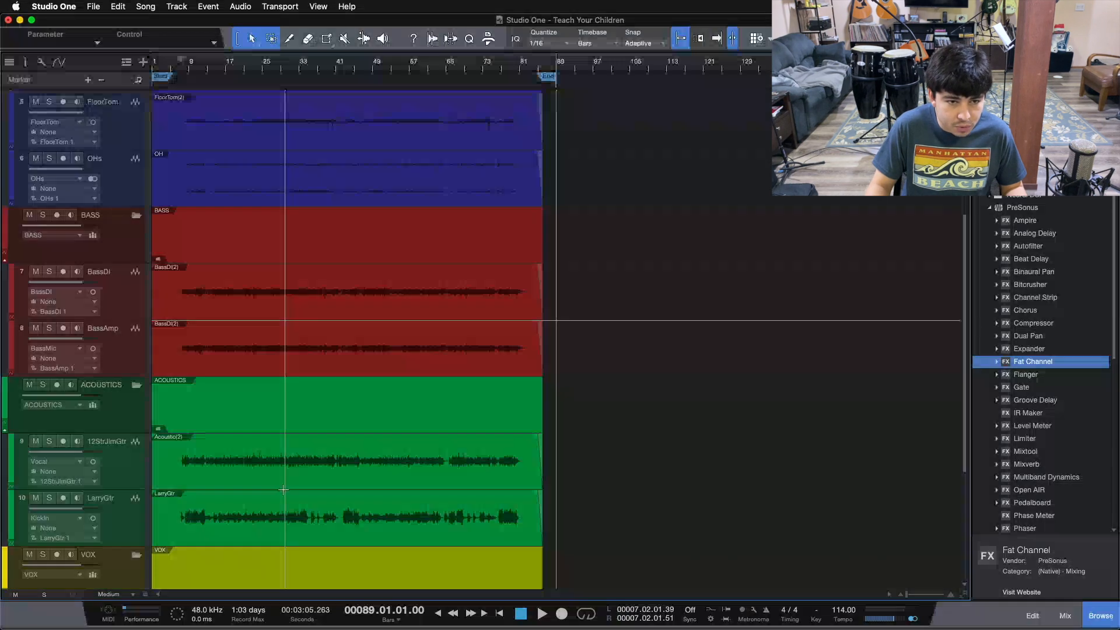
scroll(282, 487, up, 6)
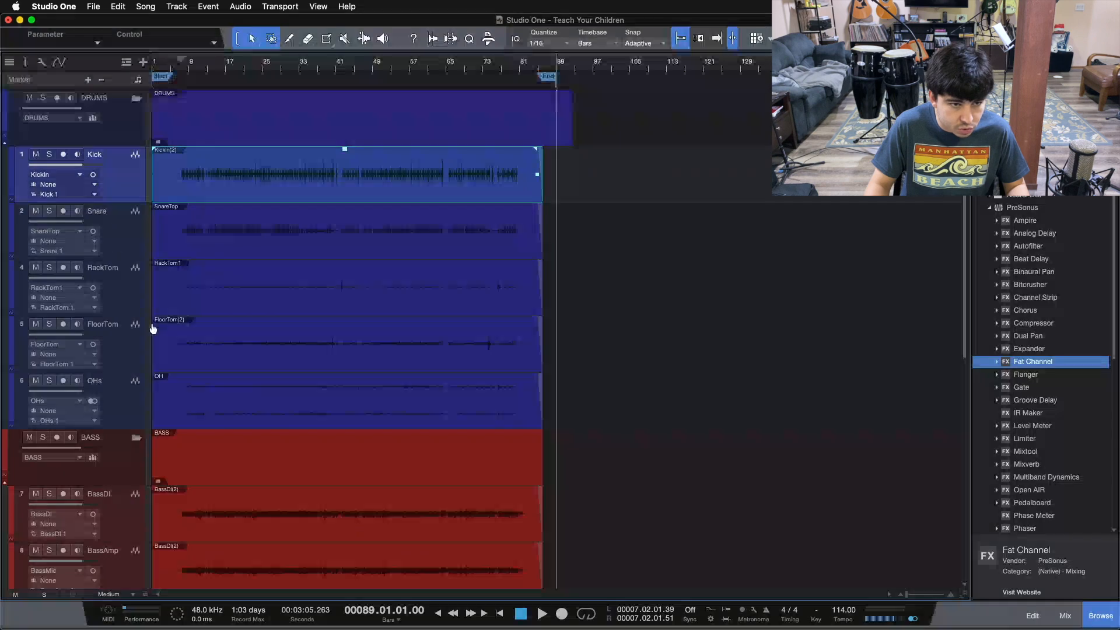
- Show the mixer and remove the KickLvl and SnareLvl bus channels
key(F3)
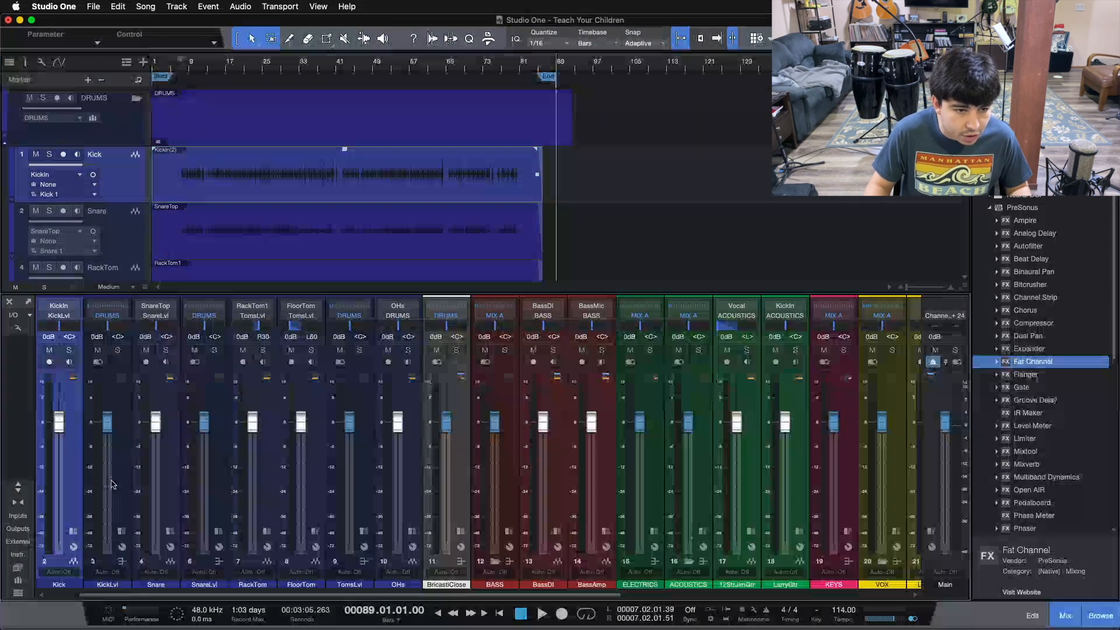
right_click(114, 479)
click(119, 453)
right_click(119, 452)
click(151, 345)
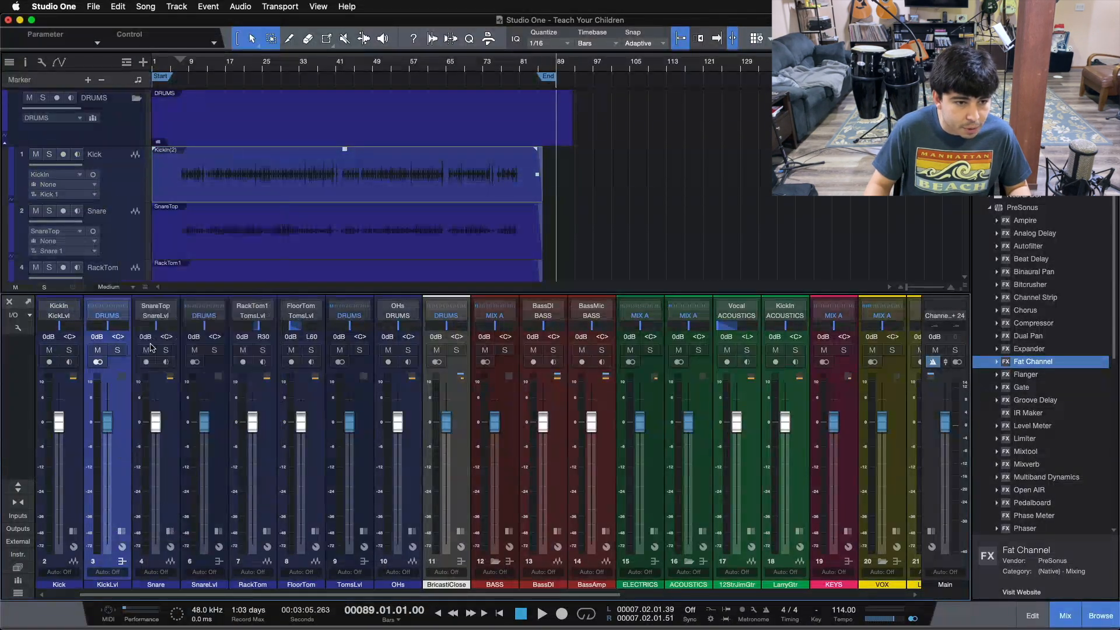
right_click(162, 478)
right_click(170, 413)
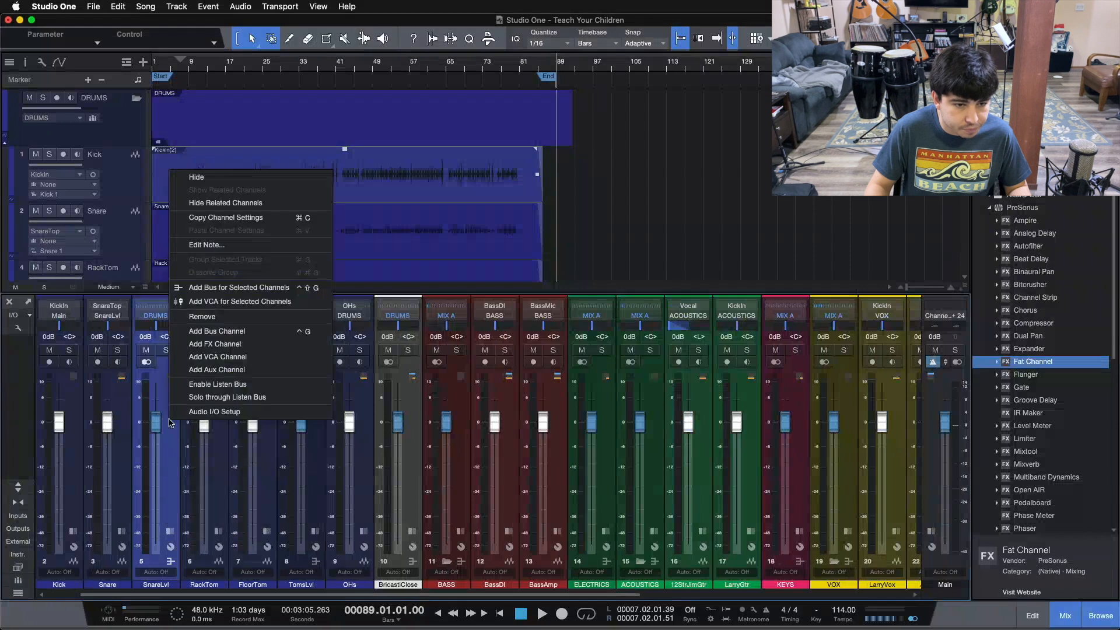
click(192, 316)
- Remove the TomsLvl bus channel from the mixer
right_click(261, 468)
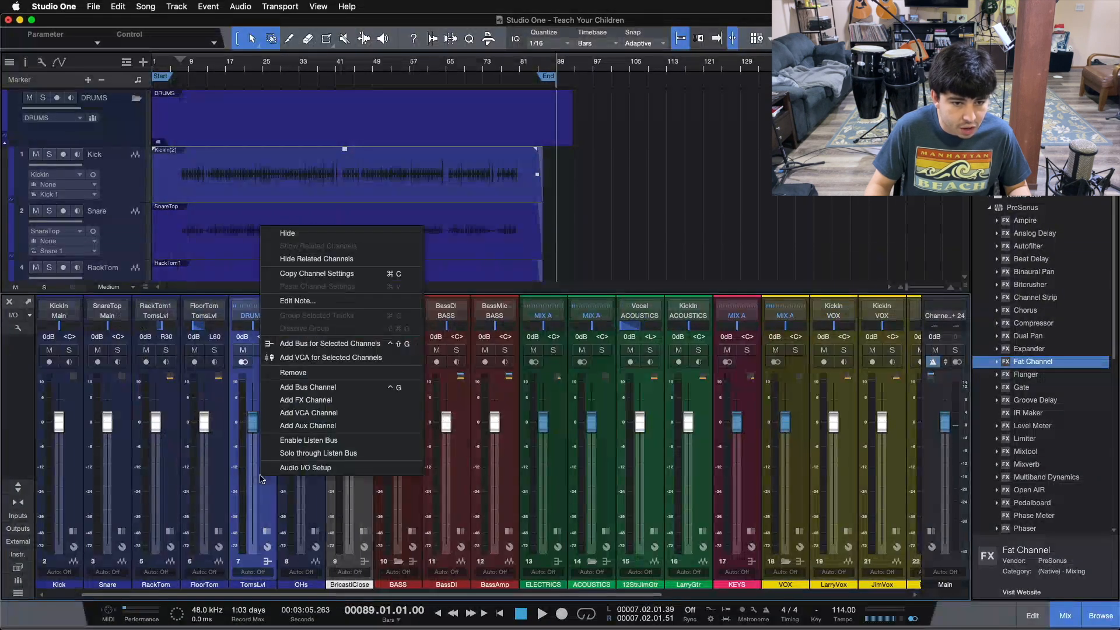
click(285, 362)
right_click(264, 455)
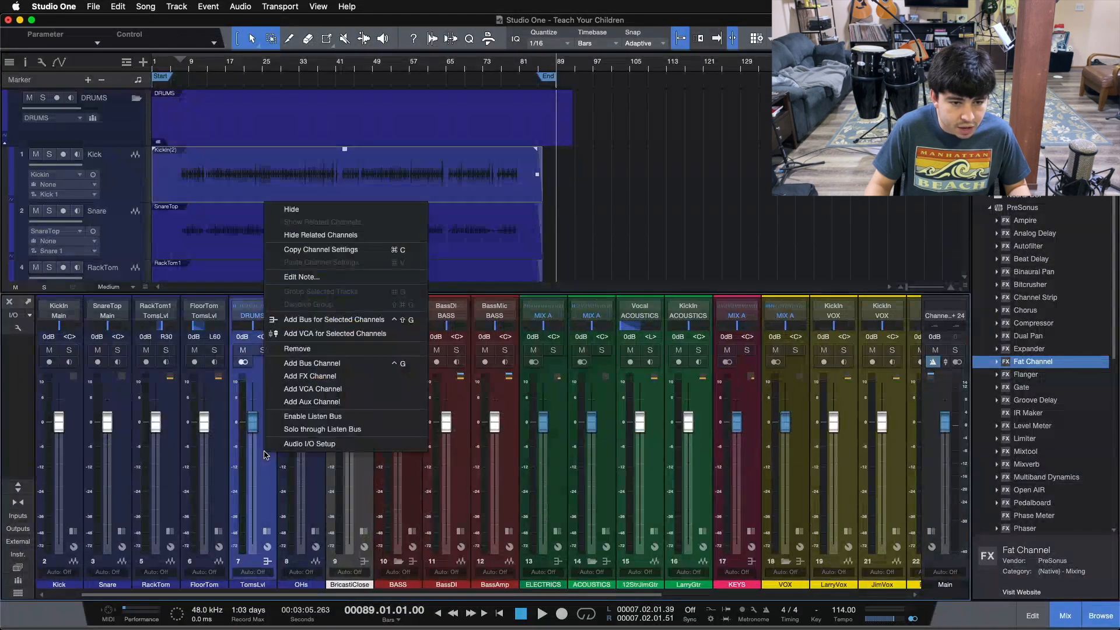
click(279, 343)
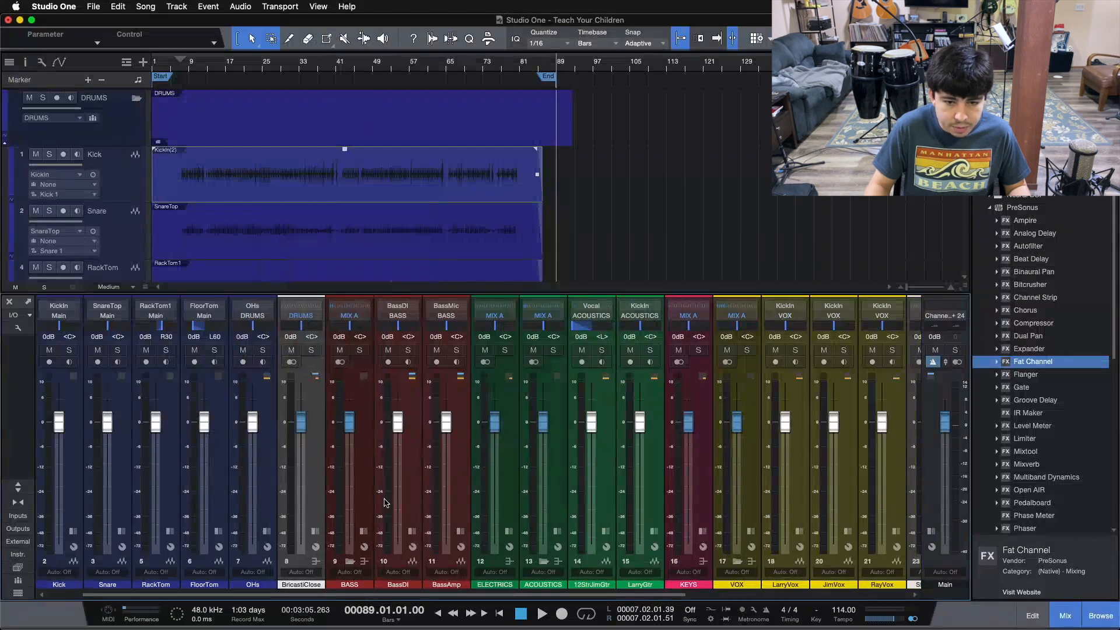
- Remove the ELECTRICS and KEYS channels and the purple channel that follows MIXBUS
right_click(514, 480)
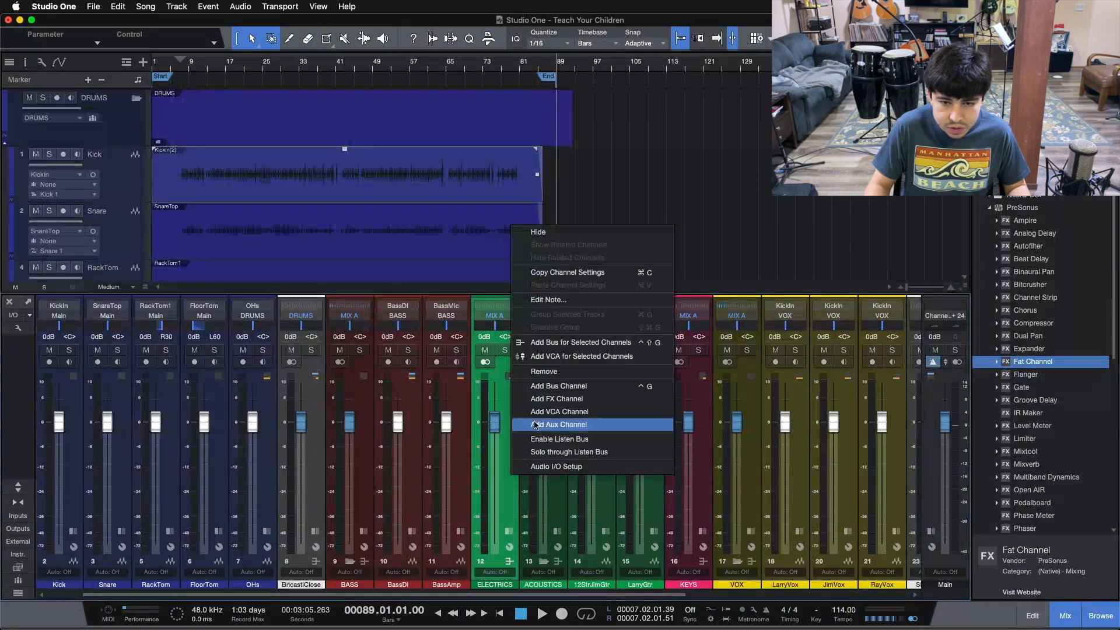
click(534, 367)
right_click(653, 473)
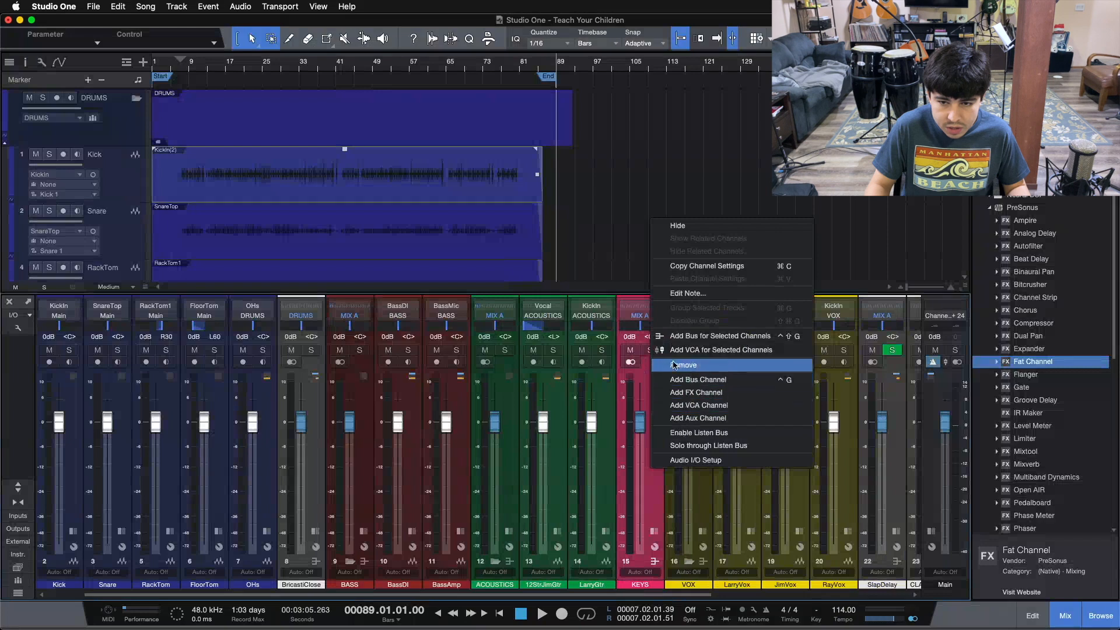
click(671, 364)
scroll(654, 595, right, 5)
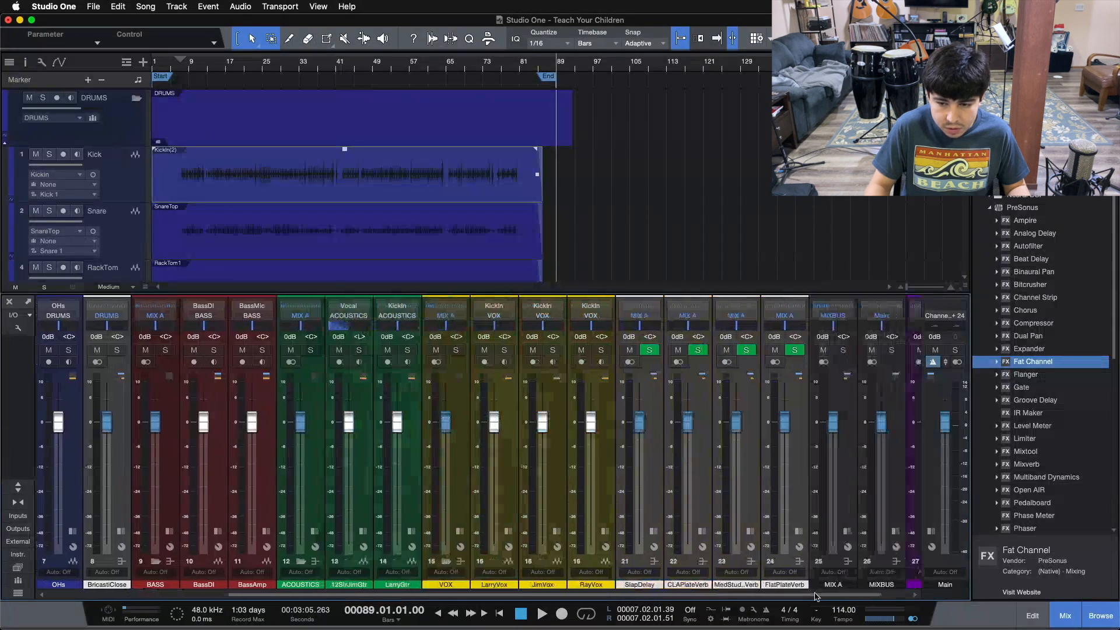
right_click(904, 475)
click(930, 385)
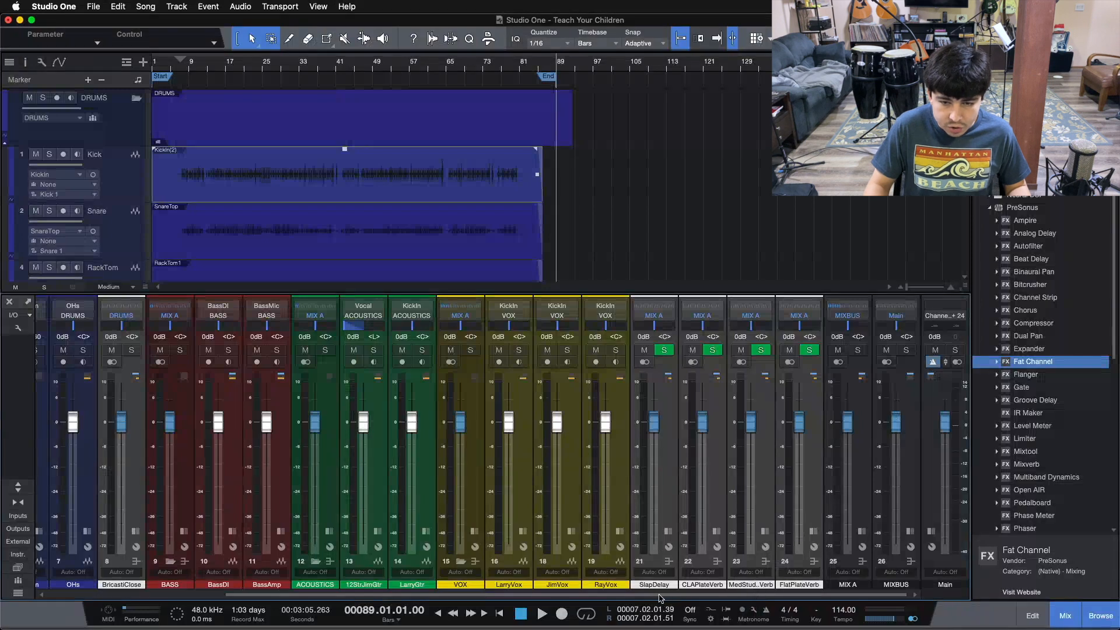
- Solo the Kick channel and play it from bar 7
scroll(661, 598, left, 5)
click(123, 471)
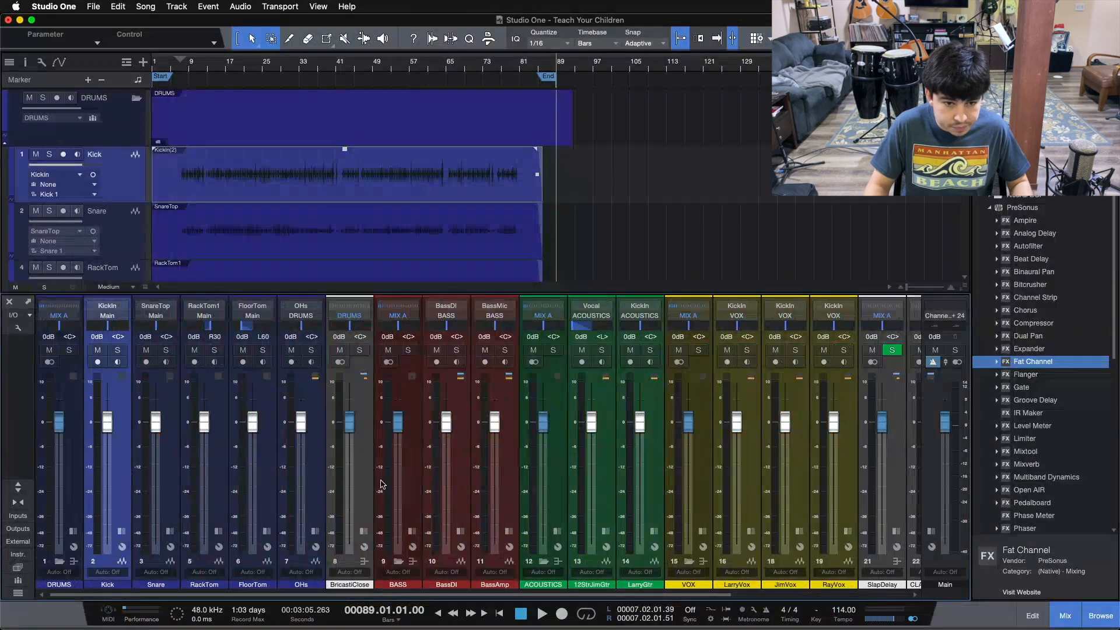
click(118, 349)
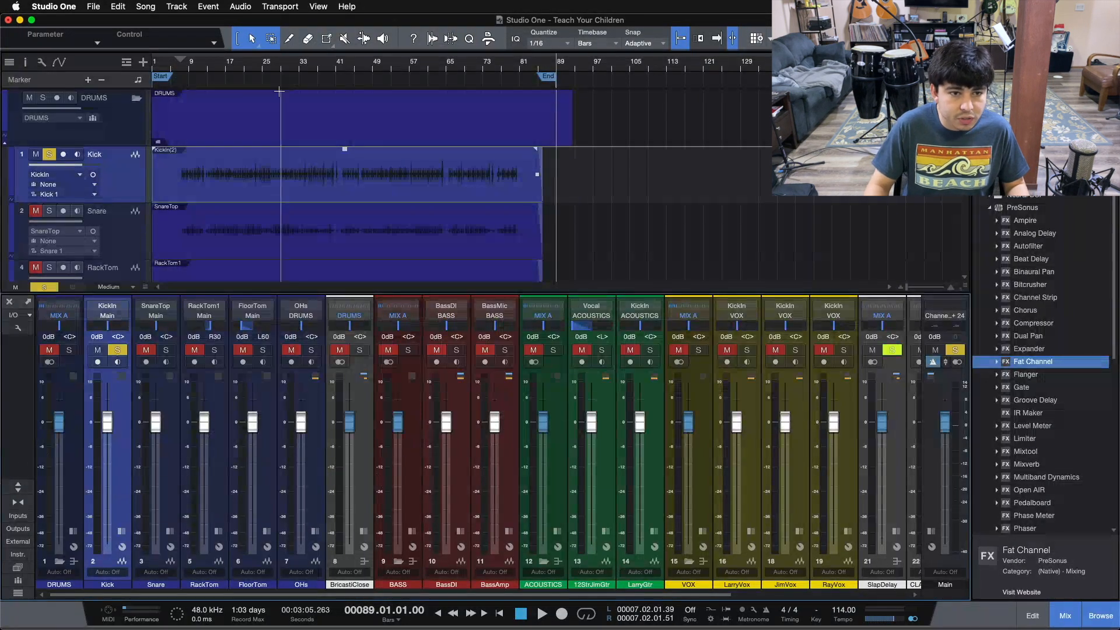
click(182, 66)
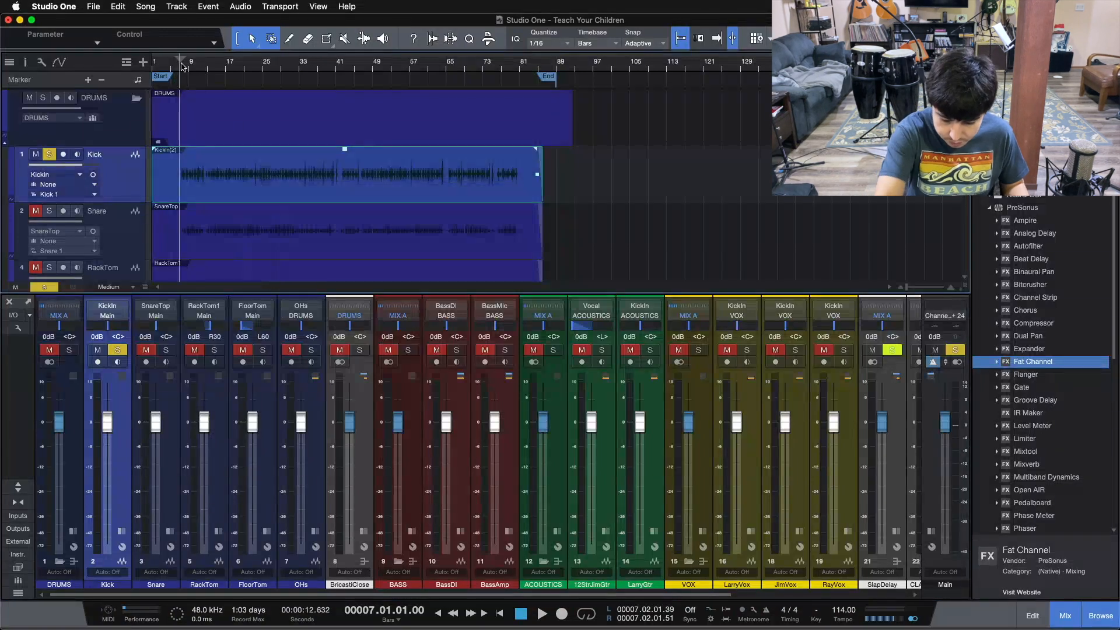
key(space)
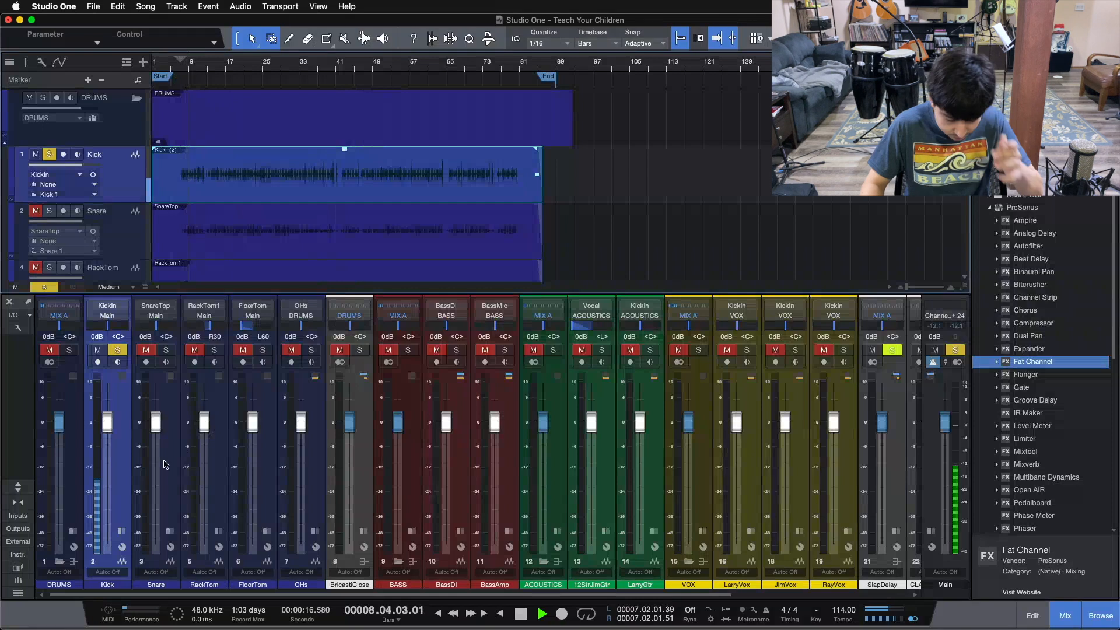
- Expand the Kick channel's inserts, add a Fat Channel effect and choose its Alpine EQ-550 equalizer
click(121, 531)
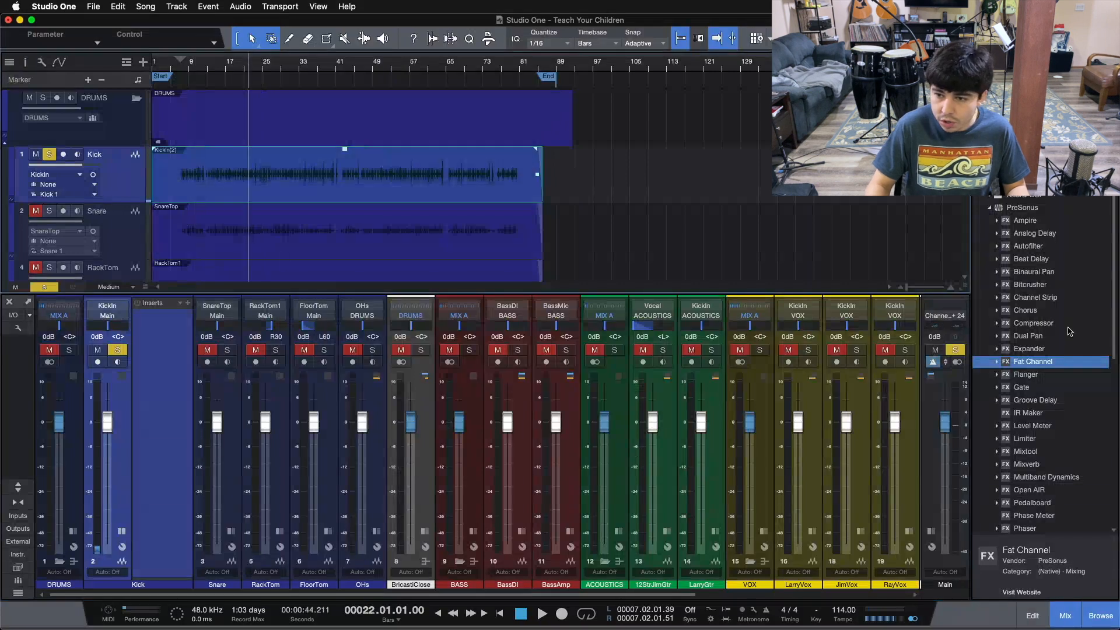
drag(1073, 361, 1090, 484)
drag(93, 359, 162, 380)
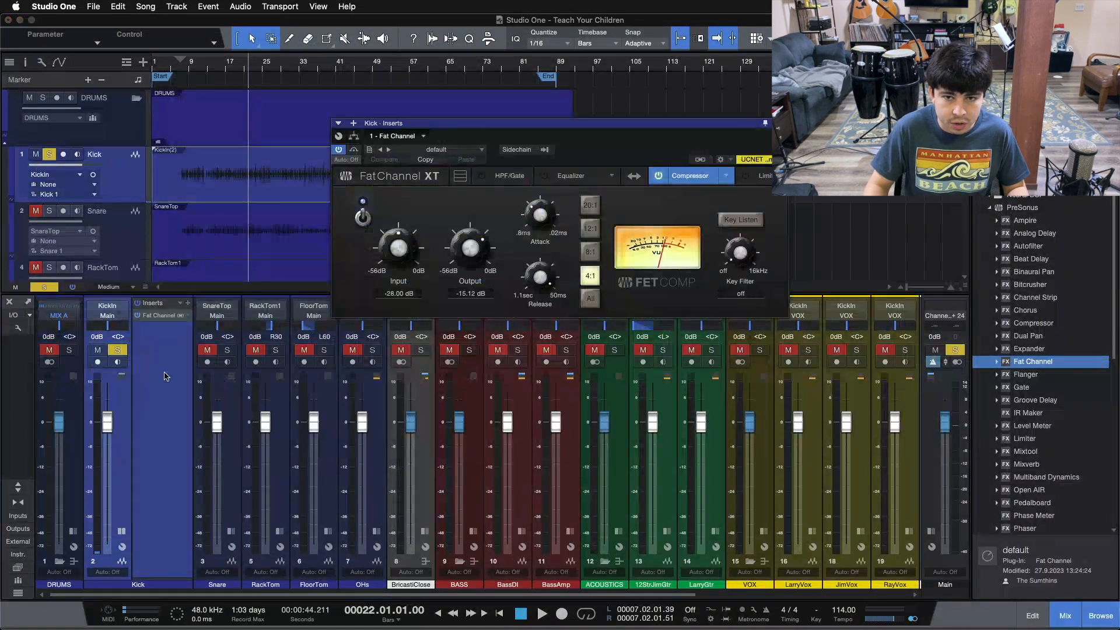
click(611, 176)
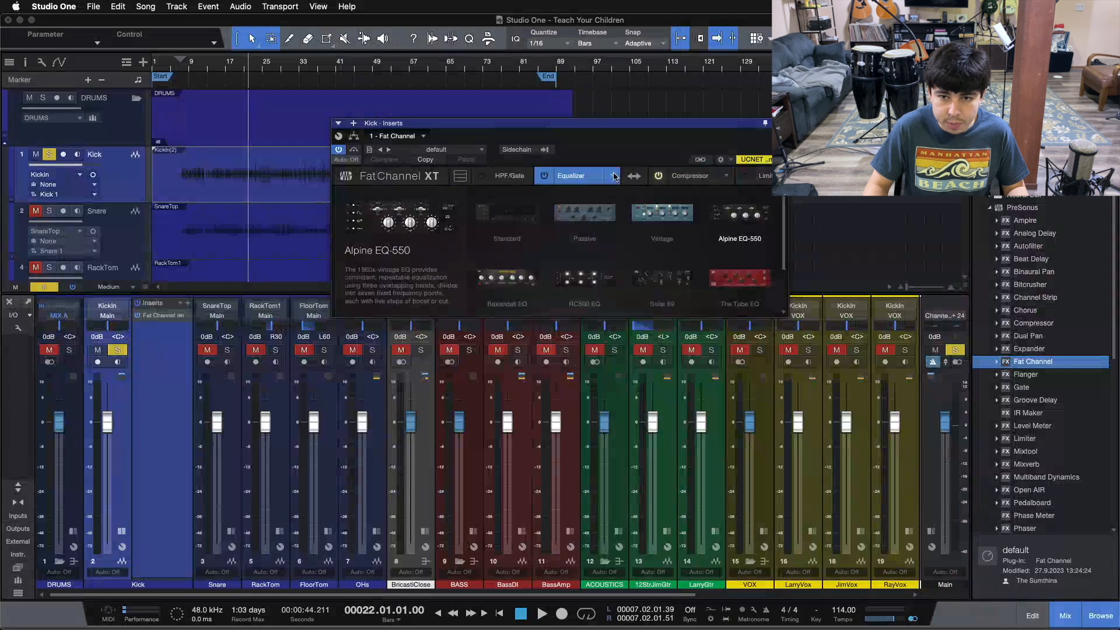
click(739, 214)
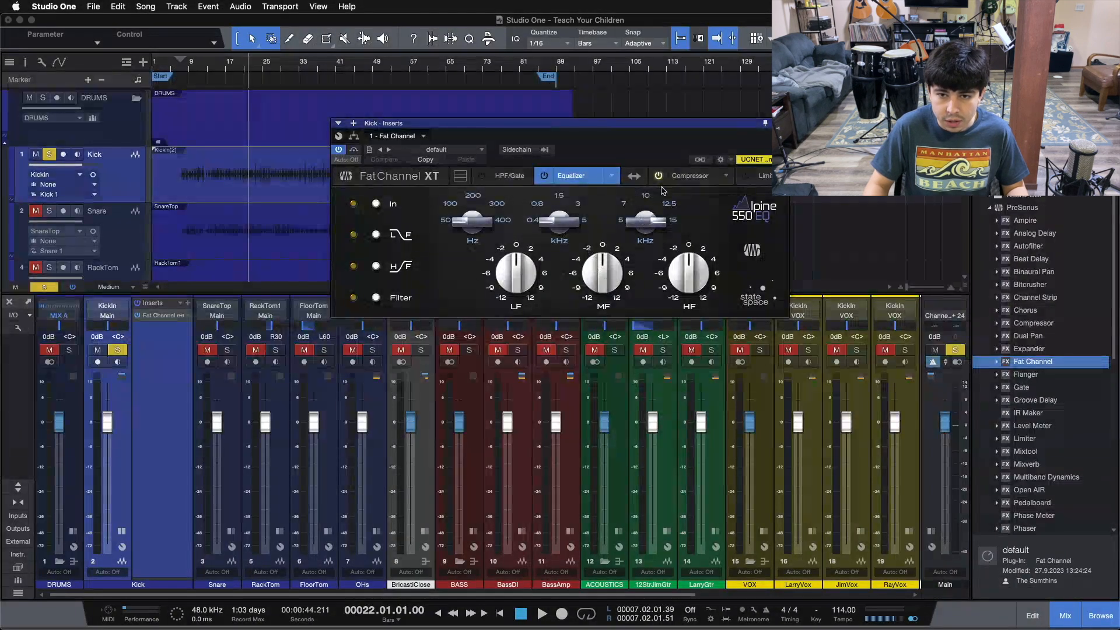
- Switch the Kick's Fat Channel compressor to Comp 160, set its compression to 2.0:1 and return to the equalizer
click(690, 176)
click(725, 176)
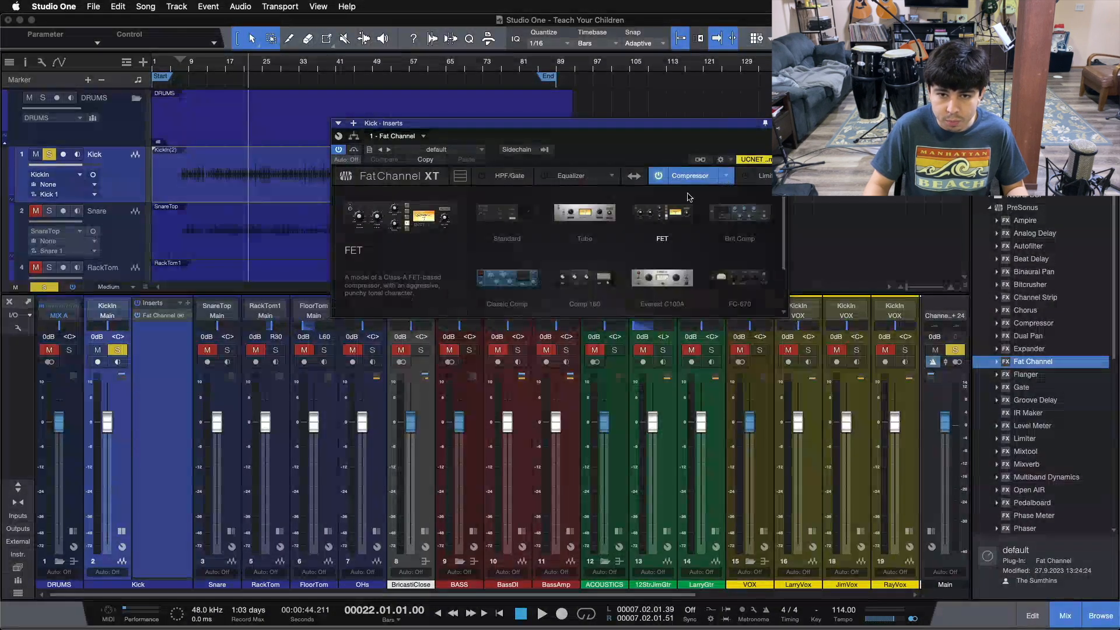
click(589, 275)
scroll(484, 252, up, 2)
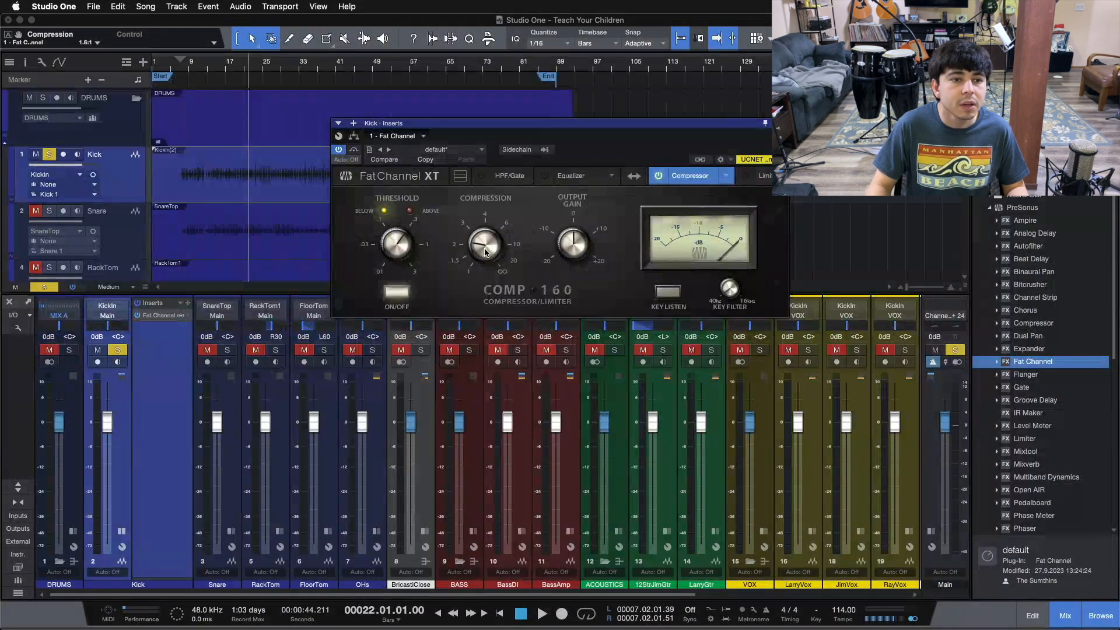
scroll(484, 252, up, 1)
scroll(484, 252, up, 1)
click(588, 174)
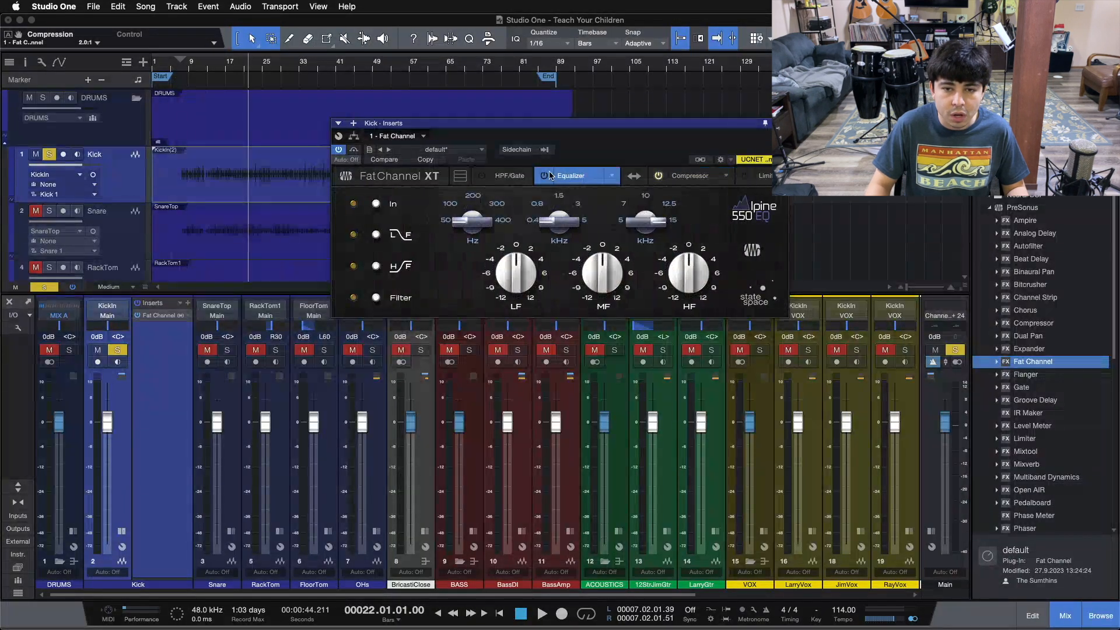
- Turn on the Kick's Alpine EQ-550 equalizer and play the kick from about bar 7
click(276, 135)
drag(265, 65, 333, 80)
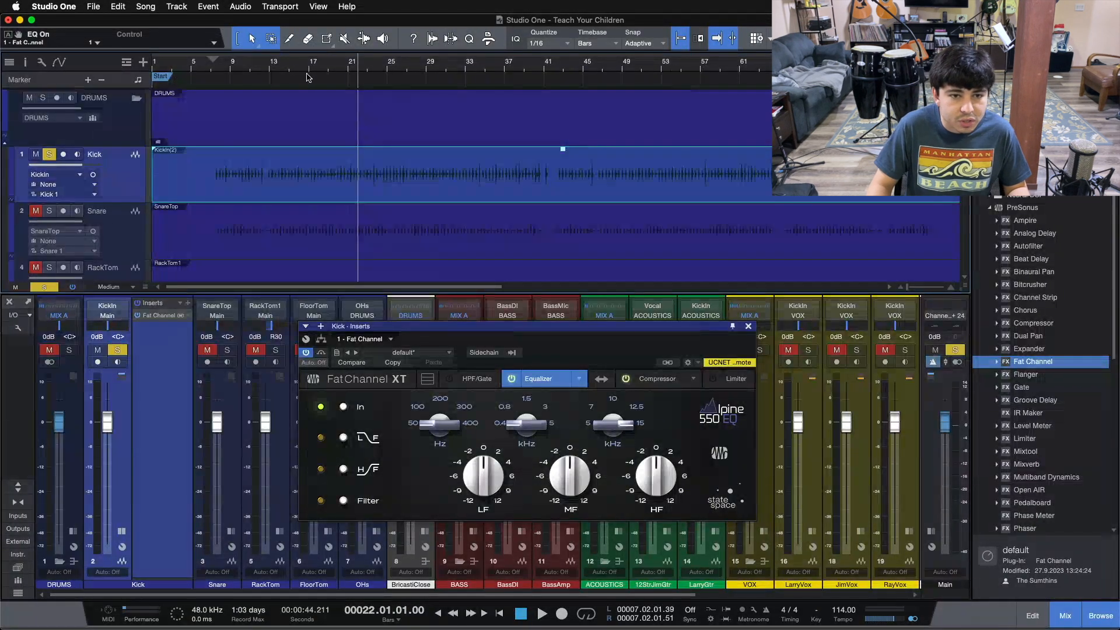
click(212, 66)
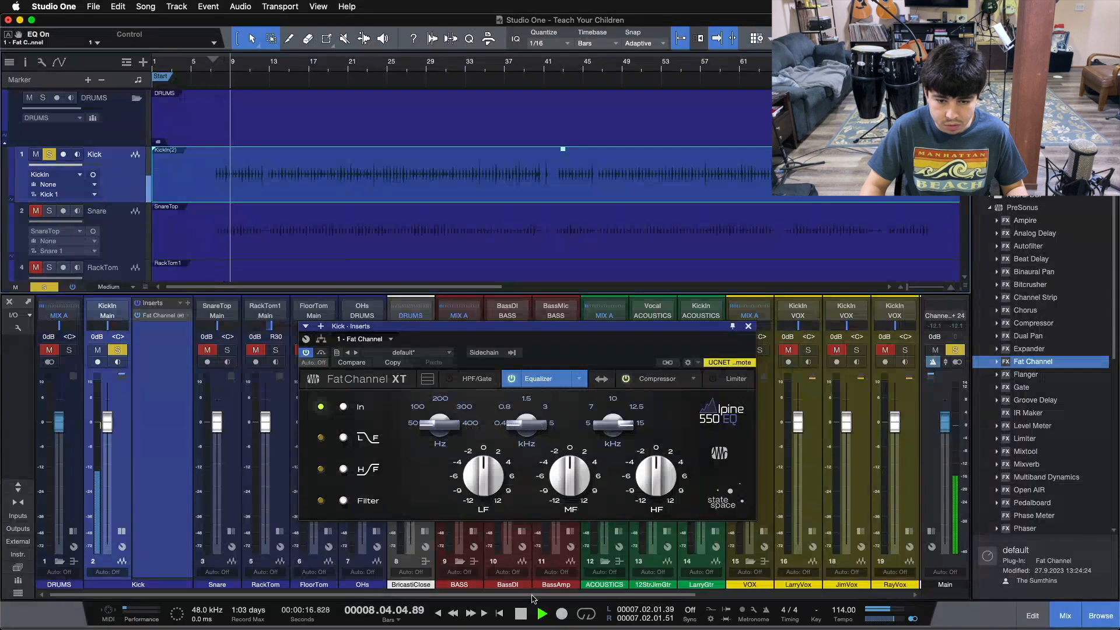
- Route the outputs of the Kick, Snare, RackTom and FloorTom channels to the DRUMS bus
scroll(700, 548, right, 5)
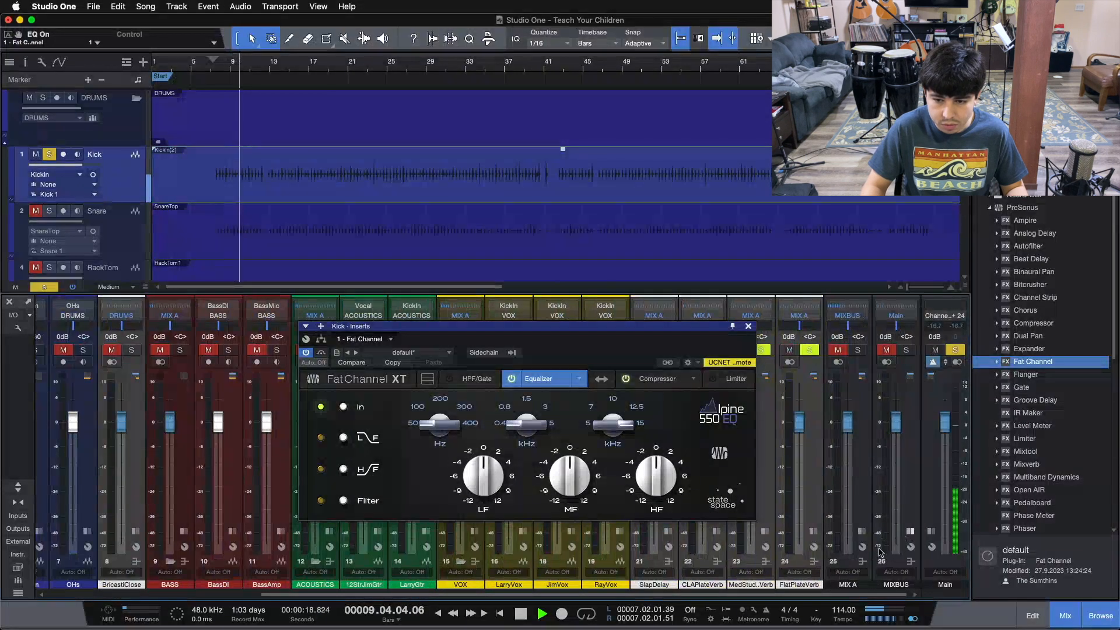
scroll(138, 507, left, 5)
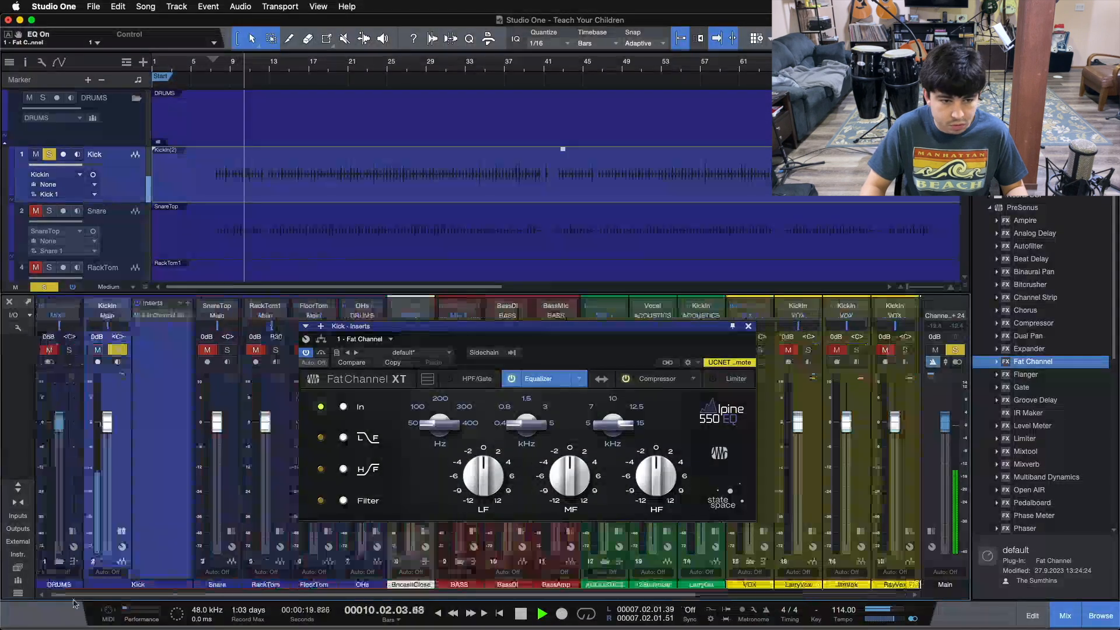
click(237, 479)
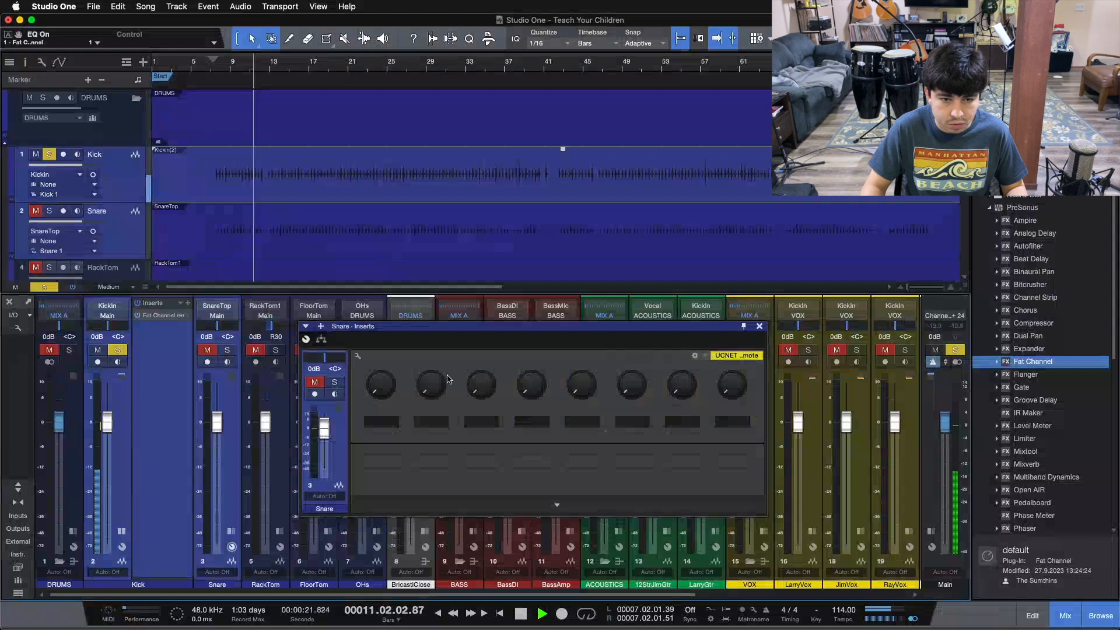
click(759, 326)
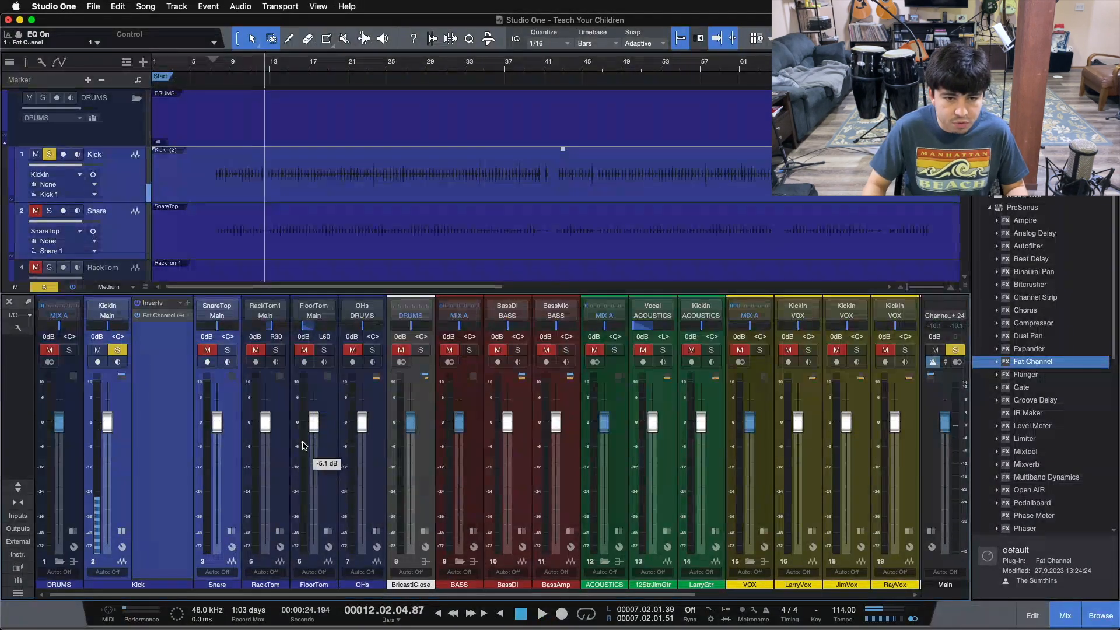
click(315, 372)
click(313, 319)
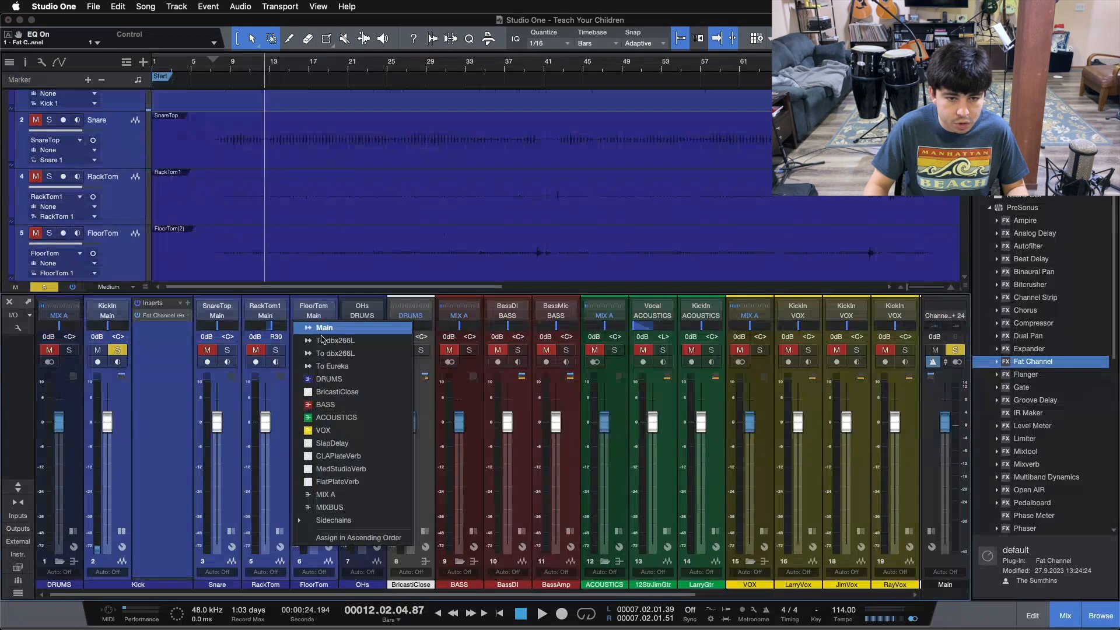
click(324, 380)
- Check the inserts on the MIXBUS channel and resume playing the soloed kick
drag(299, 596, 541, 596)
click(893, 337)
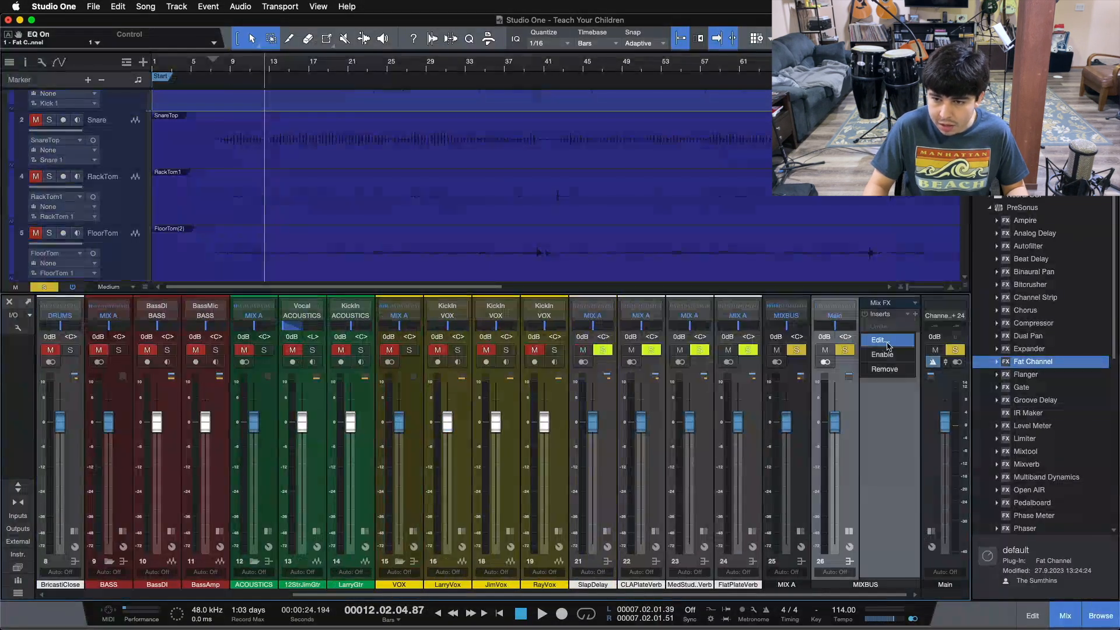
scroll(842, 542, left, 2)
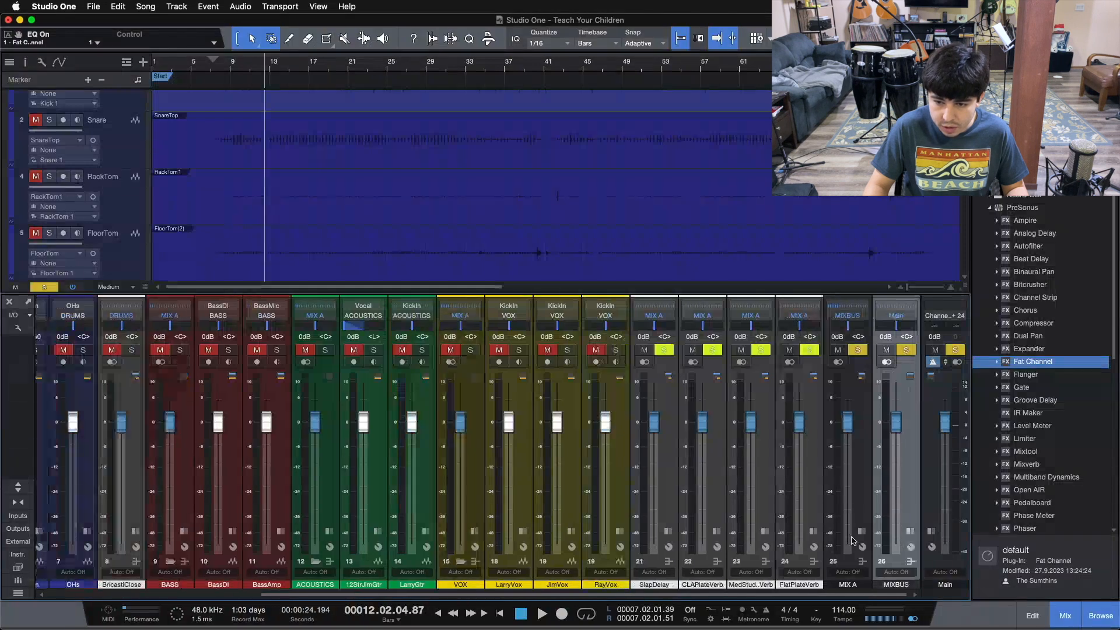
click(161, 594)
key(space)
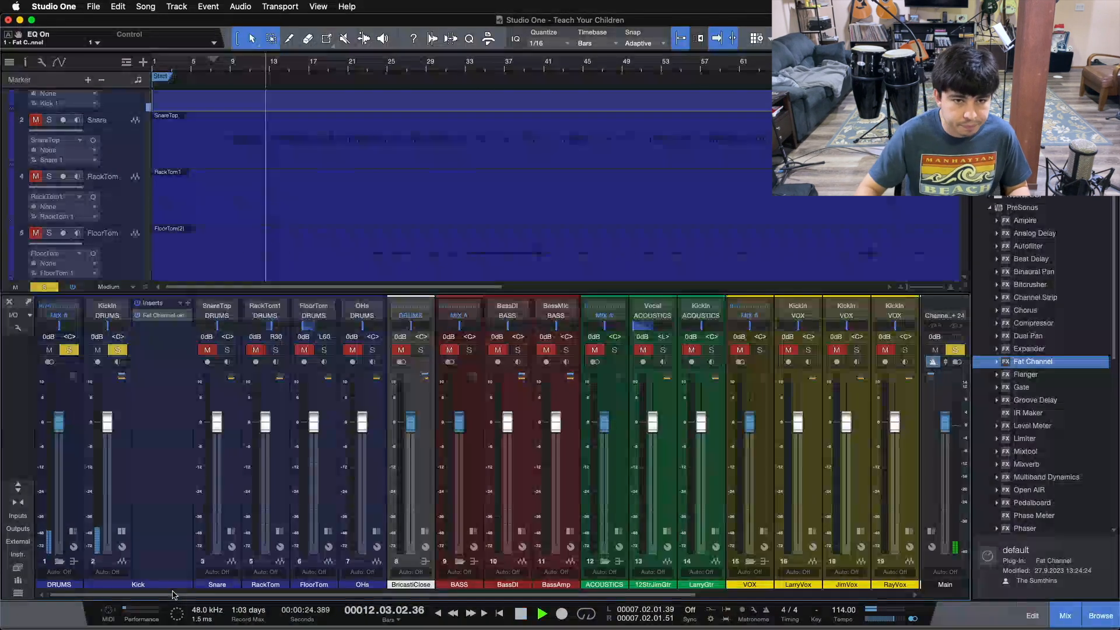
- In the Kick's Fat Channel equalizer, cut the mid band at 0.4 kHz and set the high frequency to 7 kHz
click(170, 316)
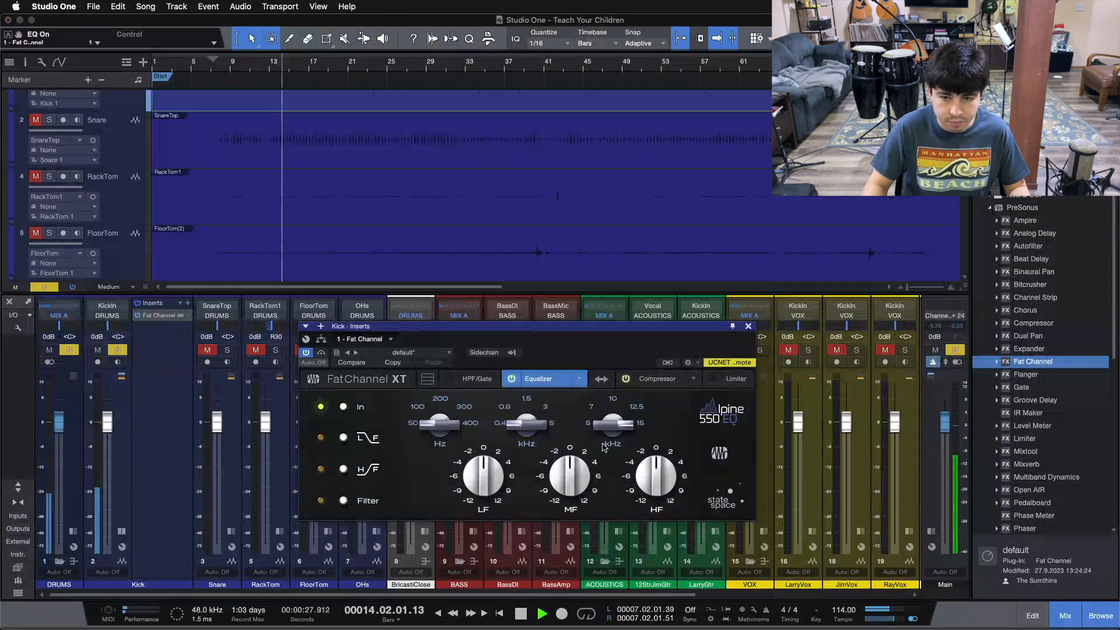
scroll(577, 482, down, 2)
scroll(578, 481, down, 3)
scroll(519, 426, down, 3)
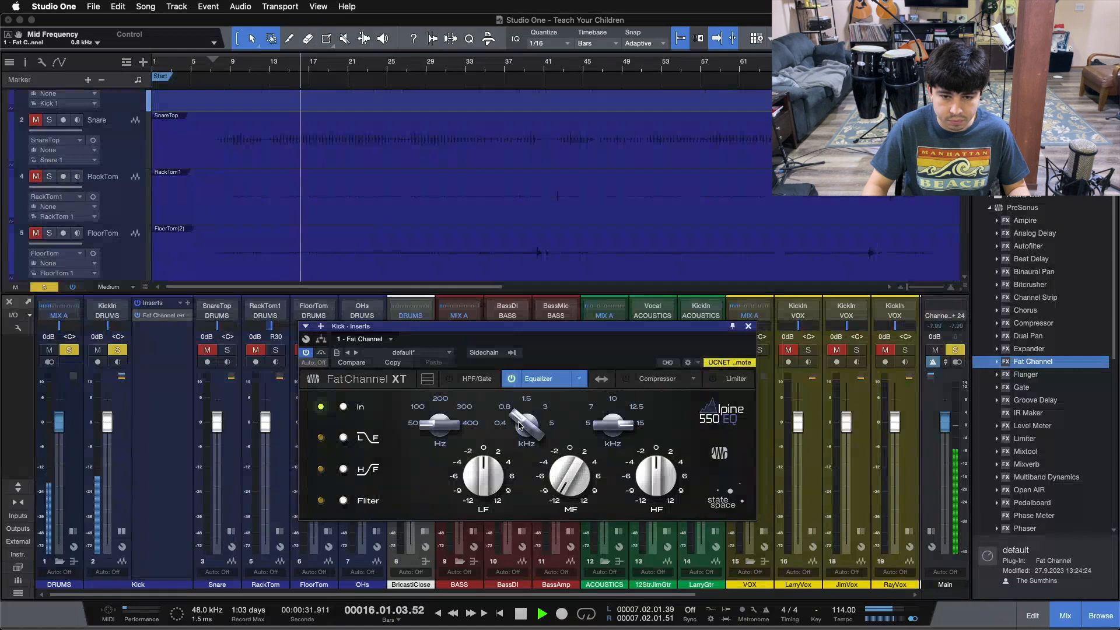
scroll(519, 425, down, 3)
scroll(577, 473, down, 4)
scroll(610, 432, down, 4)
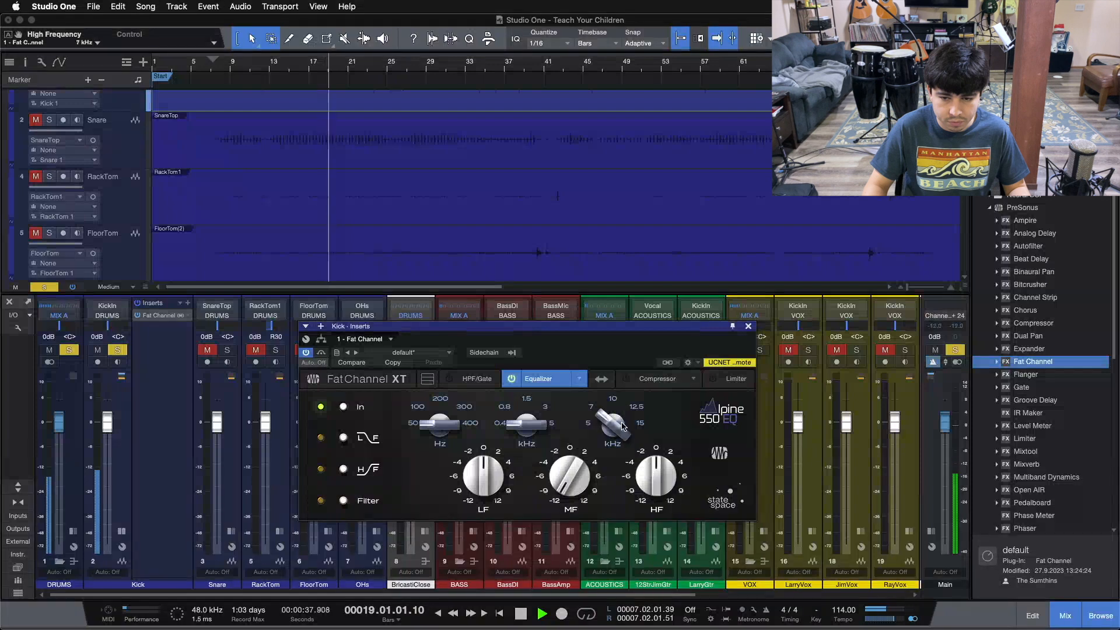
- Boost the high band of the Kick's equalizer and set its low gain to 2 dB
scroll(654, 473, up, 2)
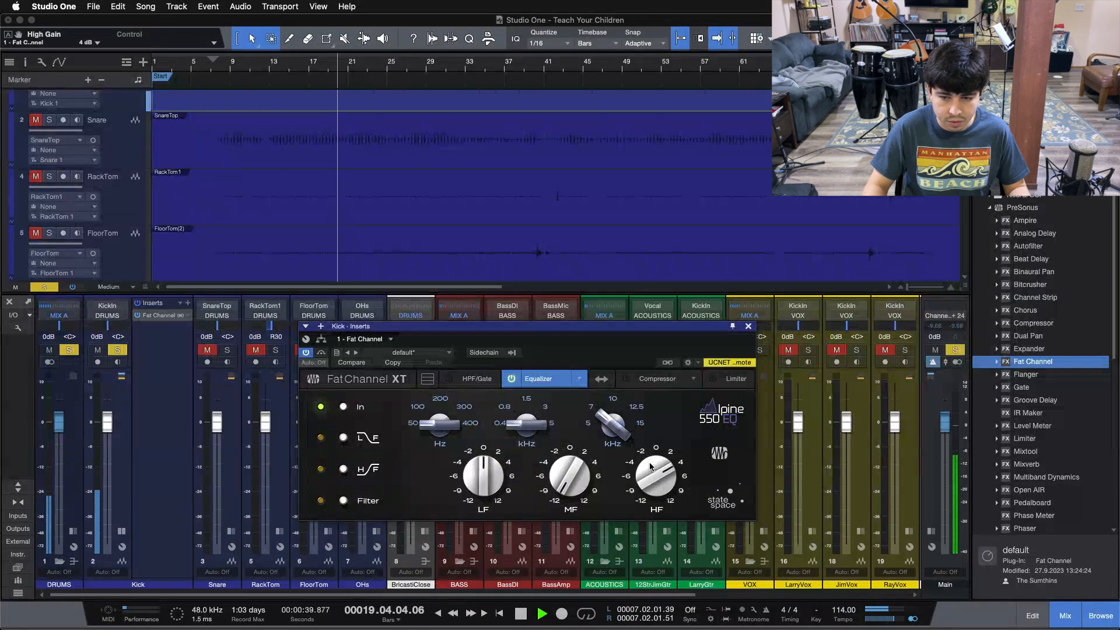
scroll(651, 466, down, 2)
scroll(477, 480, up, 2)
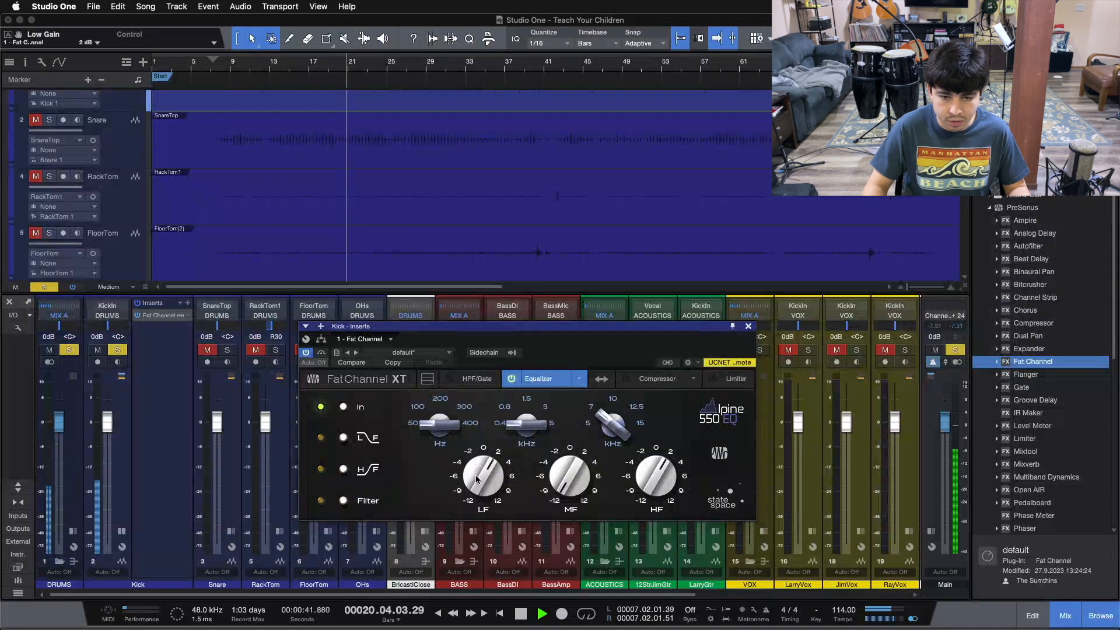
- Turn on the Kick's Comp 160 compressor and set its threshold to 0.28 while replaying the hits around bar 23
click(625, 378)
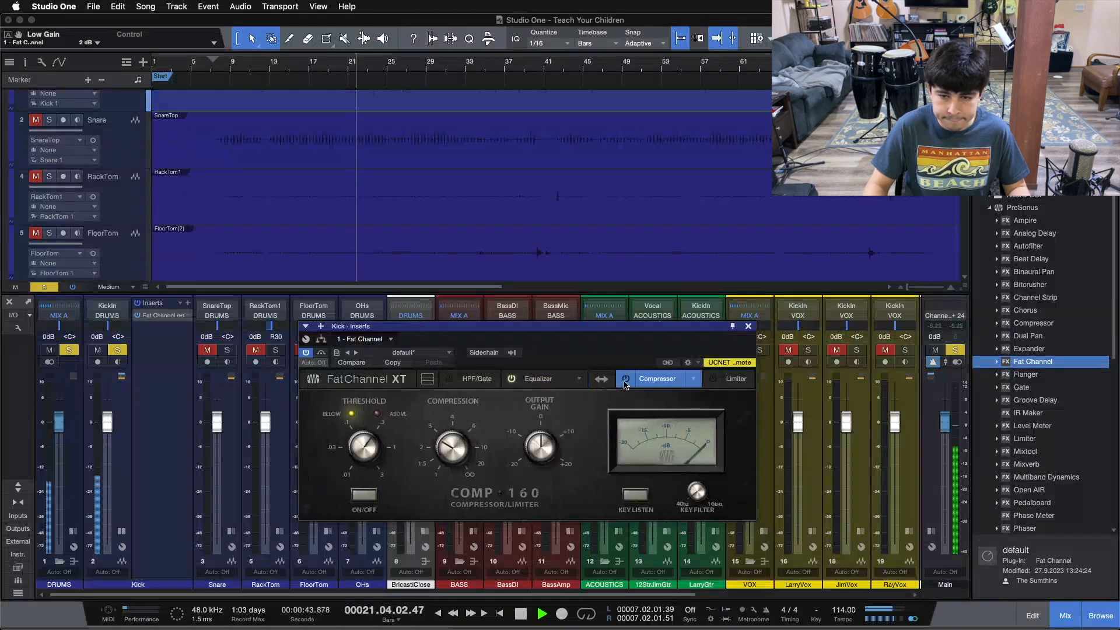
scroll(525, 260, up, 3)
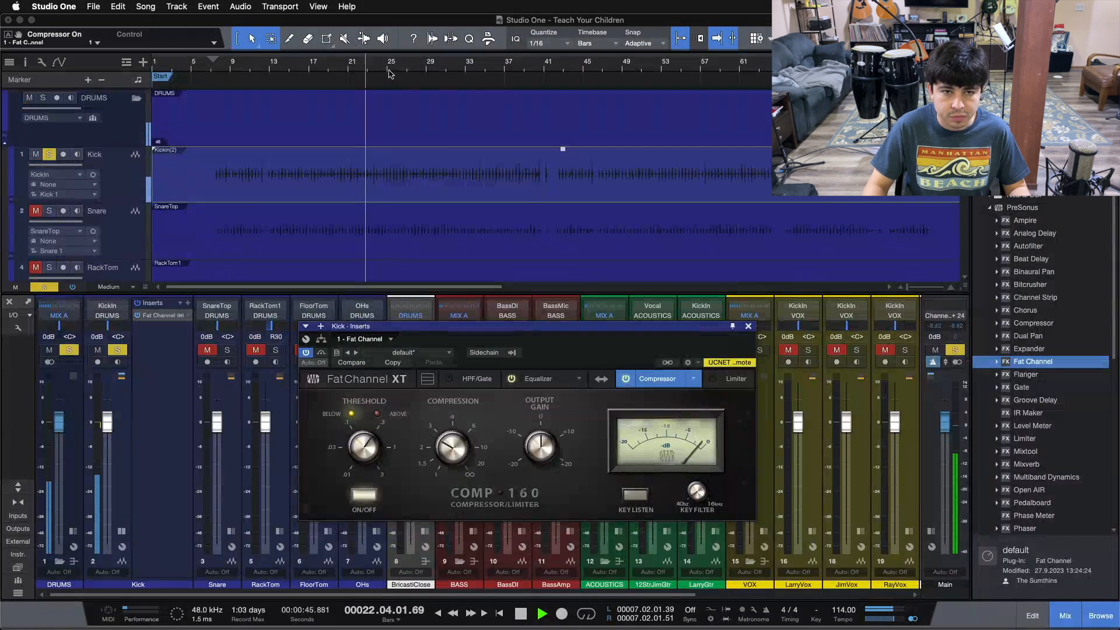
drag(389, 73, 435, 122)
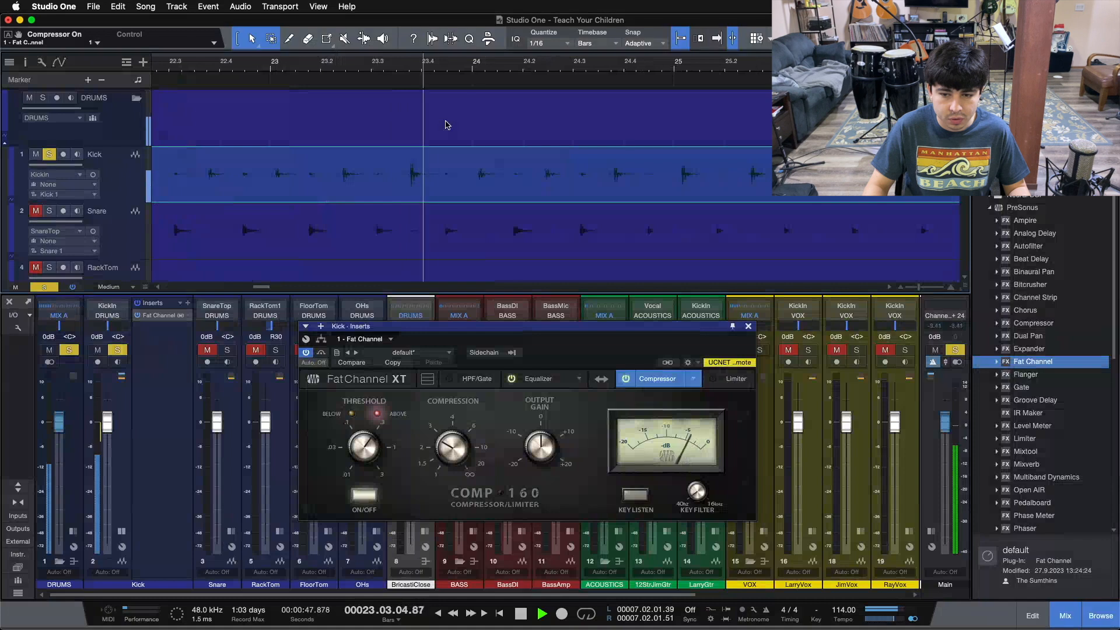
click(350, 68)
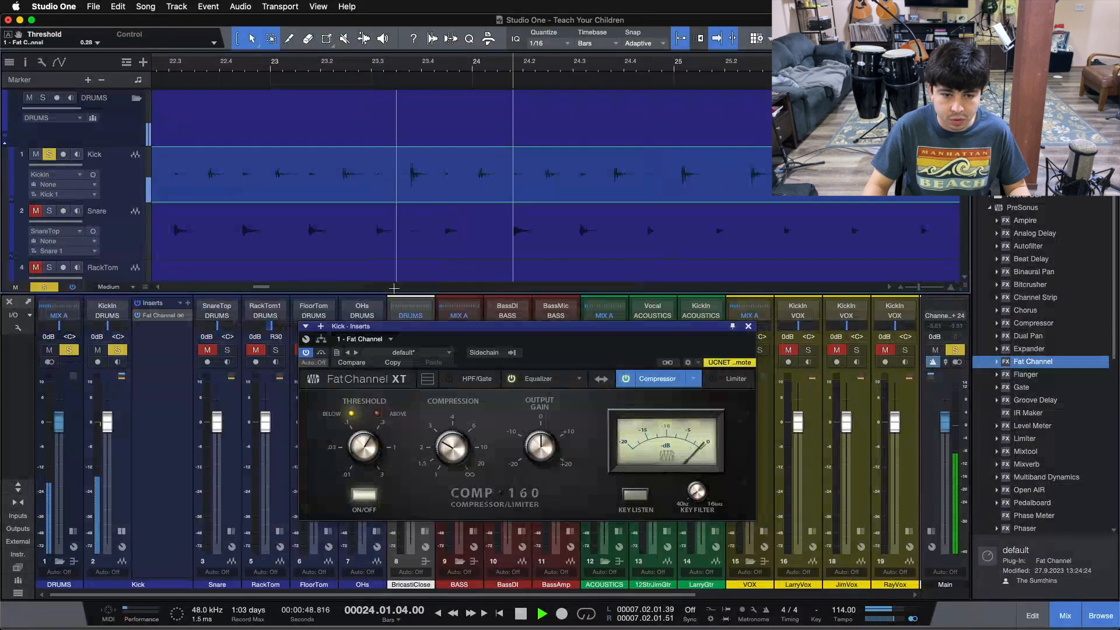
click(379, 64)
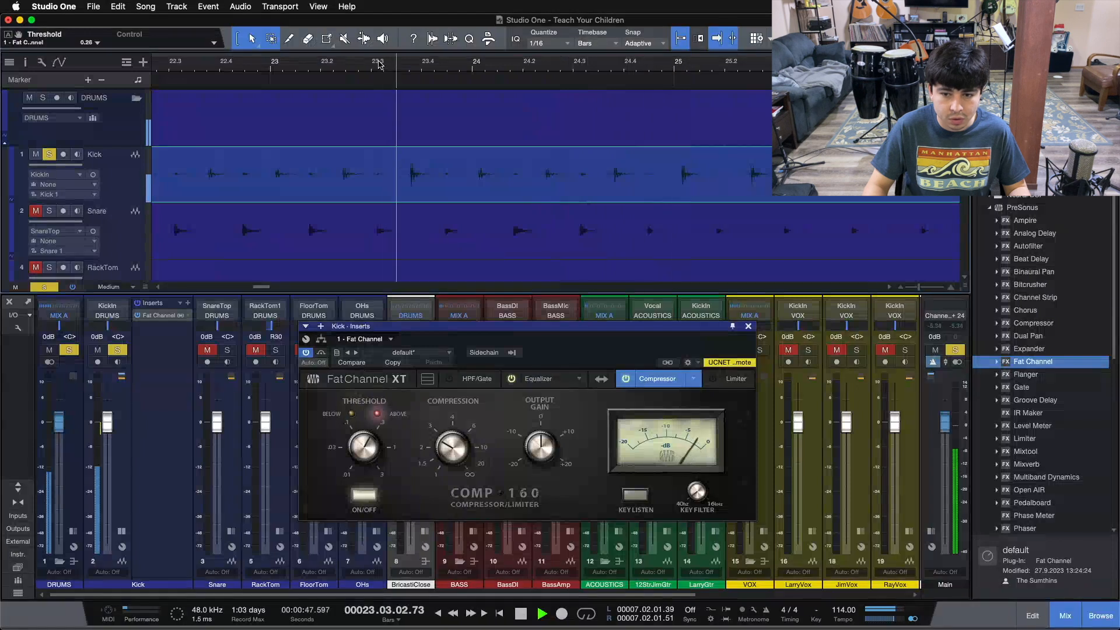
key(space)
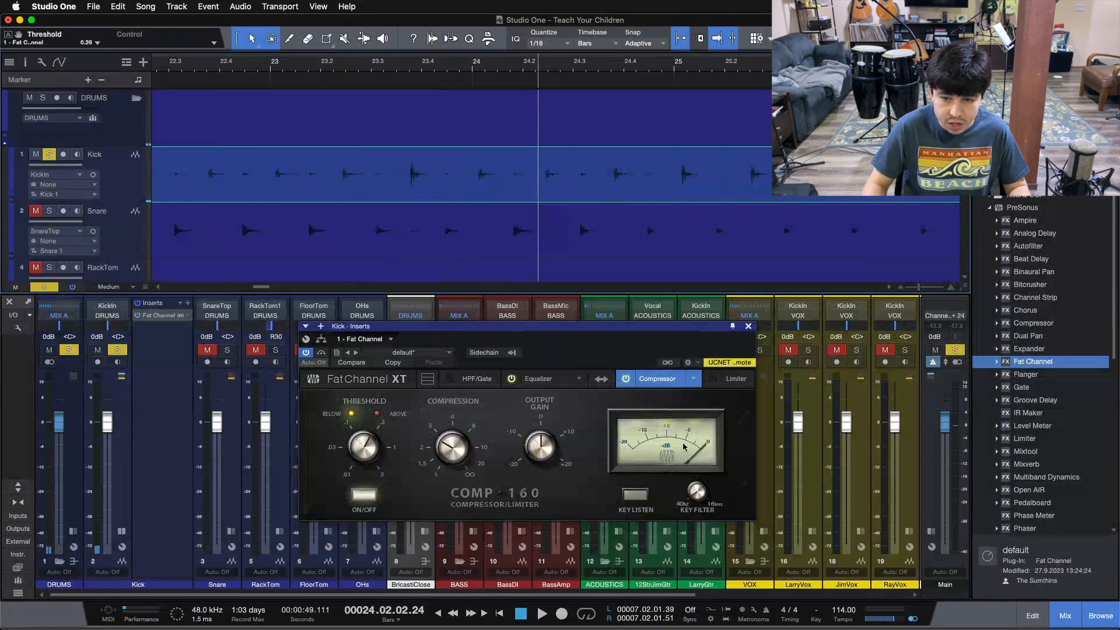
- Review the Kick's equalizer settings and audition its compressor on the section around bar 57
click(537, 380)
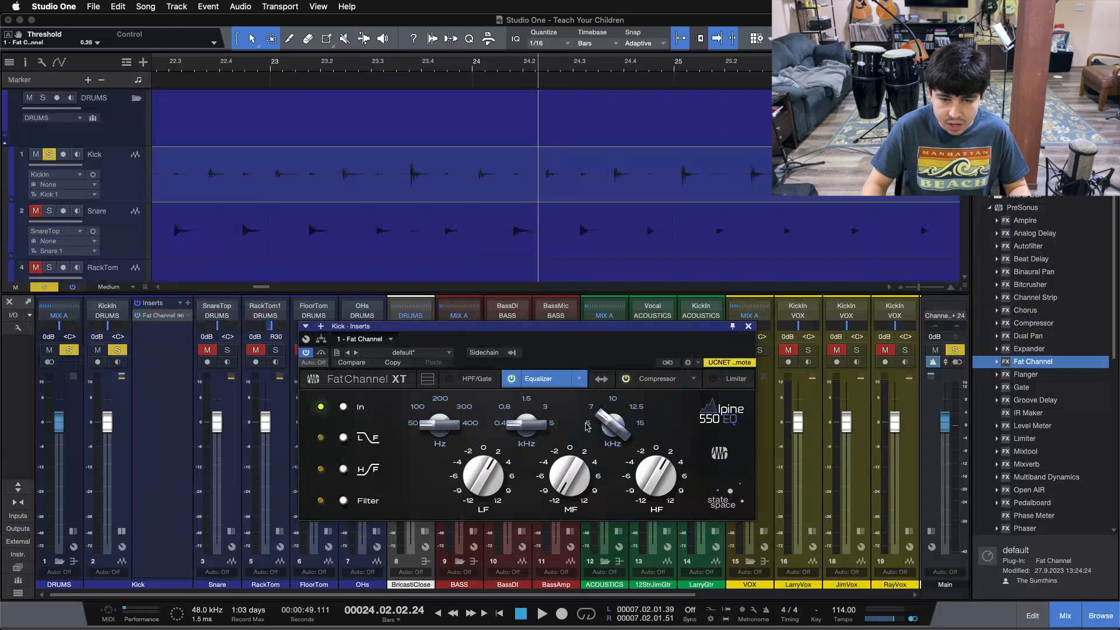
click(668, 380)
click(526, 195)
key(w)
key(w)
key(w)
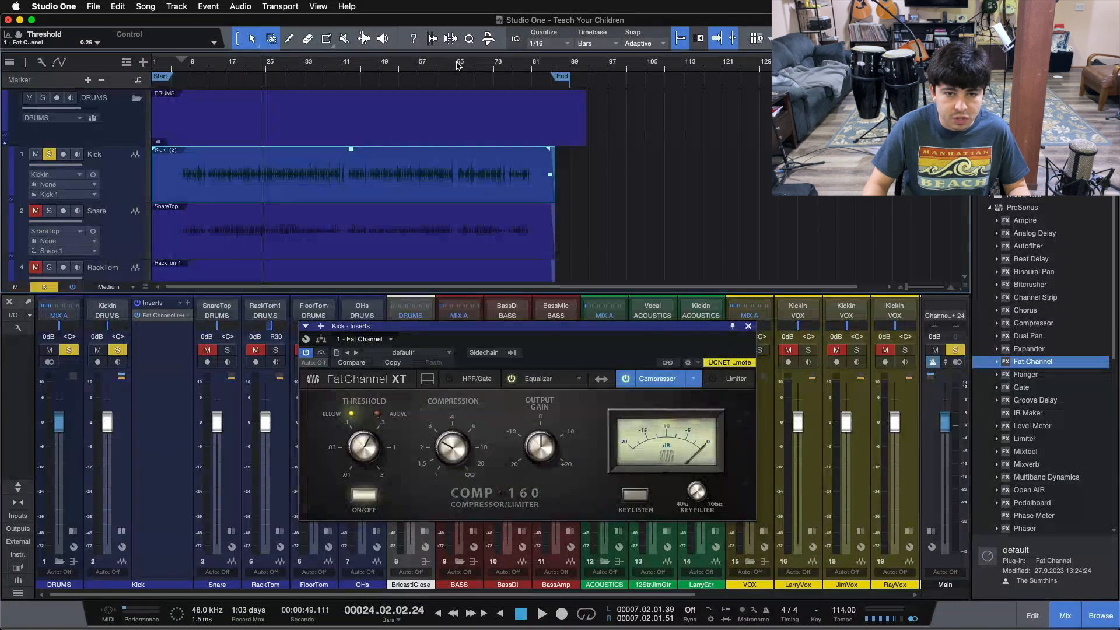
drag(457, 65, 470, 96)
click(337, 62)
key(space)
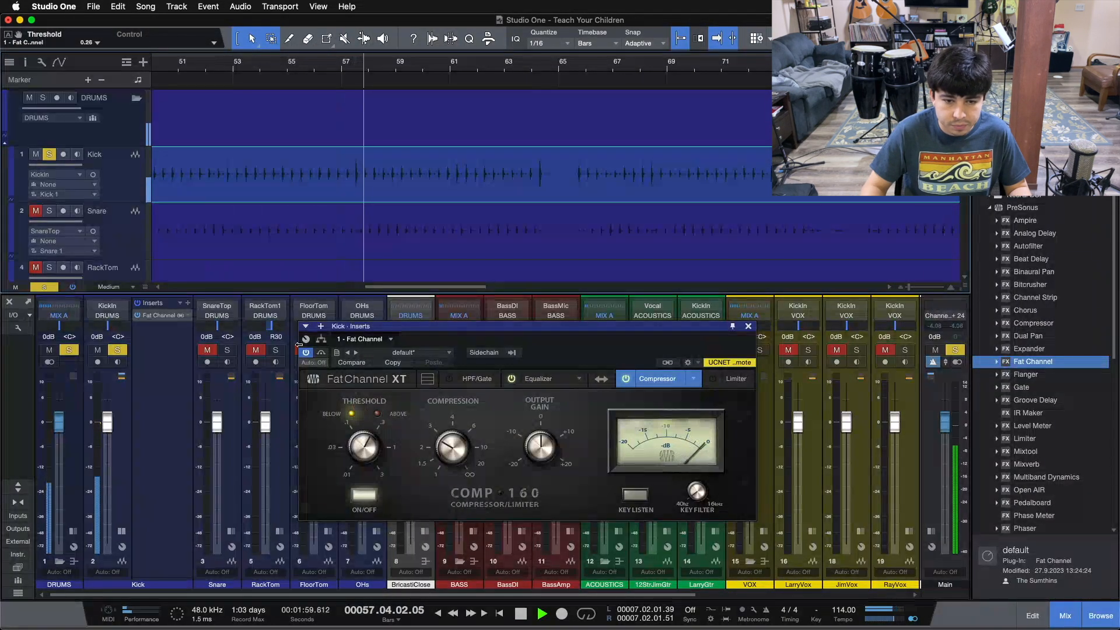
- Audition the compressed kick from about bar 63 and from about bar 38, ending with playback stopped
click(518, 62)
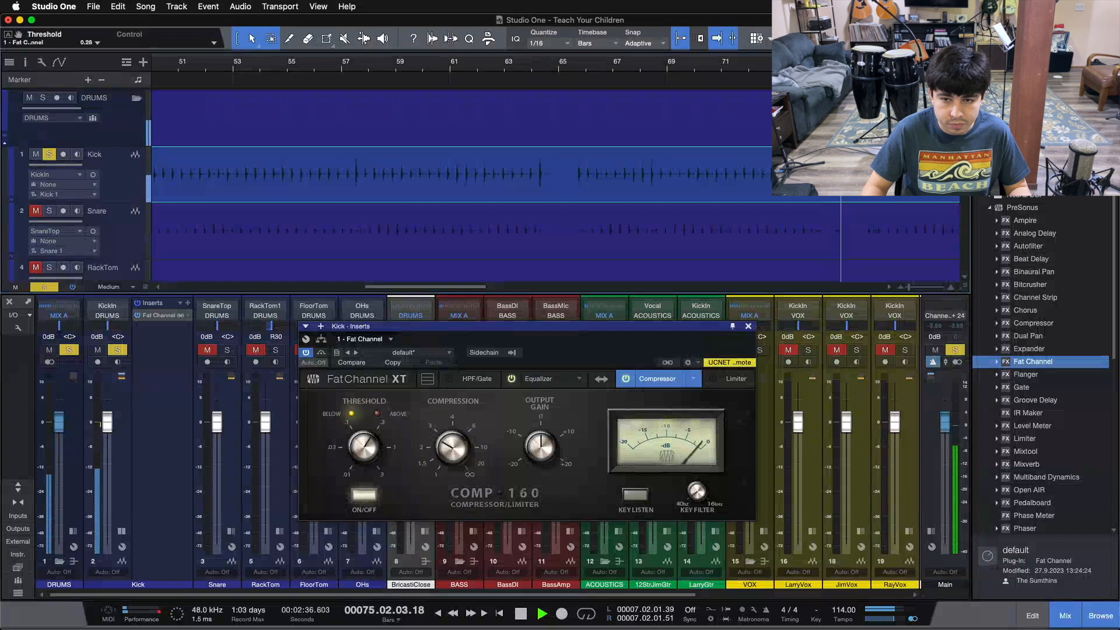
key(shift+z)
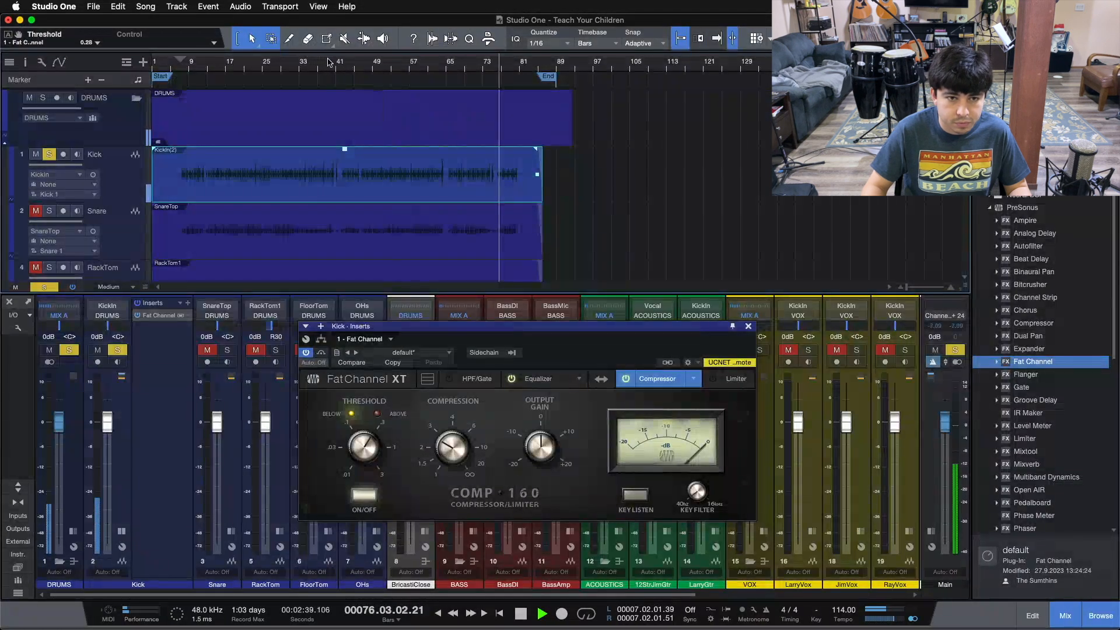
scroll(329, 62, up, 6)
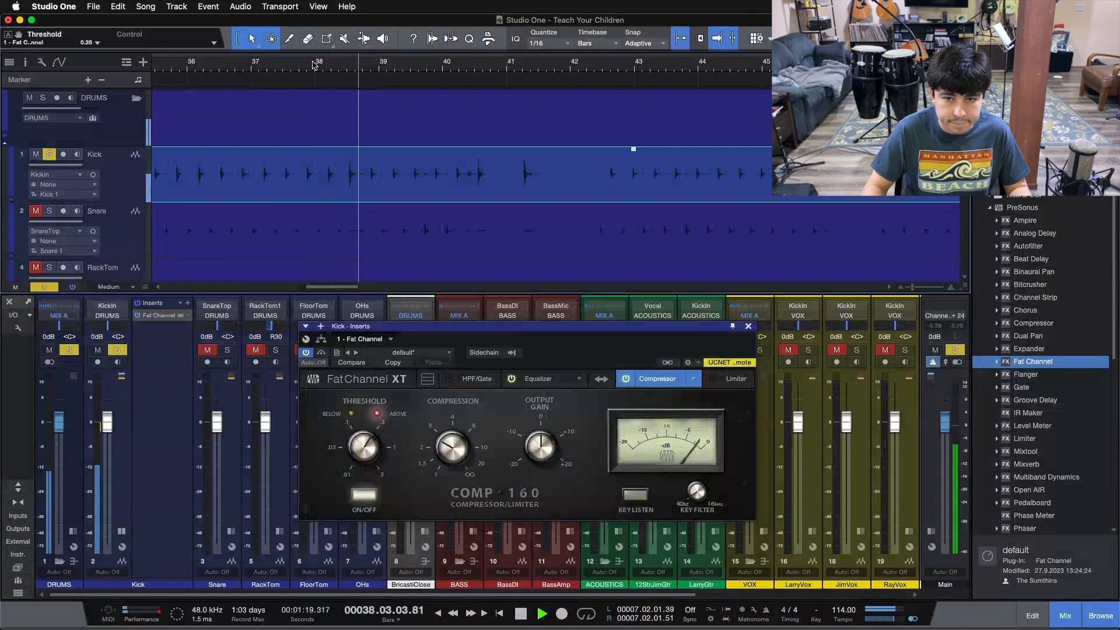
scroll(327, 67, up, 1)
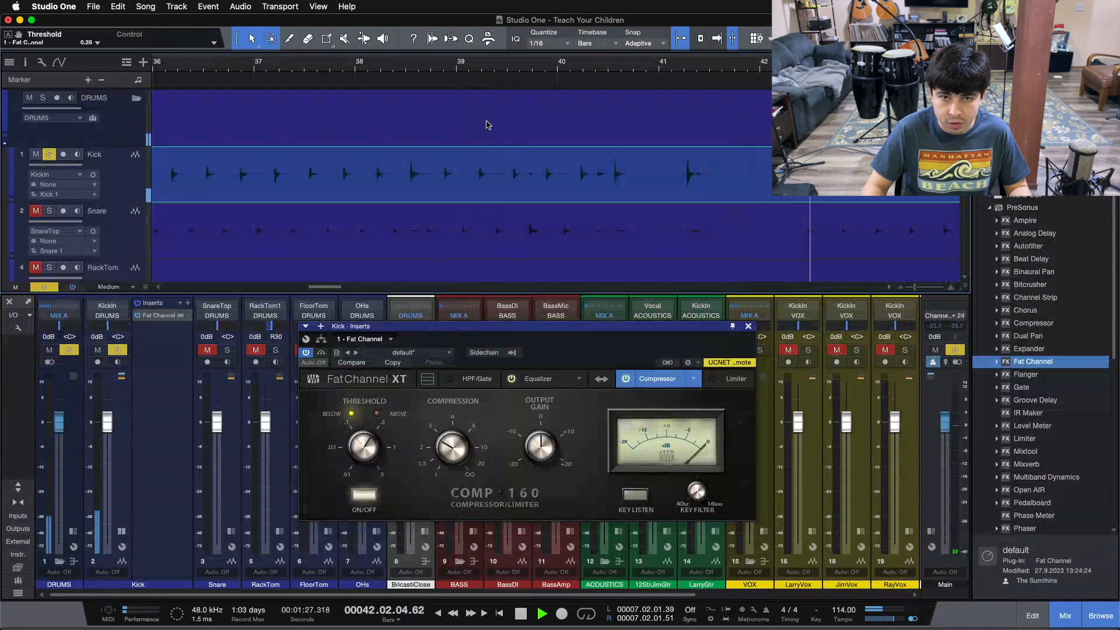
key(shift+z)
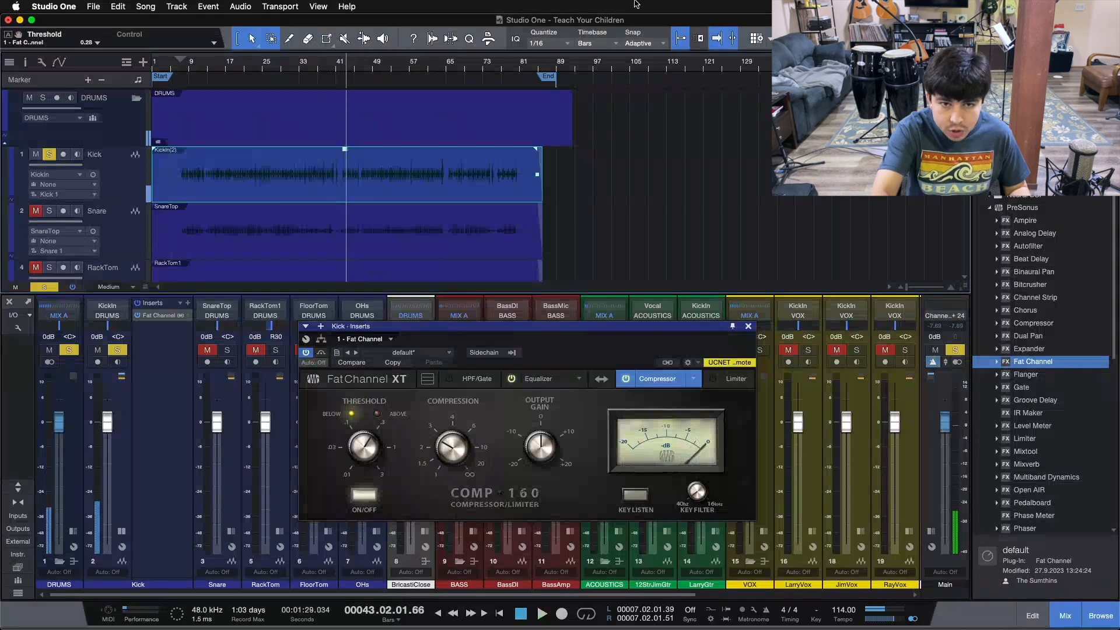
- Replace the Kick's effect window and the console with the full track arrangement and the track inspector
click(748, 326)
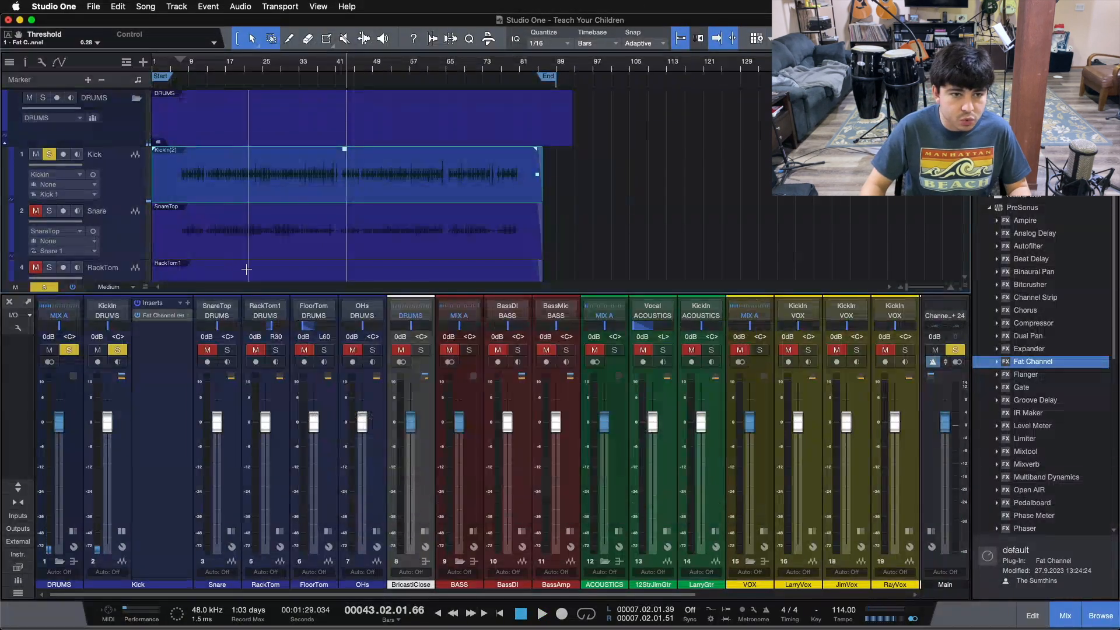
click(25, 62)
key(F3)
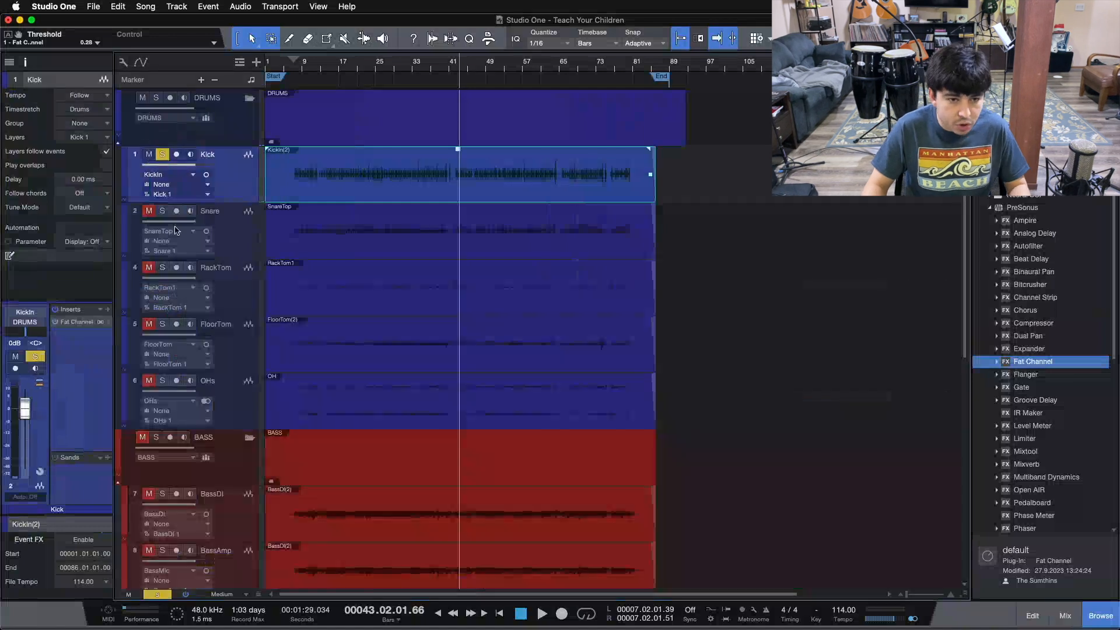
- Duplicate the layer on all five drum tracks from Kick to OHs as Kick 2 and name the backup layers OG
click(238, 408)
shift+click(233, 175)
right_click(236, 173)
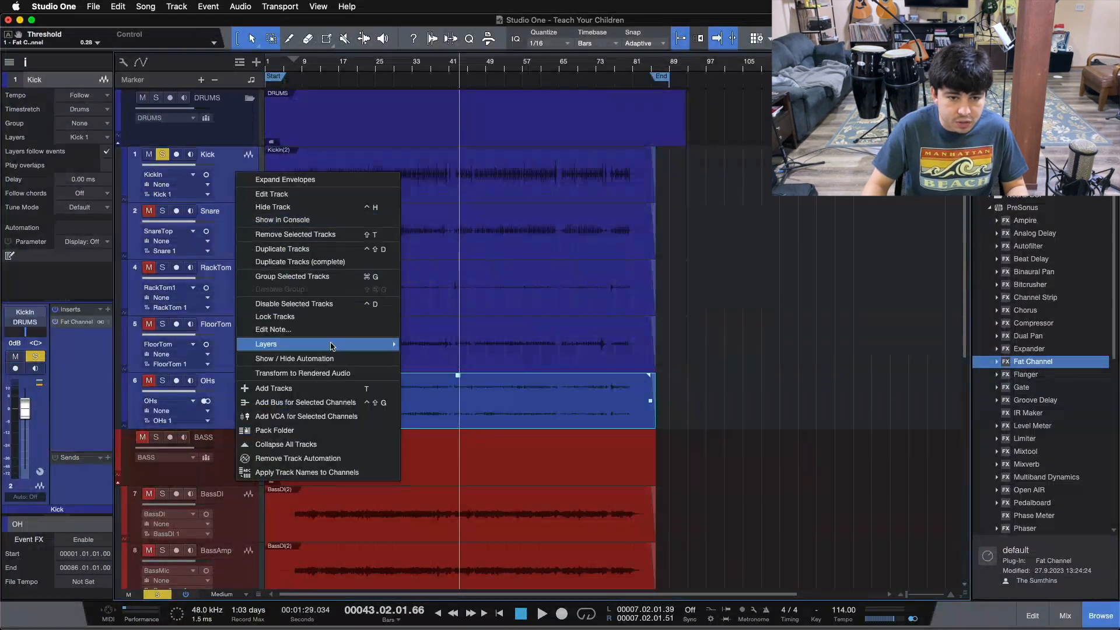
mouse_move(331, 346)
click(442, 358)
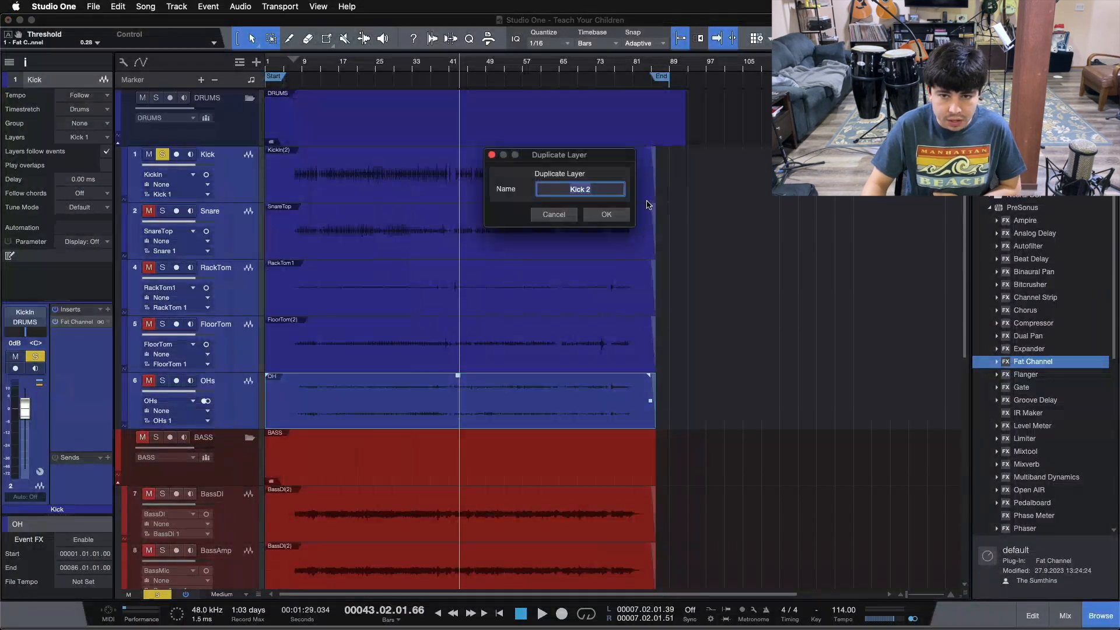
click(606, 215)
text(OG)
key(Return)
- Collapse the layers of the drum tracks and select the Kick track's recording
right_click(224, 193)
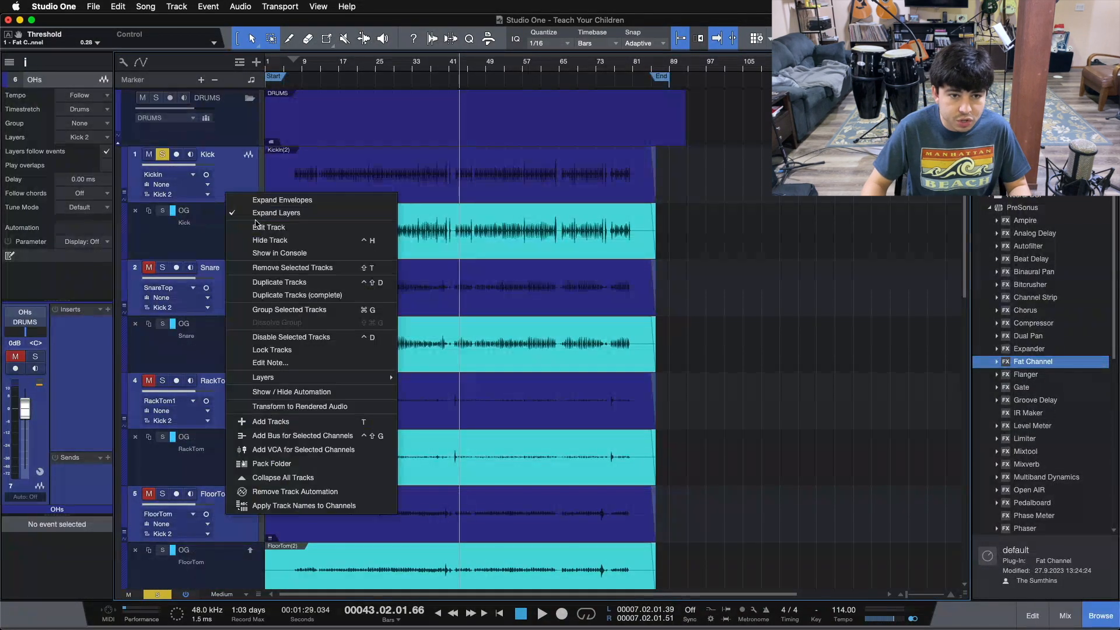
click(275, 212)
click(521, 191)
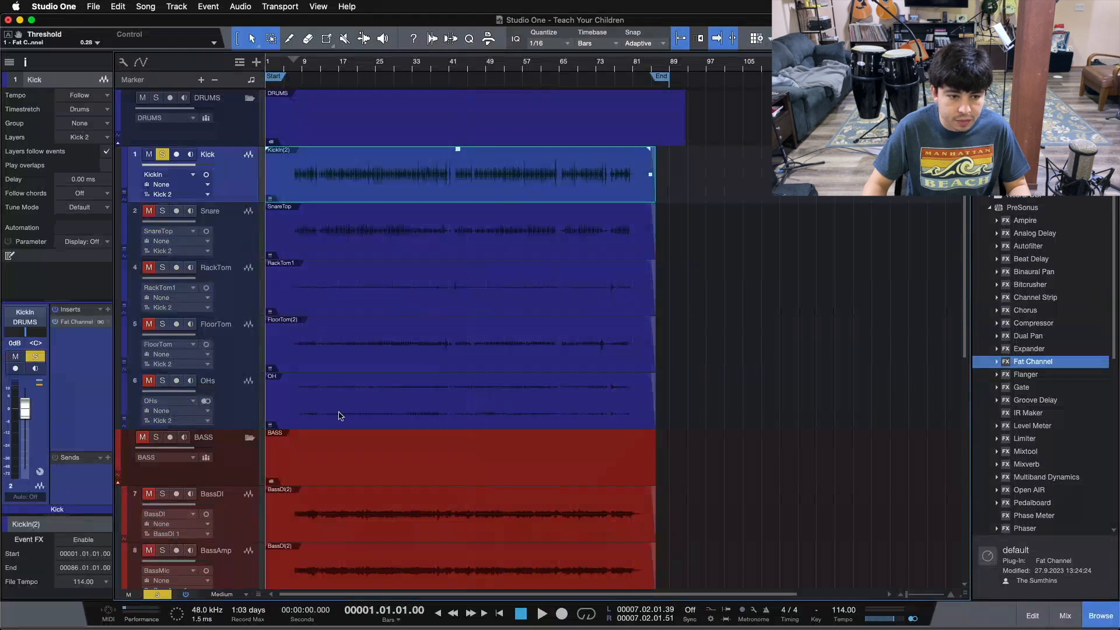
- Enable event effects on the Kick track's recording and render them into the clip
scroll(83, 527, down, 3)
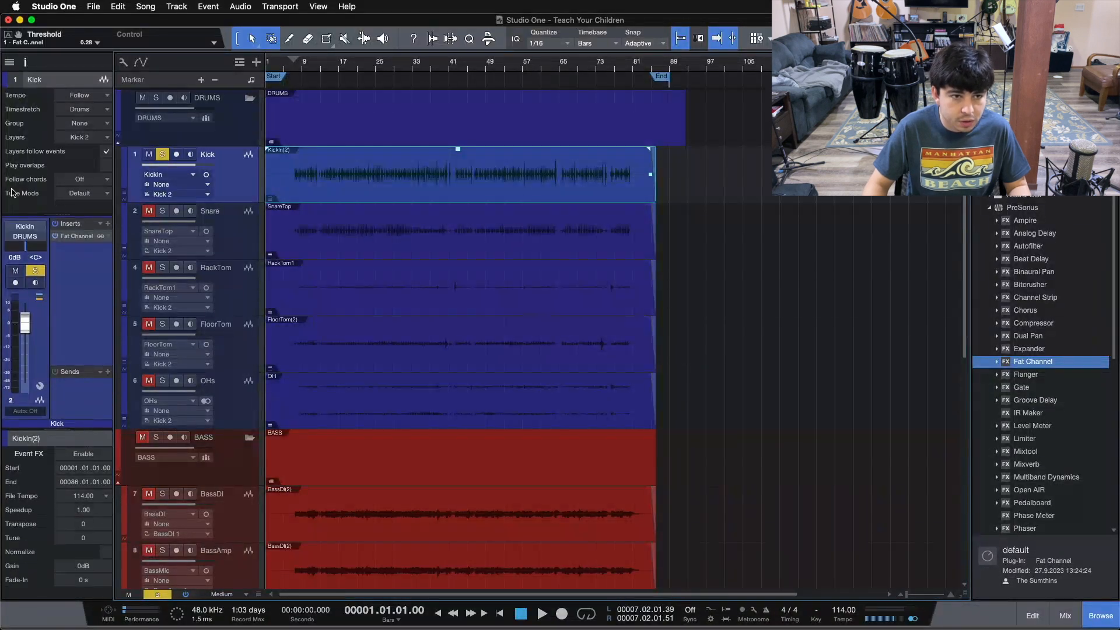
click(221, 413)
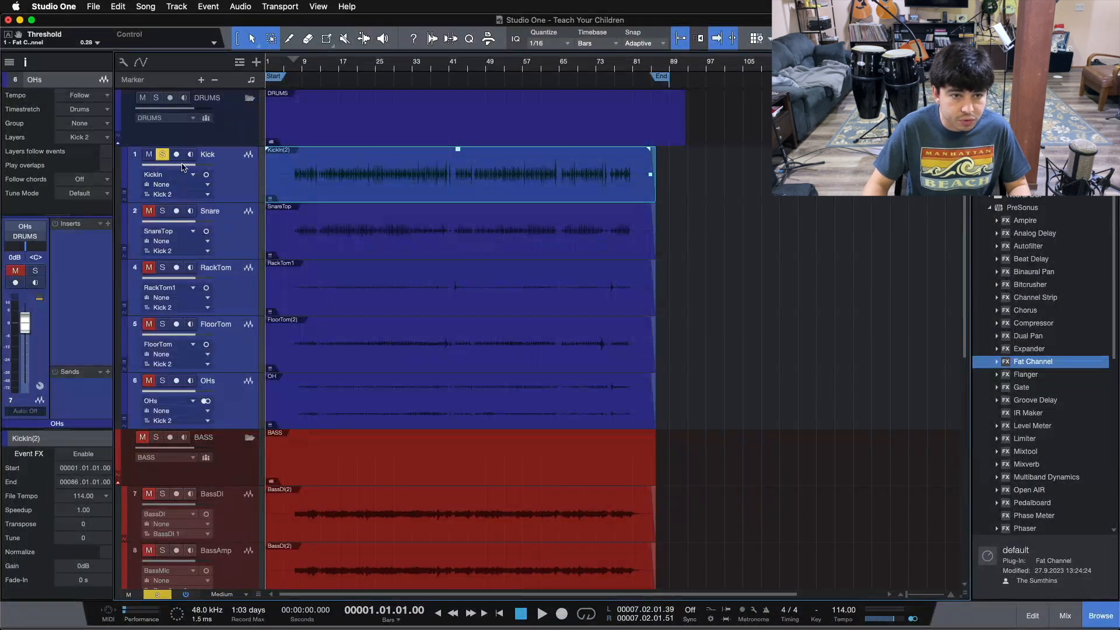
click(248, 181)
click(79, 459)
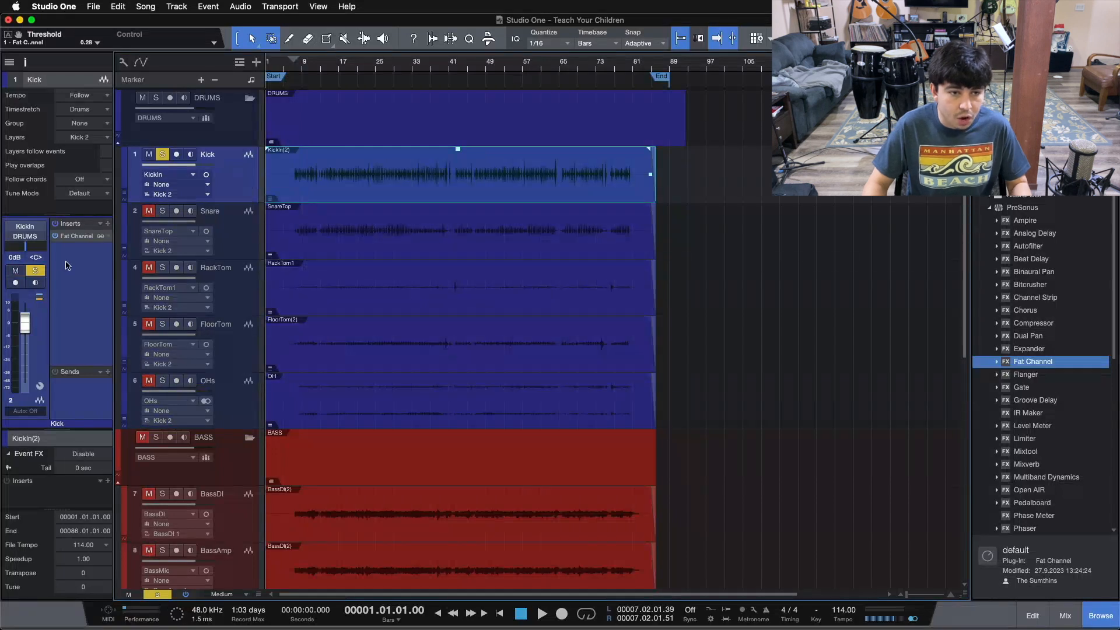
click(83, 455)
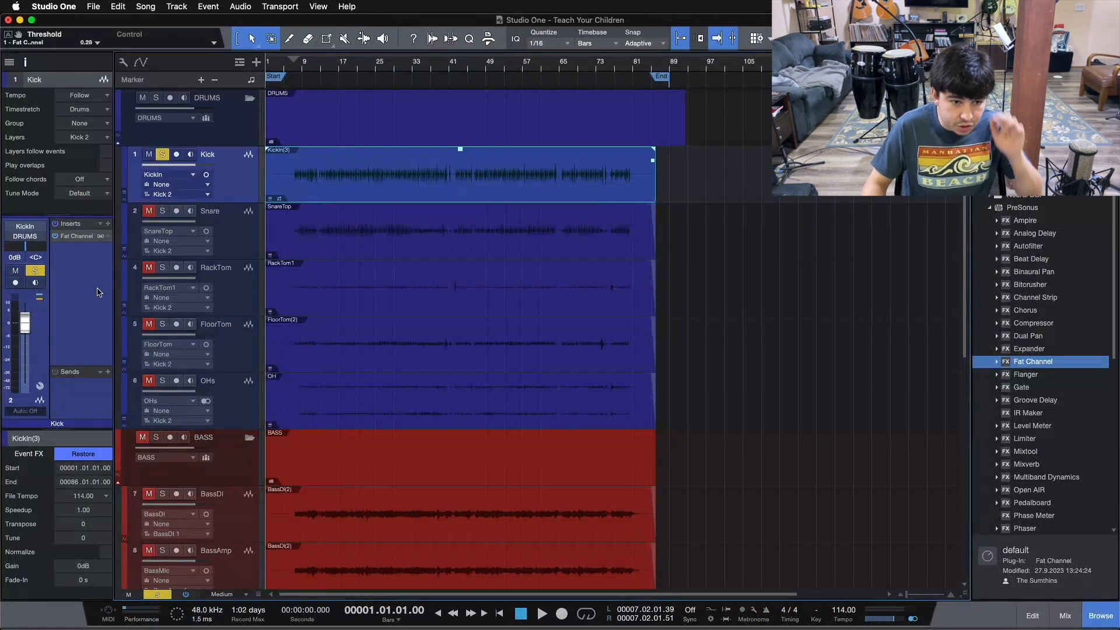
- Remove the Fat Channel insert from the Kick channel and hide the track inspector
right_click(70, 237)
click(72, 338)
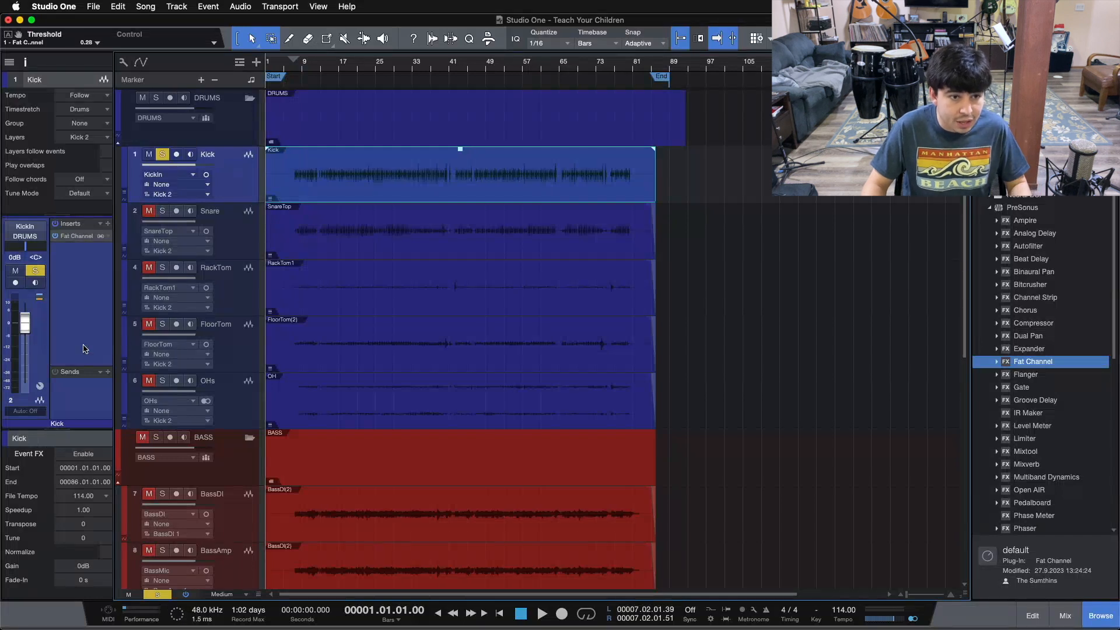
click(25, 62)
- Play the soloed Snare from bar 16 with the console shown and the Snare channel's inserts expanded
click(222, 66)
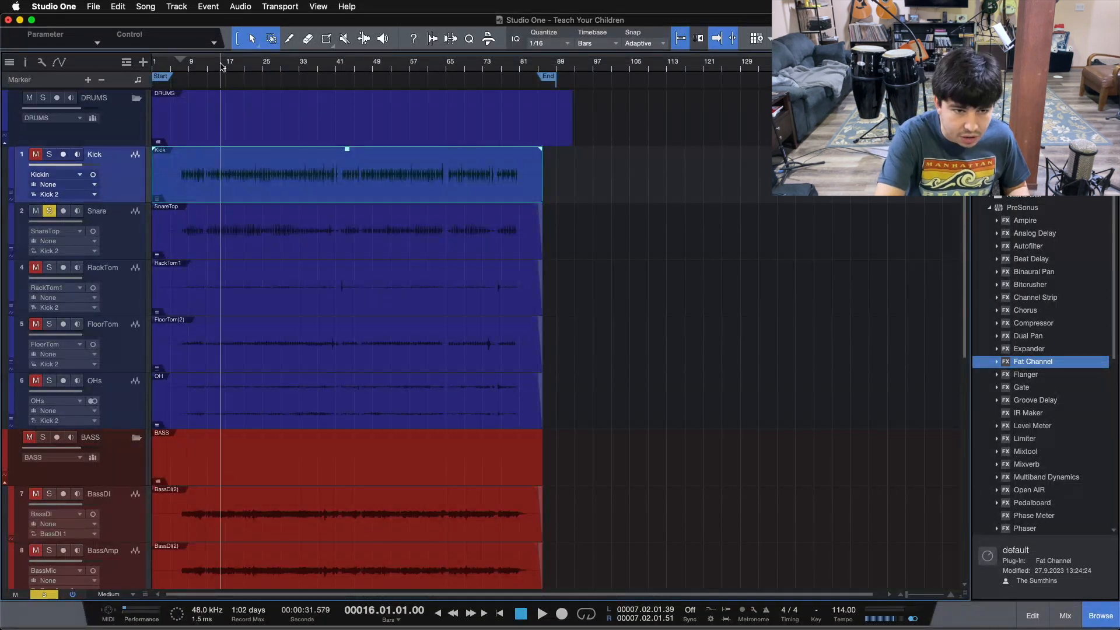
key(F3)
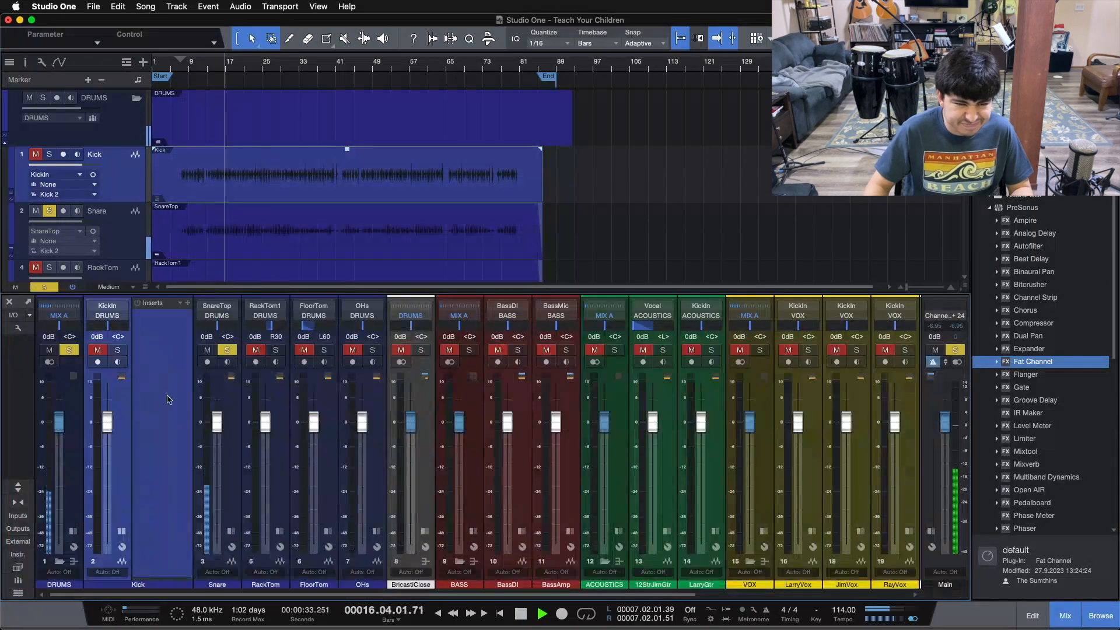
click(231, 531)
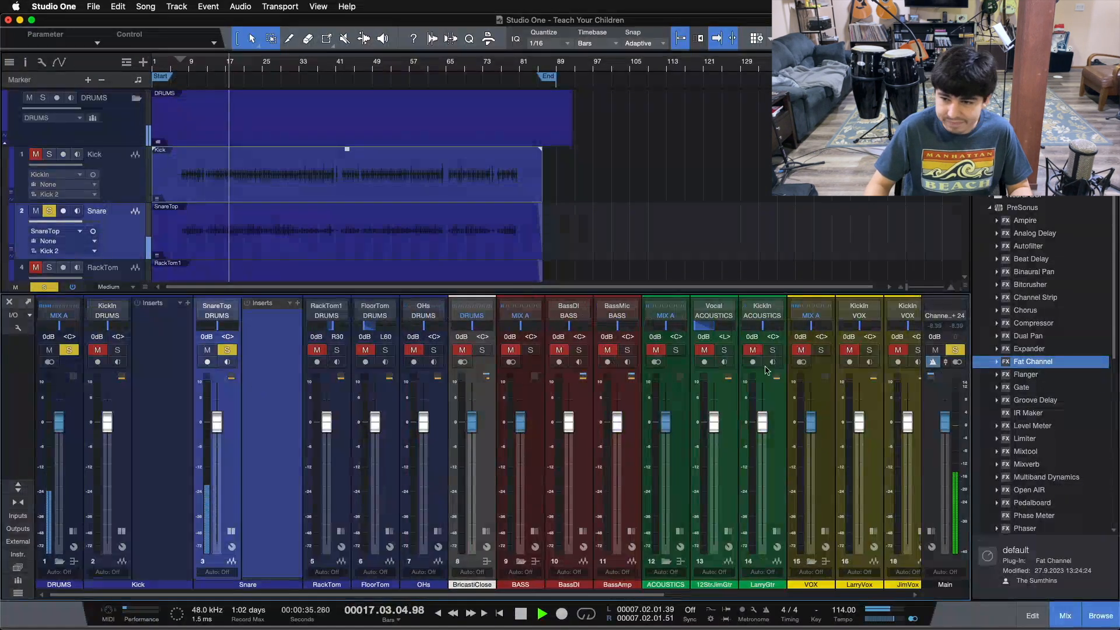
- Insert a Fat Channel on the Snare channel and show its Equalizer section while replaying the snare from about bar 15
drag(1032, 361, 263, 343)
click(309, 66)
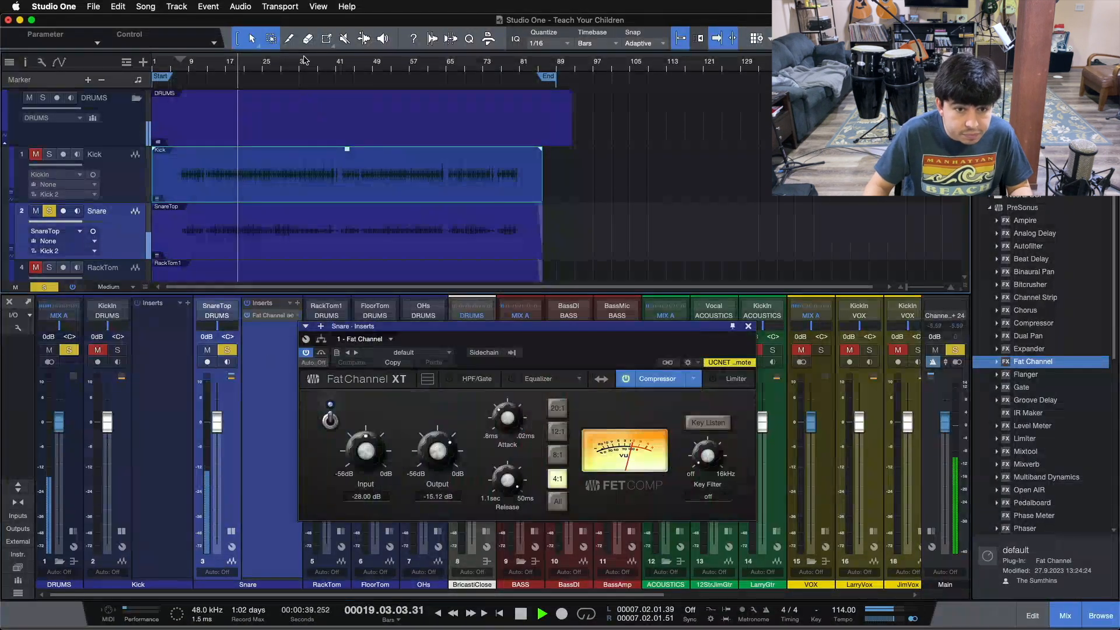
mouse_move(324, 65)
mouse_down()
mouse_move(327, 95)
mouse_move(320, 65)
mouse_up()
drag(216, 62, 269, 96)
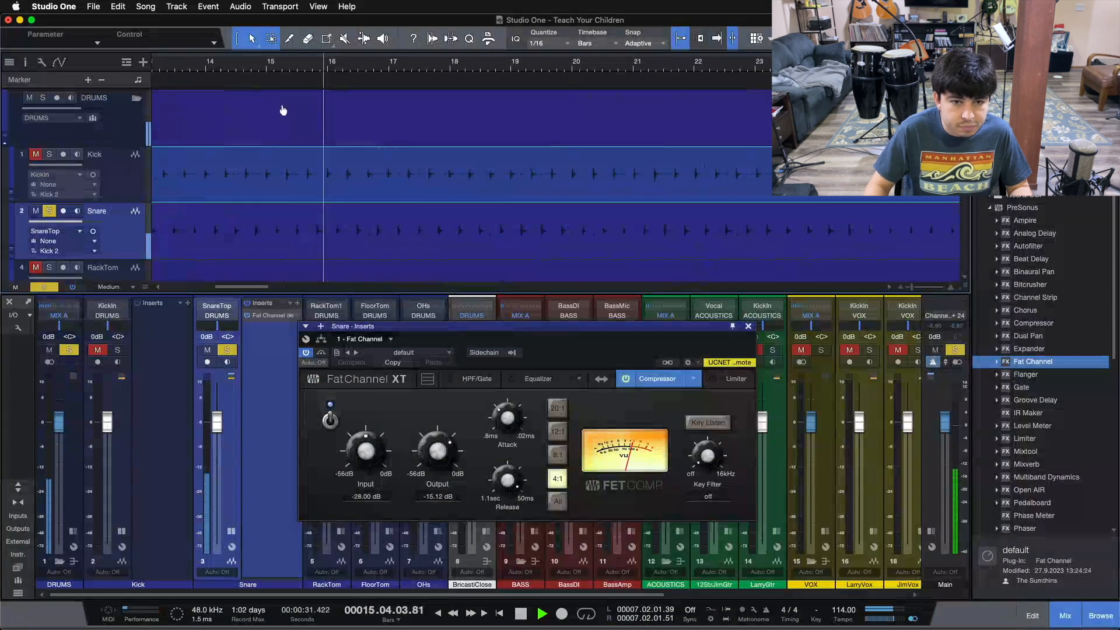
click(537, 378)
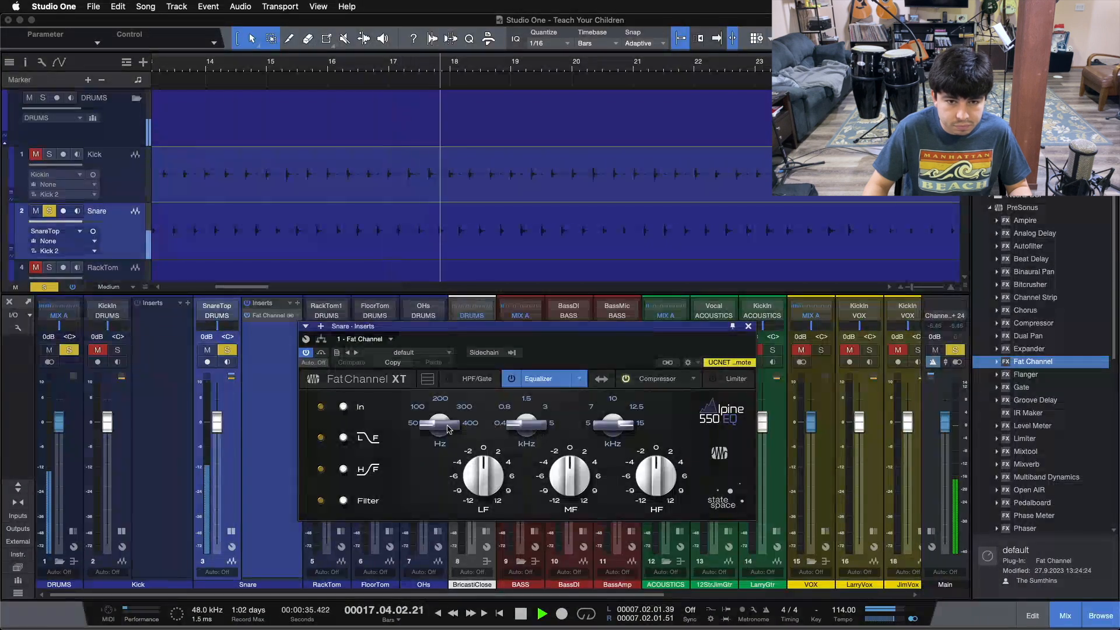
- Stop playback, remove the Fat Channel from the Snare channel's inserts, and hide the console
click(749, 328)
key(z)
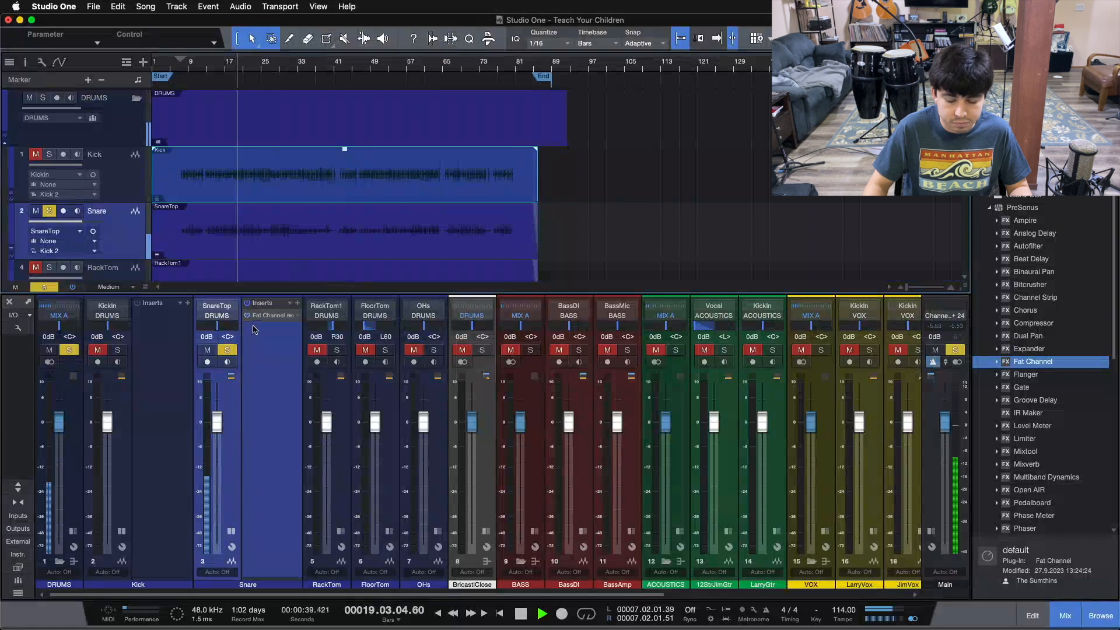
key(space)
key(f)
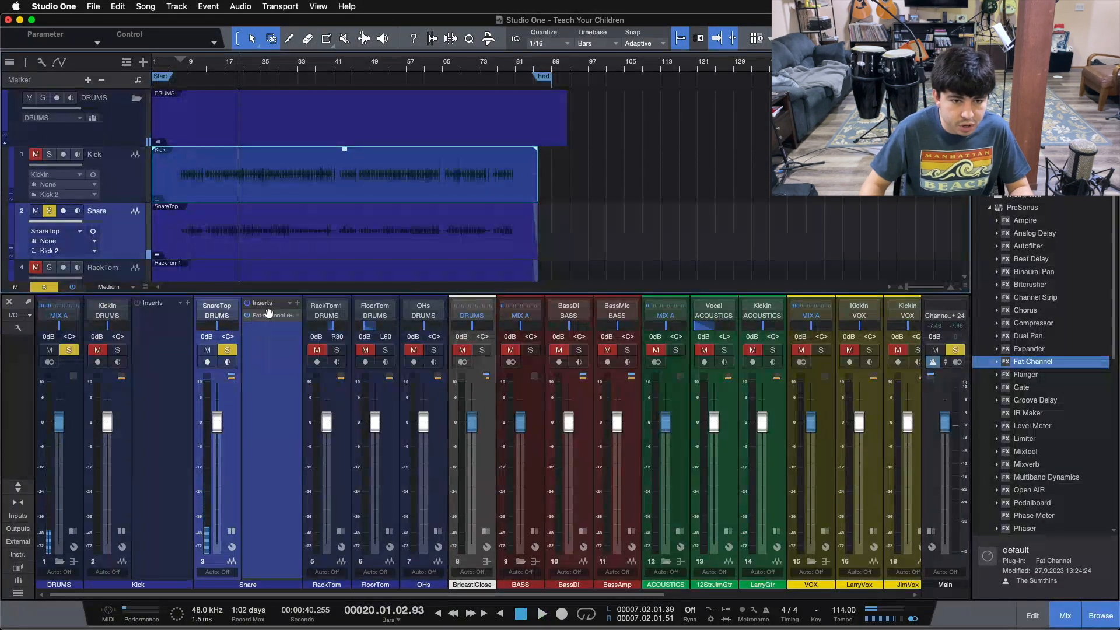
right_click(267, 315)
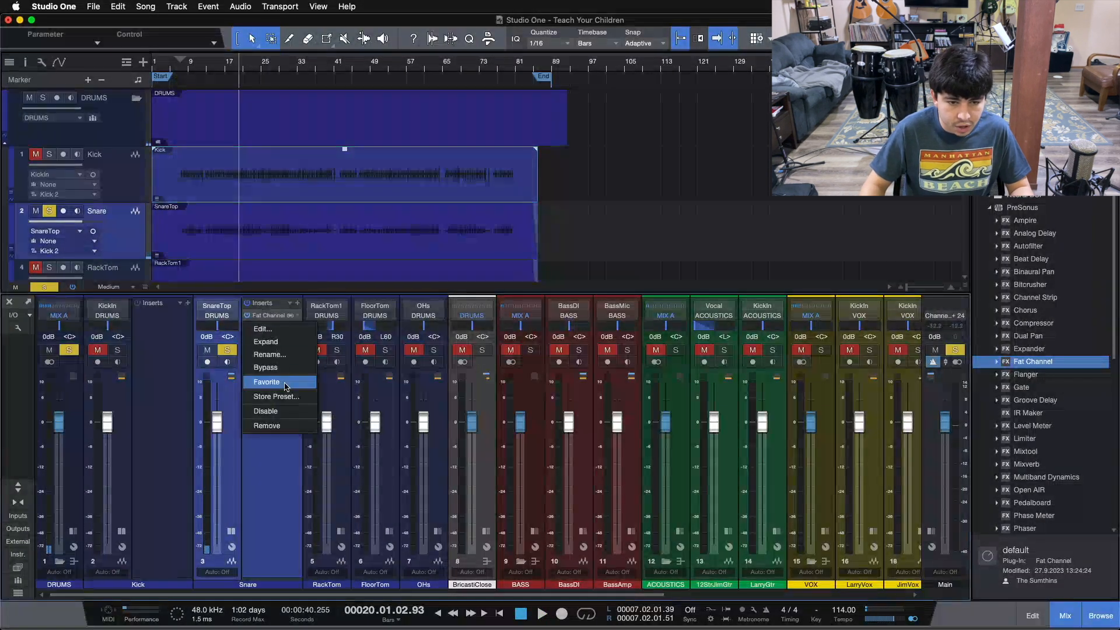
click(279, 426)
key(F3)
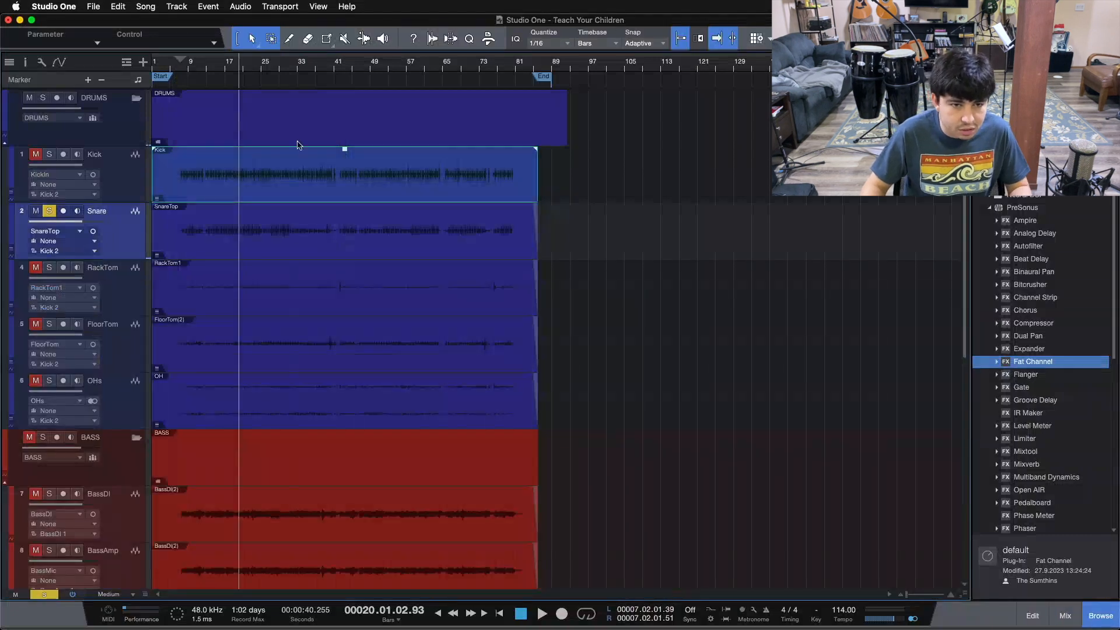
- Audition the soloed snare from bar 20, bar 35 and about bar 37, ending with playback stopped
drag(236, 80, 303, 86)
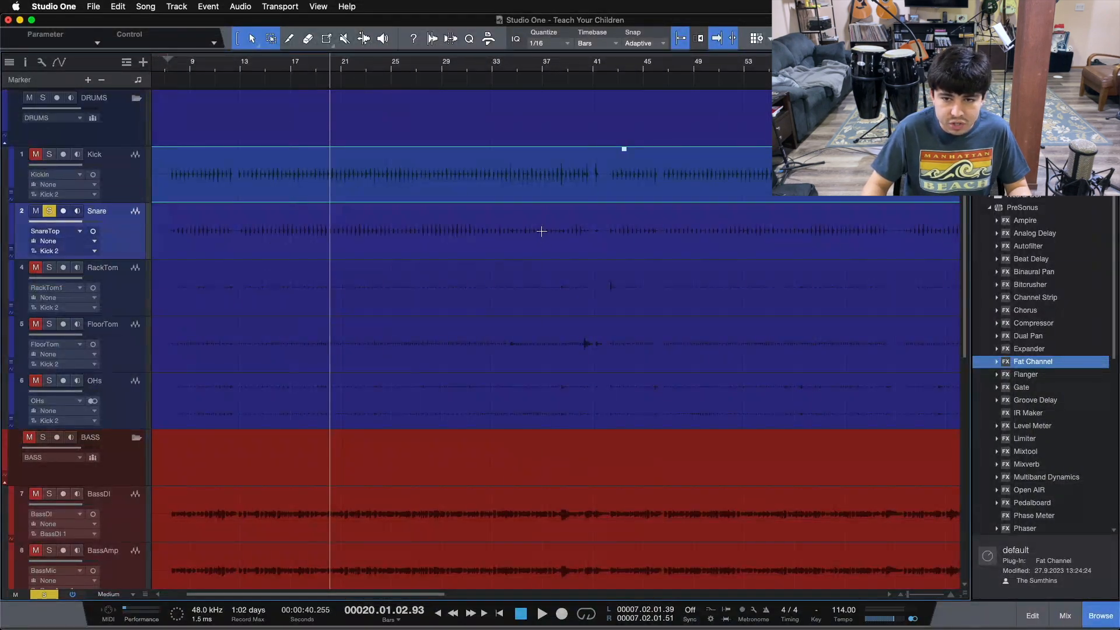
key(space)
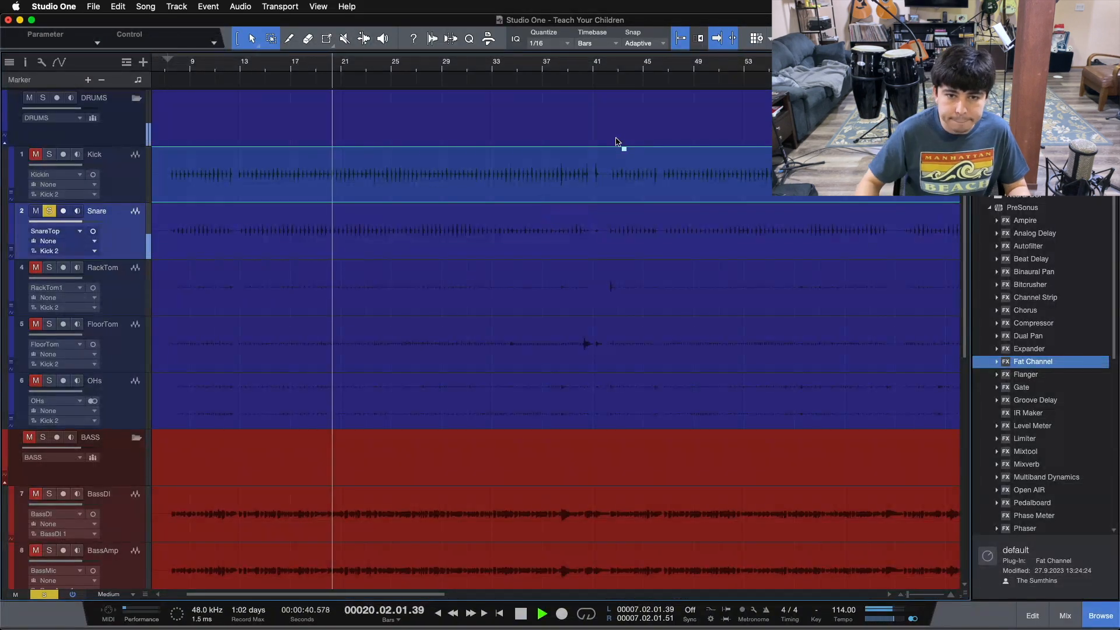
click(516, 72)
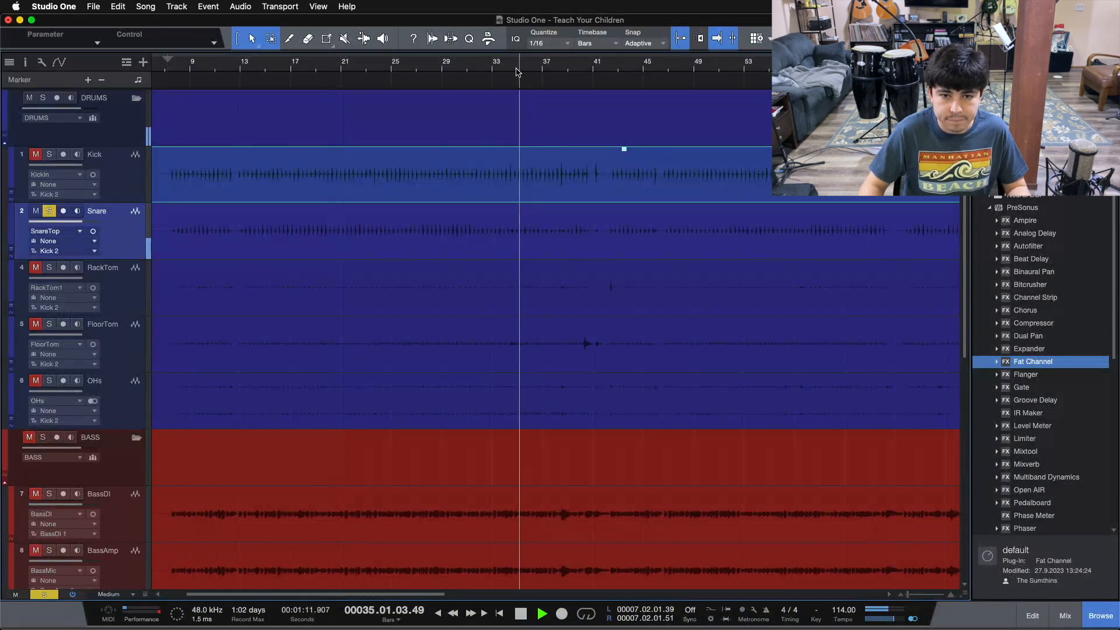
click(550, 65)
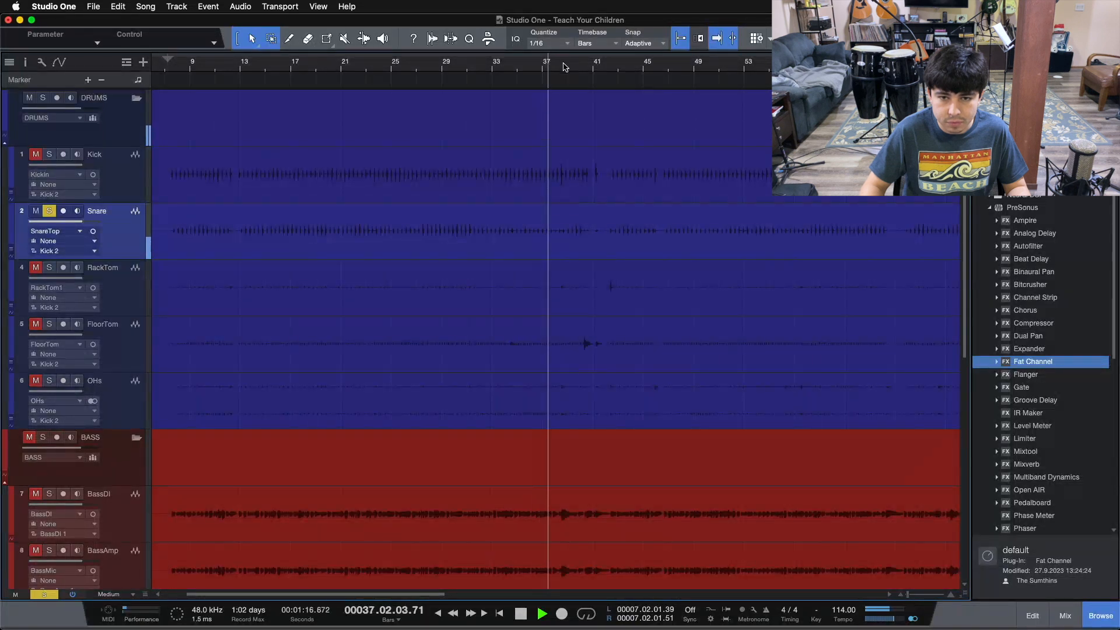
drag(549, 66, 500, 87)
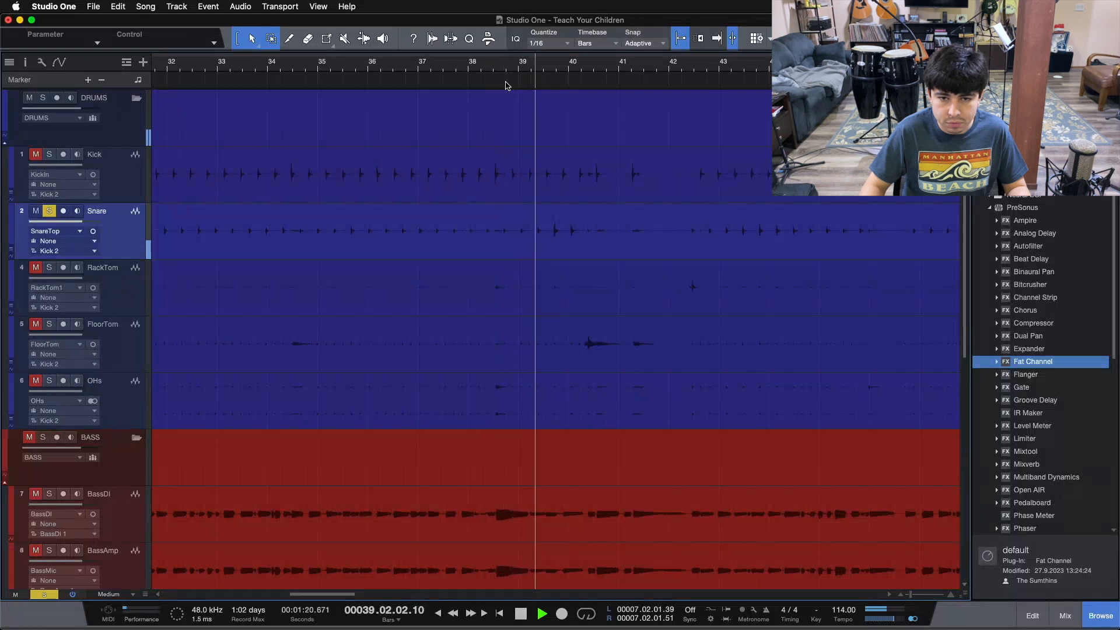
drag(529, 72, 450, 60)
key(f)
click(530, 65)
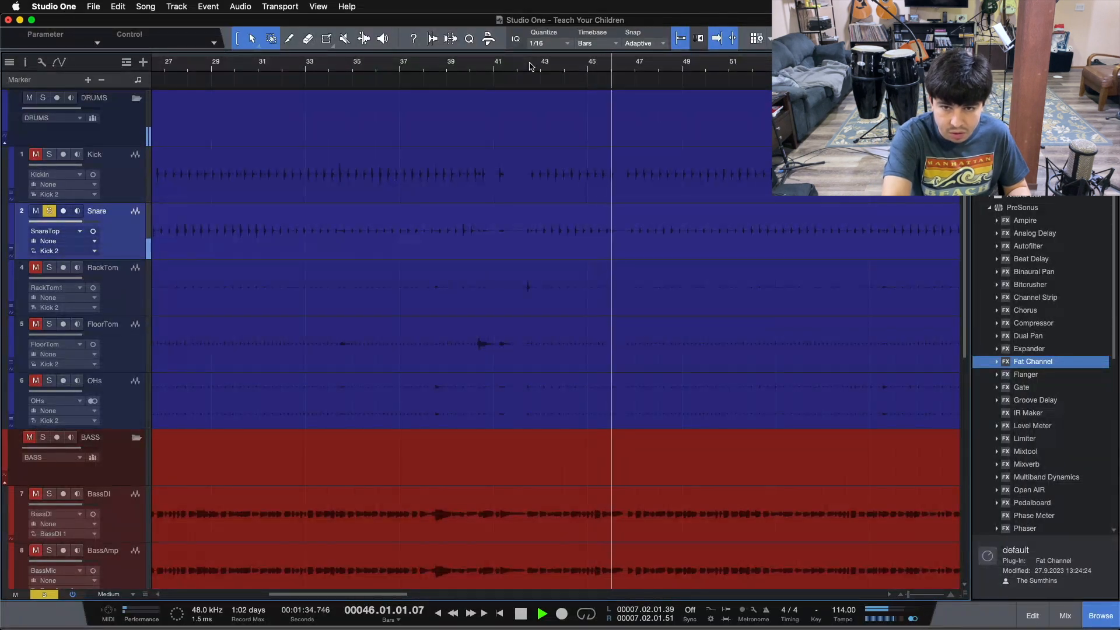
key(space)
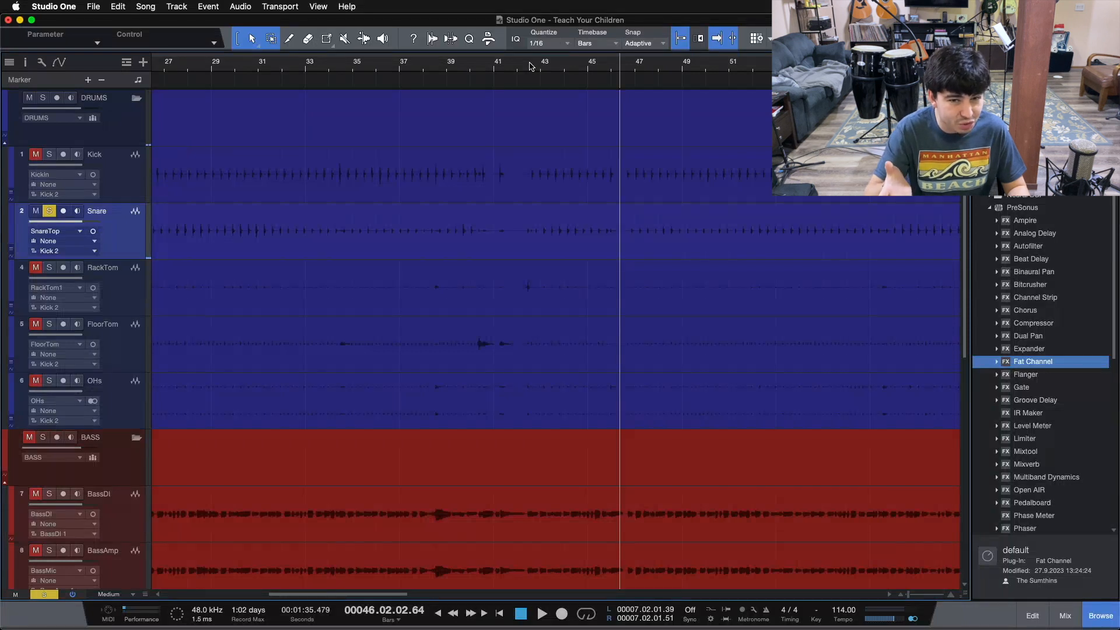
- Audition the individual snare hits from bar 16 and again from about 16.3, ending with playback stopped
scroll(530, 66, down, 5)
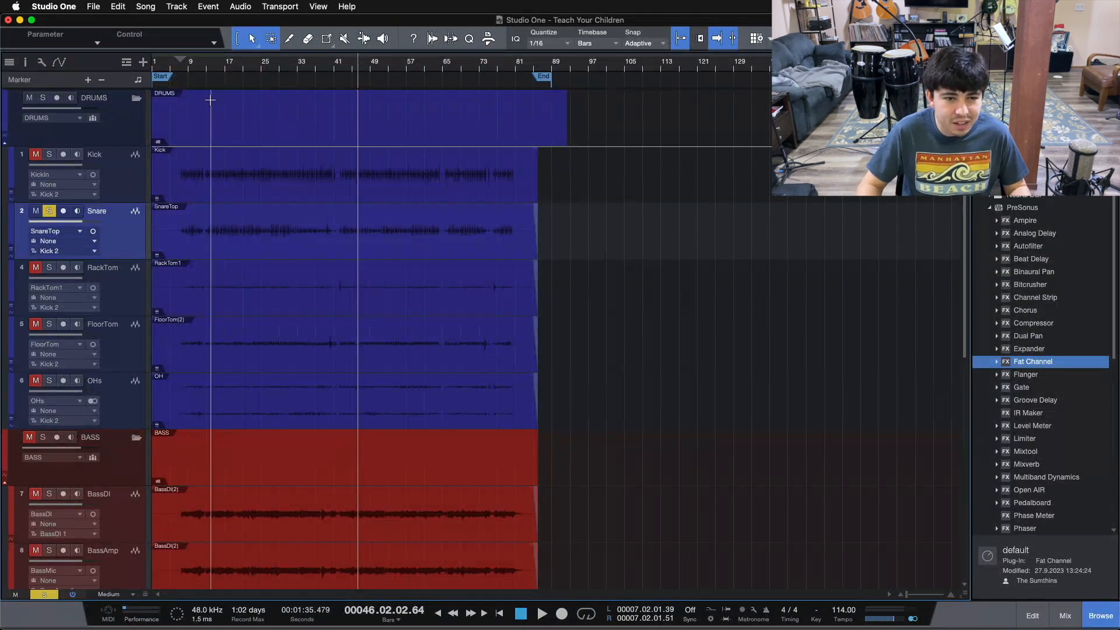
drag(210, 70, 345, 100)
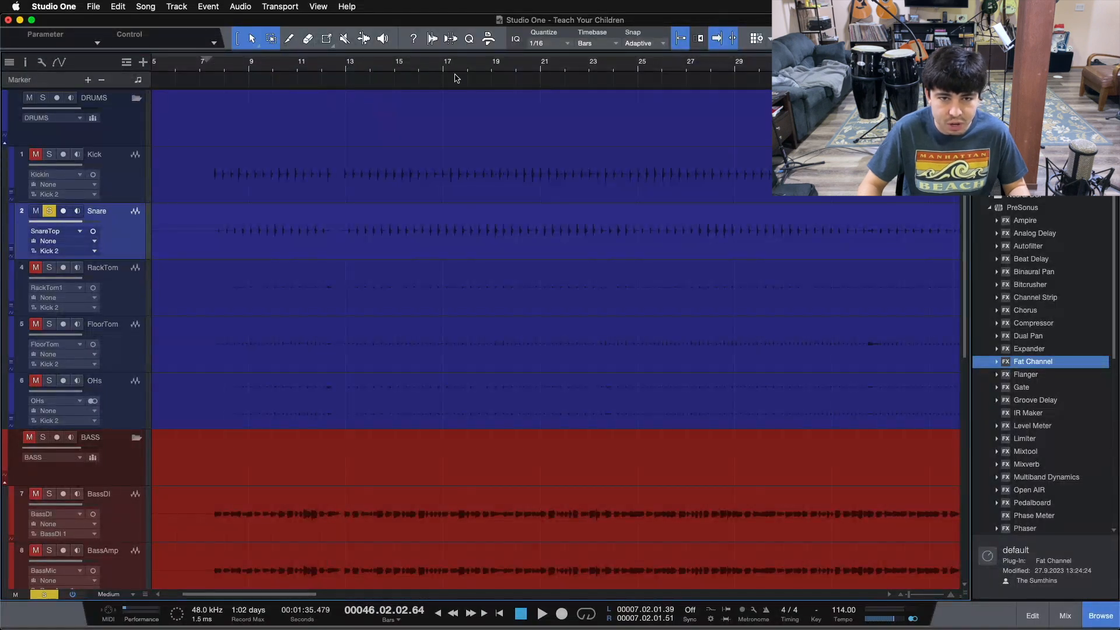
drag(423, 69, 407, 118)
click(205, 65)
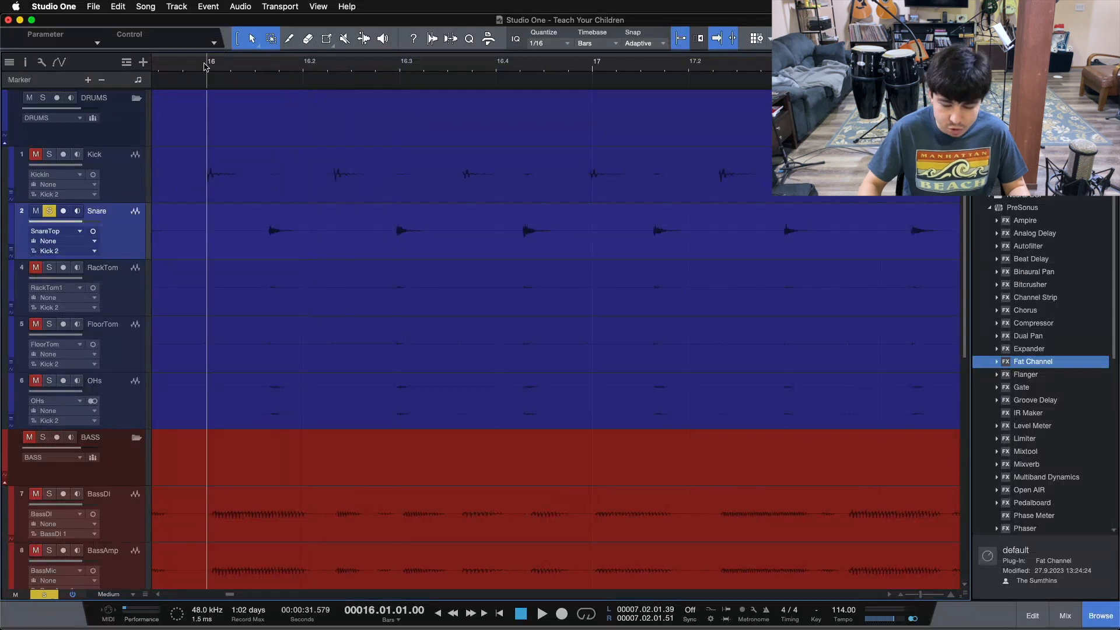
key(space)
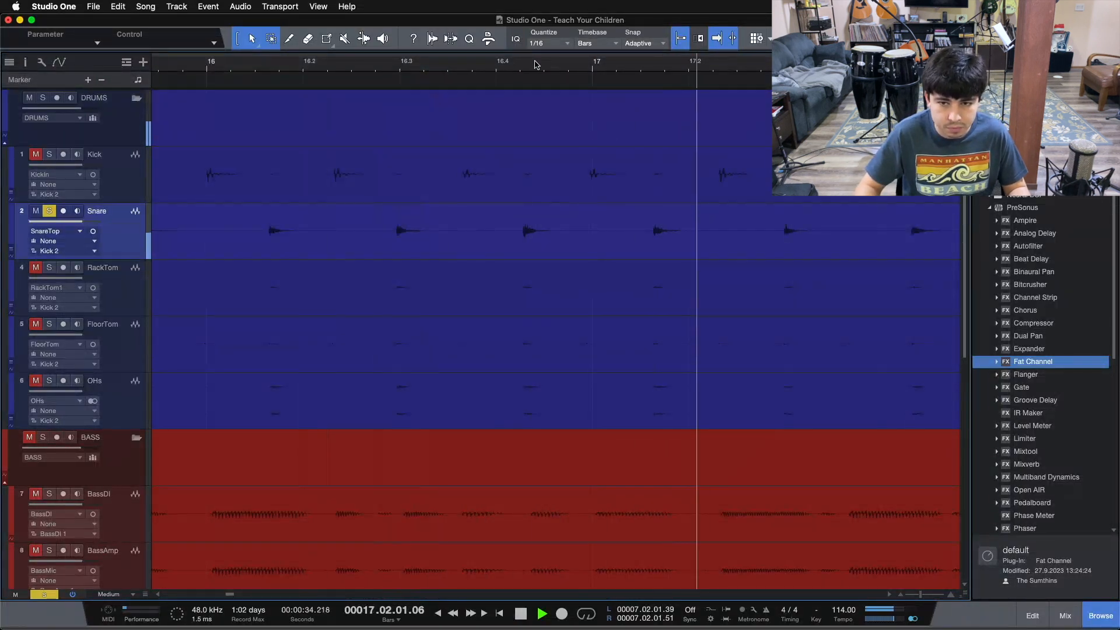
drag(333, 55, 337, 74)
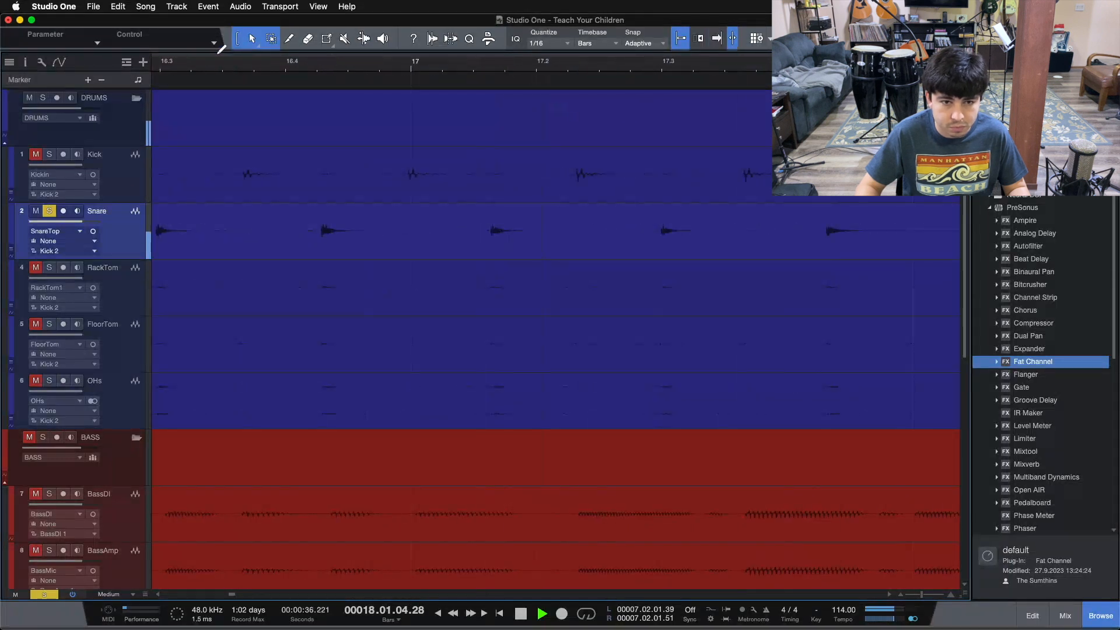
click(217, 59)
click(216, 61)
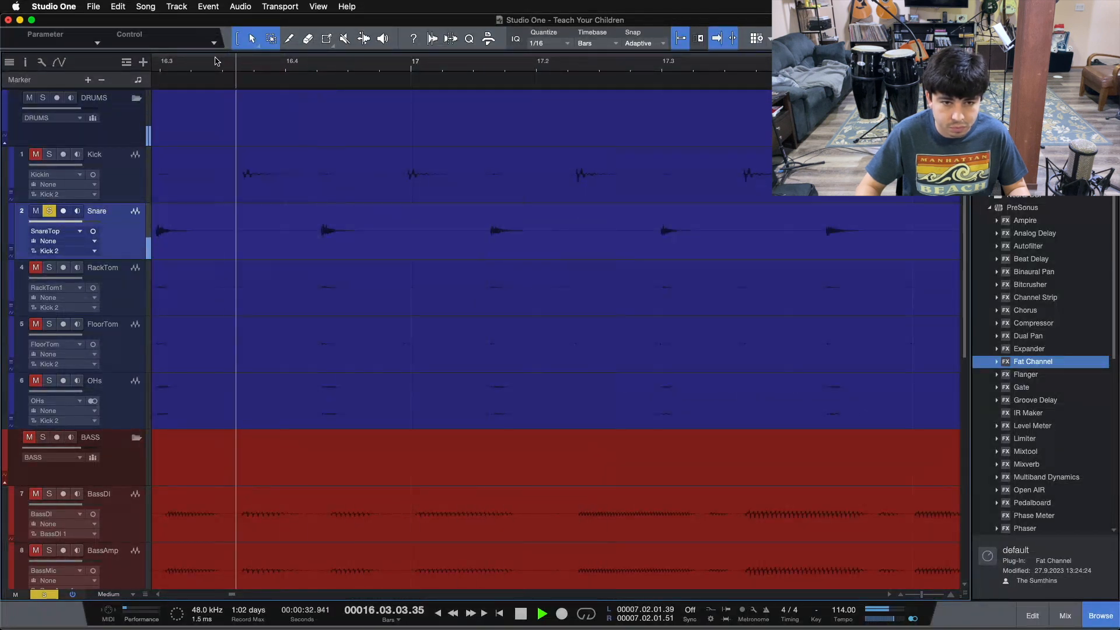
key(space)
- Duplicate the Snare track without its recording and copy the snare range from 16.4 to 17.1.3 onto the duplicate track
right_click(123, 230)
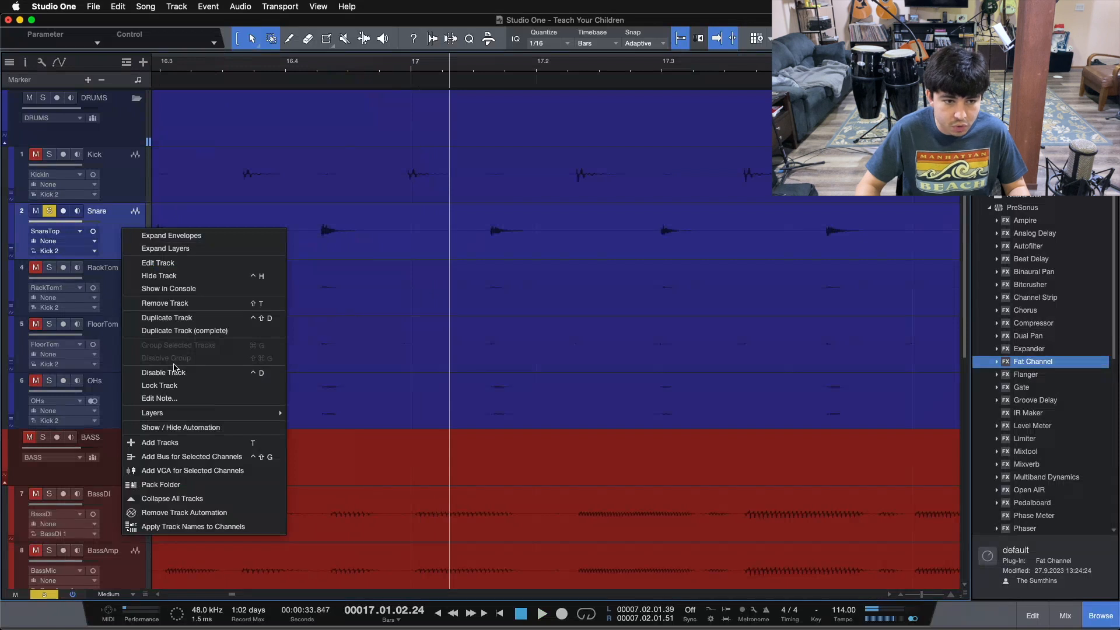
click(171, 318)
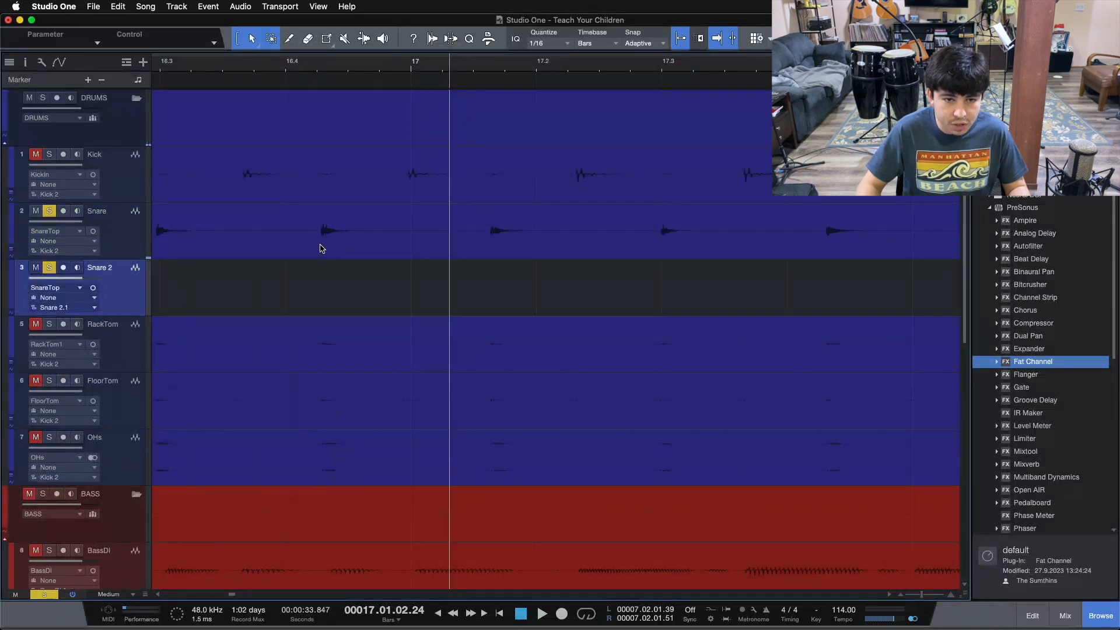
click(251, 226)
drag(283, 226, 478, 230)
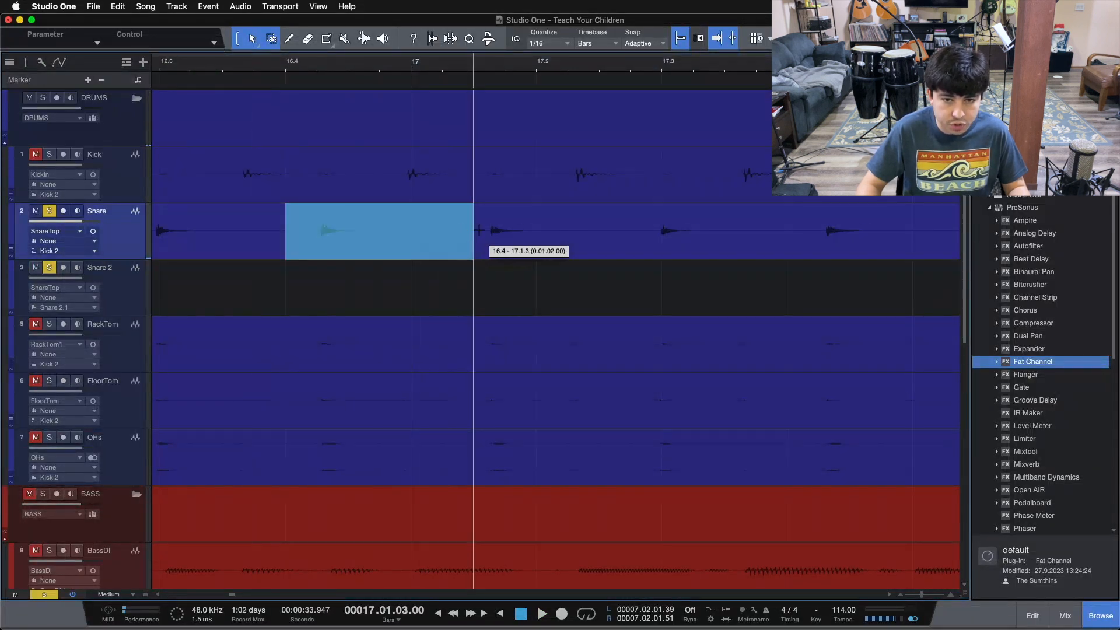
drag(370, 249, 357, 303)
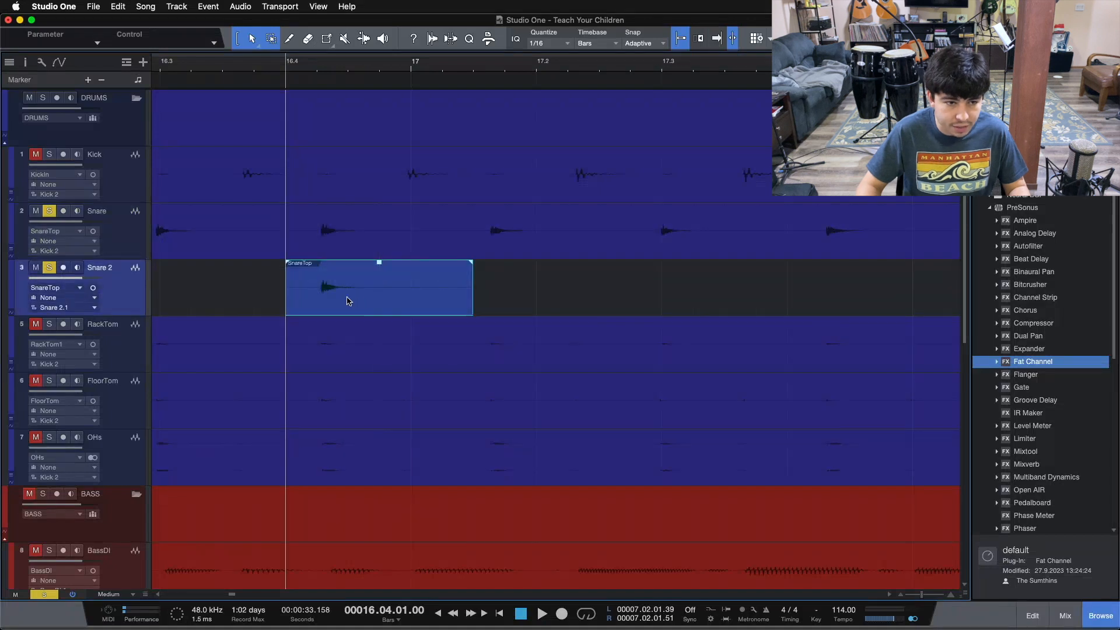
- Cut the copied snare clip at the hit's transient, delete the part before it, and enlarge the waveform display
key(space)
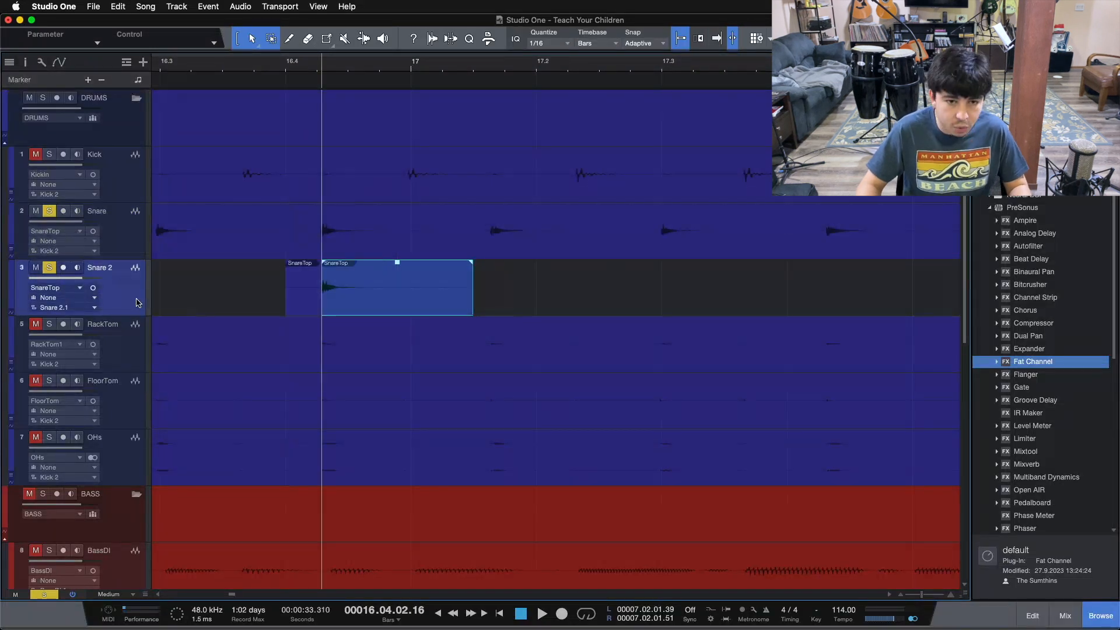
key(alt+x)
click(307, 300)
key(Delete)
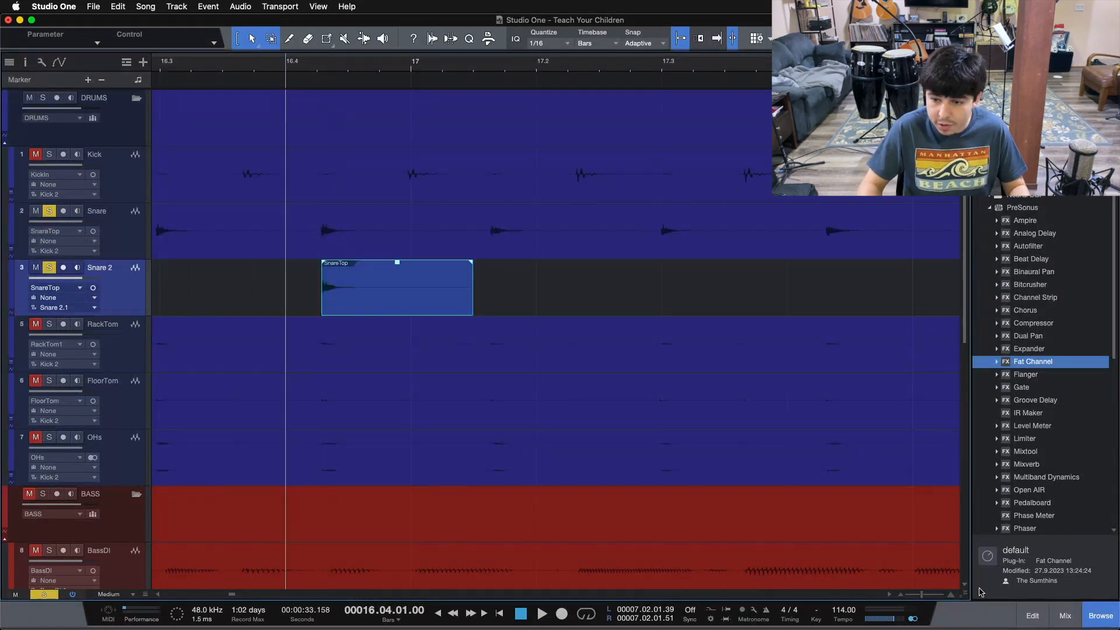
drag(962, 590, 964, 592)
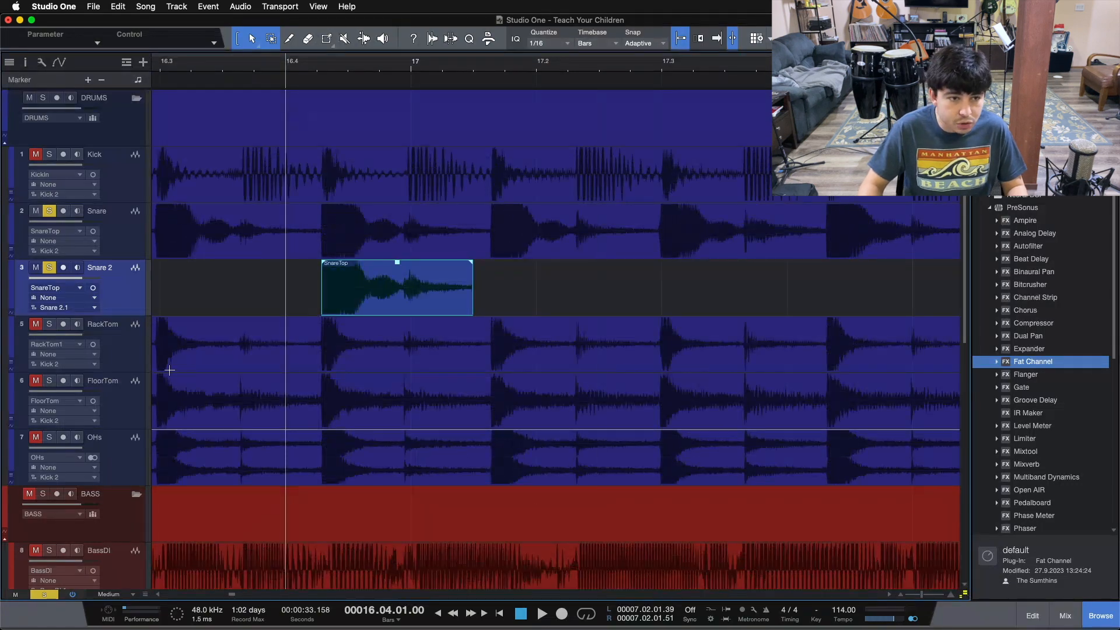
- Trim the end of the copied snare clip to bar 17 and give it a fade-out of about 367 ms
drag(368, 67, 412, 87)
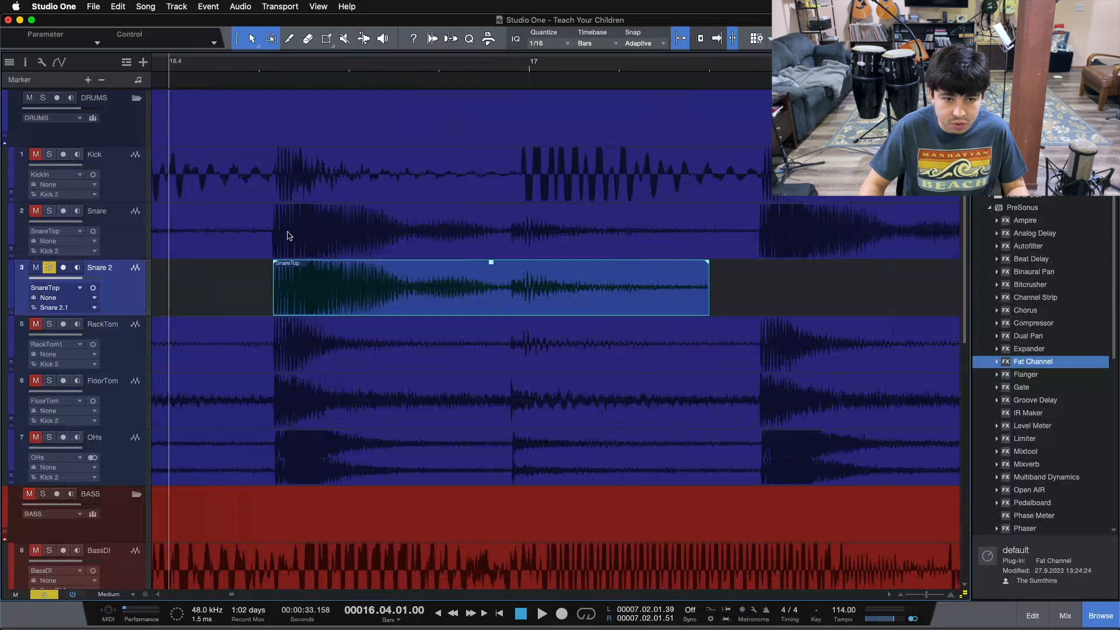
drag(280, 69, 371, 107)
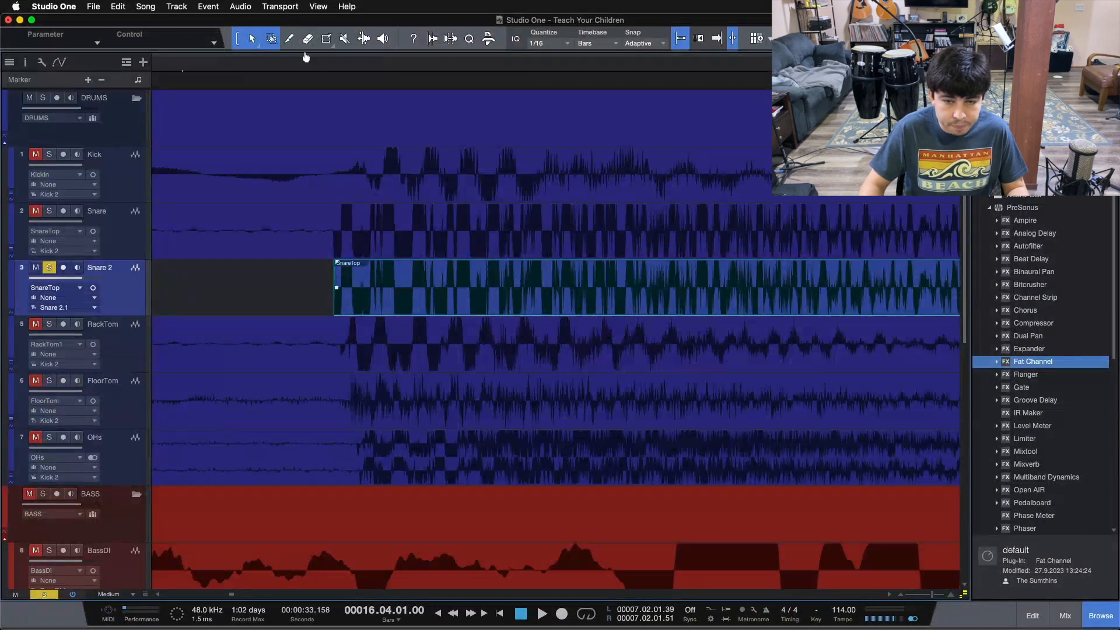
drag(306, 56, 287, 27)
drag(768, 301, 572, 301)
drag(571, 262, 334, 292)
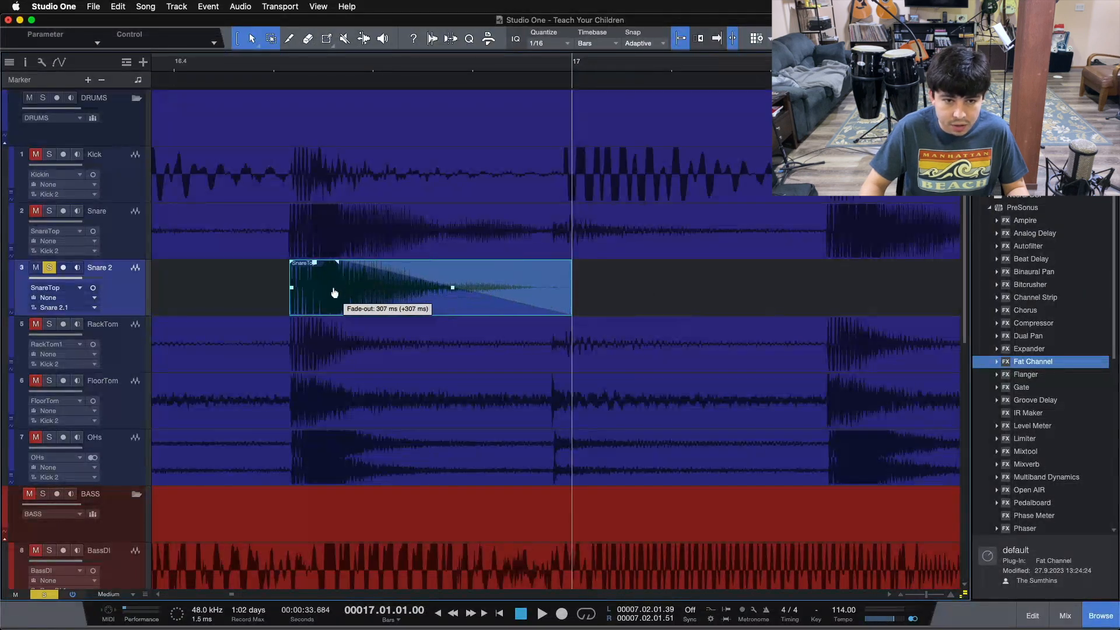
drag(316, 62, 352, 92)
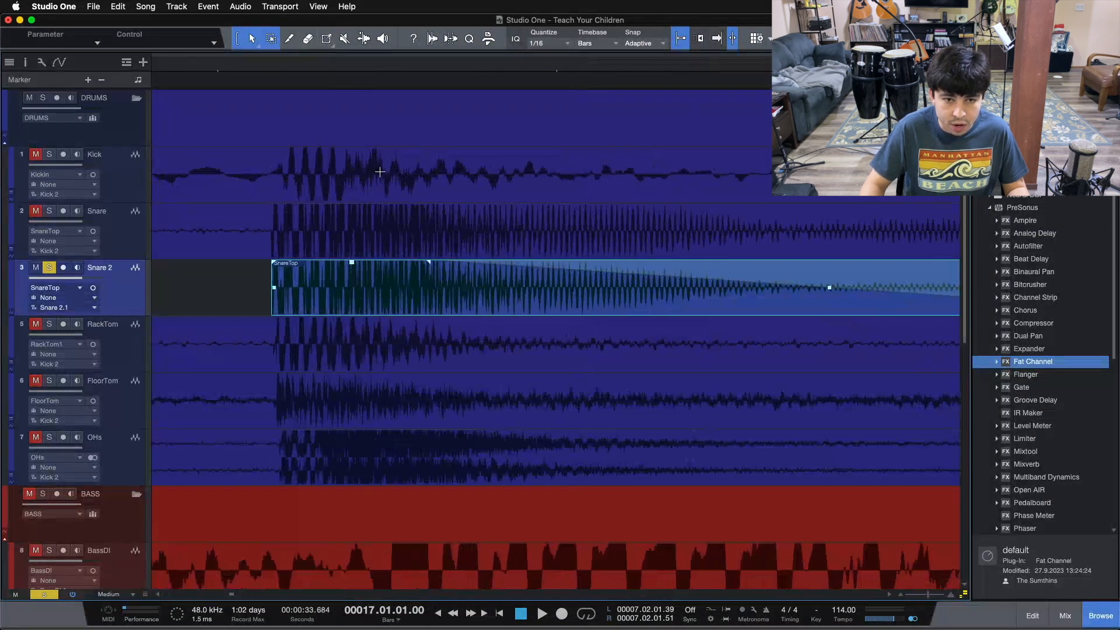
drag(430, 269, 288, 285)
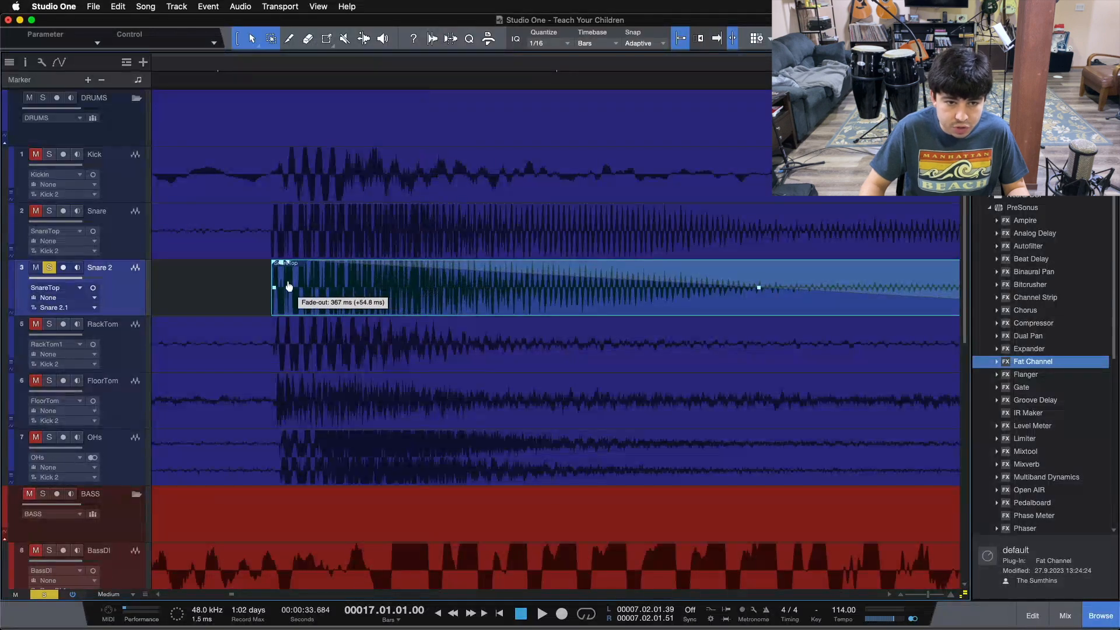
drag(449, 52, 395, 22)
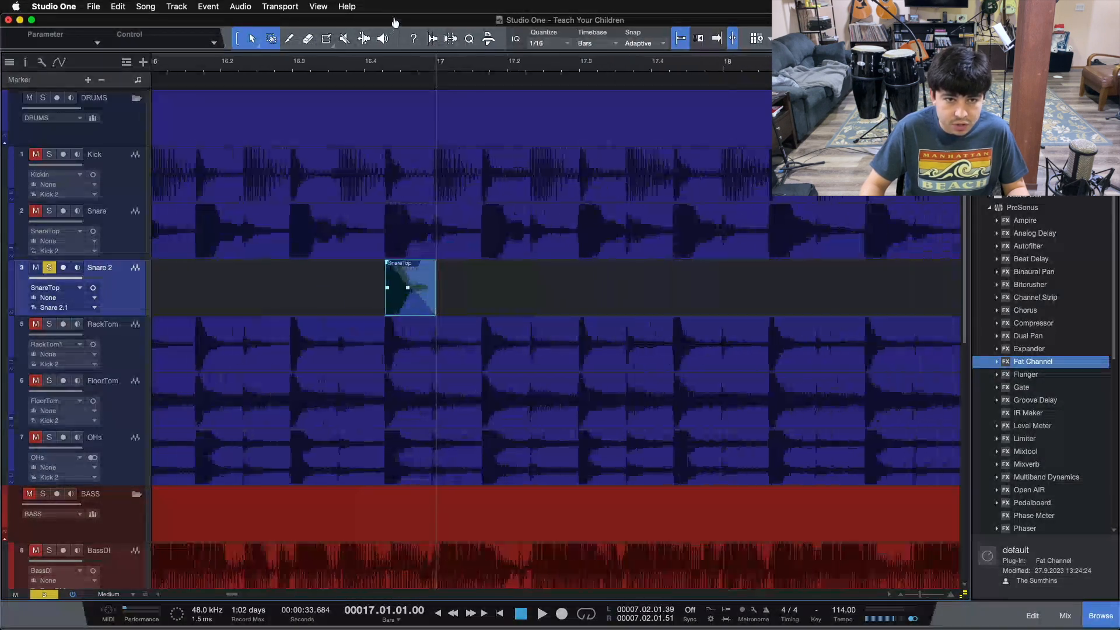
- Audition the isolated snare hit from 16.3.3 and again from 16.4, then stop playback
click(329, 66)
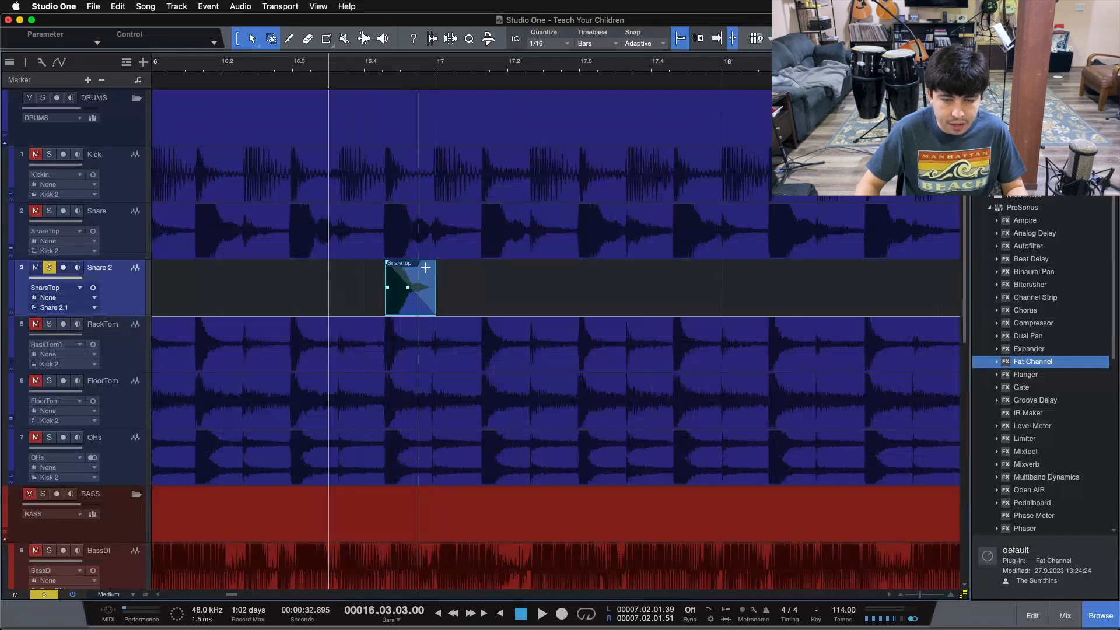
drag(392, 70, 413, 88)
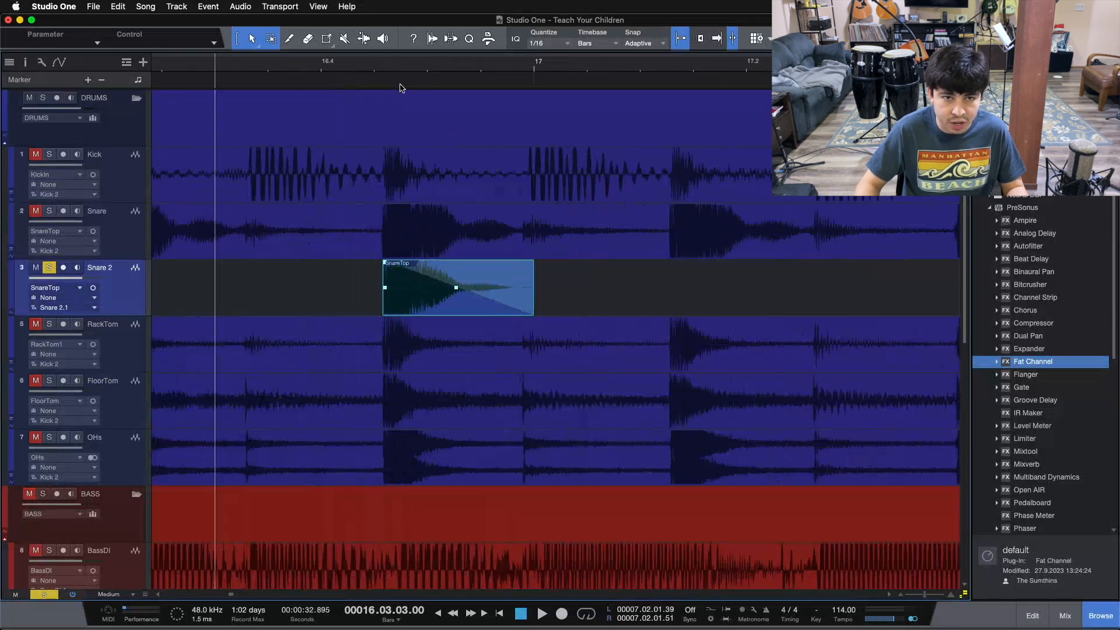
click(320, 66)
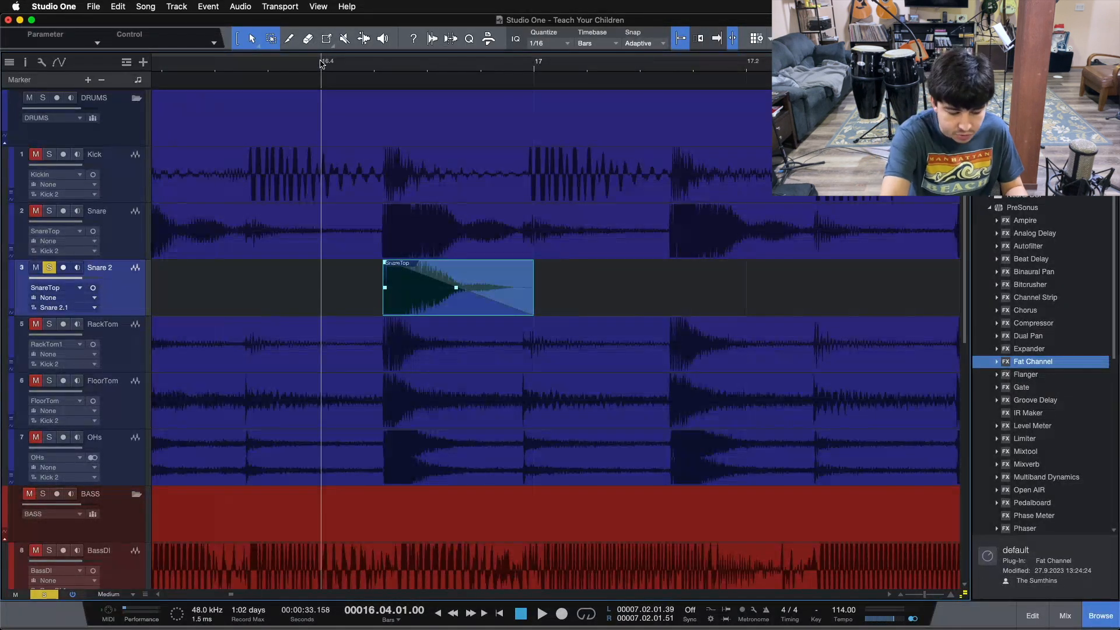
key(space)
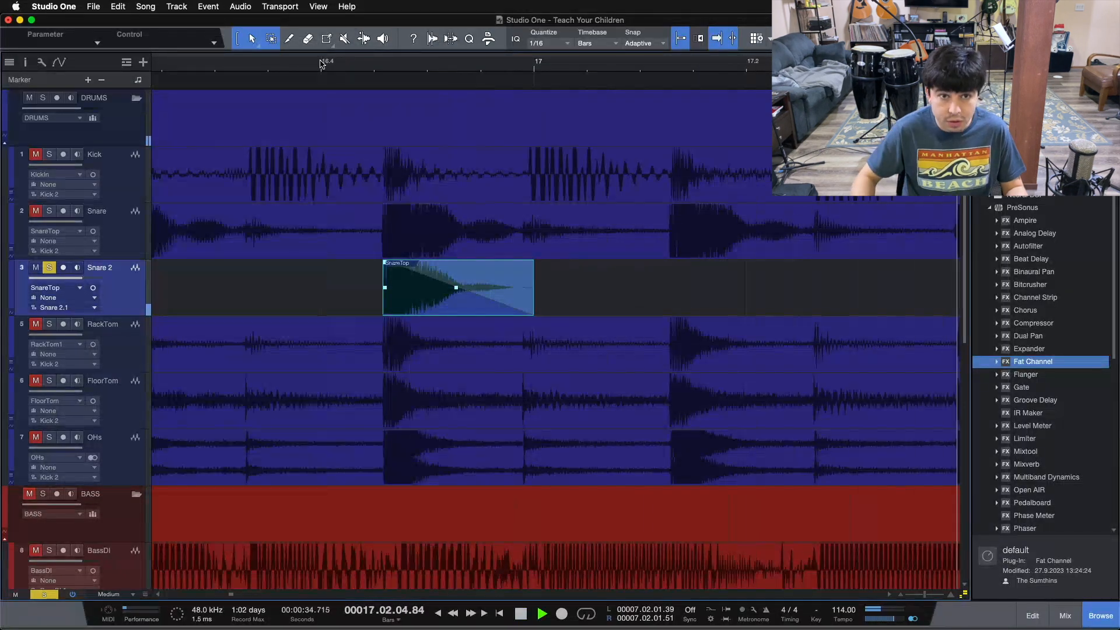
key(space)
key(space)
key(space)
key(space)
- Bounce the trimmed and faded snare hit into a new clip on Snare 2 and save the song
key(w)
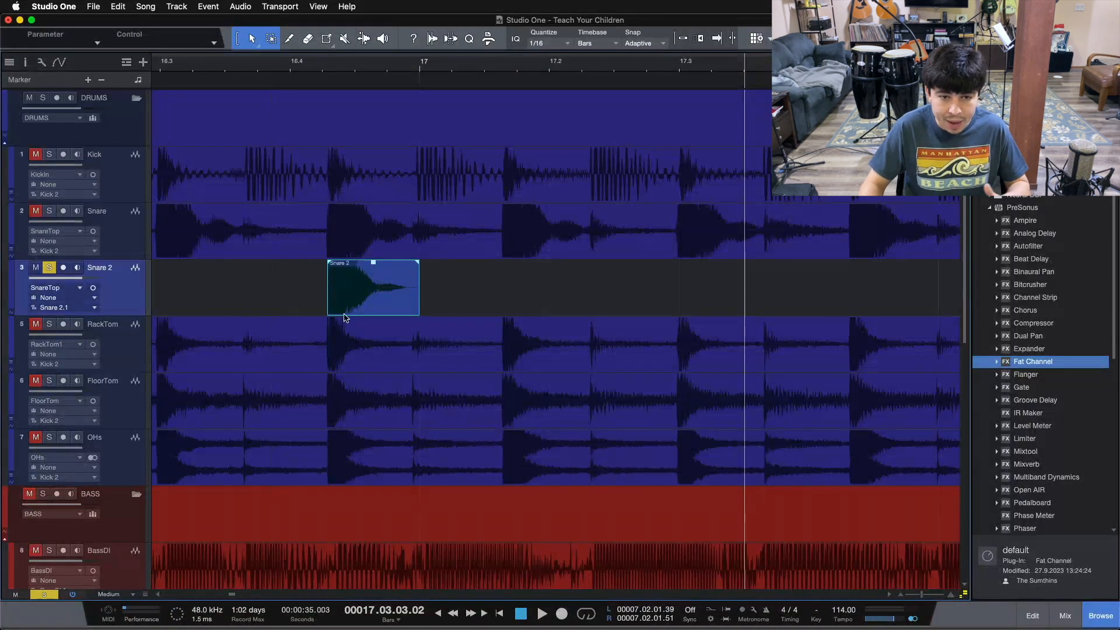
scroll(301, 75, down, 5)
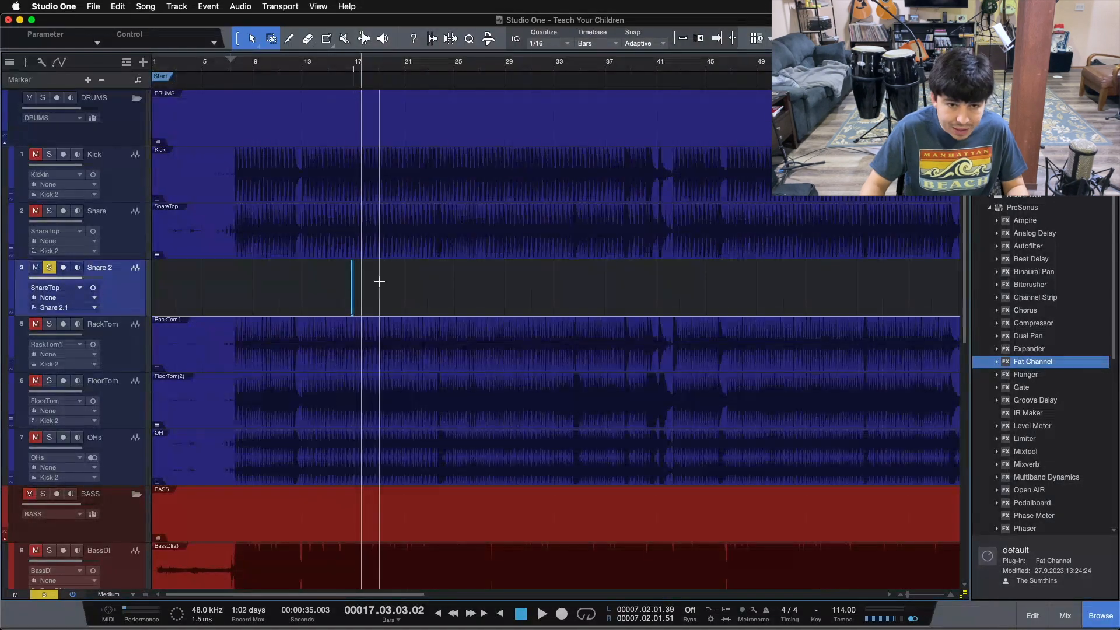
key(super+s)
- Reduce the waveform display height across the arrangement's tracks
scroll(439, 130, up, 5)
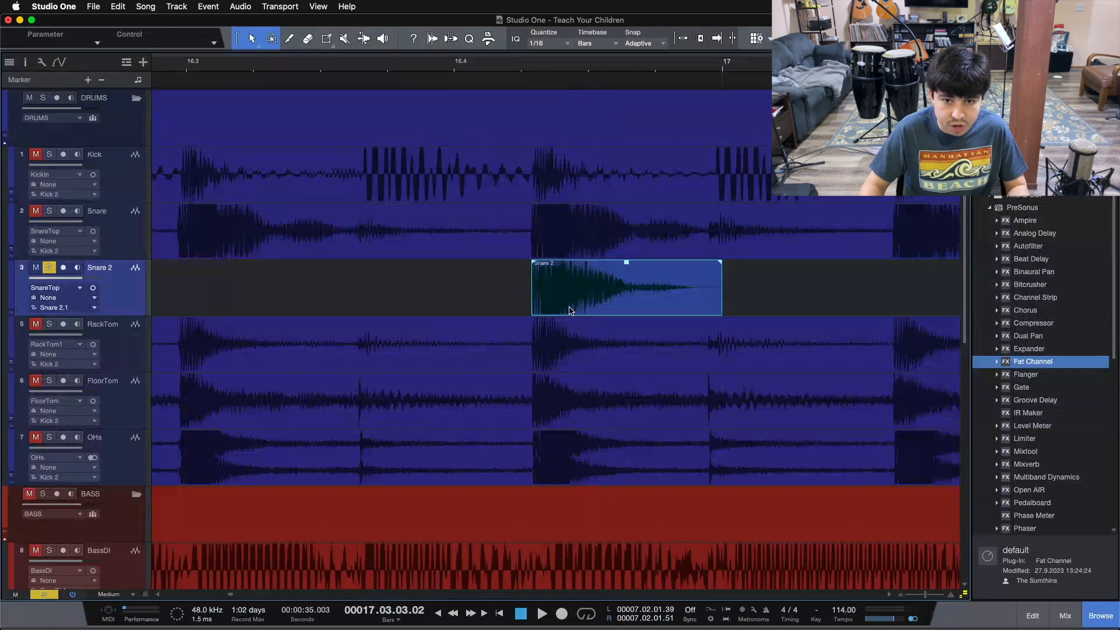
scroll(504, 70, down, 10)
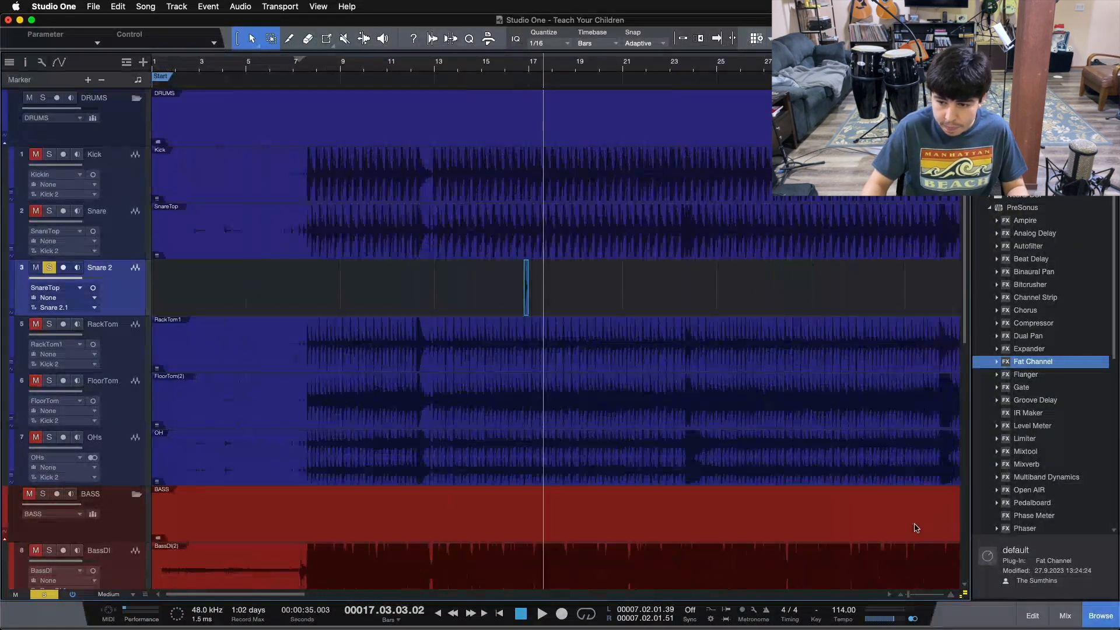
drag(963, 593, 963, 628)
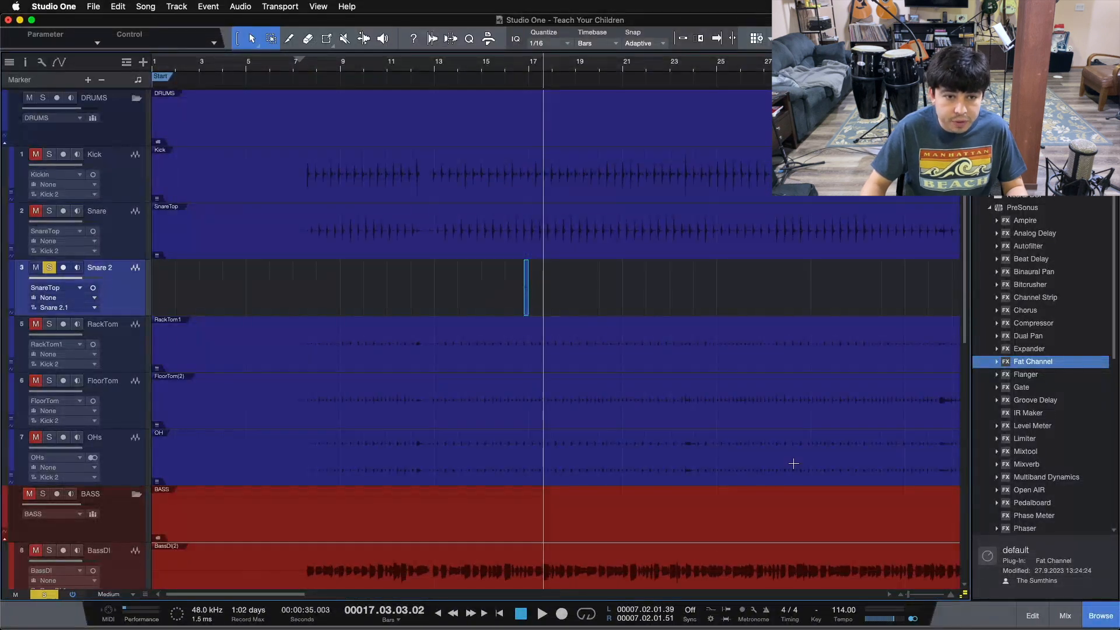
- Paste the bounced snare hit onto Snare 2 at each consecutive Snare transient from 7.4.1 to 12.1, and save the song
drag(325, 74, 343, 134)
click(123, 224)
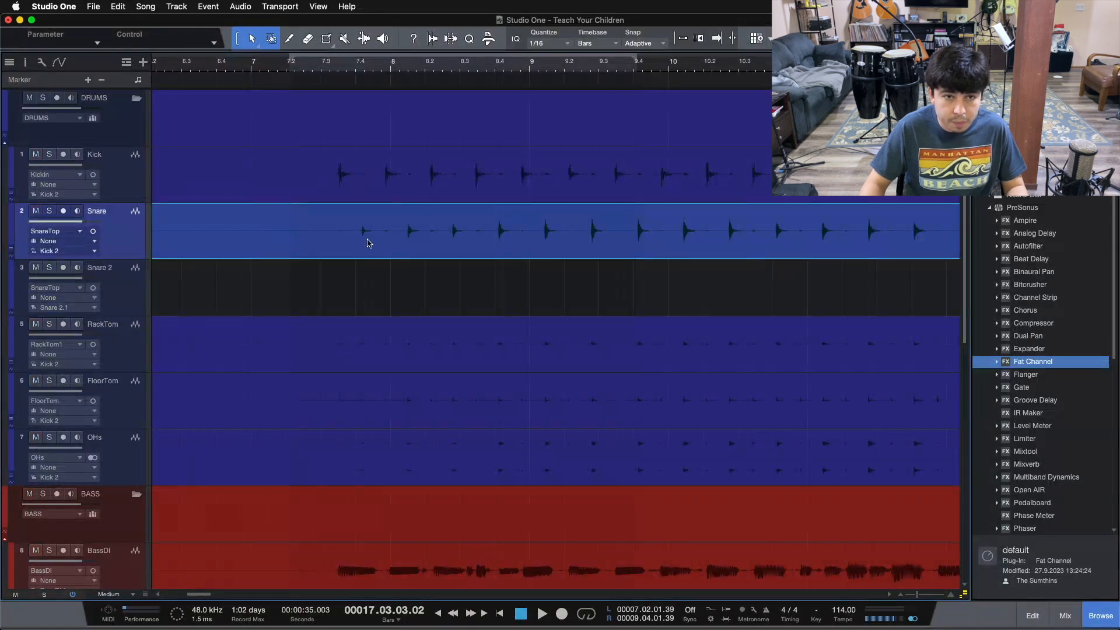
key(Tab)
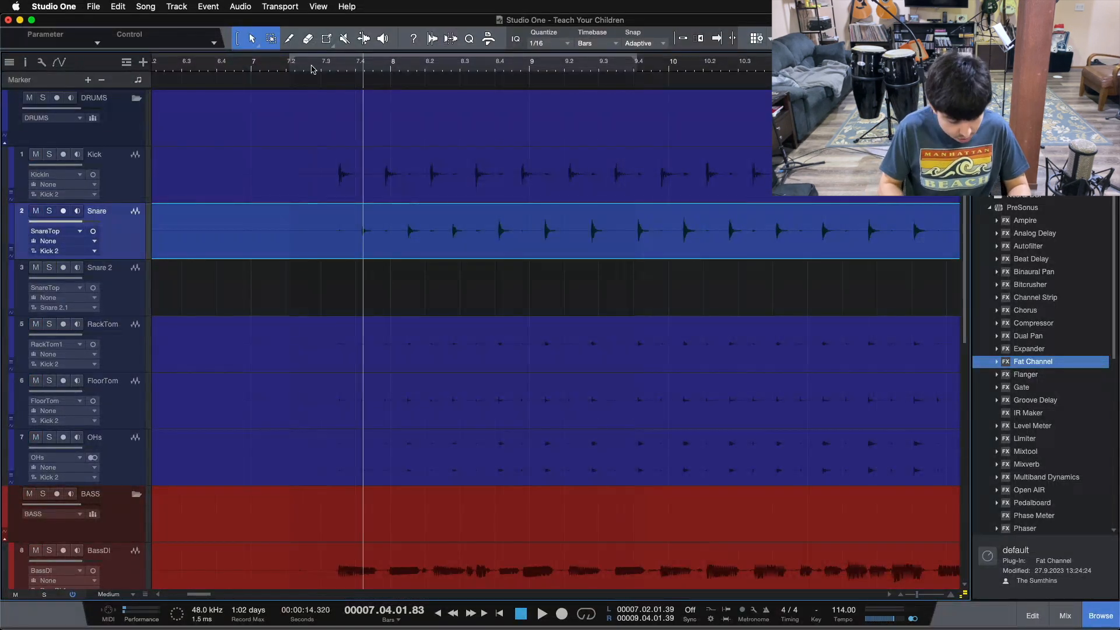
key(Down)
key(super+v)
key(Up)
key(Tab)
key(Down)
key(super+v)
key(Up)
key(Tab)
key(Down)
key(super+v)
key(Up)
key(Tab)
key(Down)
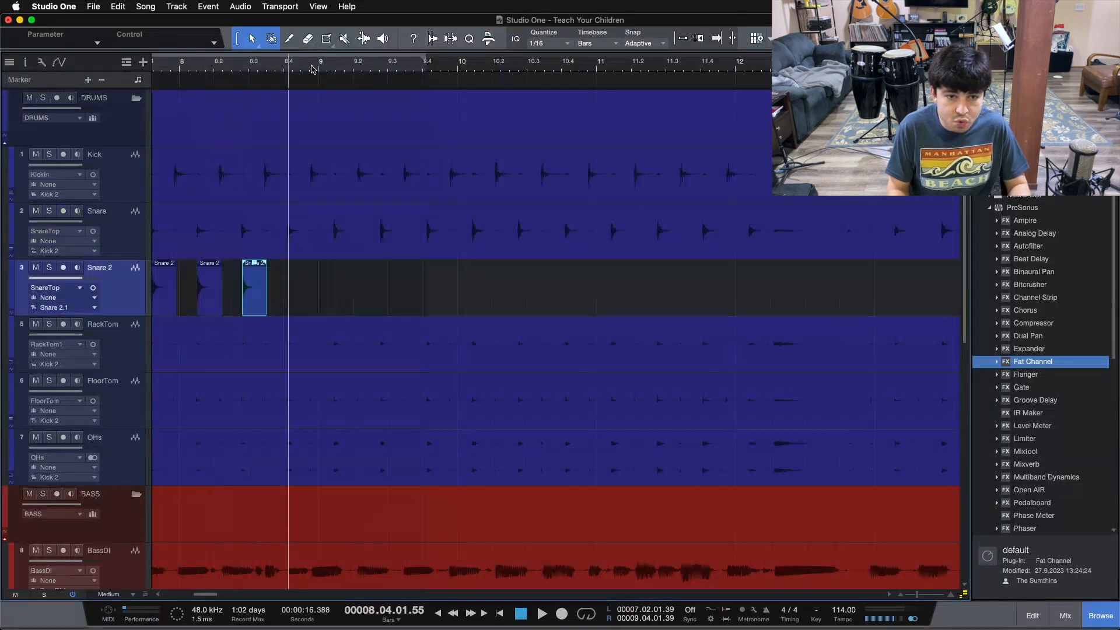
key(super+v)
key(Up)
key(Tab)
key(Down)
key(super+v)
key(Up)
key(Tab)
key(Down)
key(super+v)
key(Up)
key(Tab)
key(Down)
key(super+v)
key(Up)
key(Tab)
key(Down)
key(super+v)
key(Up)
key(Tab)
key(Down)
key(super+v)
key(Up)
key(Tab)
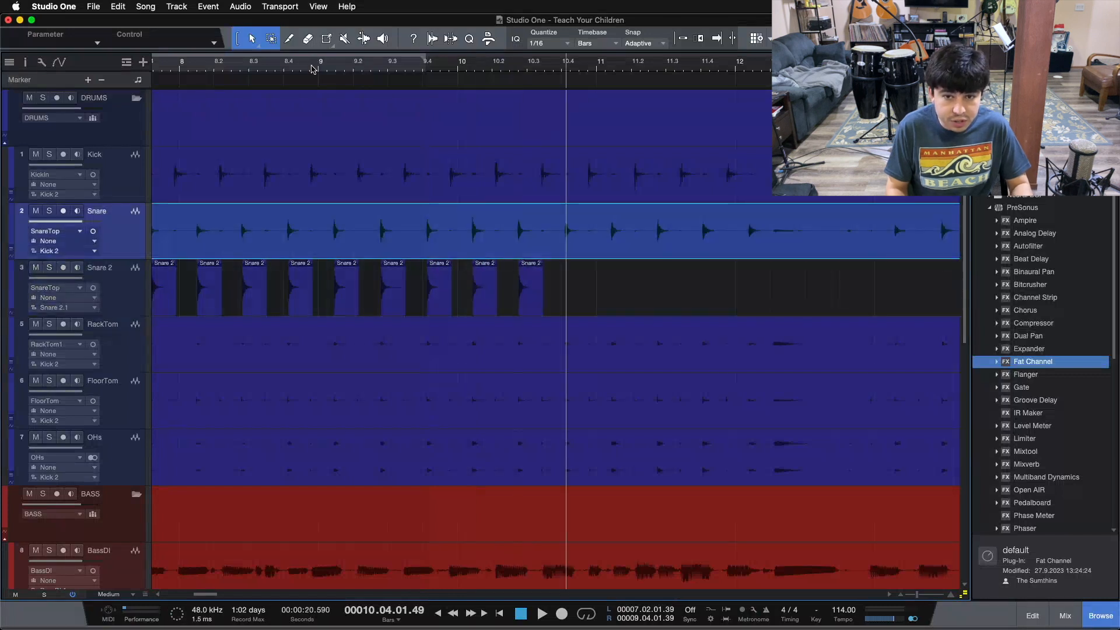
key(Down)
key(super+v)
key(Up)
key(Tab)
key(Down)
key(super+v)
key(Up)
key(Tab)
key(Down)
key(super+v)
key(Up)
key(Tab)
key(Down)
key(super+v)
key(Up)
key(Tab)
key(Down)
key(super+v)
key(Up)
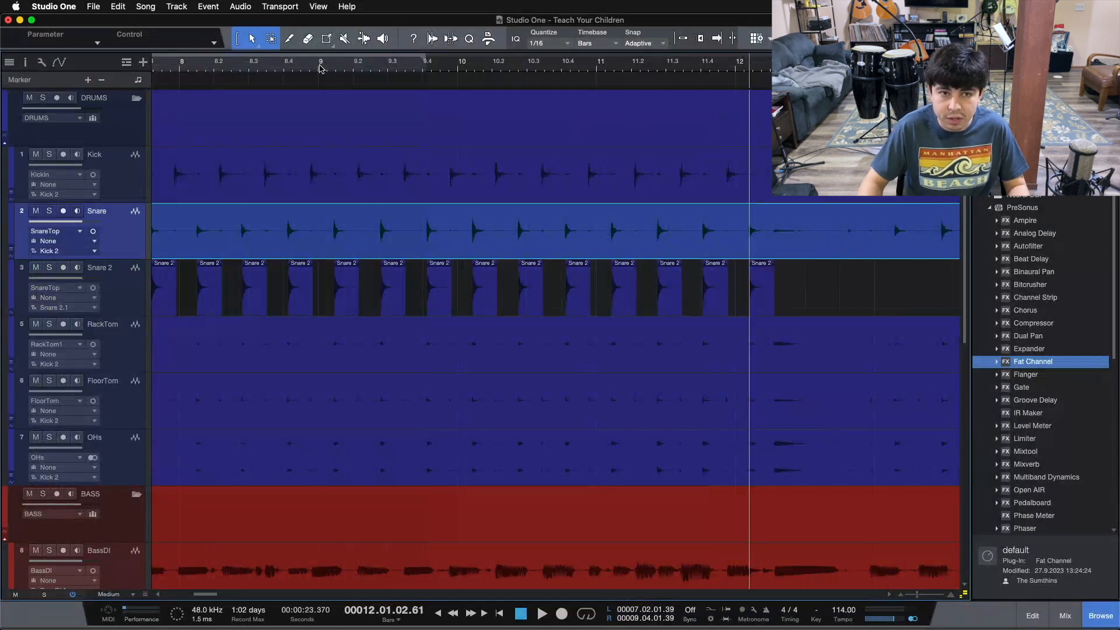
key(shift+z)
key(super+s)
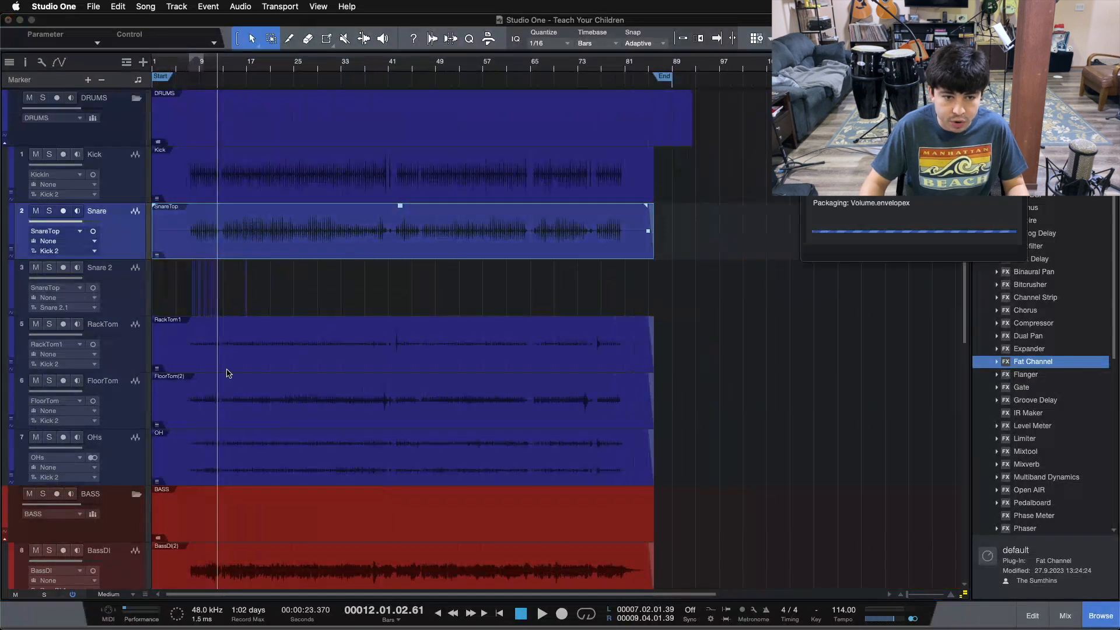
- Solo the RackTom and FloorTom tracks and audition the floor tom fill around bar 40 with autoscroll enabled
click(125, 336)
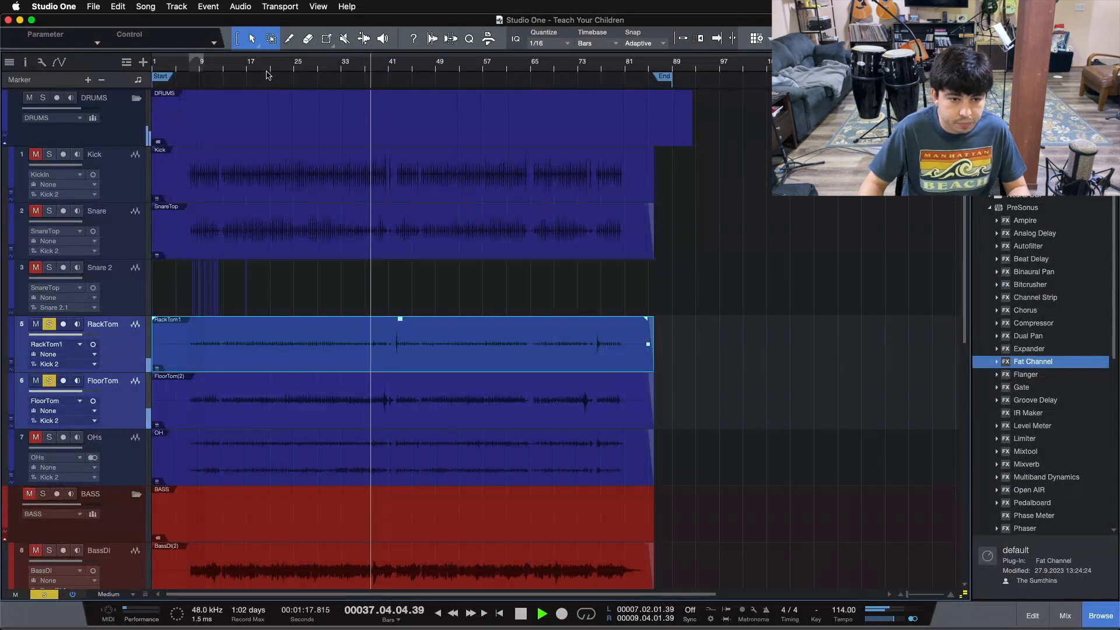
drag(383, 65, 412, 130)
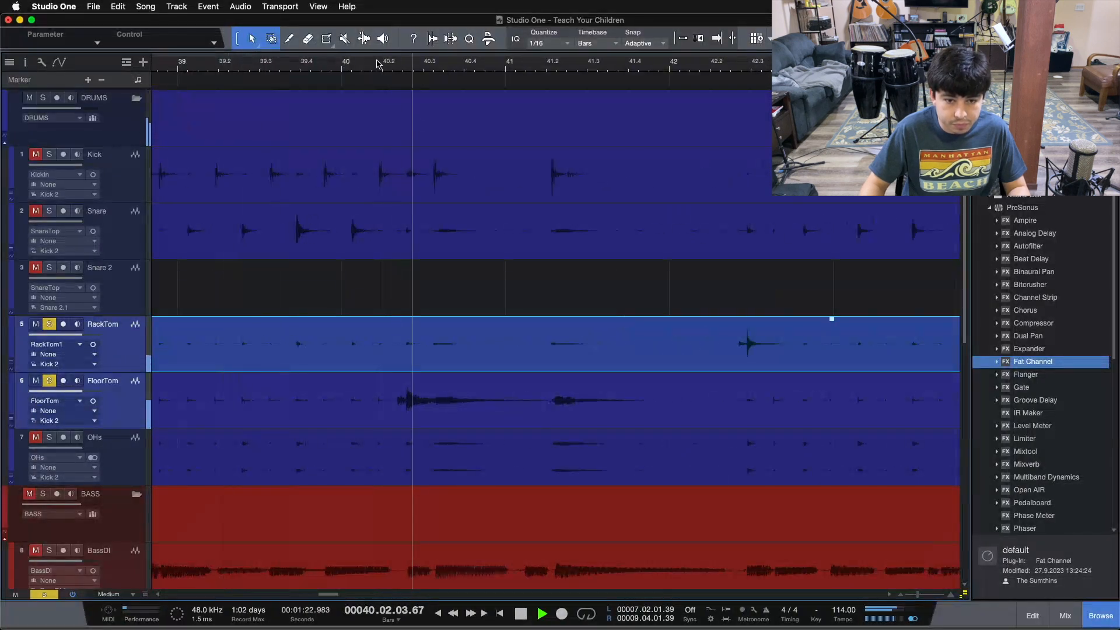
drag(378, 64, 389, 81)
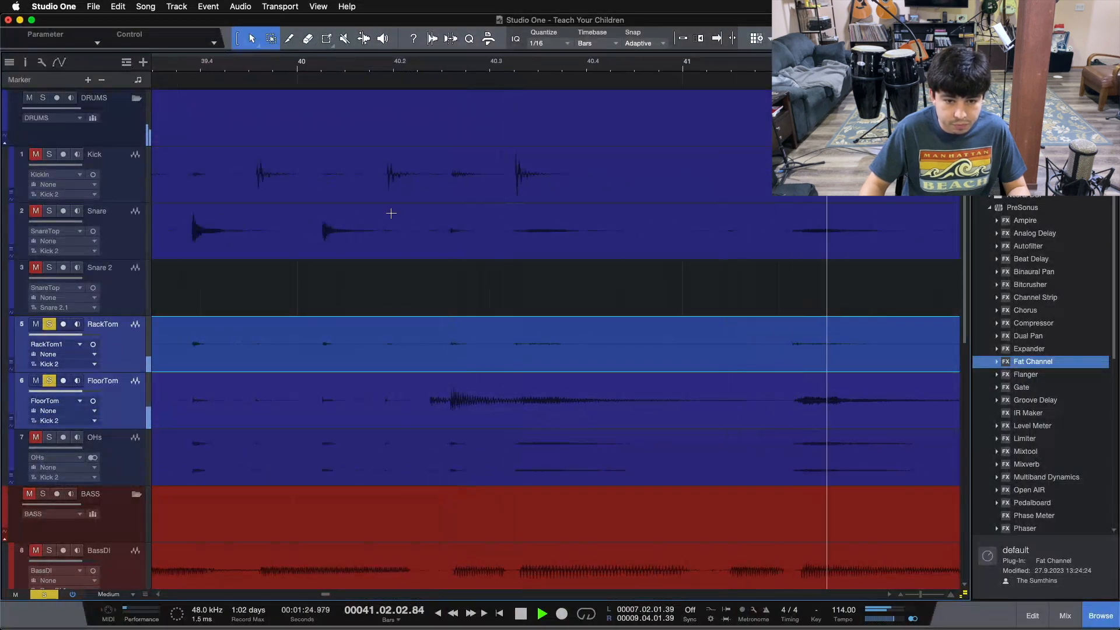
click(716, 38)
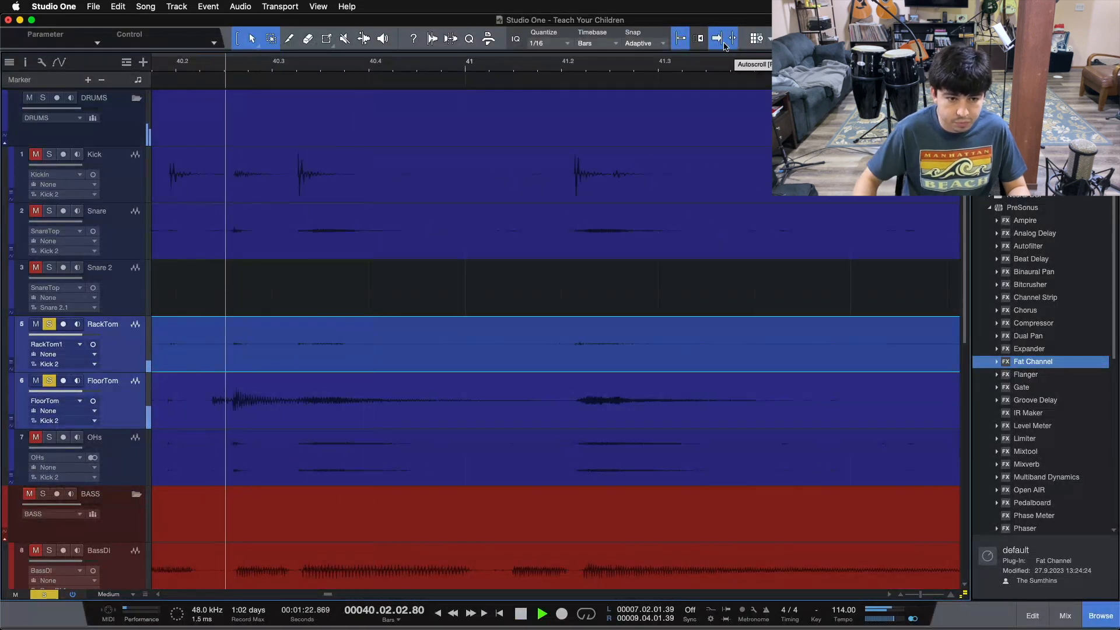
key(space)
- Delete the RackTom and FloorTom audio that precedes the floor tom fill in bar 40
drag(221, 322, 155, 420)
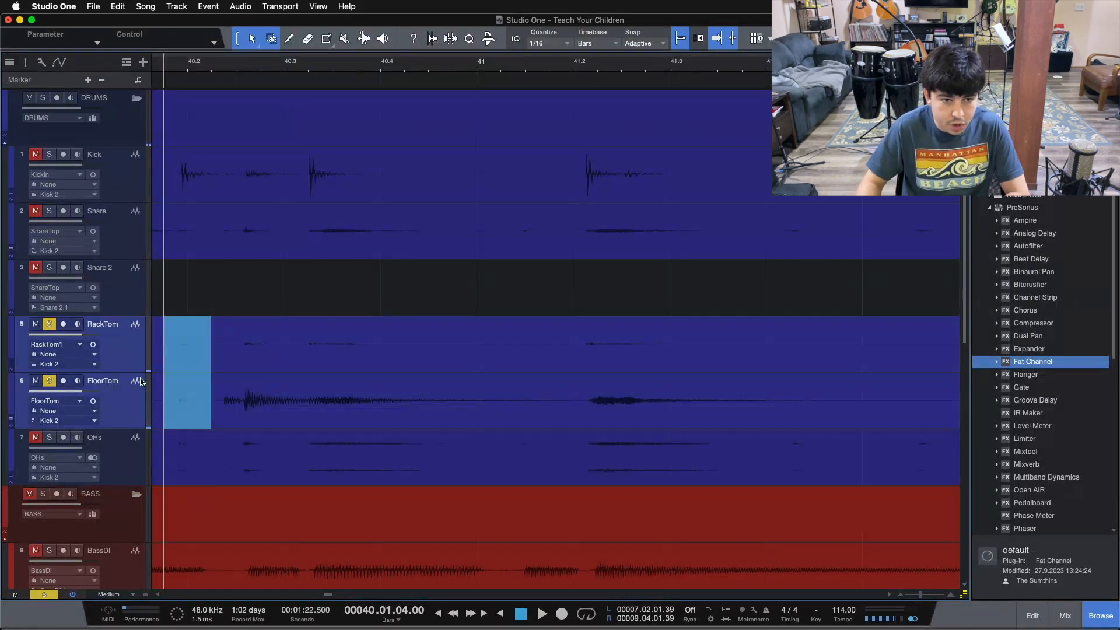
key(Delete)
key(w)
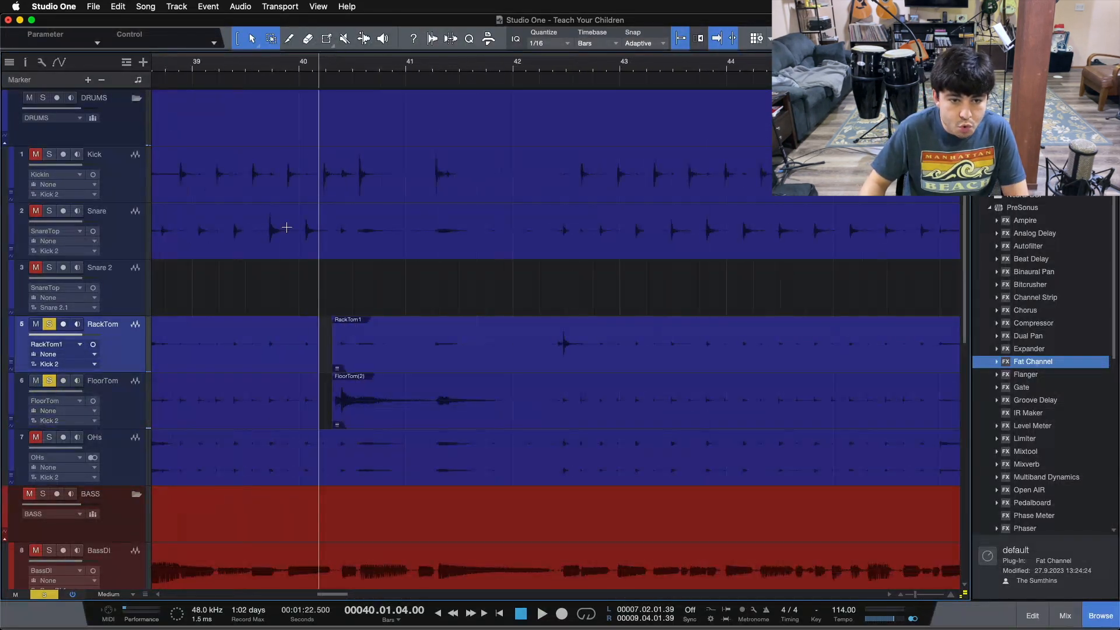
click(257, 361)
key(Delete)
click(276, 405)
key(Delete)
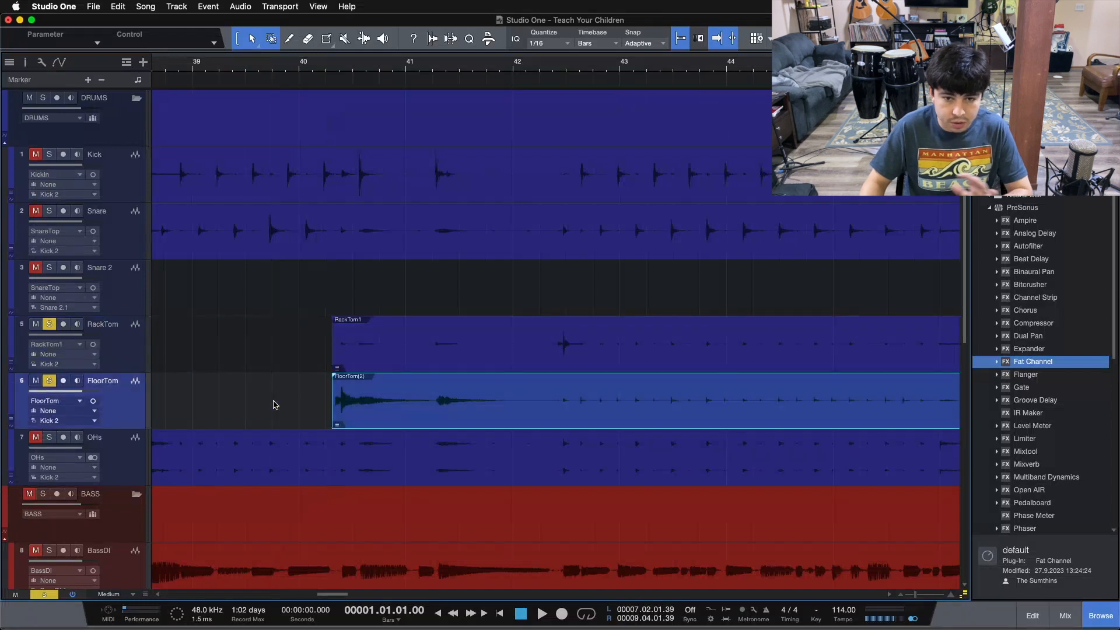
- Audition the tom fill and delete the RackTom and FloorTom audio from 41.2 to just past 41.3
scroll(362, 80, up, 5)
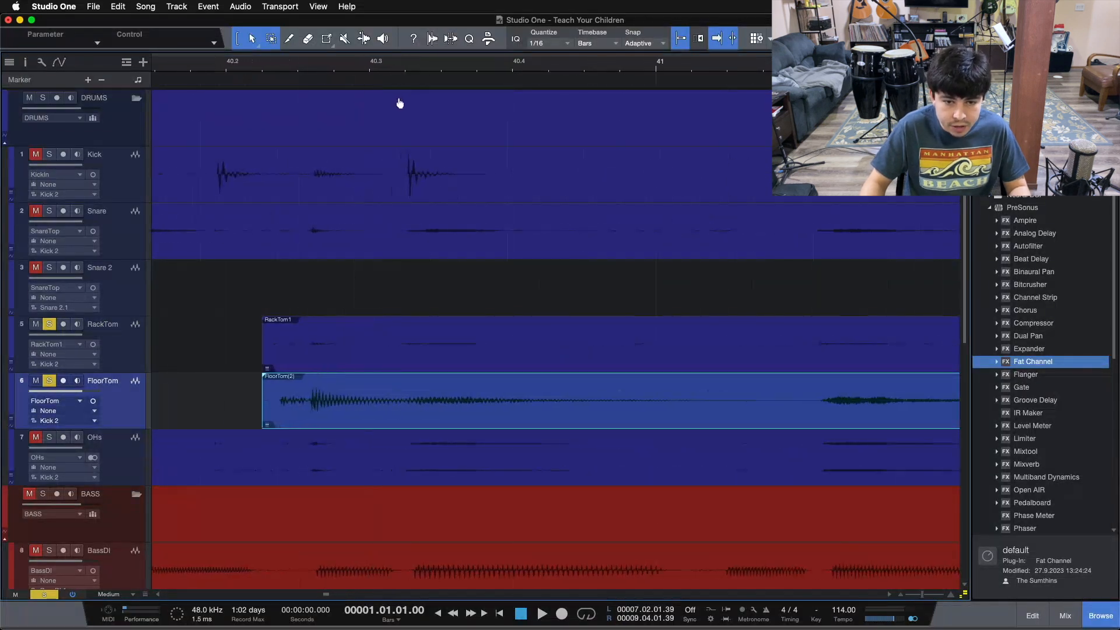
key(space)
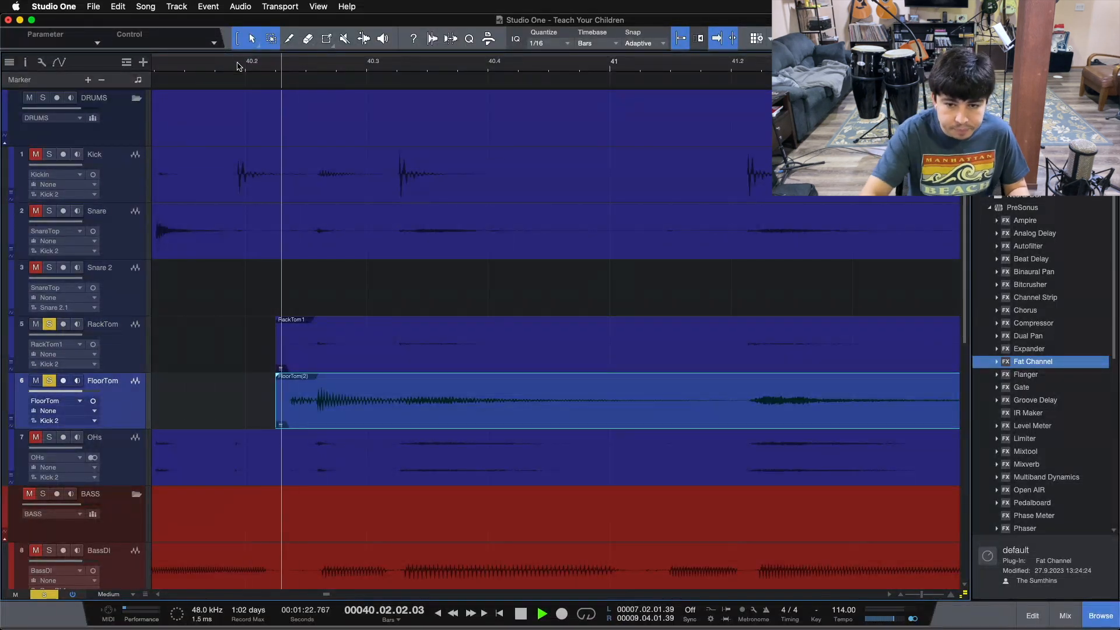
key(space)
drag(733, 327, 882, 420)
key(Delete)
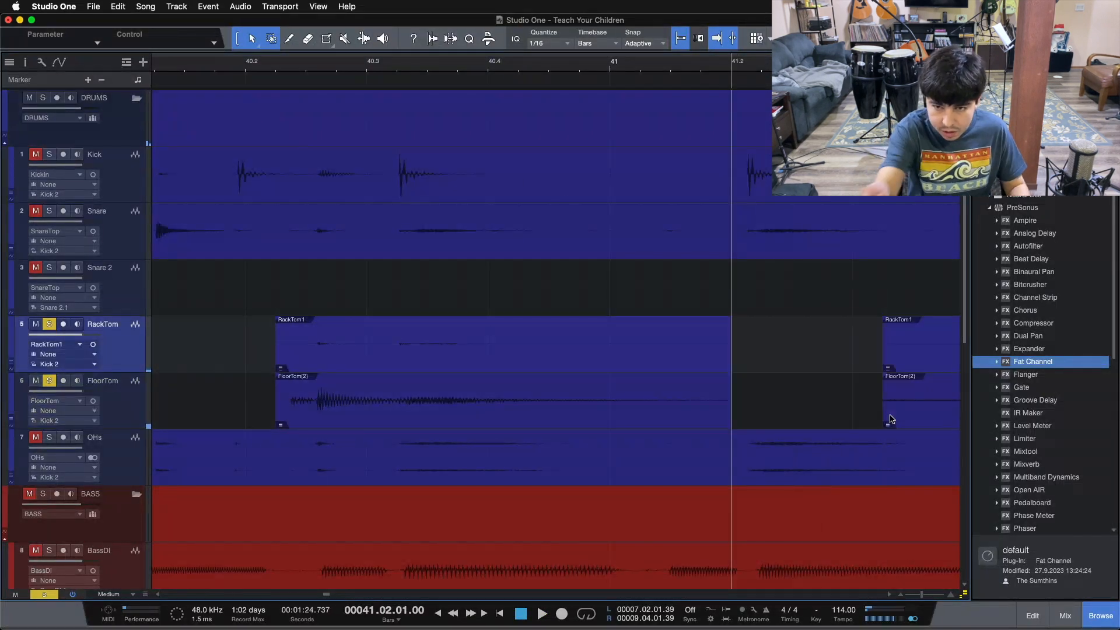
- Give both tom clips in bar 40 a long fade-out with an inward-curved slope and a short fade-in
drag(792, 318, 670, 428)
drag(727, 376, 309, 420)
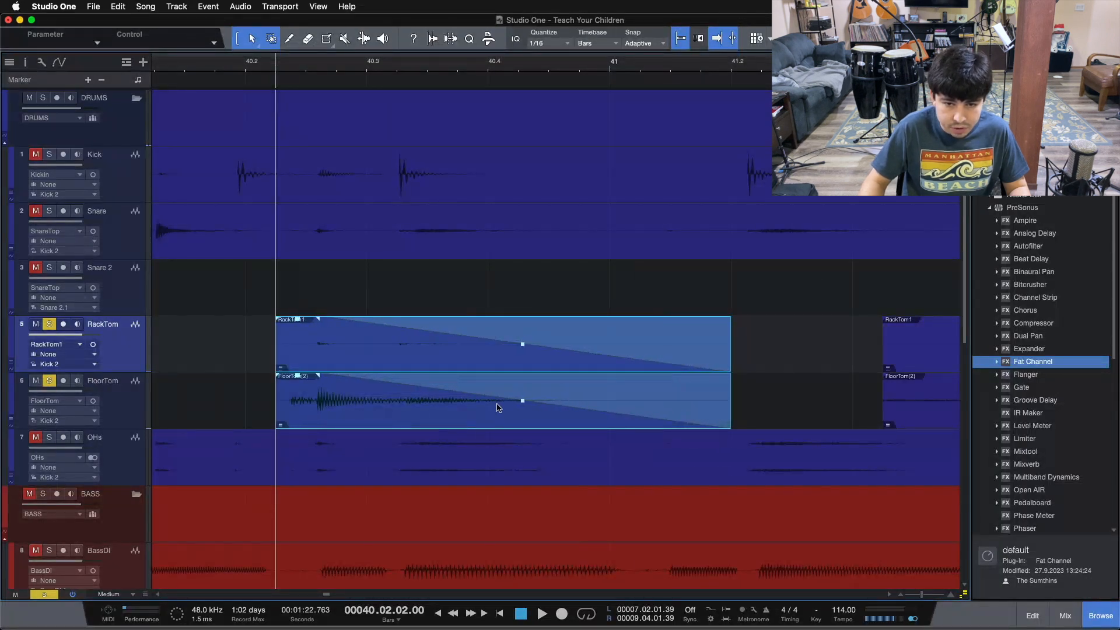
drag(524, 410, 524, 416)
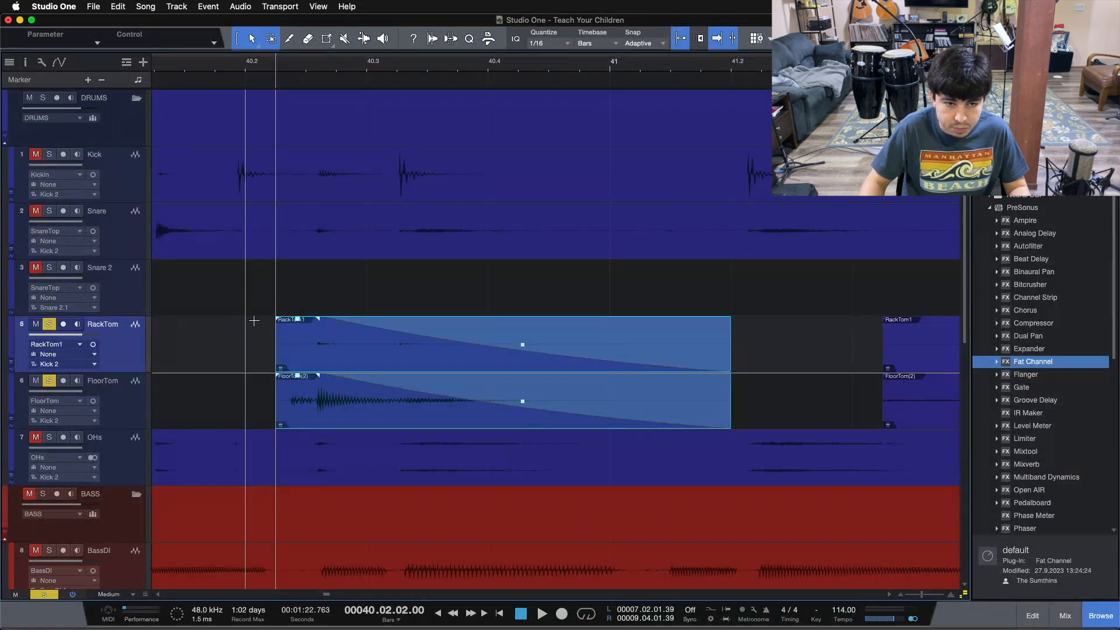
drag(281, 324, 296, 327)
- Audition the faded tom clips from just before 40.2 and view the tom audio that follows
click(174, 73)
key(space)
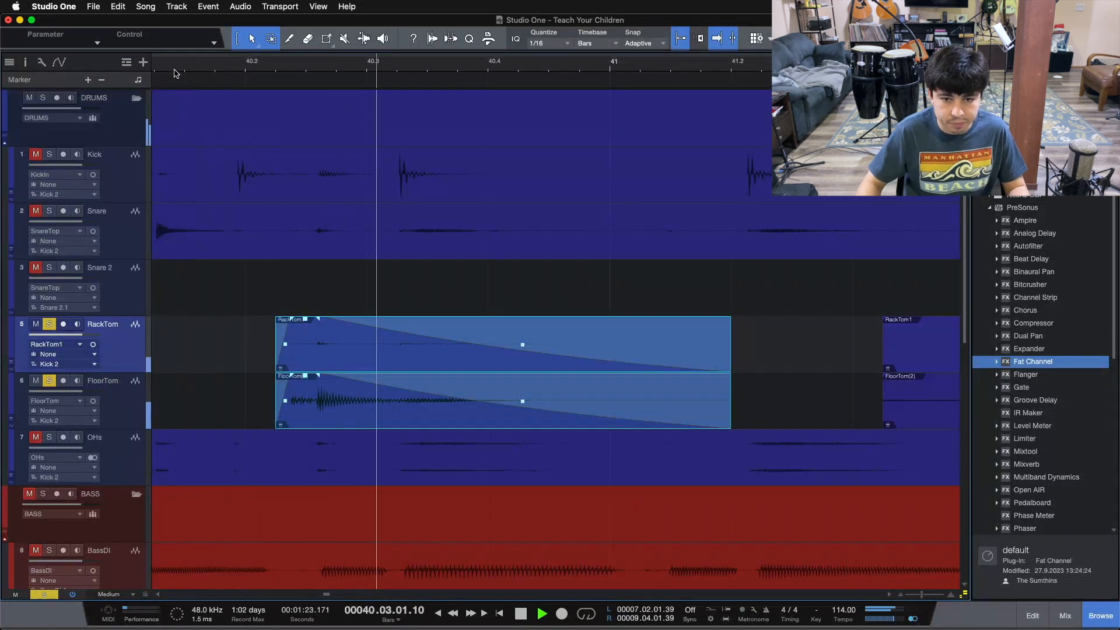
key(w)
key(w)
key(w)
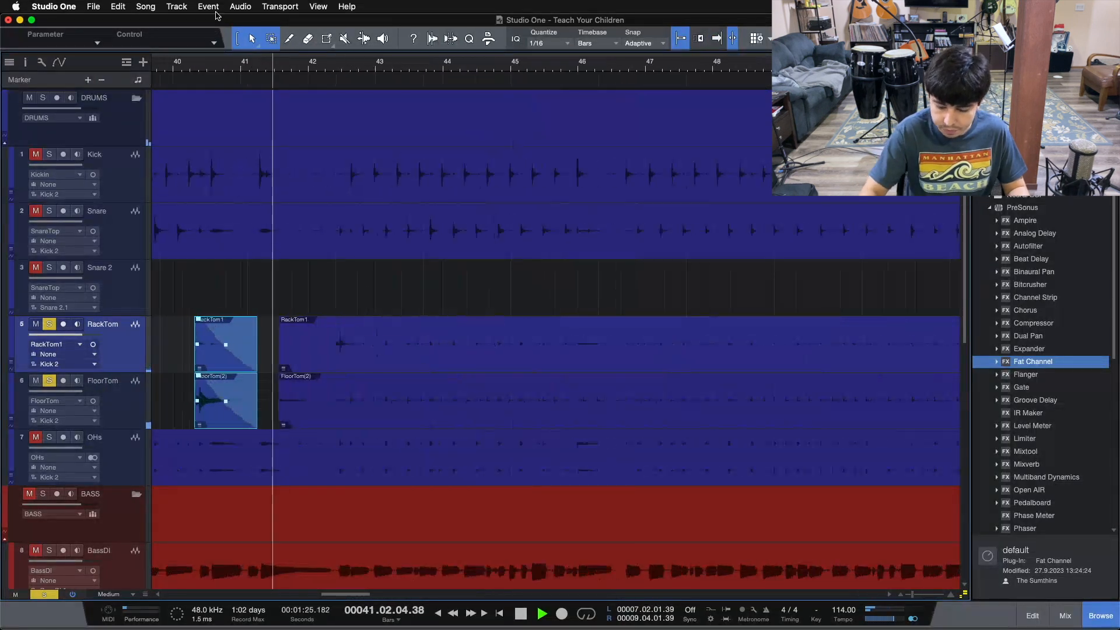
- Delete the RackTom and FloorTom audio from 41.3 to just past 42.2, leaving the rack tom hit at 42.3
key(space)
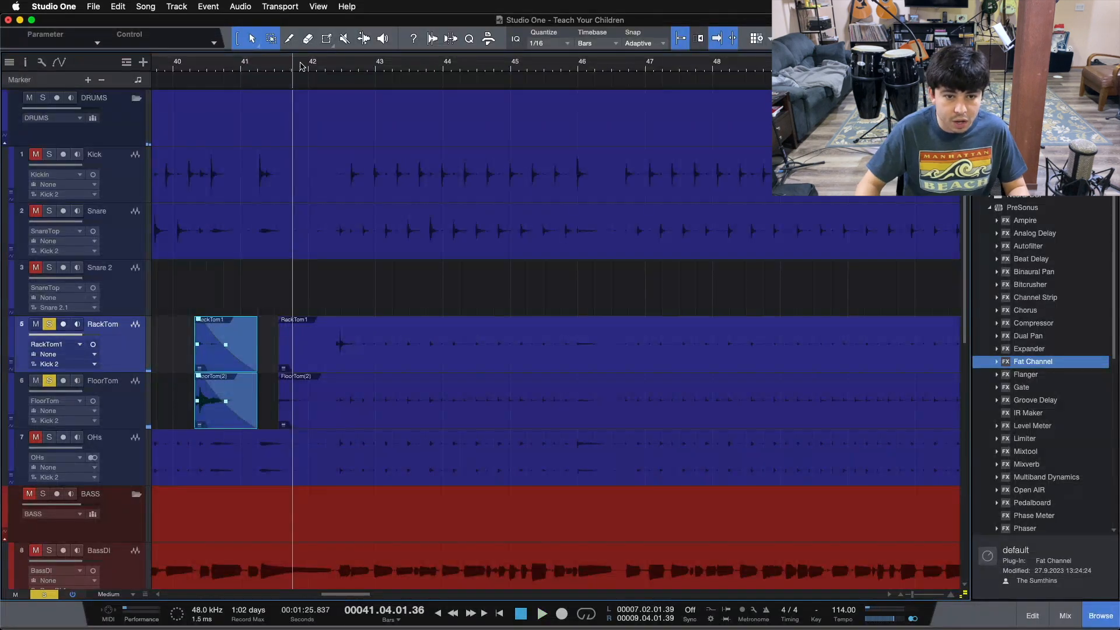
key(w)
key(w)
key(e)
key(e)
key(e)
key(e)
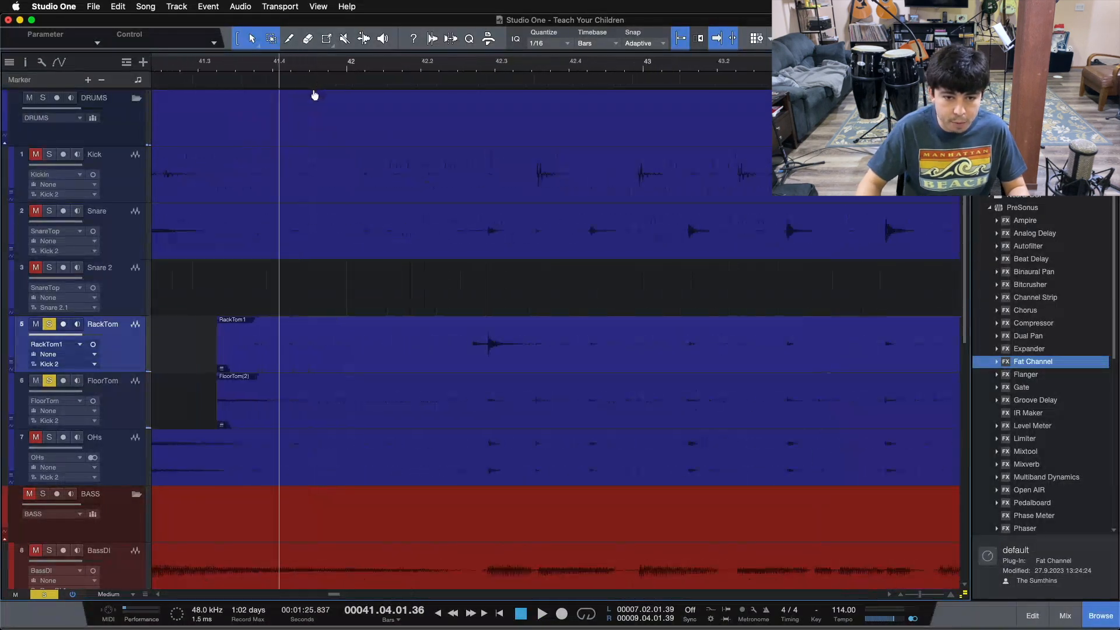
key(e)
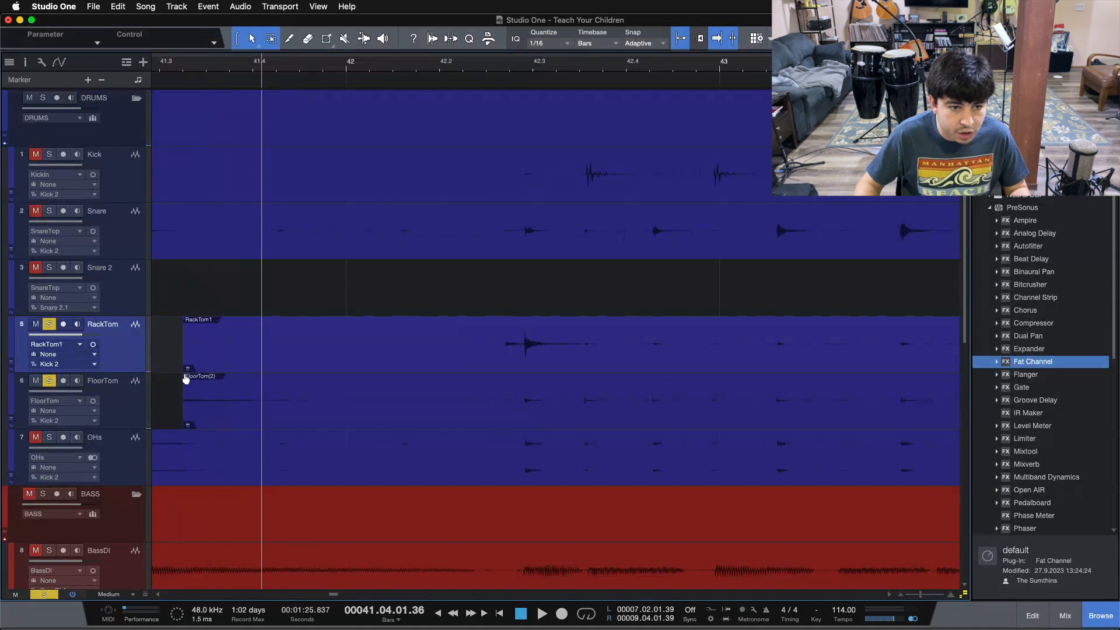
drag(175, 378, 490, 381)
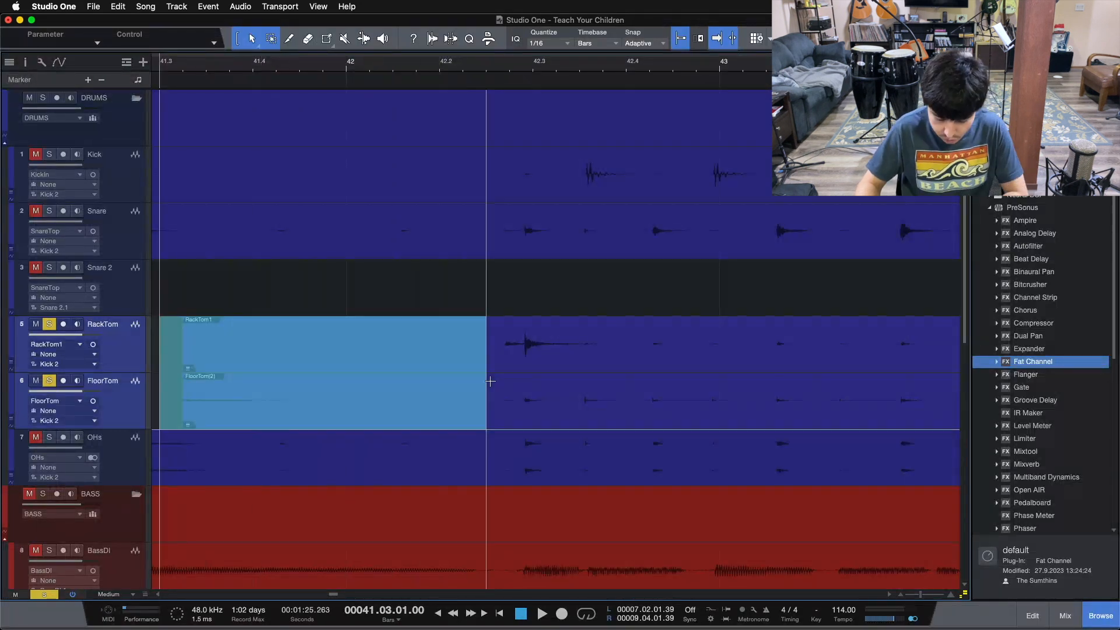
key(Delete)
- Audition the trimmed tom clips and give both a short fade-in ahead of the hit near 42.3
click(460, 67)
key(space)
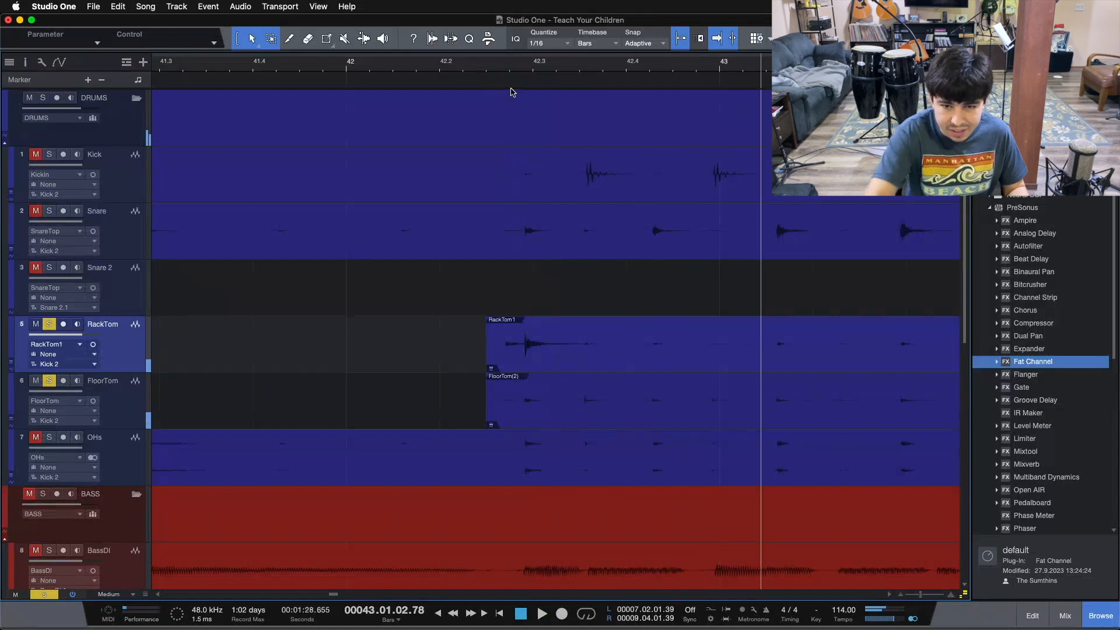
scroll(515, 72, up, 3)
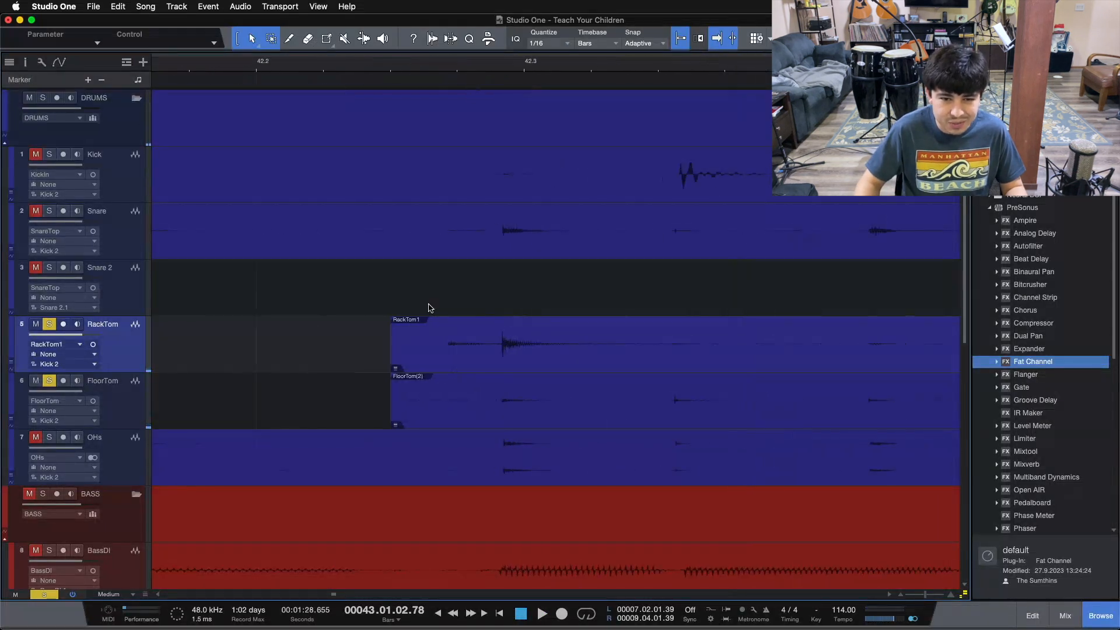
drag(341, 381, 440, 409)
click(440, 409)
drag(392, 320, 455, 357)
key(space)
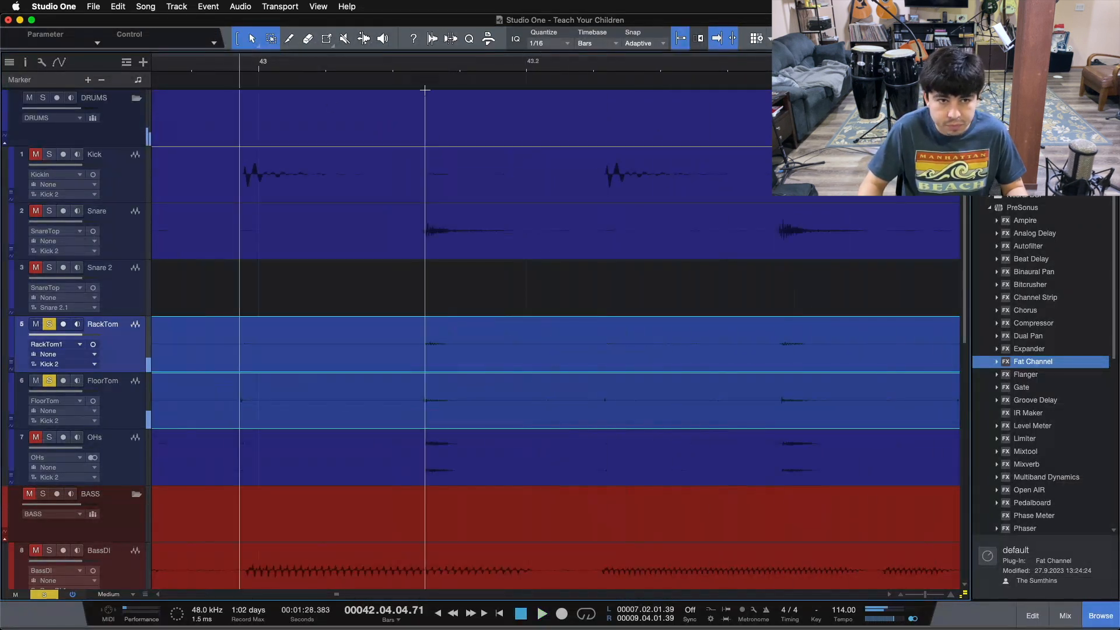
- Audition the fade-in and delete the RackTom and FloorTom audio from bar 43 to just past 43.2
scroll(300, 80, down, 2)
scroll(364, 68, down, 2)
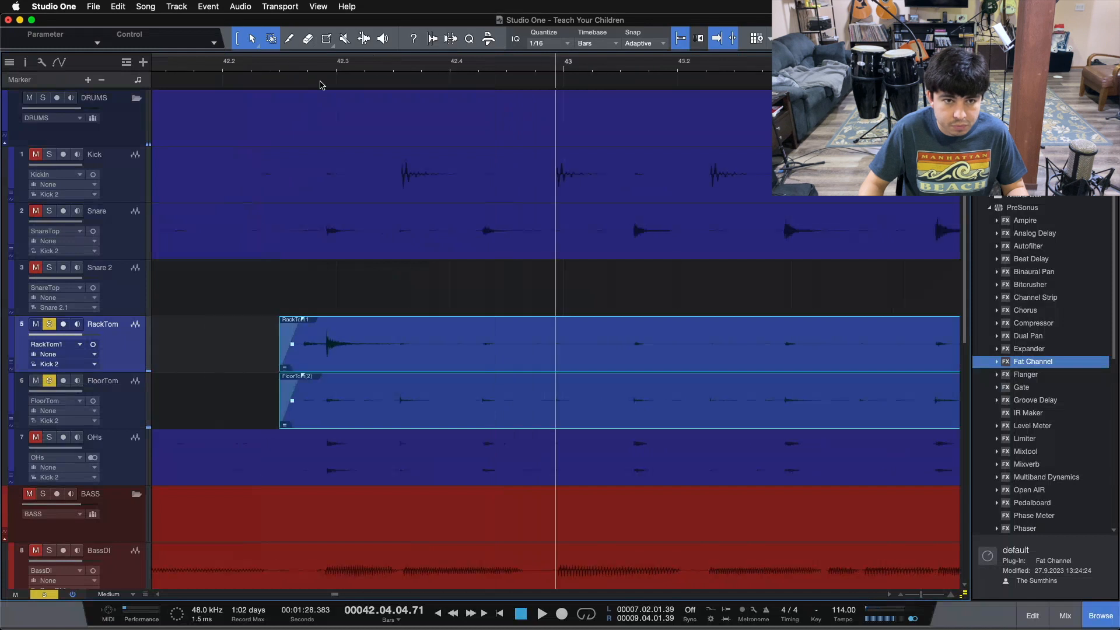
click(279, 71)
key(space)
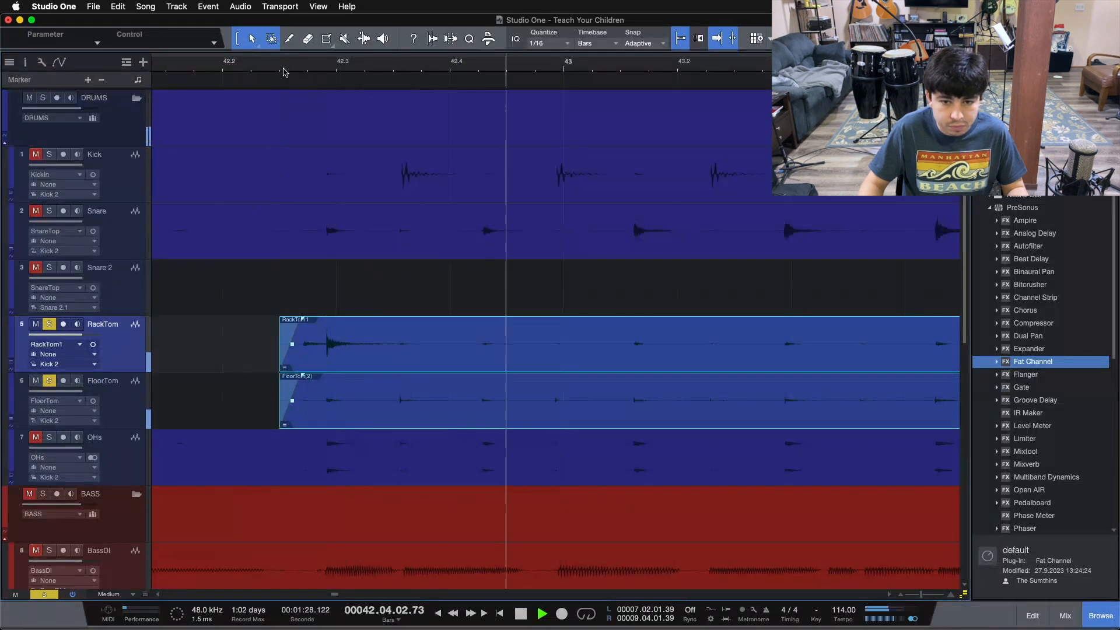
key(space)
drag(558, 330, 720, 399)
key(Delete)
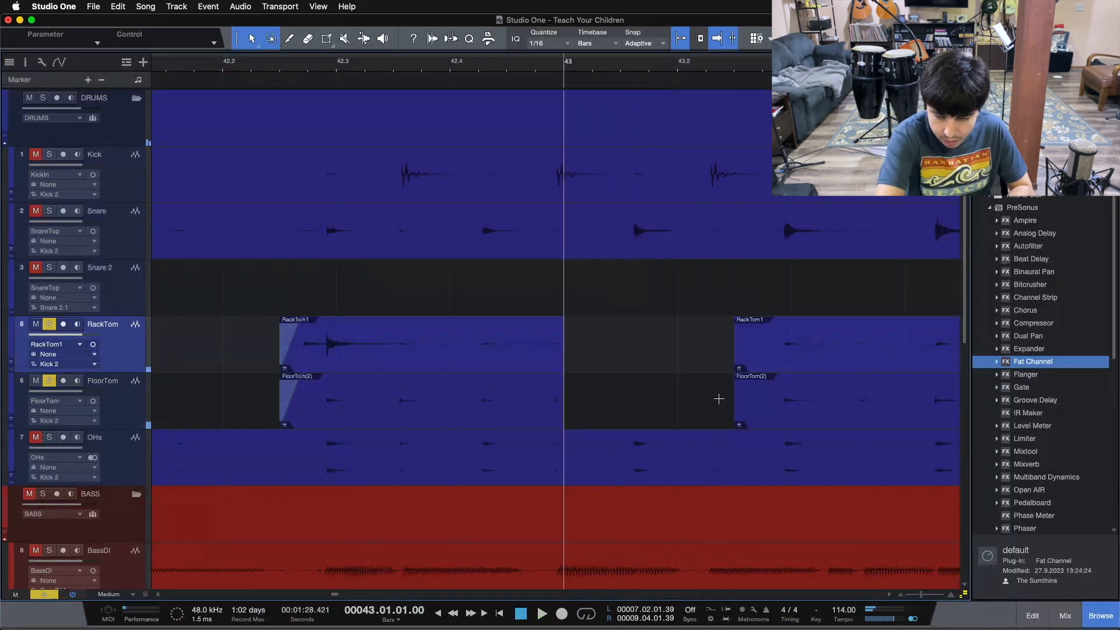
- Give both tom clips in bar 42 a long fade-out from the hit to bar 43 and audition them
drag(636, 358, 423, 385)
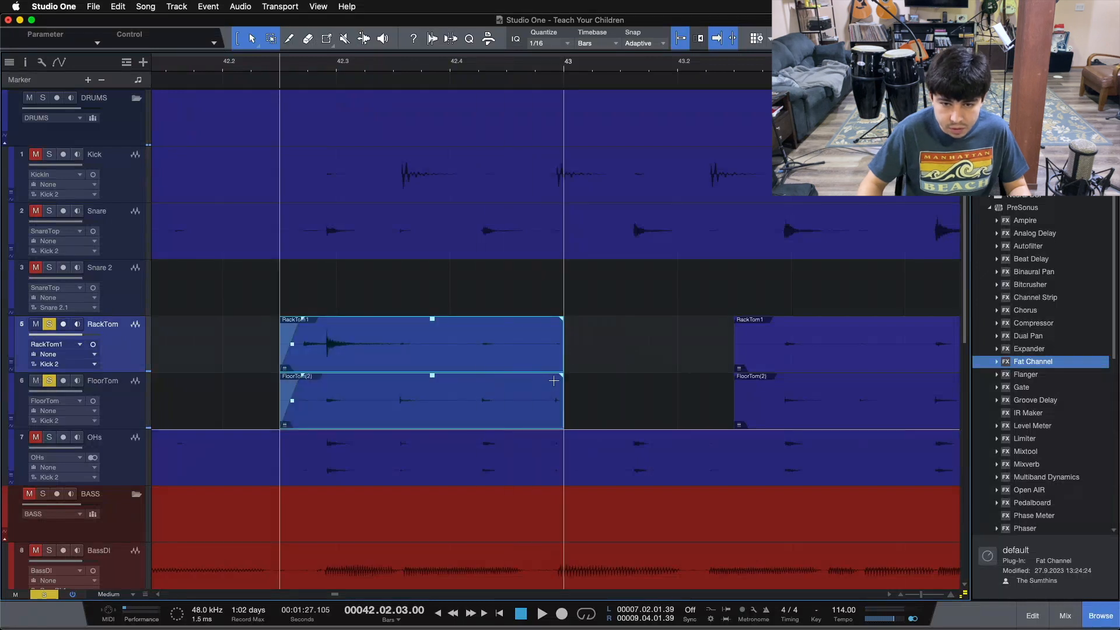
drag(561, 376, 325, 396)
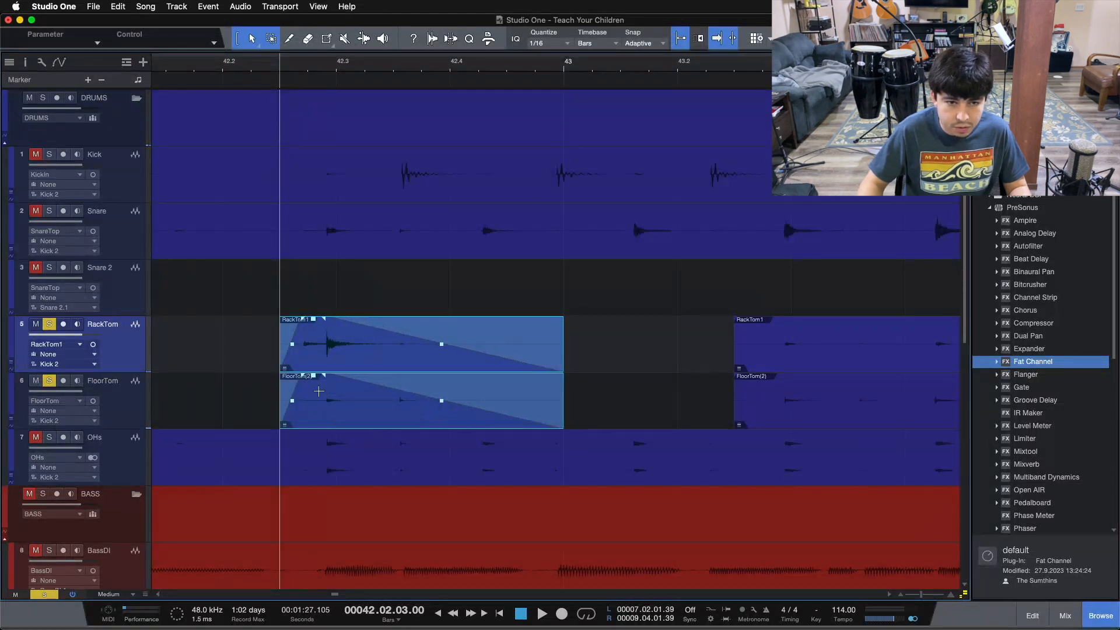
click(183, 72)
key(space)
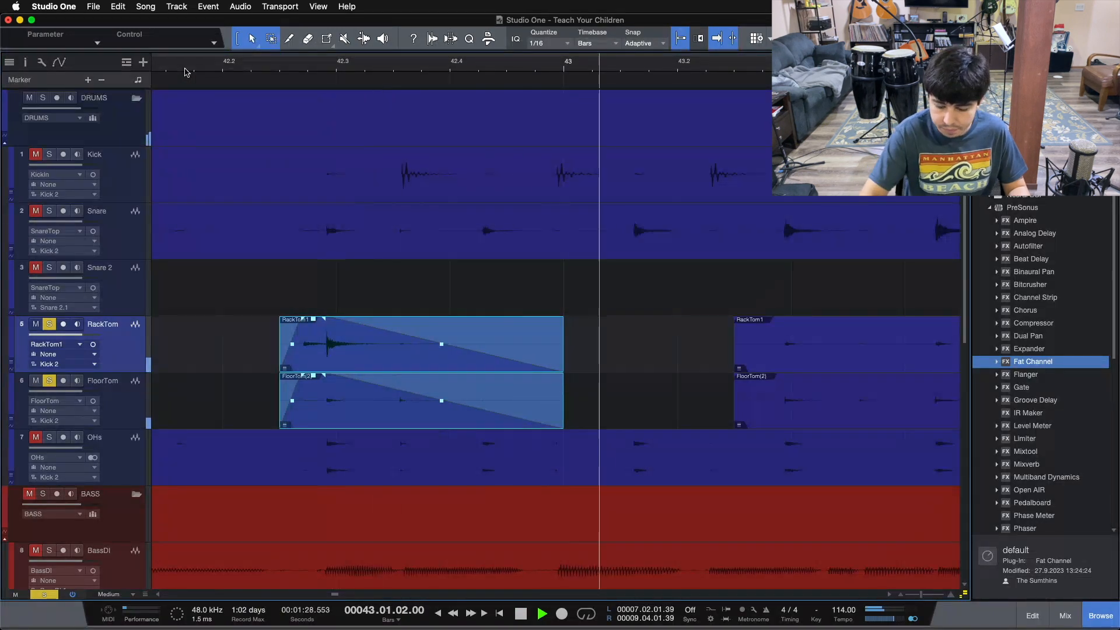
- Remove the remaining RackTom and FloorTom audio between bar 43 and bar 73
drag(185, 68, 184, 2)
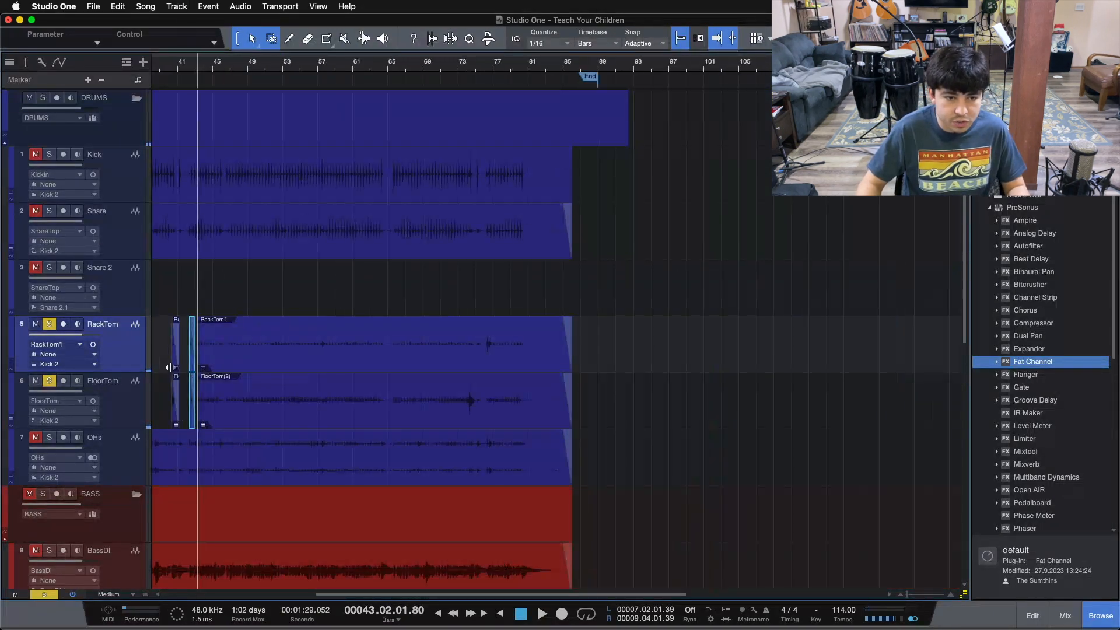
drag(197, 348, 327, 348)
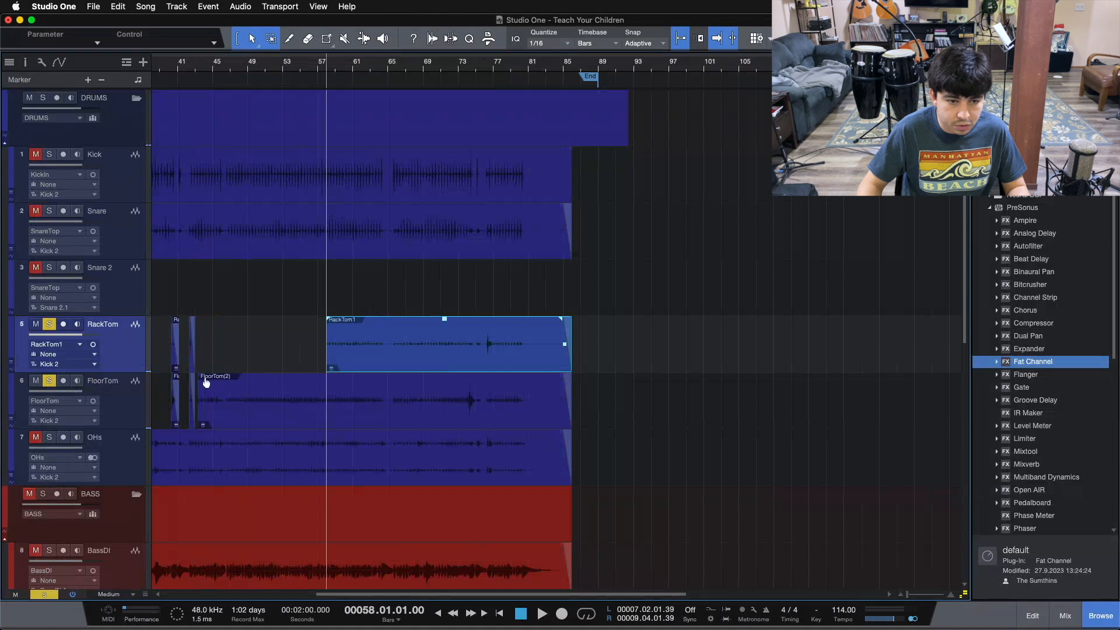
drag(198, 394, 326, 394)
drag(300, 332, 460, 414)
key(Delete)
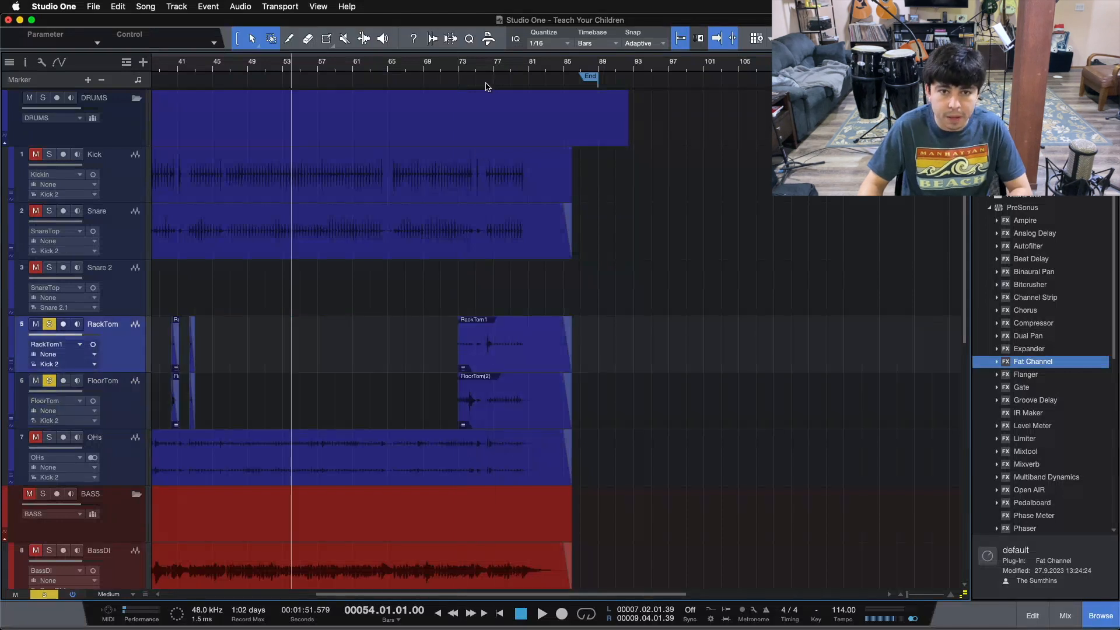
- Trim the RackTom and FloorTom clips to start at 74.2, add a short fade-in, and audition the floor tom fill
scroll(451, 117, up, 5)
scroll(451, 117, up, 3)
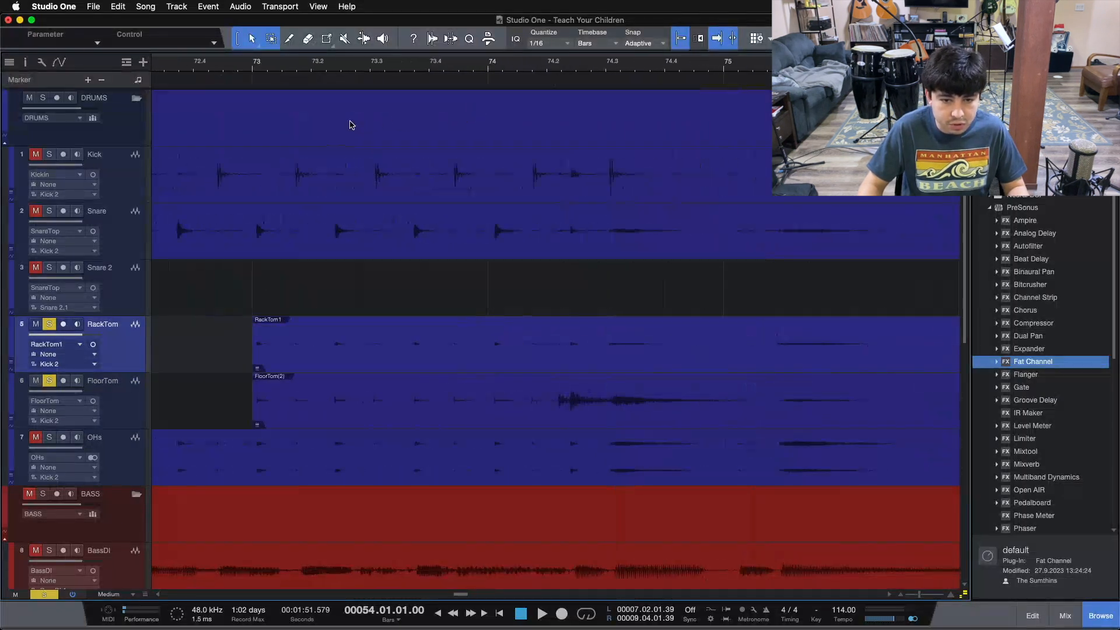
drag(217, 351, 540, 413)
scroll(564, 85, up, 3)
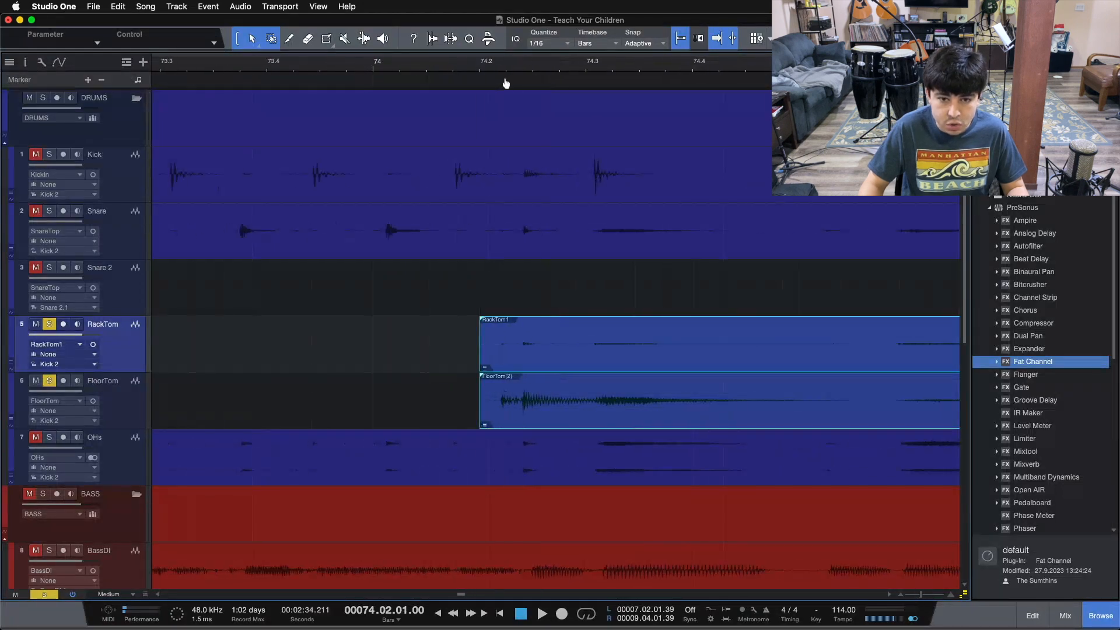
drag(478, 344, 213, 328)
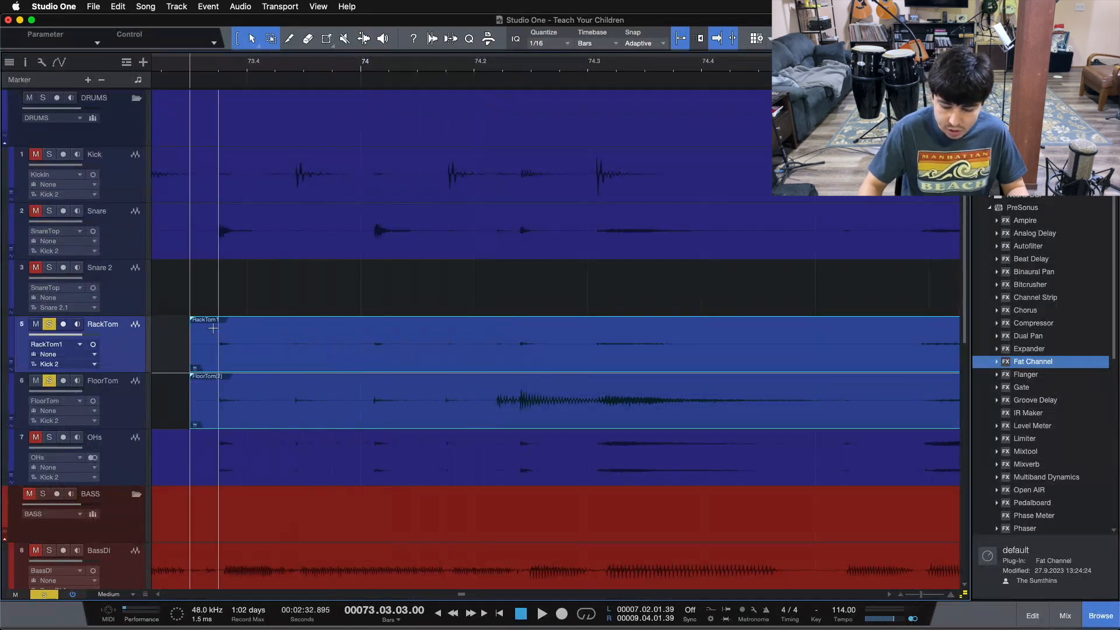
key(space)
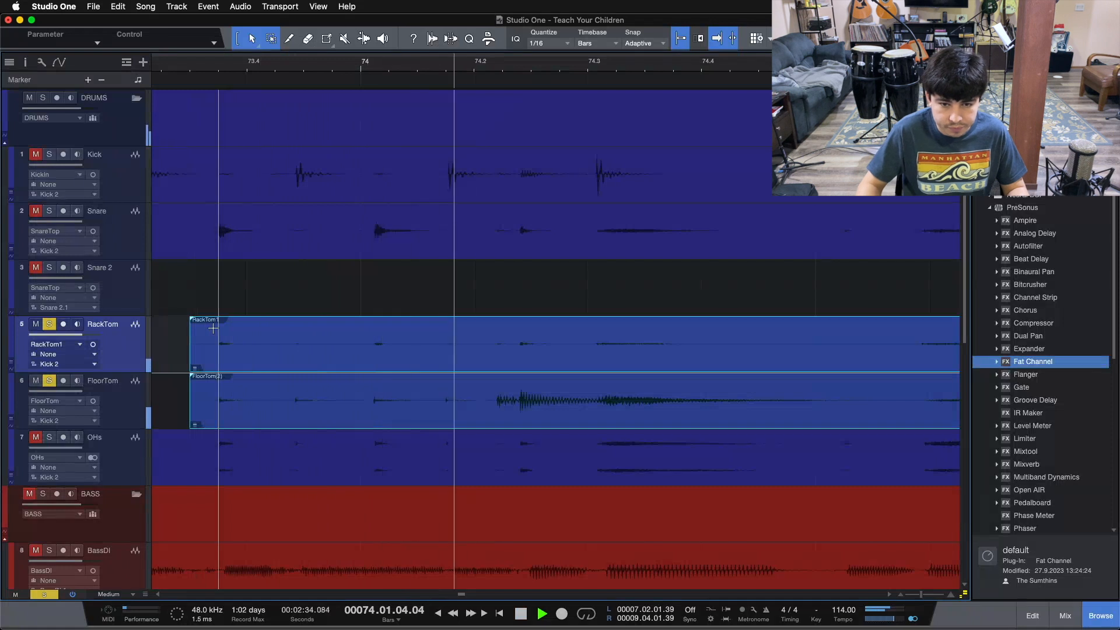
drag(206, 332, 480, 328)
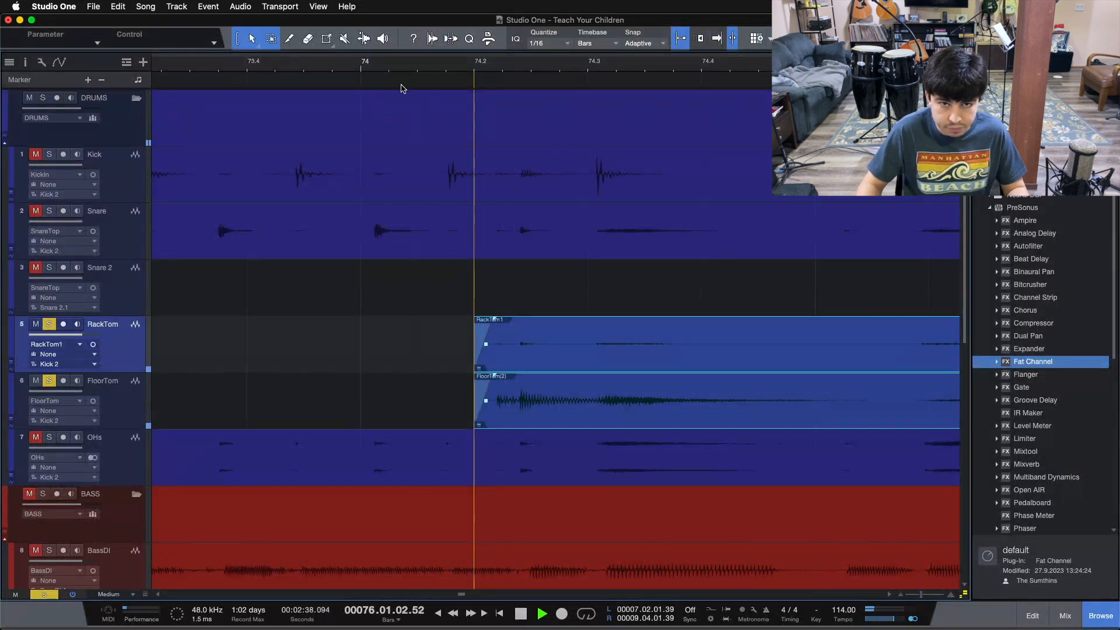
click(400, 69)
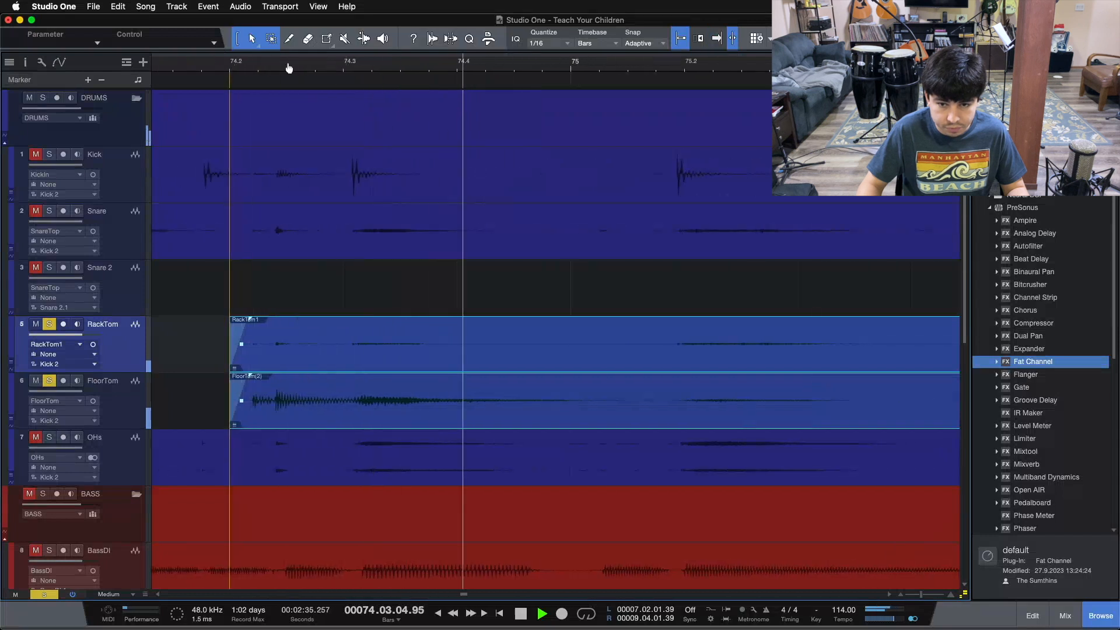
- Delete the tom audio from 75.2 to just past 75.3 and give both bar 74 clips a long, inward-curved fade-out
key(w)
drag(527, 359, 631, 411)
key(Delete)
drag(564, 357, 277, 411)
click(539, 356)
drag(542, 358, 402, 402)
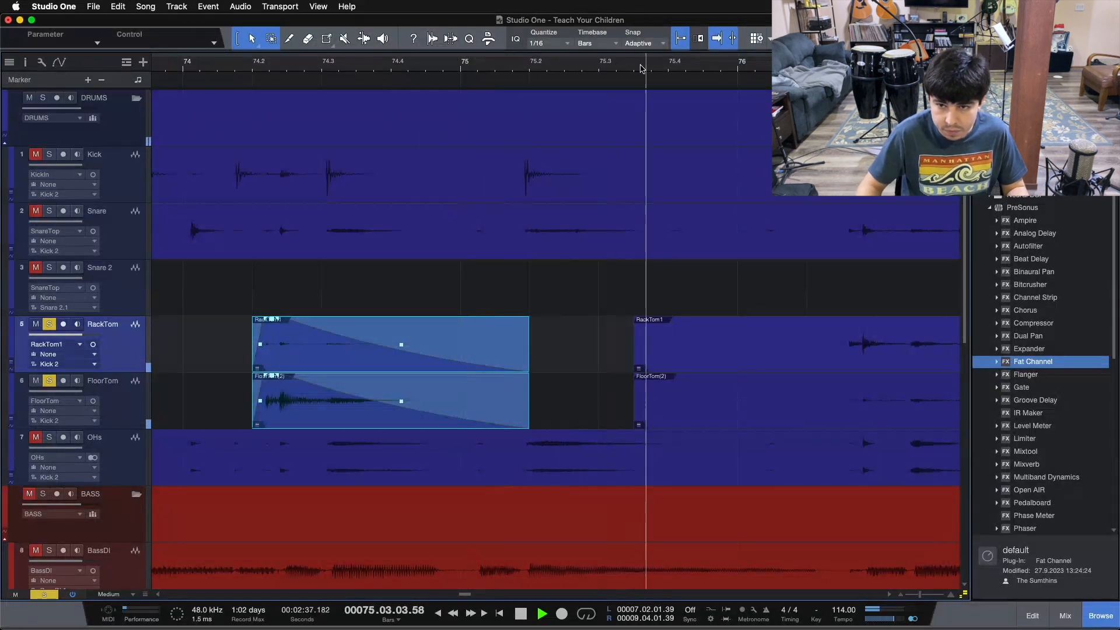
- Isolate the rack tom fill from 76.2.3 to bar 77 by deleting the RackTom and FloorTom audio before and after it
scroll(597, 70, right, 5)
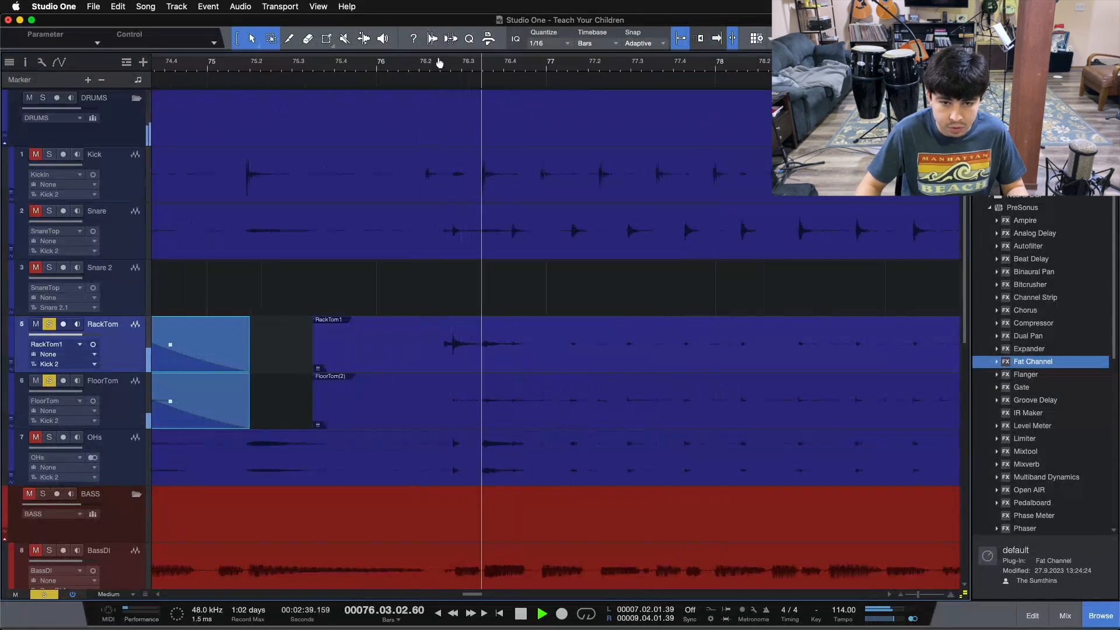
drag(555, 350, 849, 383)
key(Delete)
drag(378, 348, 187, 367)
key(Delete)
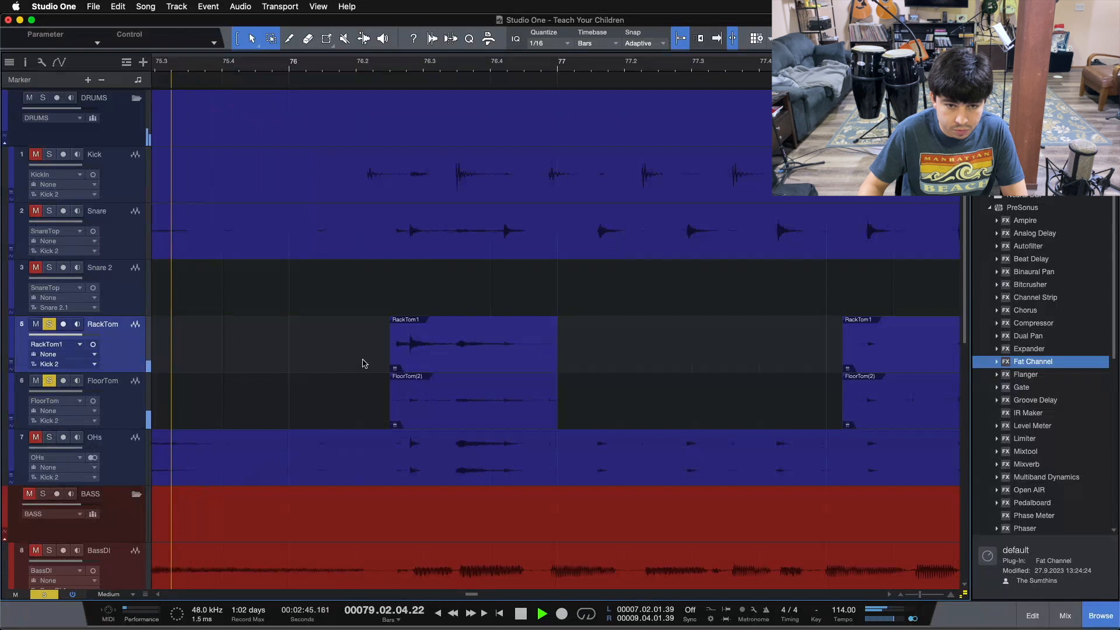
- Give both tom clips in bar 76 a short fade-in and a long fade-out starting at the hit, and audition them
click(397, 328)
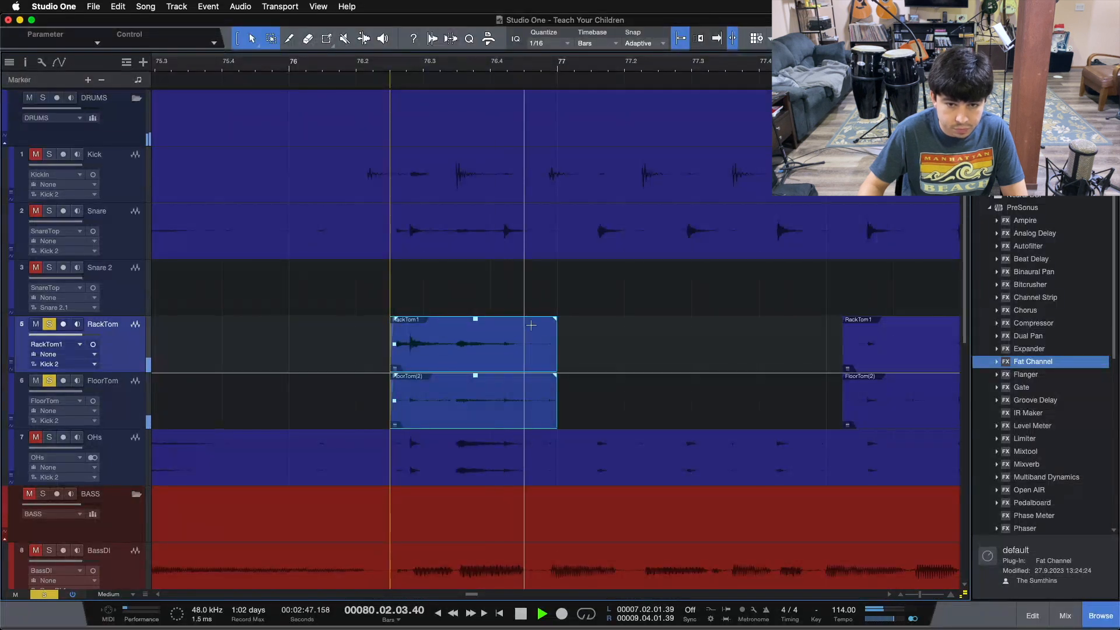
drag(553, 319, 408, 347)
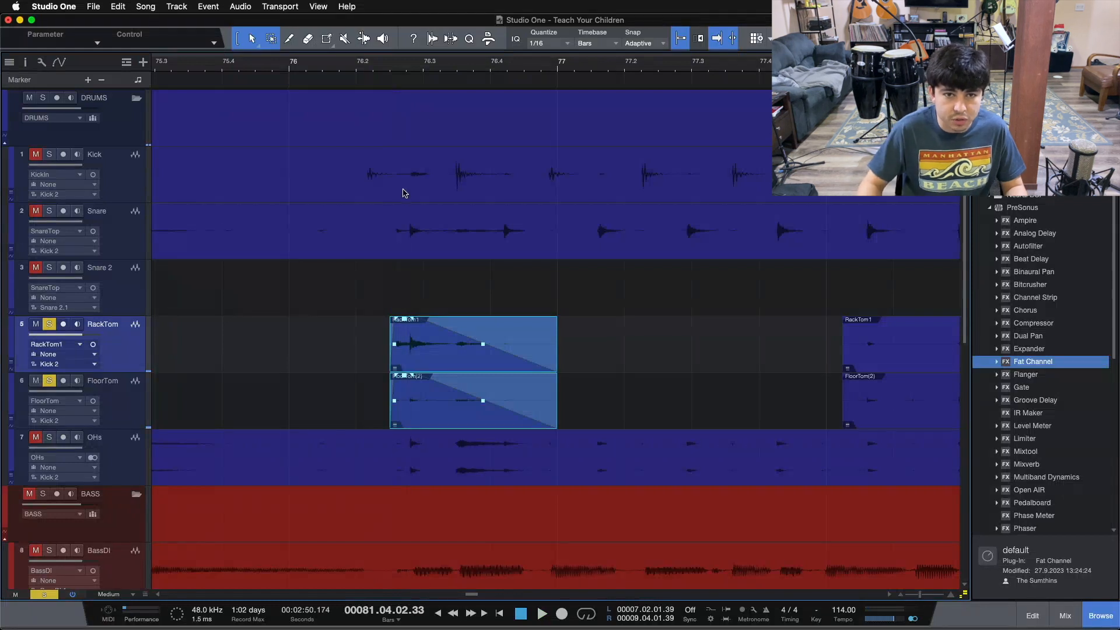
drag(425, 70, 412, 105)
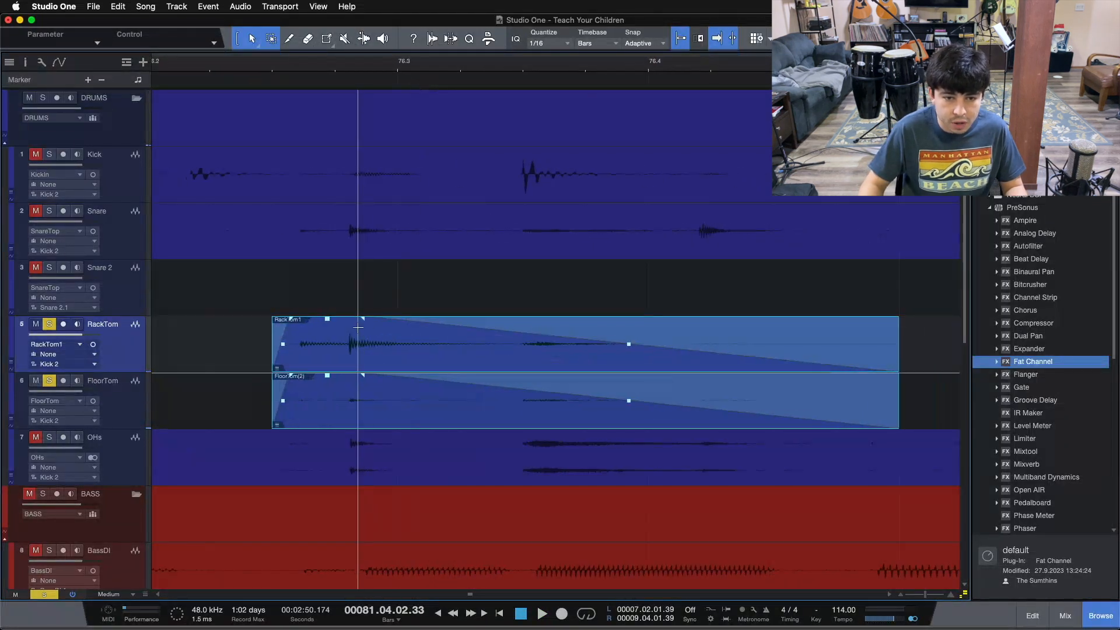
click(364, 322)
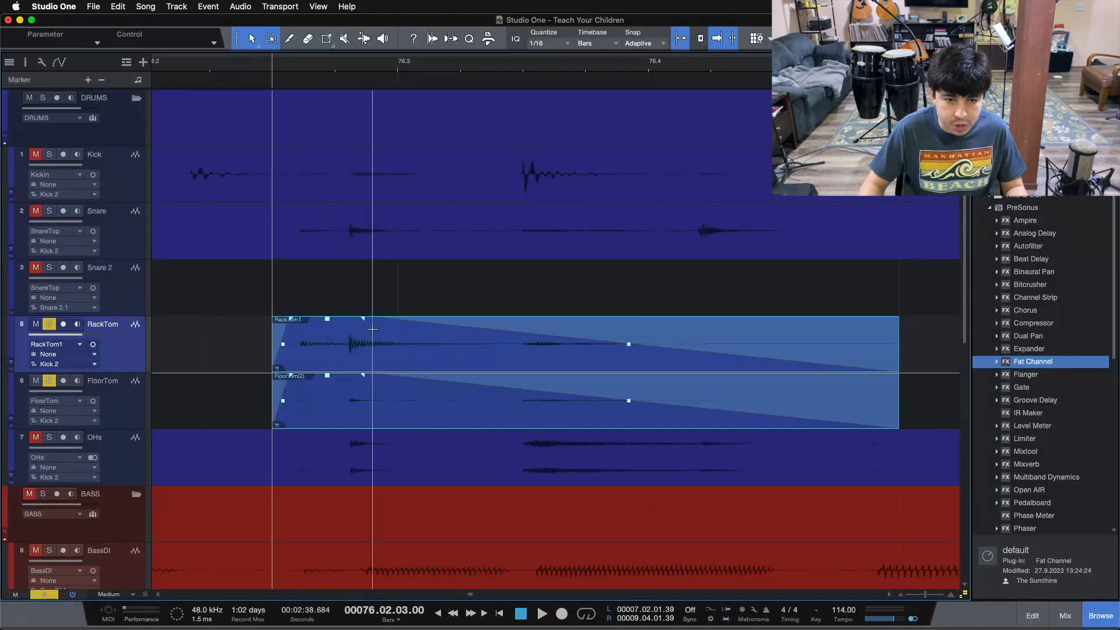
drag(365, 323, 348, 320)
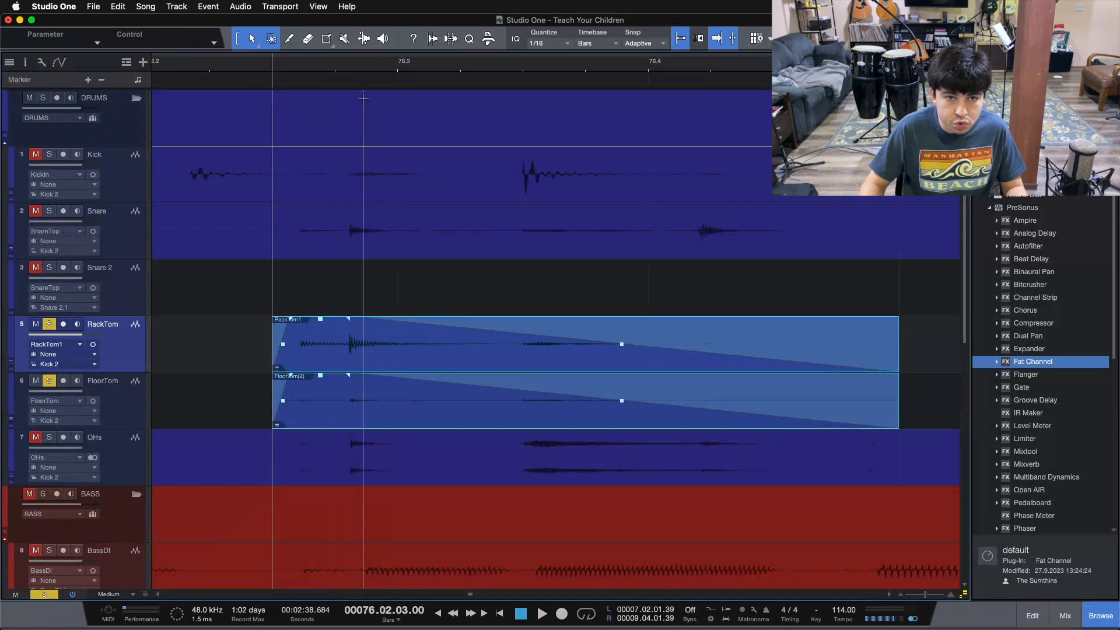
scroll(383, 60, left, 1)
scroll(380, 61, down, 3)
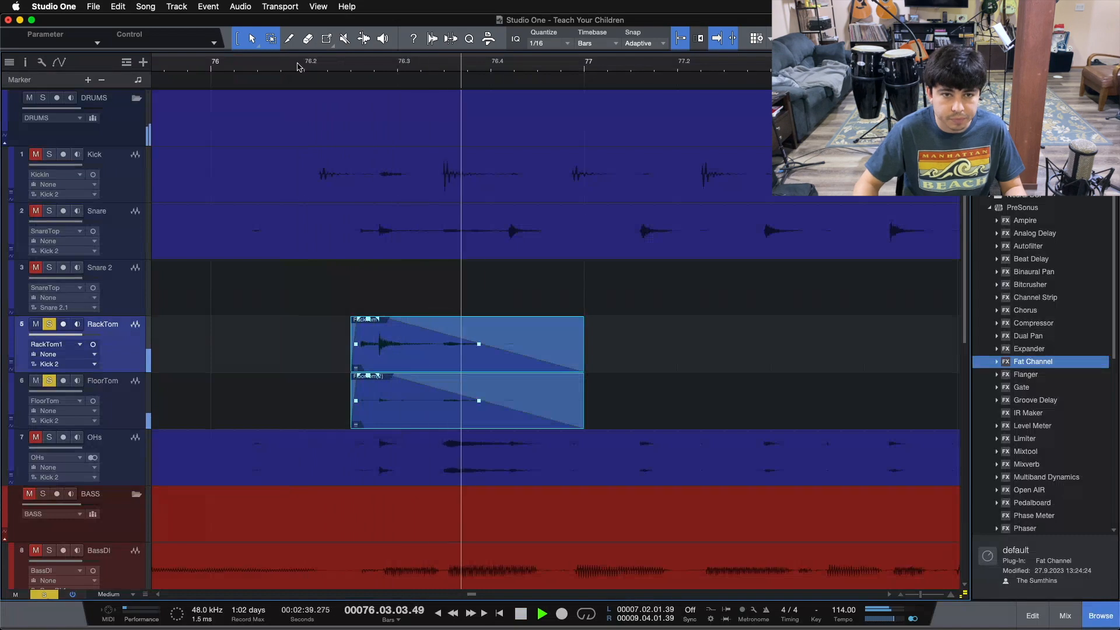
- Delete the remaining RackTom and FloorTom audio from bar 78 to the end and stop playback
scroll(280, 63, down, 5)
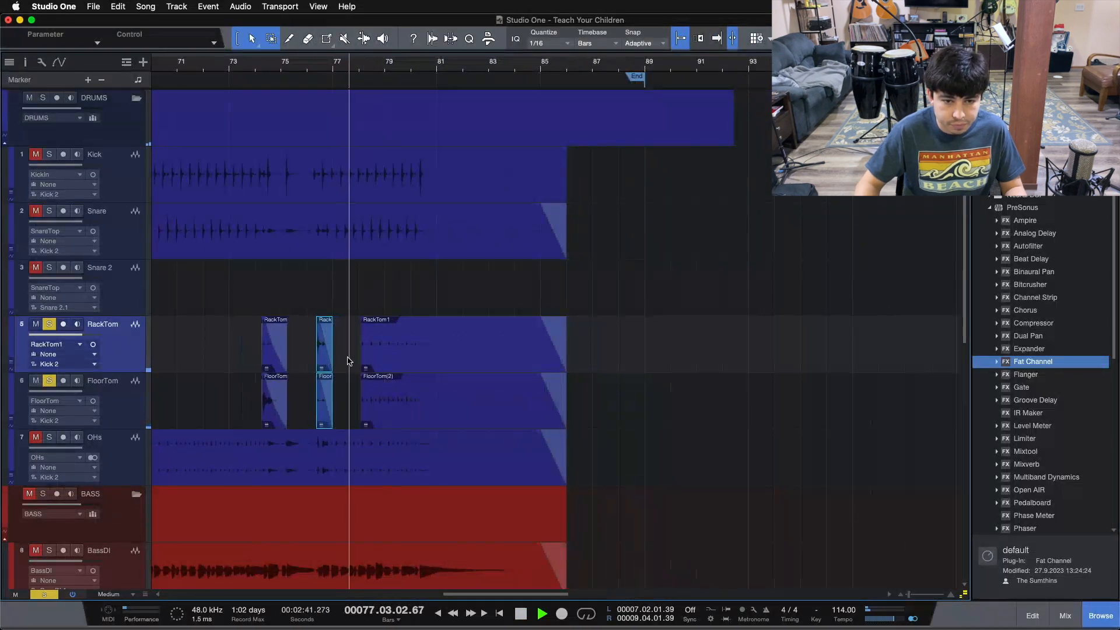
drag(350, 363, 396, 378)
key(Delete)
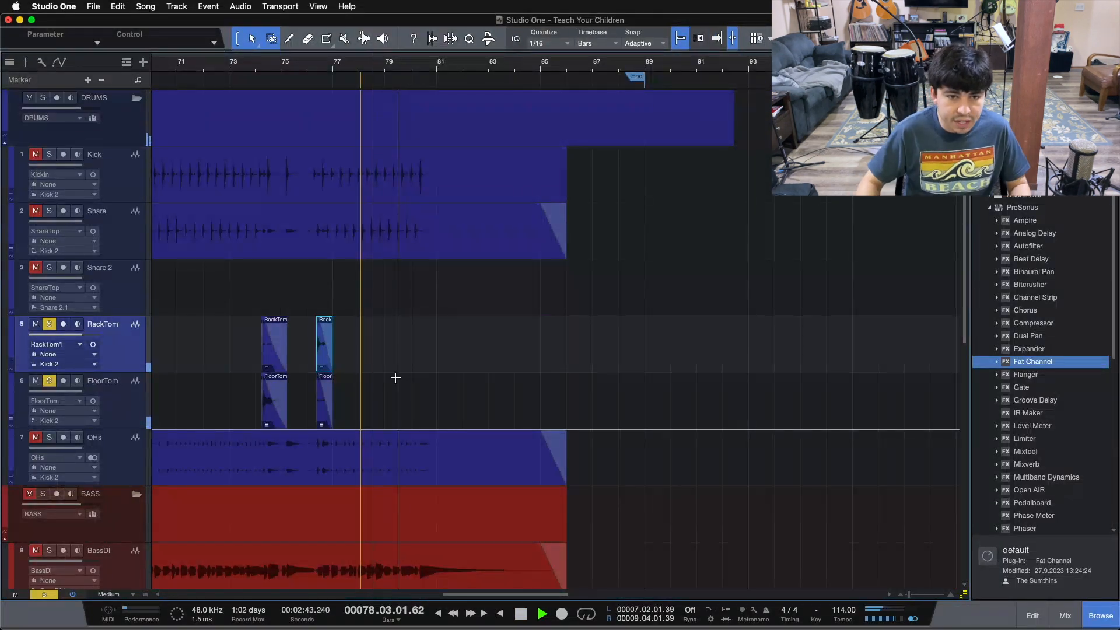
key(space)
- Merge all the RackTom and FloorTom clips into one part per track and extend both parts back to bar 1
key(z)
drag(548, 318, 122, 408)
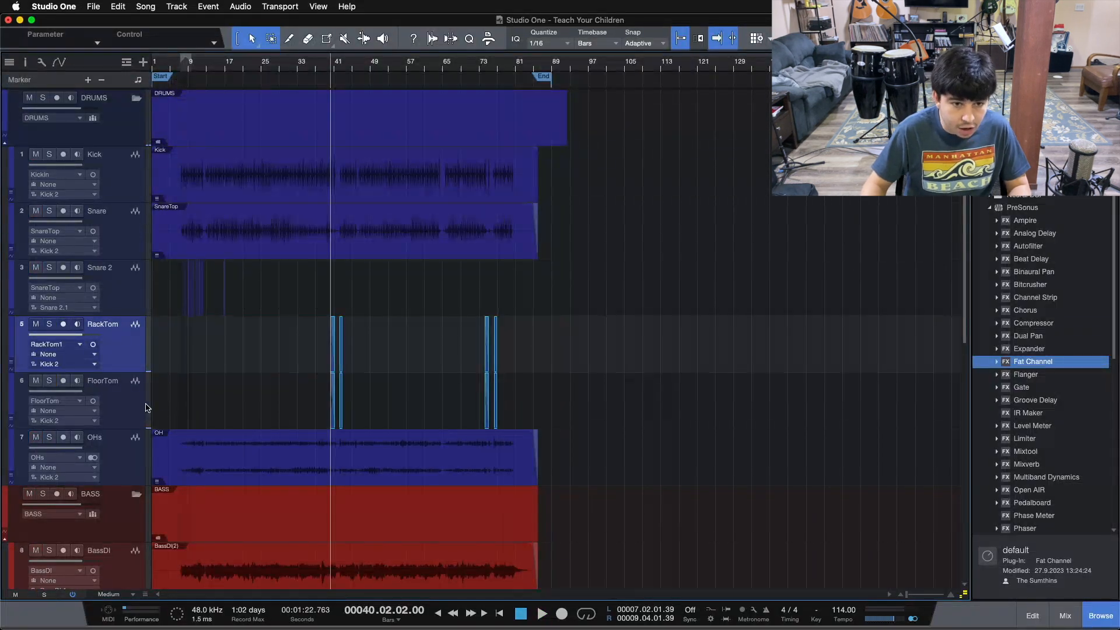
key(g)
drag(330, 367, 76, 378)
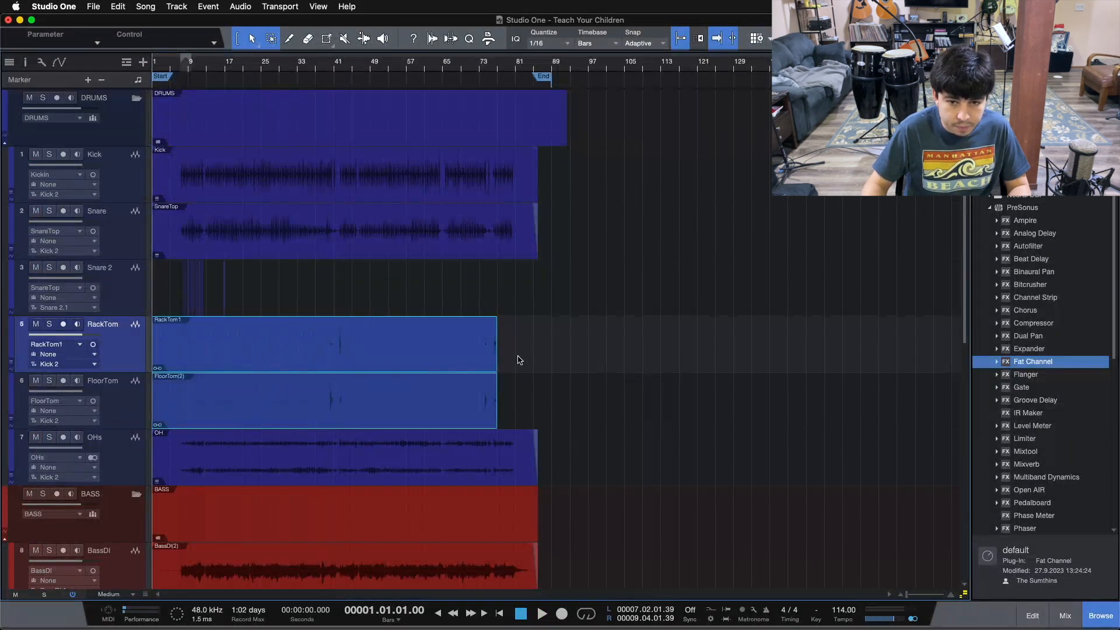
- Extend the RackTom and FloorTom parts to the song end at bar 86 and bounce each to new audio
drag(501, 362, 539, 365)
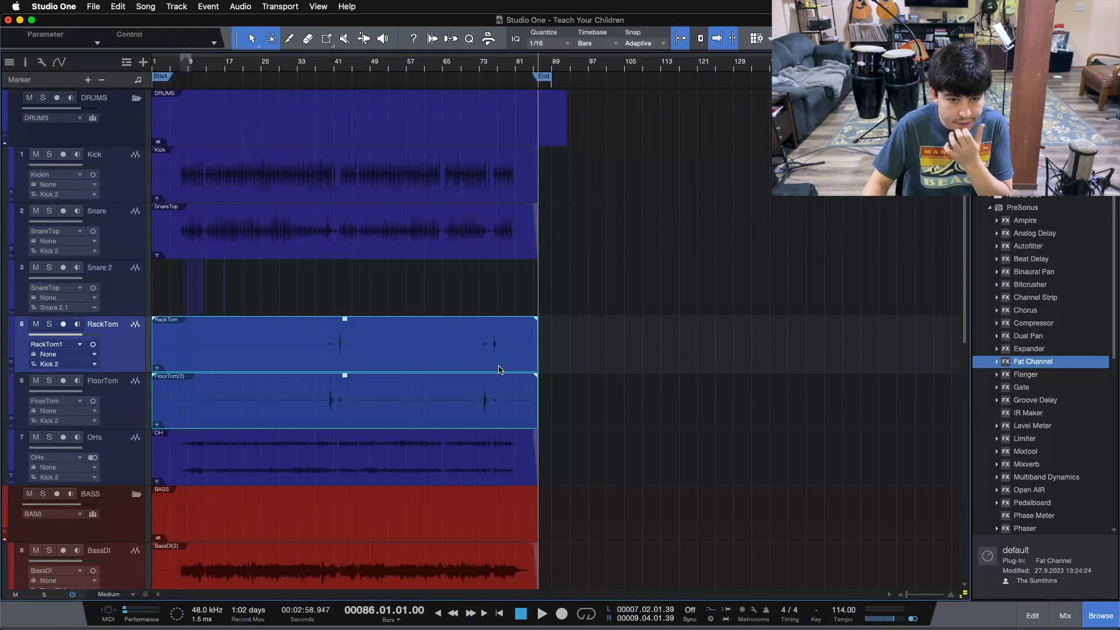
- Solo the OHs track and listen to it from about bar 33
scroll(618, 379, down, 3)
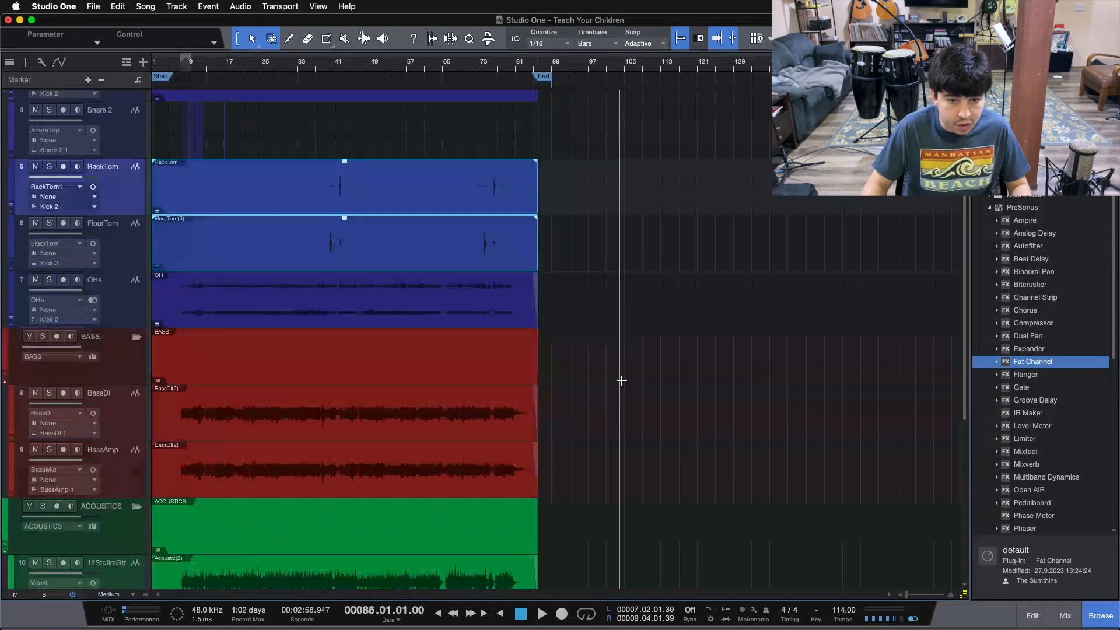
click(302, 56)
click(109, 309)
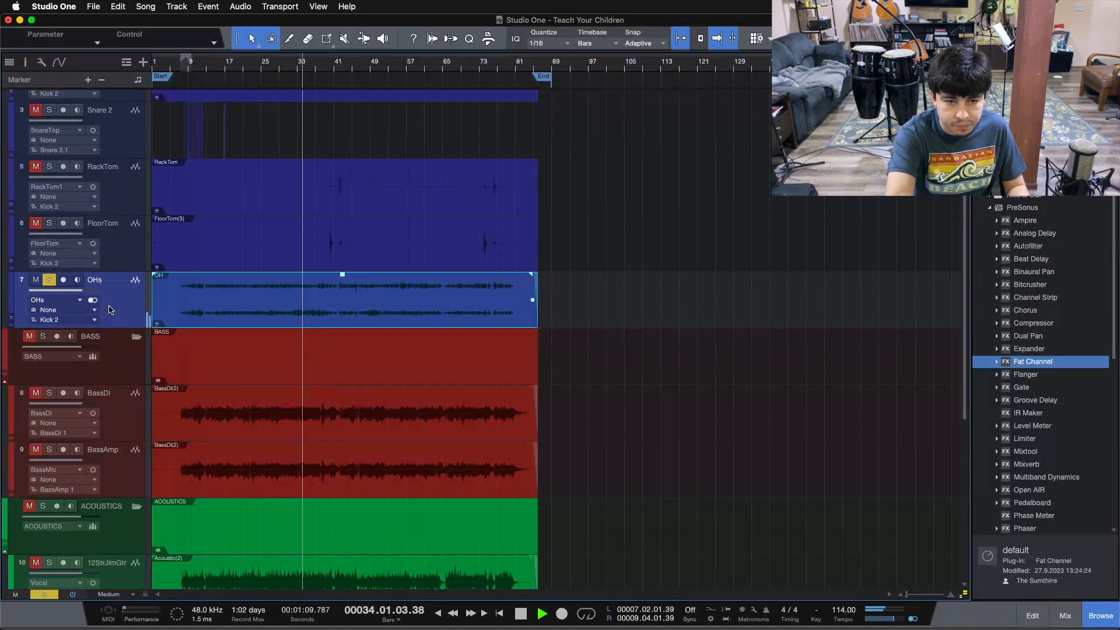
key(F3)
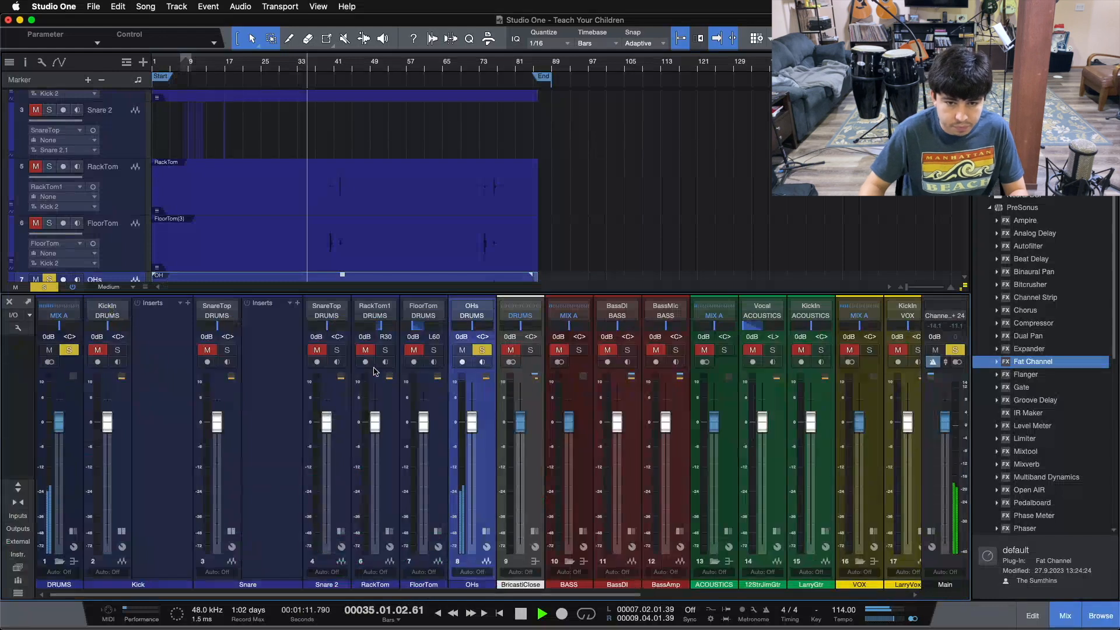
key(F3)
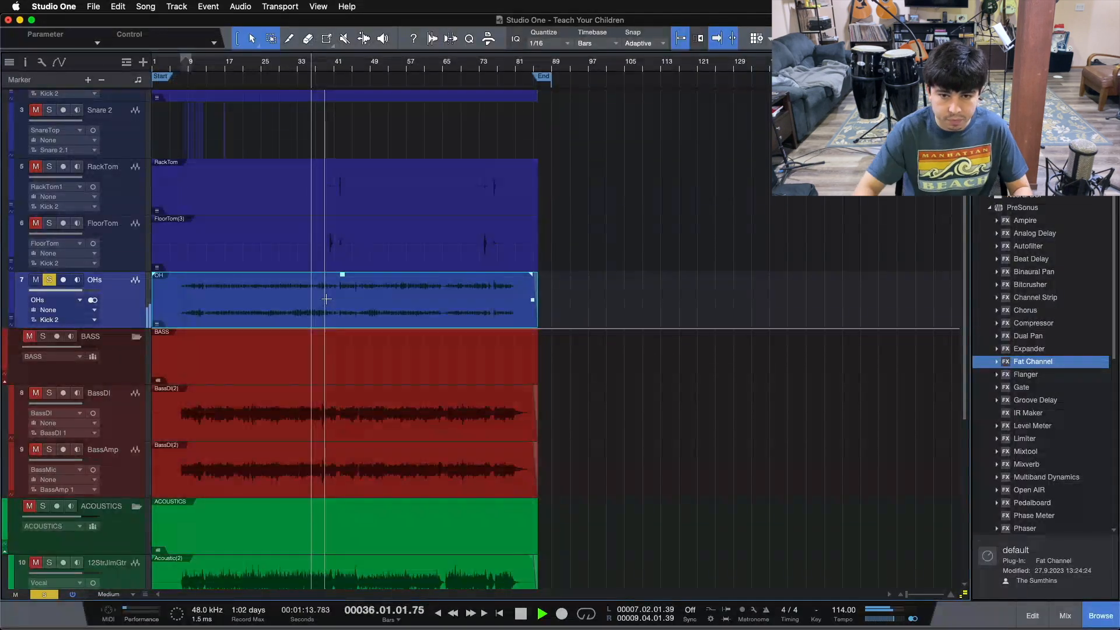
- Insert Dual Pan on the OHs channel with Left panned fully right and Right panned fully left
key(F3)
click(486, 531)
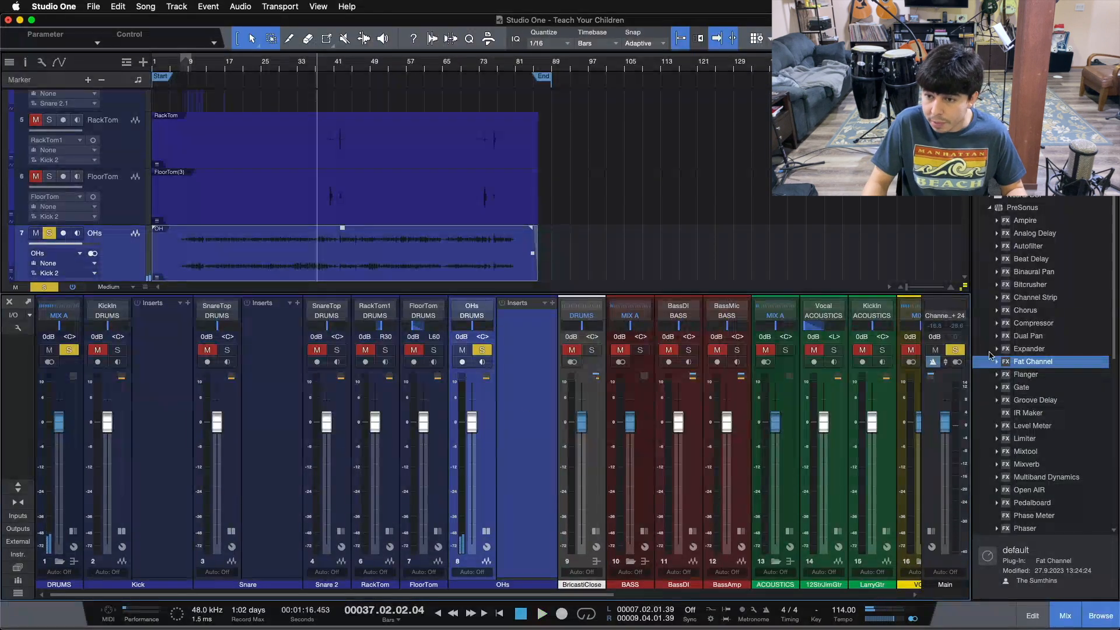
click(1027, 336)
drag(557, 362, 528, 347)
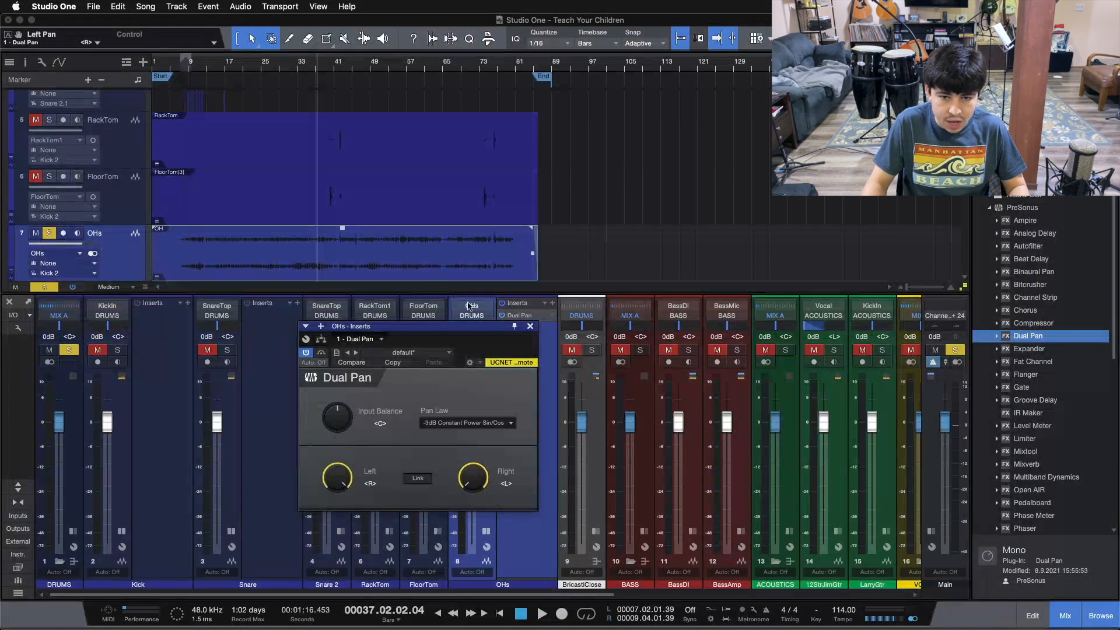
click(530, 326)
- Render the overhead event with Dual Pan as Event FX and bounce the result to new audio
key(F3)
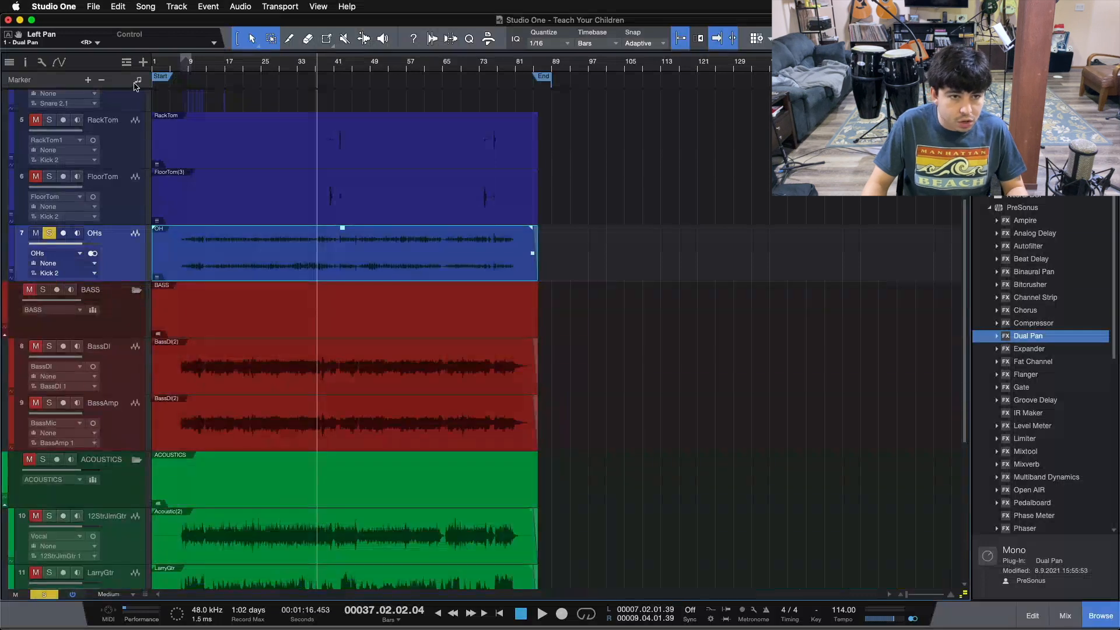
click(26, 62)
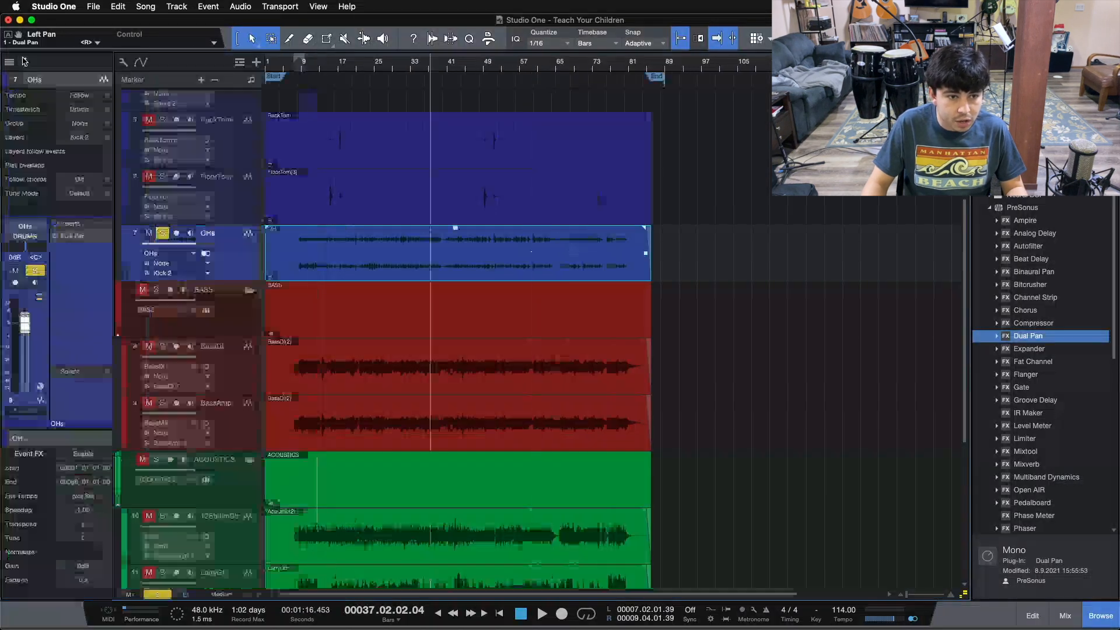
click(82, 453)
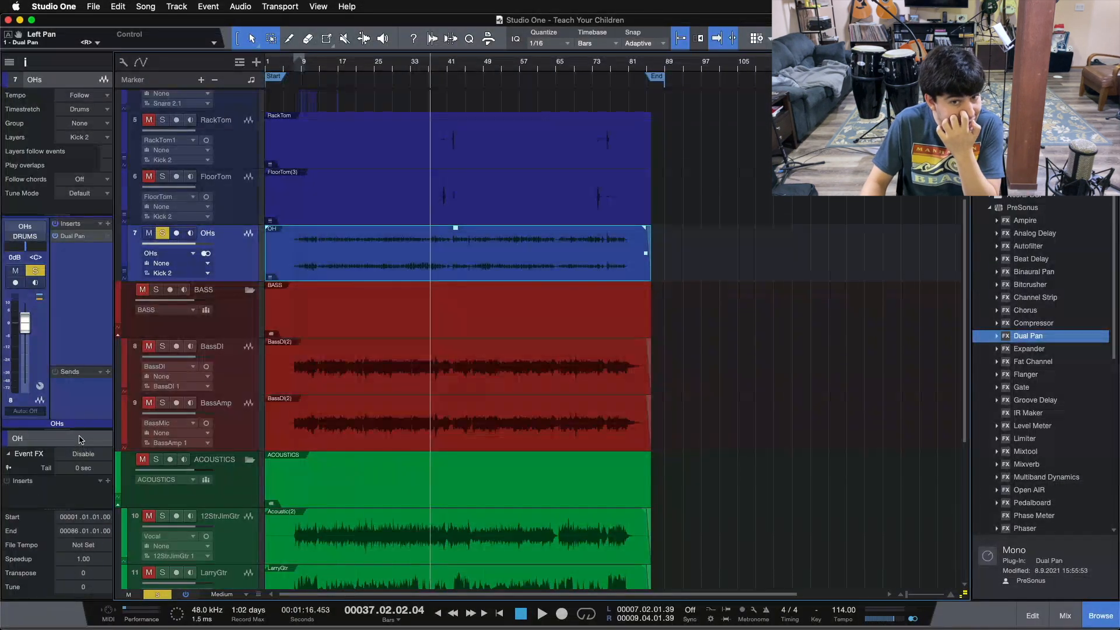
drag(66, 506, 64, 495)
click(83, 453)
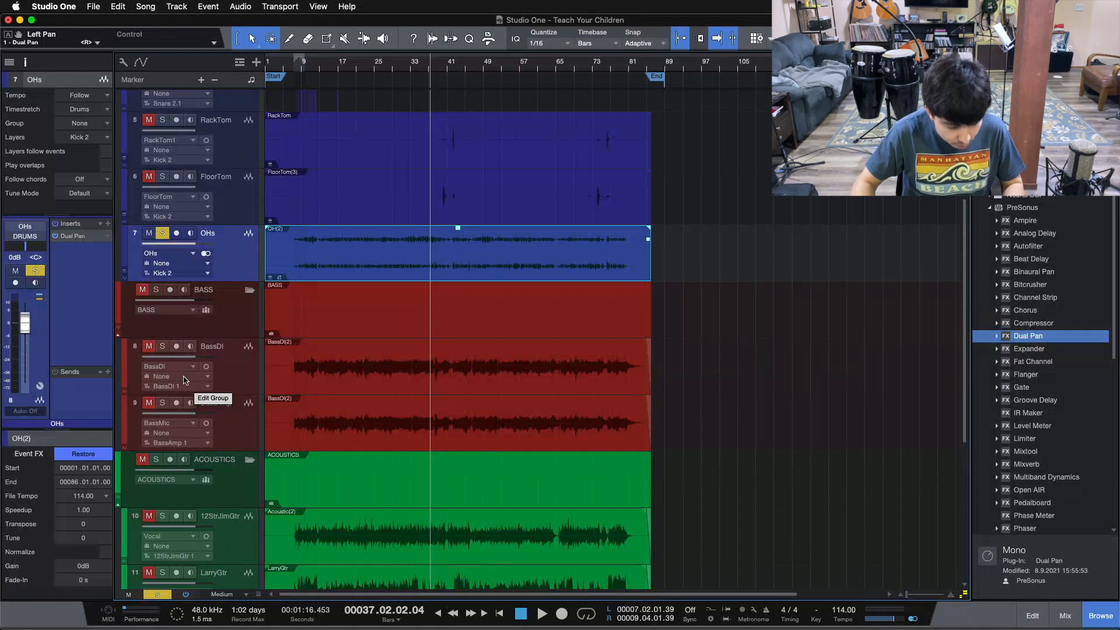
key(super+z)
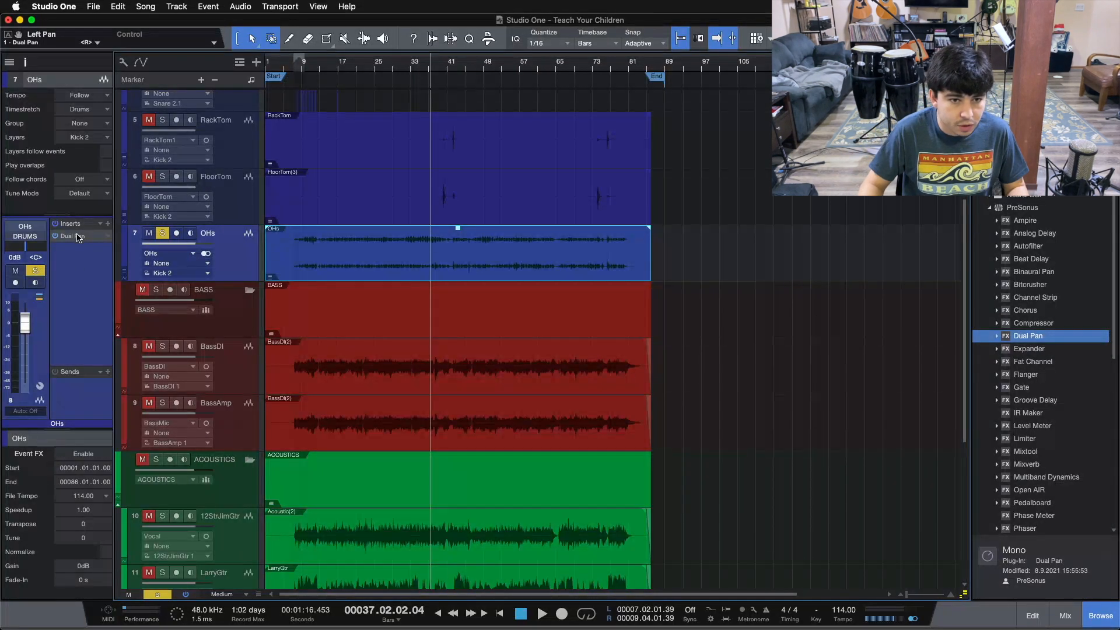
- Remove Dual Pan from the OHs channel inserts and hide the track inspector
right_click(78, 237)
click(85, 346)
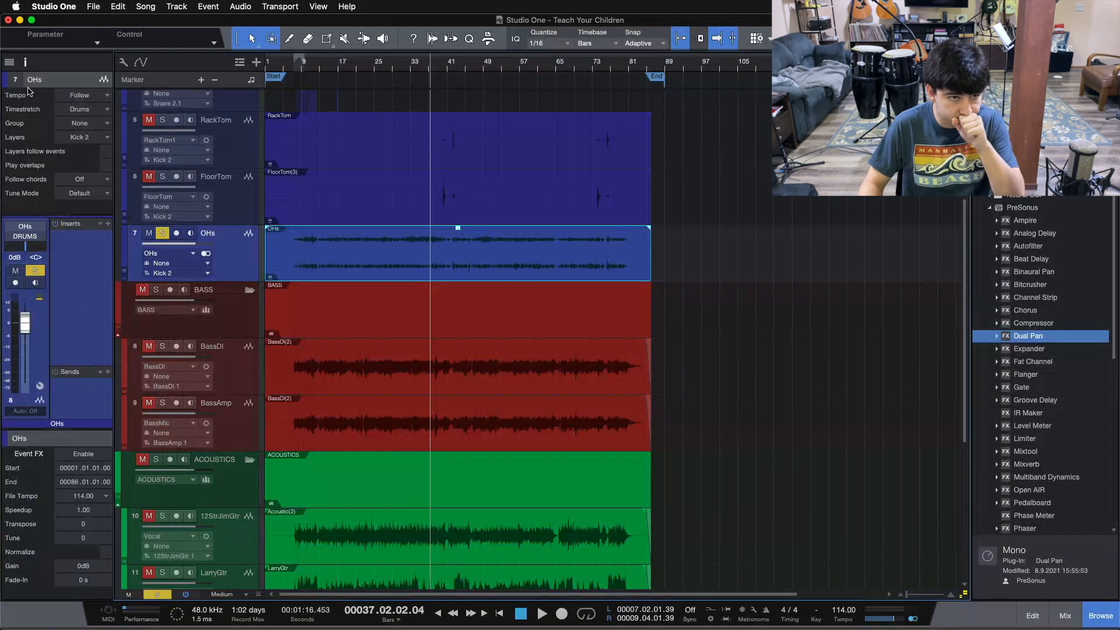
click(25, 63)
- Collapse the OHs, Snare and Kick channel inserts in the mixer and turn off the OHs solo
key(F3)
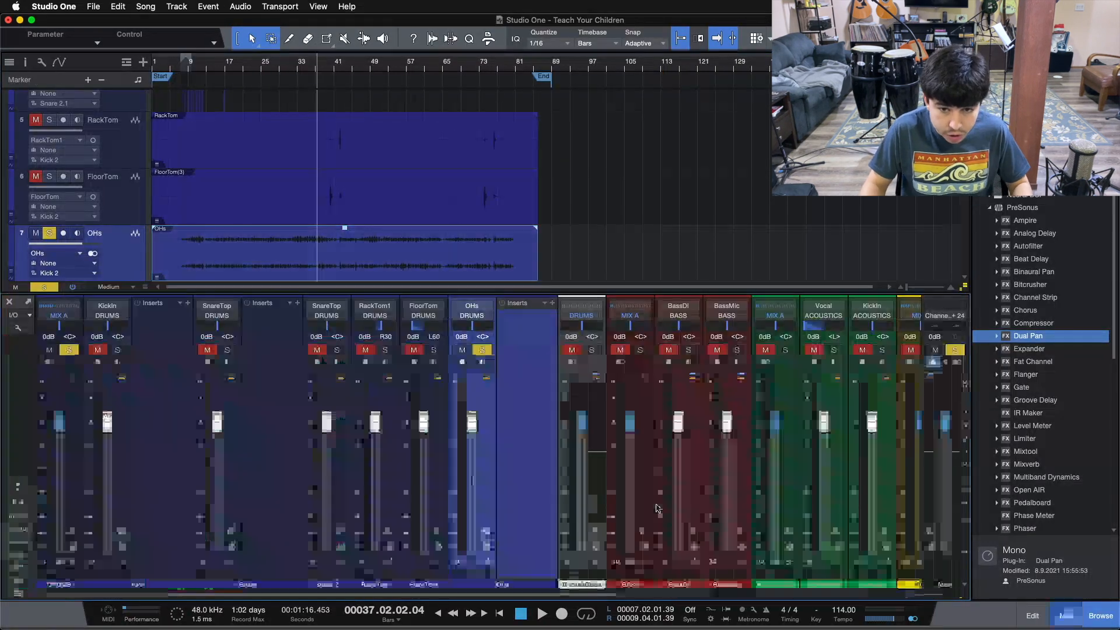
click(485, 531)
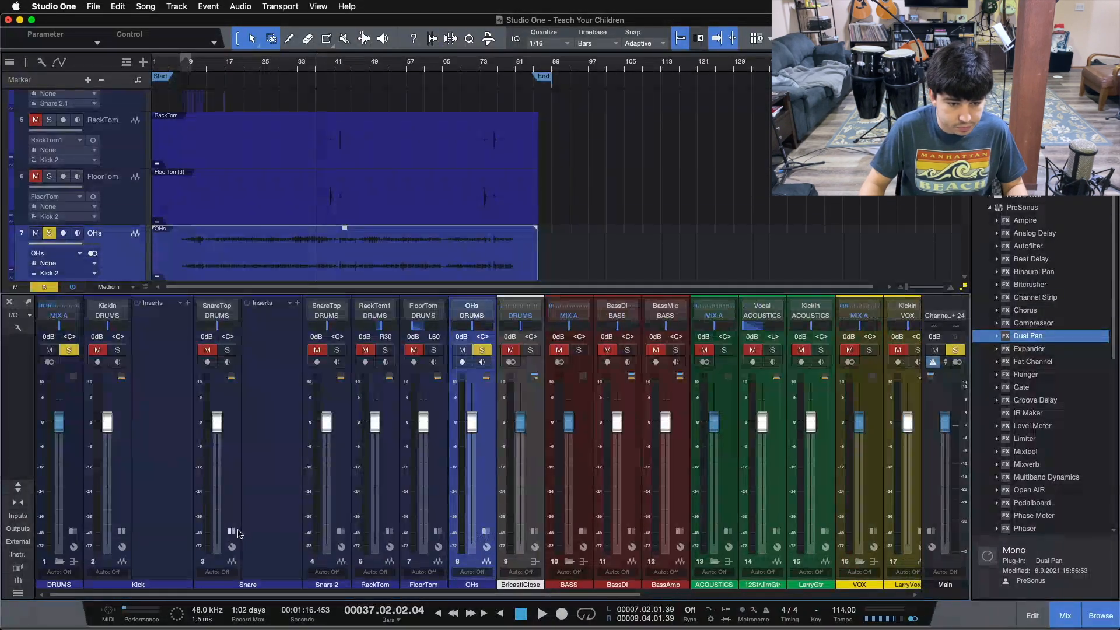
click(232, 531)
click(122, 531)
key(s)
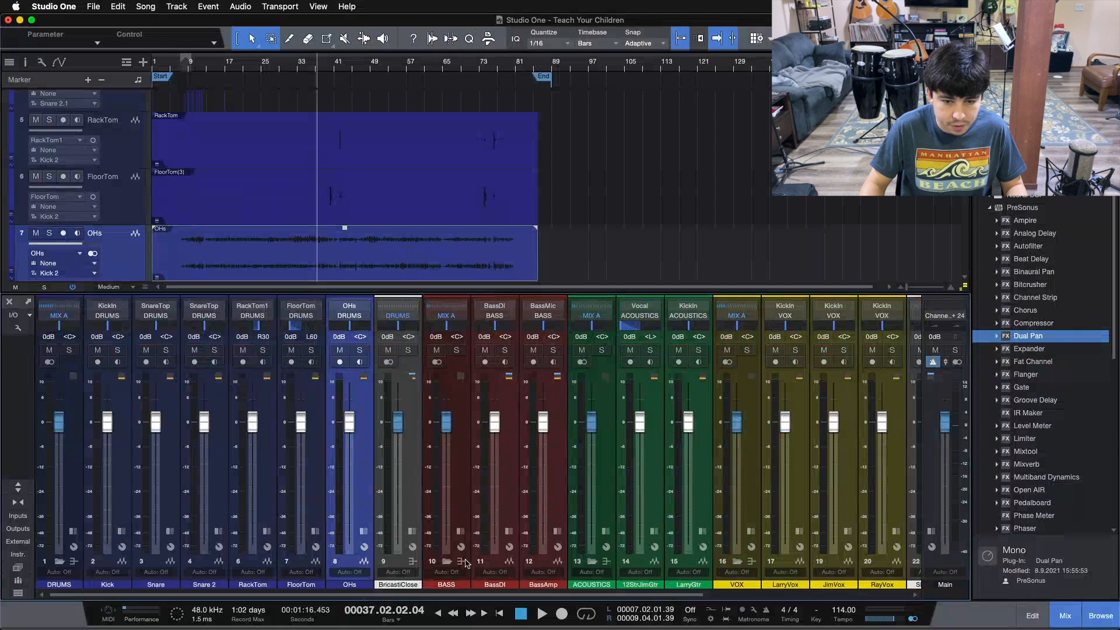
- Expand the inserts of the BassDI and BassAmp channels and select the BassDI track
click(508, 531)
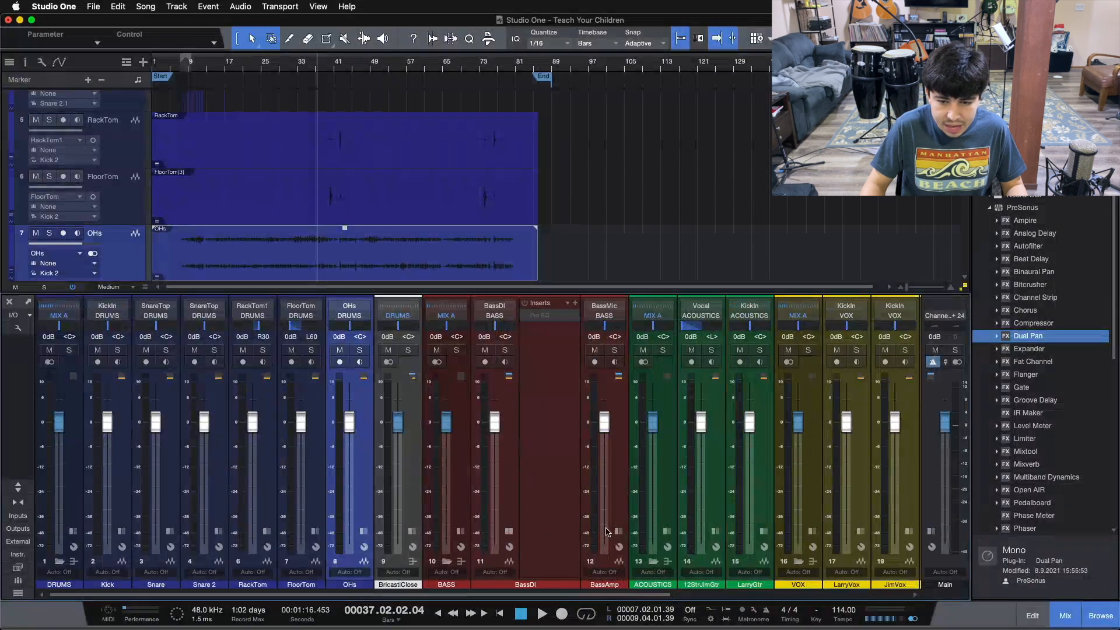
click(617, 531)
click(536, 315)
scroll(451, 239, down, 5)
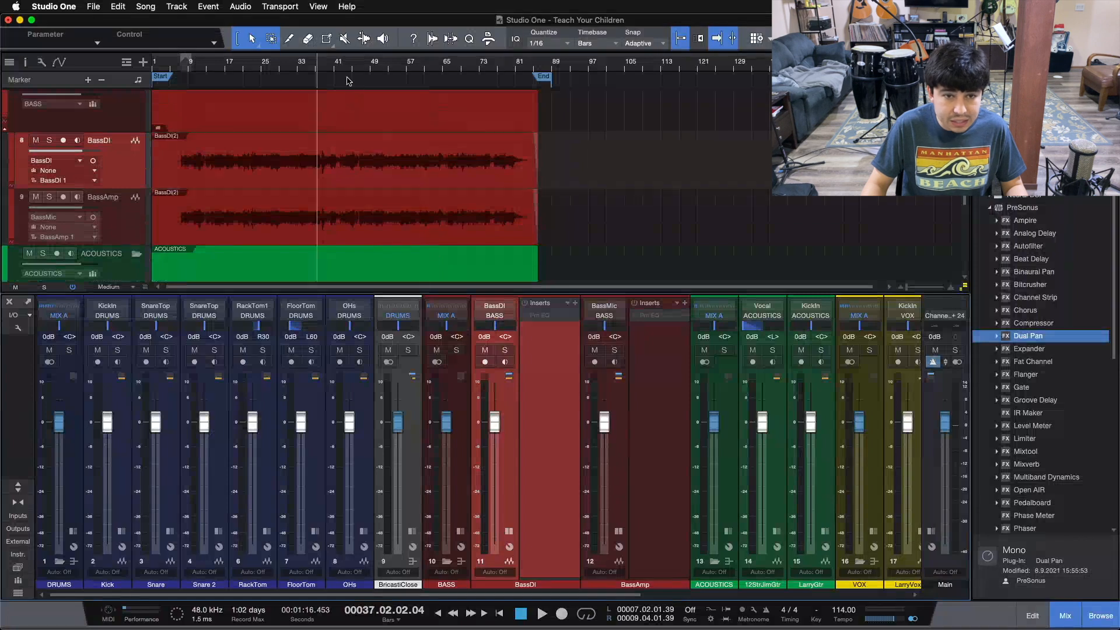
- Solo BassDI, play it from bar 37 and examine the loud passage around bar 38
drag(320, 62, 508, 60)
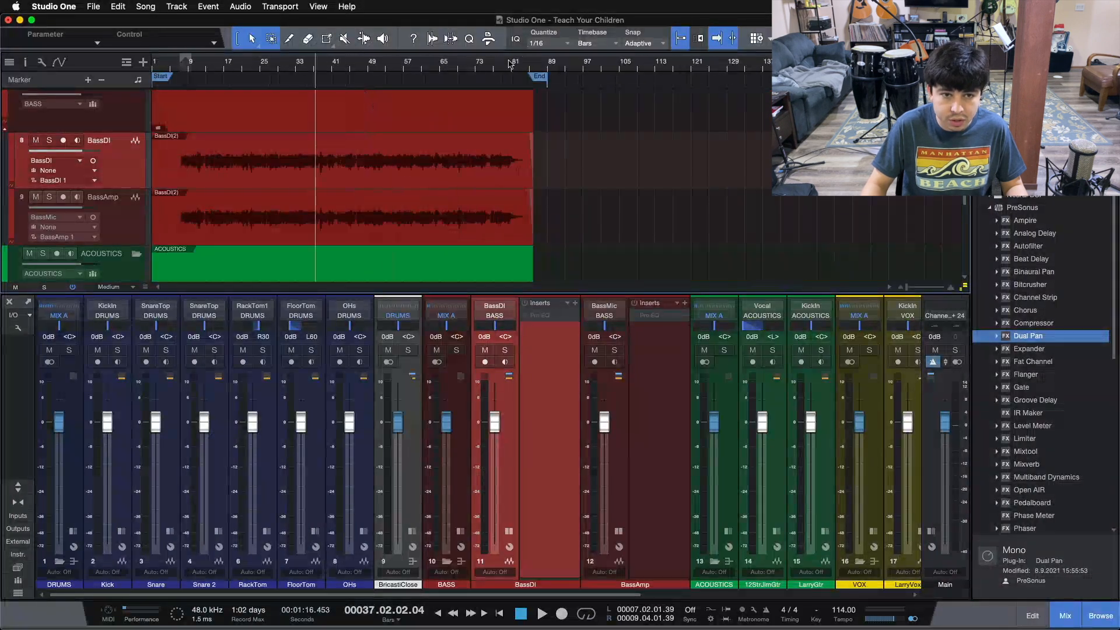
click(507, 352)
key(space)
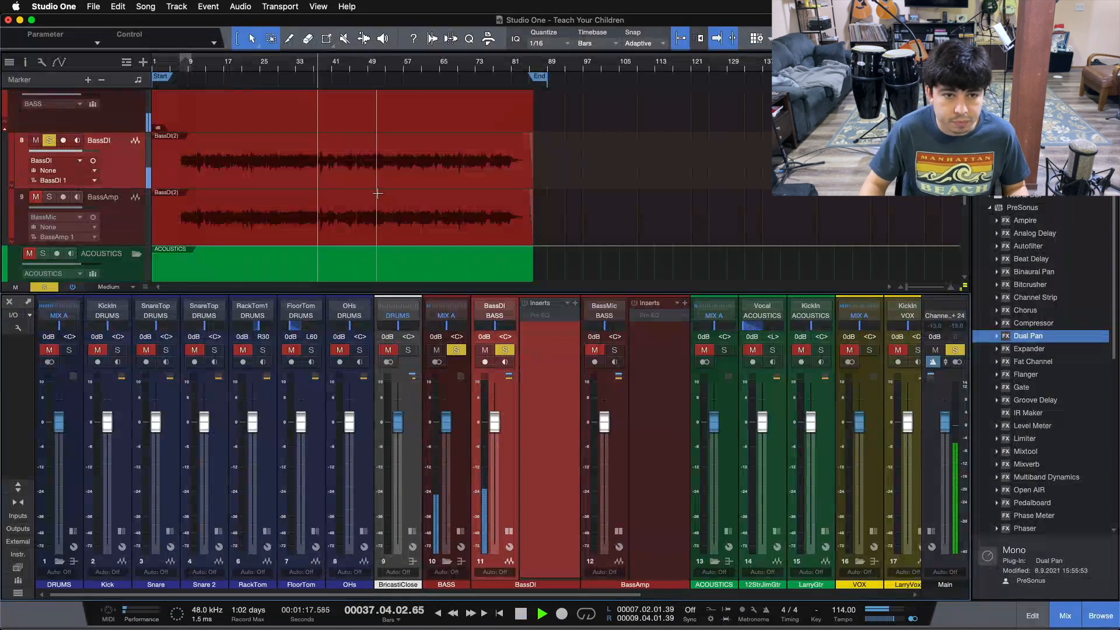
drag(350, 62, 352, 94)
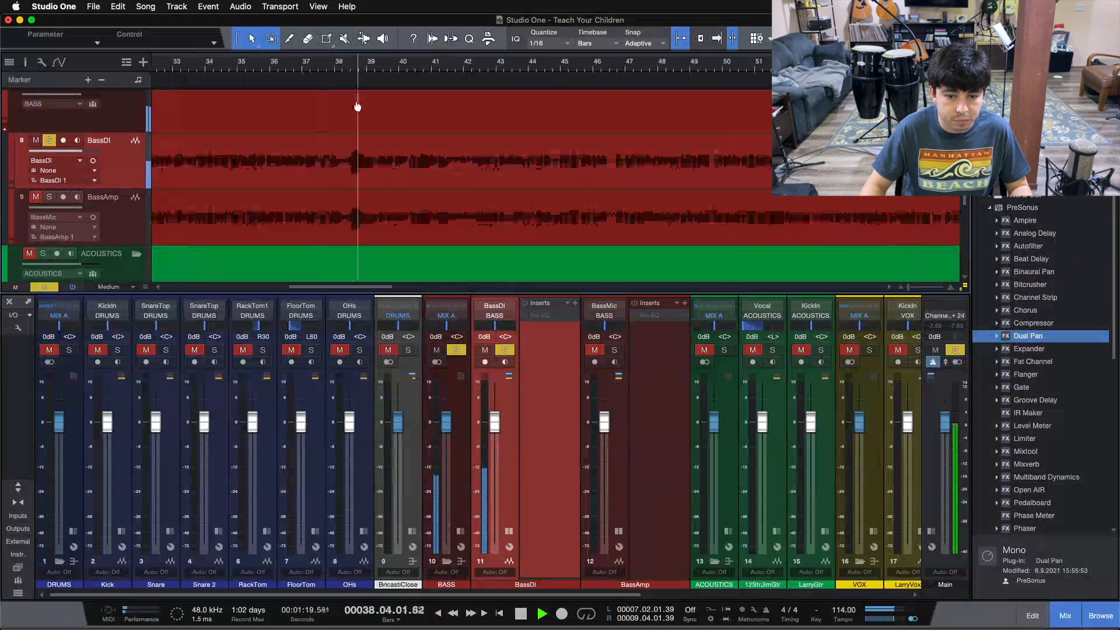
key(z)
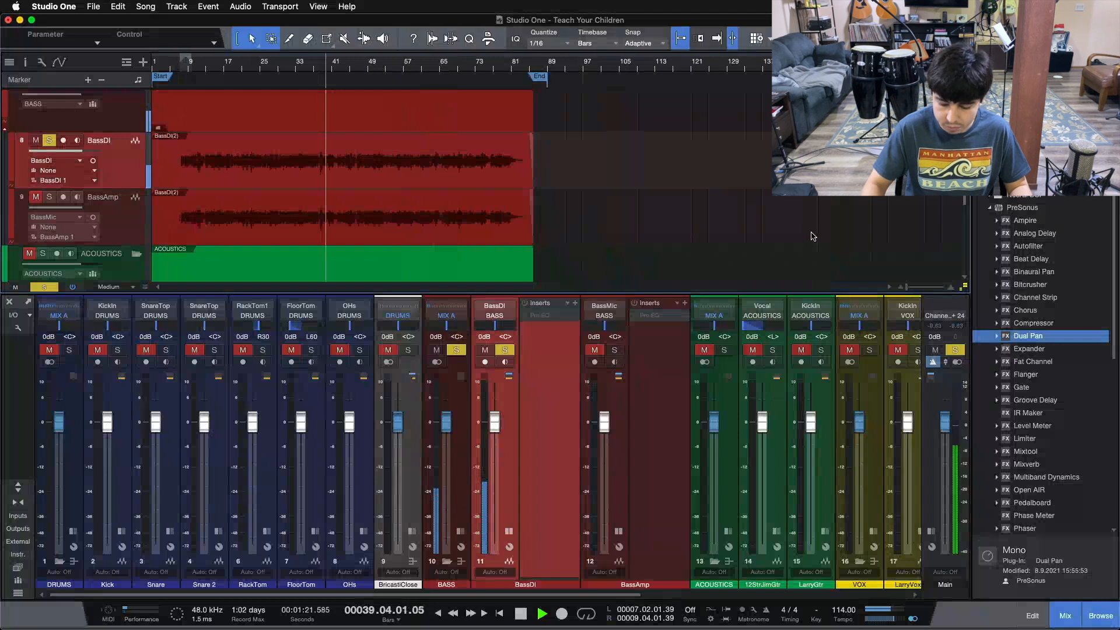
key(space)
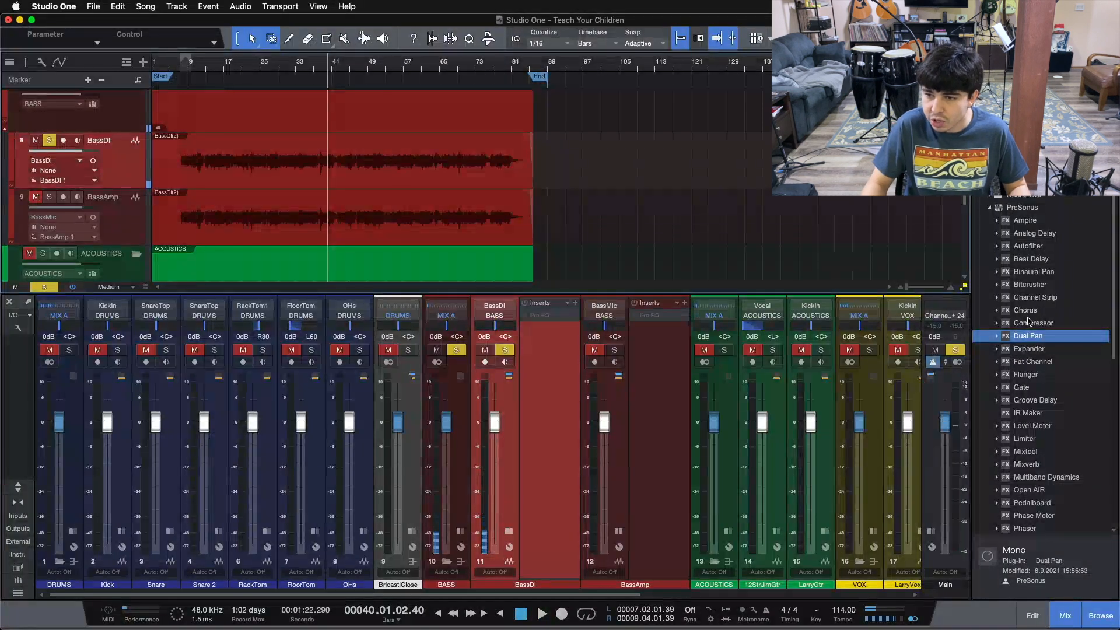
- Insert Fat Channel on BassDI and set its FET compressor to Input -26.32 dB and Output -16.80 dB
drag(1033, 362, 554, 310)
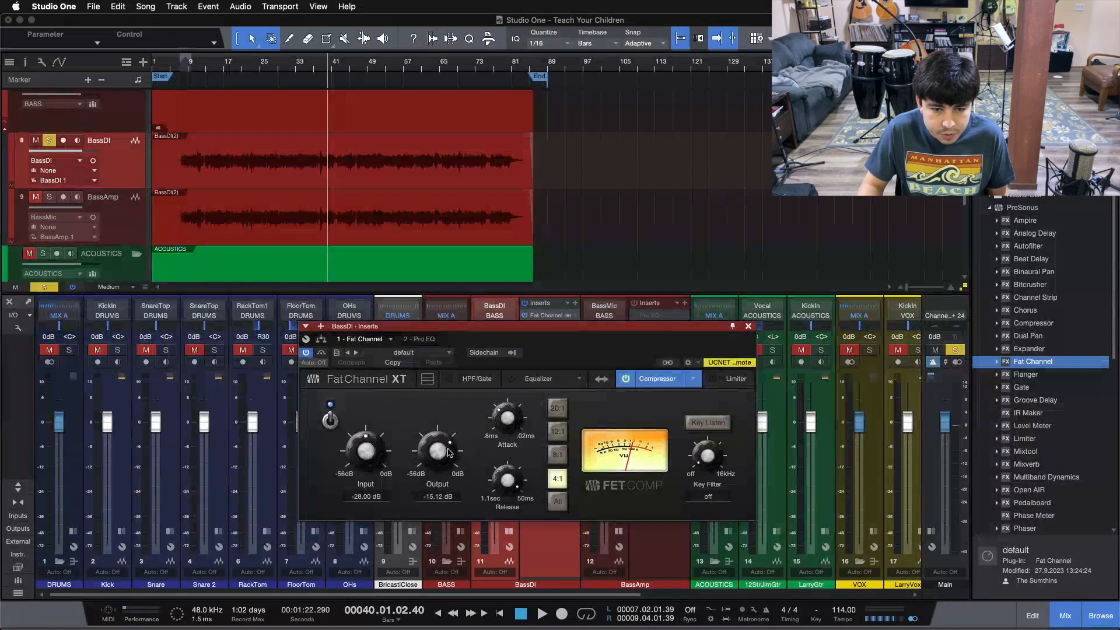
drag(348, 458, 356, 457)
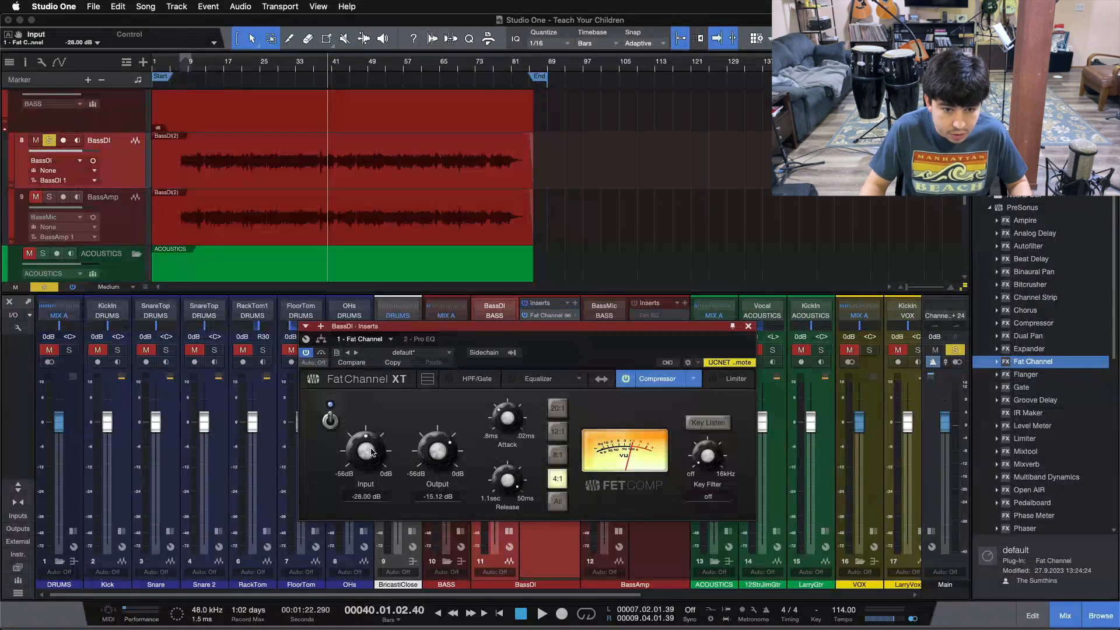
scroll(371, 453, up, 1)
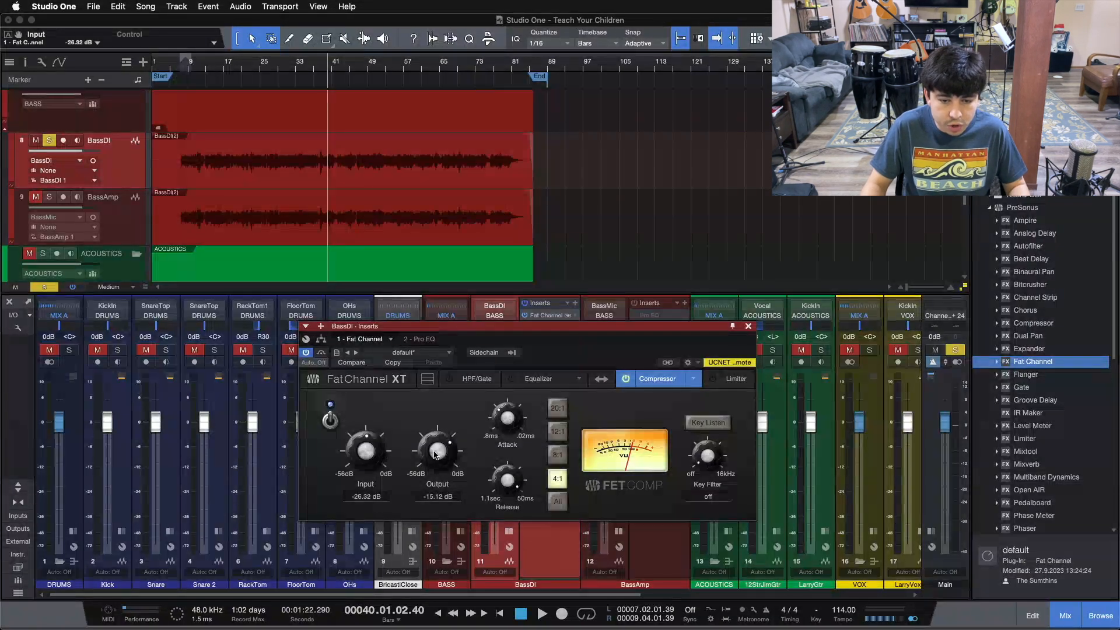
scroll(434, 454, down, 1)
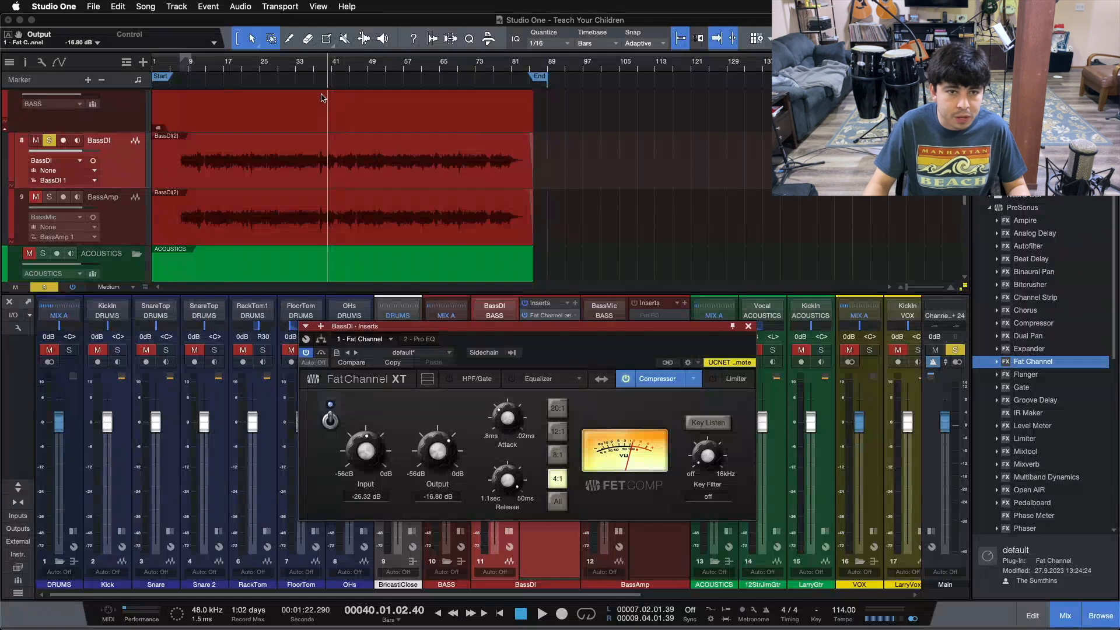
- Audition BassDI from bar 36 while trying Input -25.76 dB and Output -17.36 dB, and return to -26.32 dB and -16.80 dB
drag(322, 70, 525, 114)
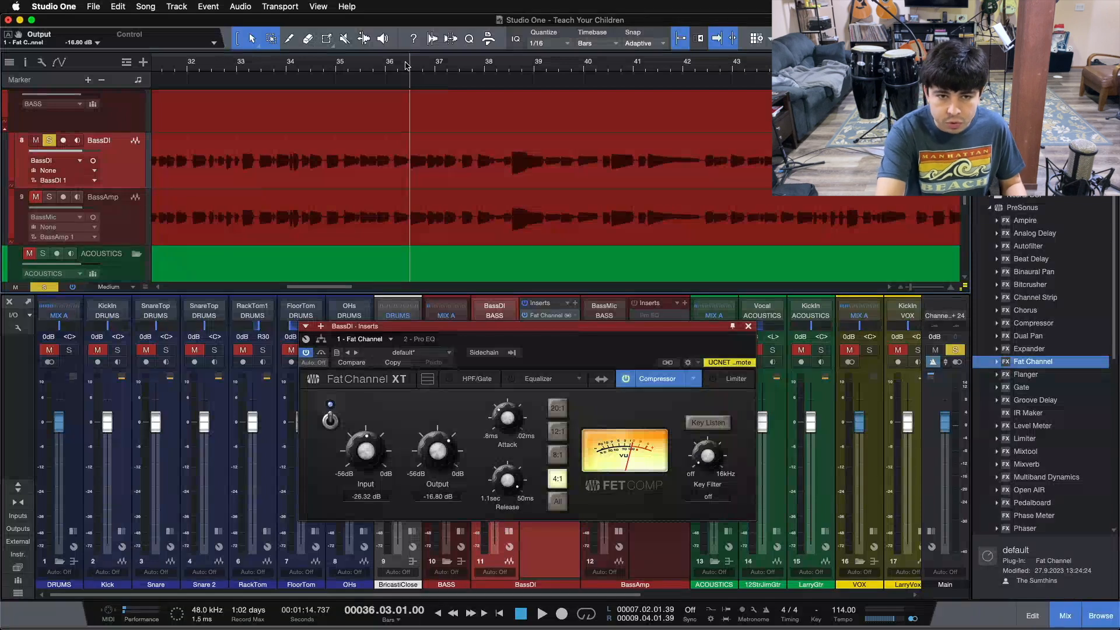
key(space)
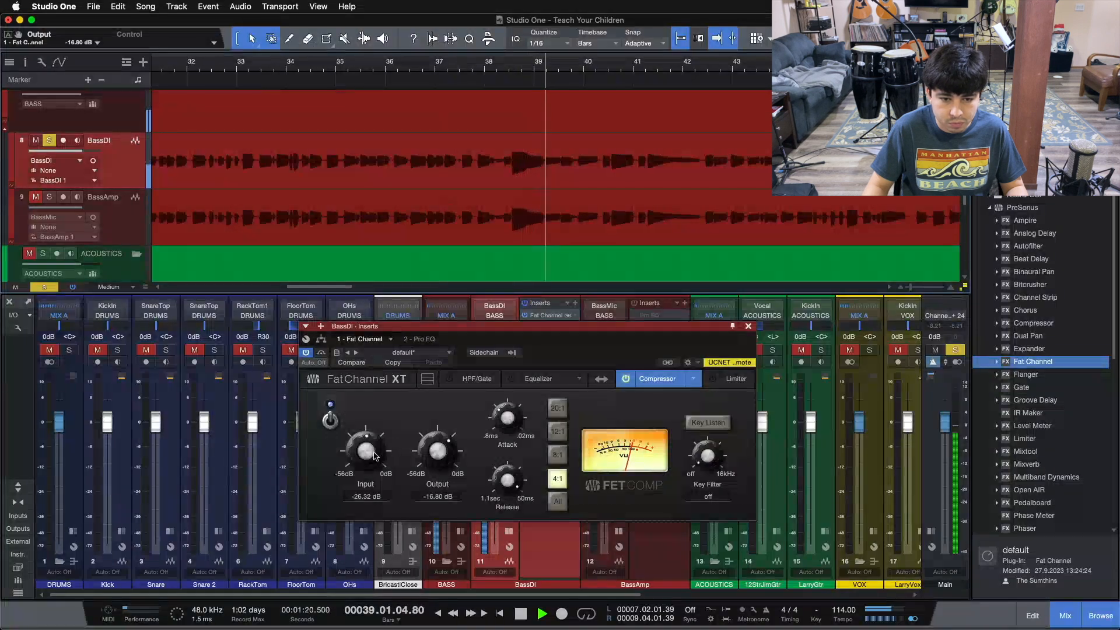
scroll(414, 455, down, 1)
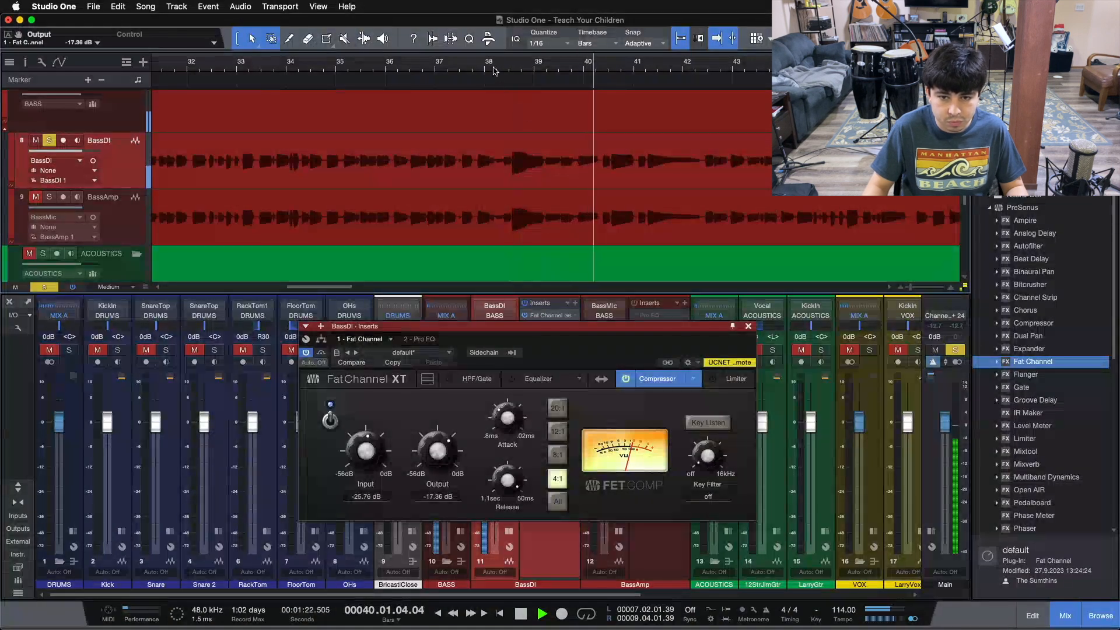
key(z)
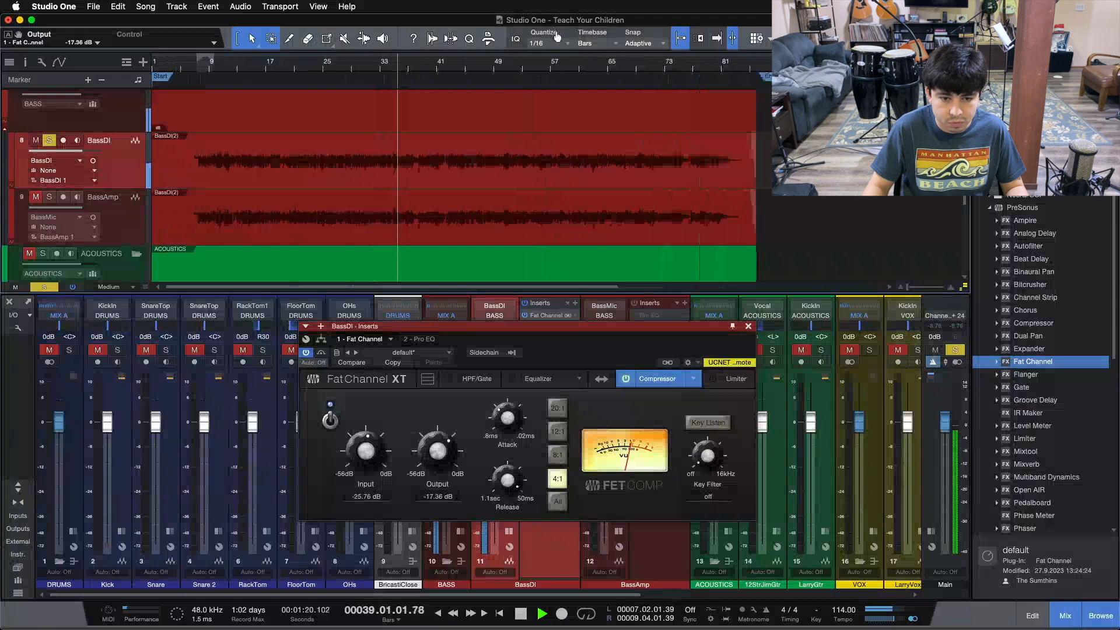
scroll(389, 428, down, 1)
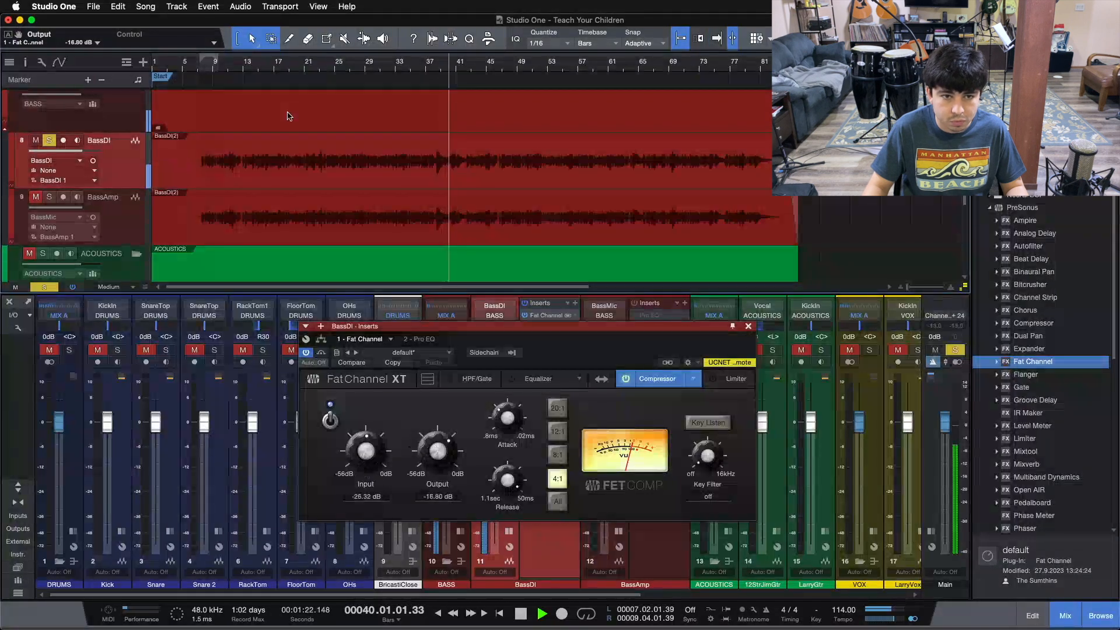
- Listen to the compressed BassDI track from bar 10
key(z)
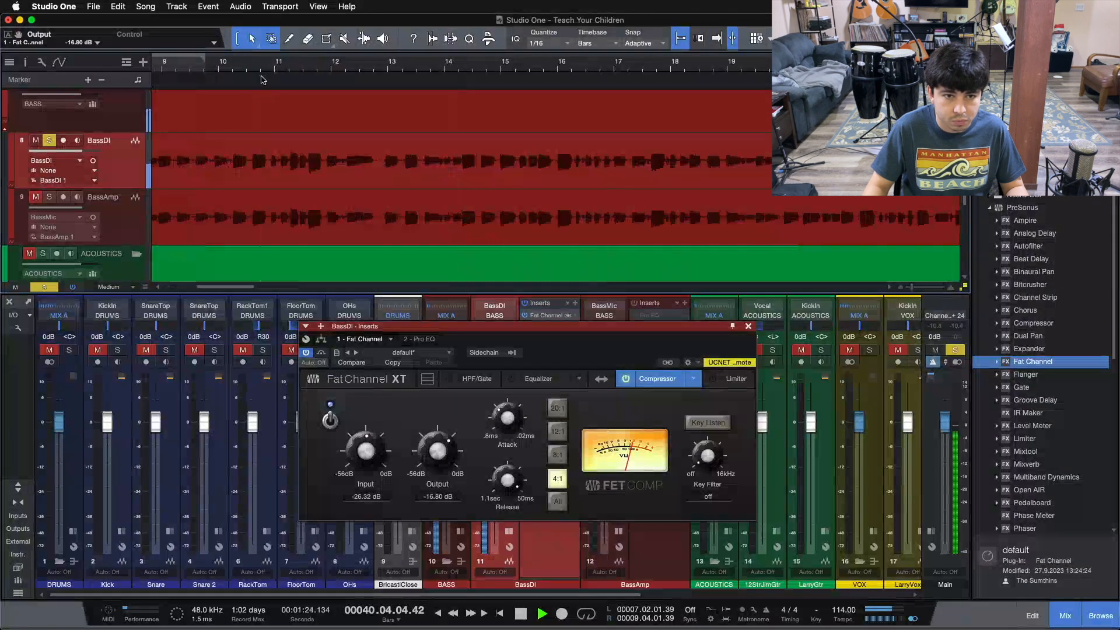
click(220, 67)
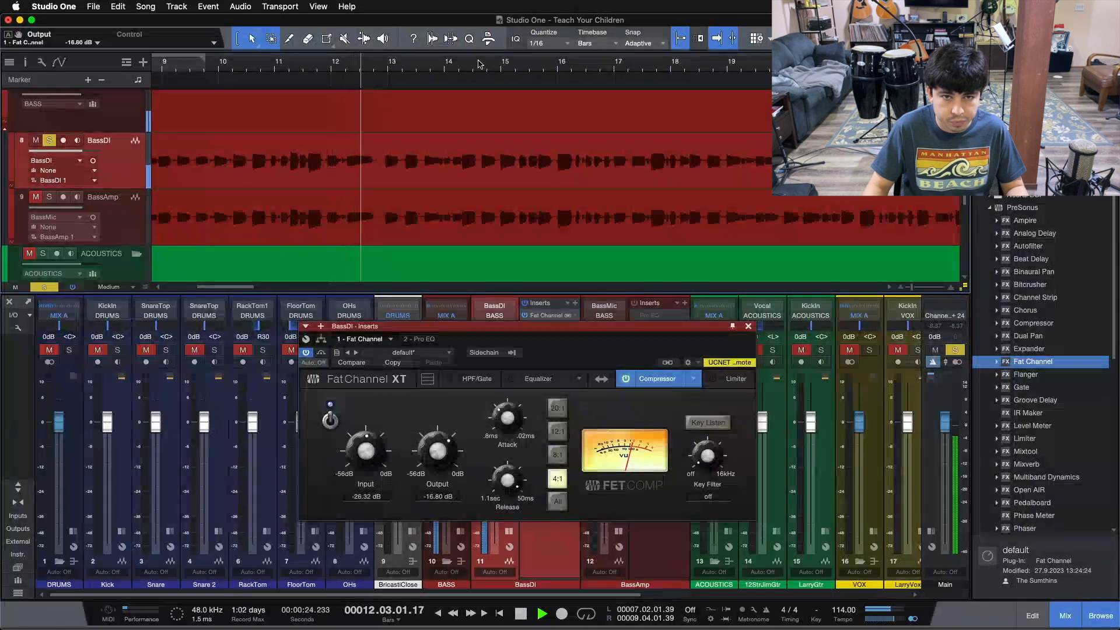
key(z)
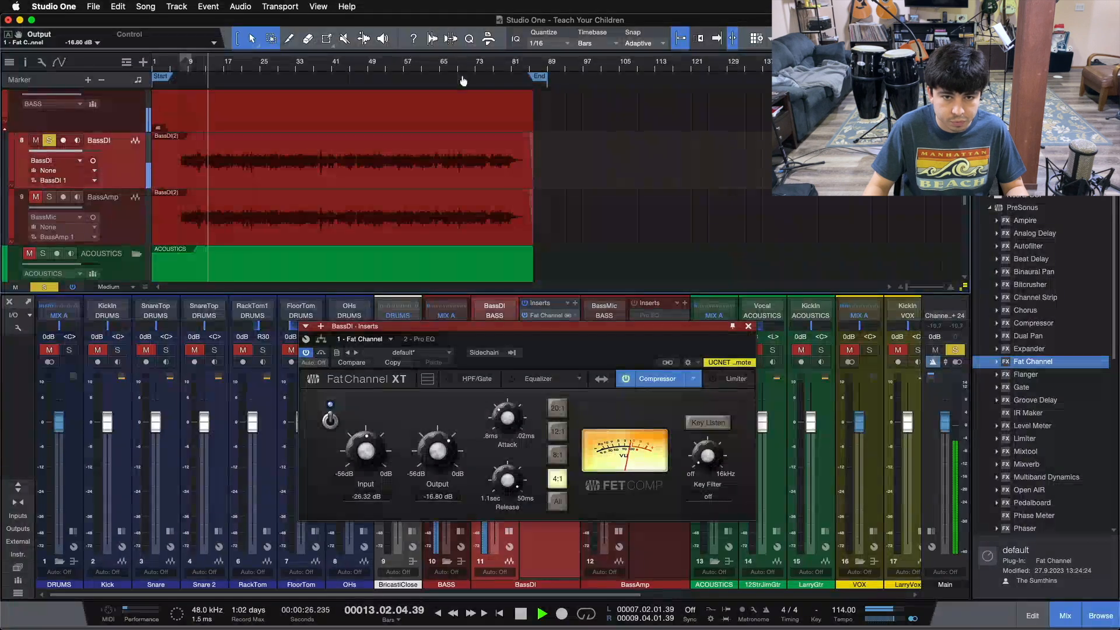
- Audition BassDI from around bar 70 and set the FET compressor to Input -26.88 dB and Output -16.24 dB
drag(461, 72, 465, 112)
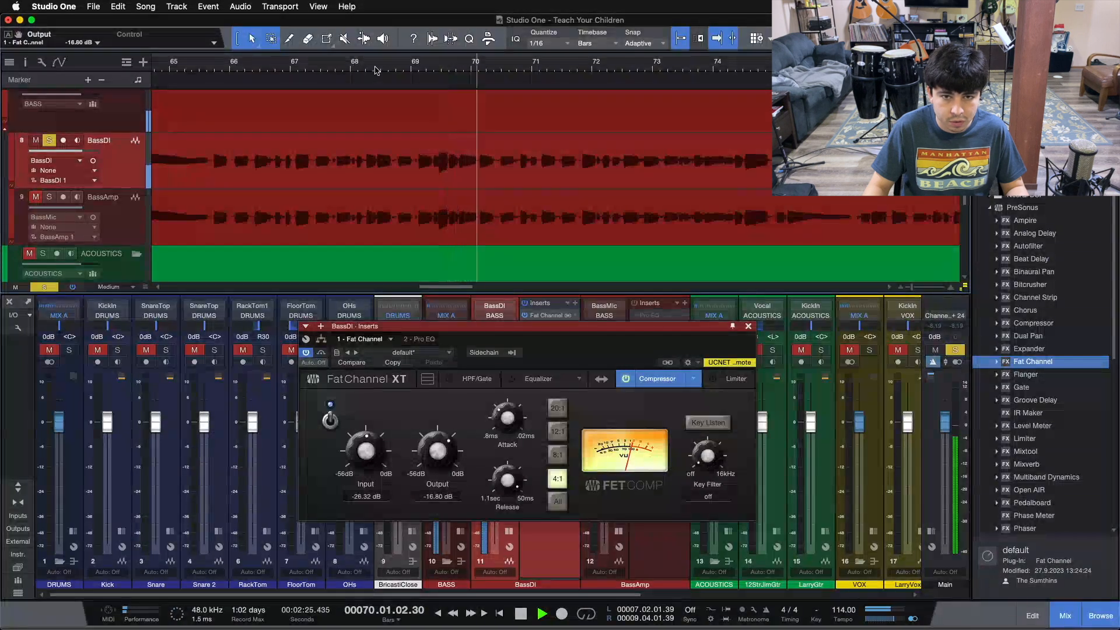
drag(376, 71, 376, 35)
drag(365, 449, 363, 446)
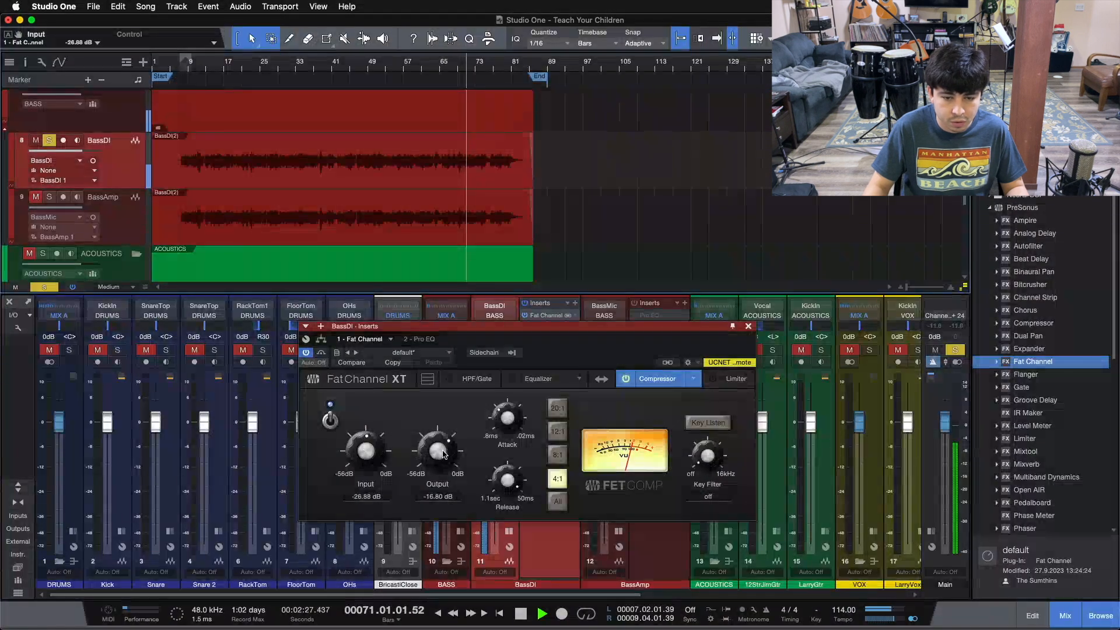
drag(446, 454, 446, 450)
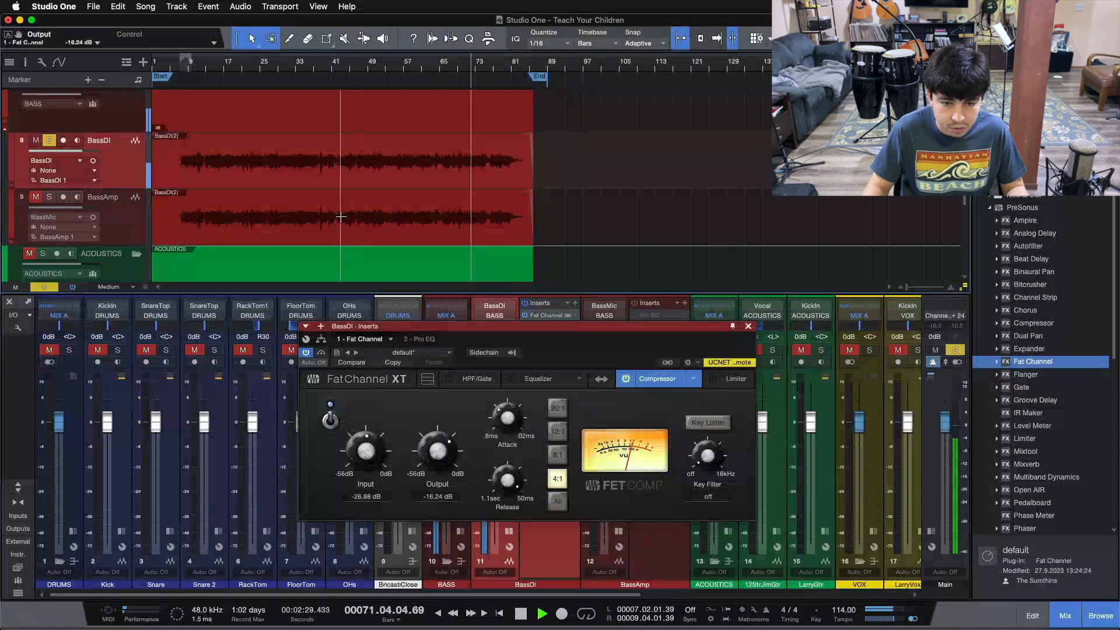
key(space)
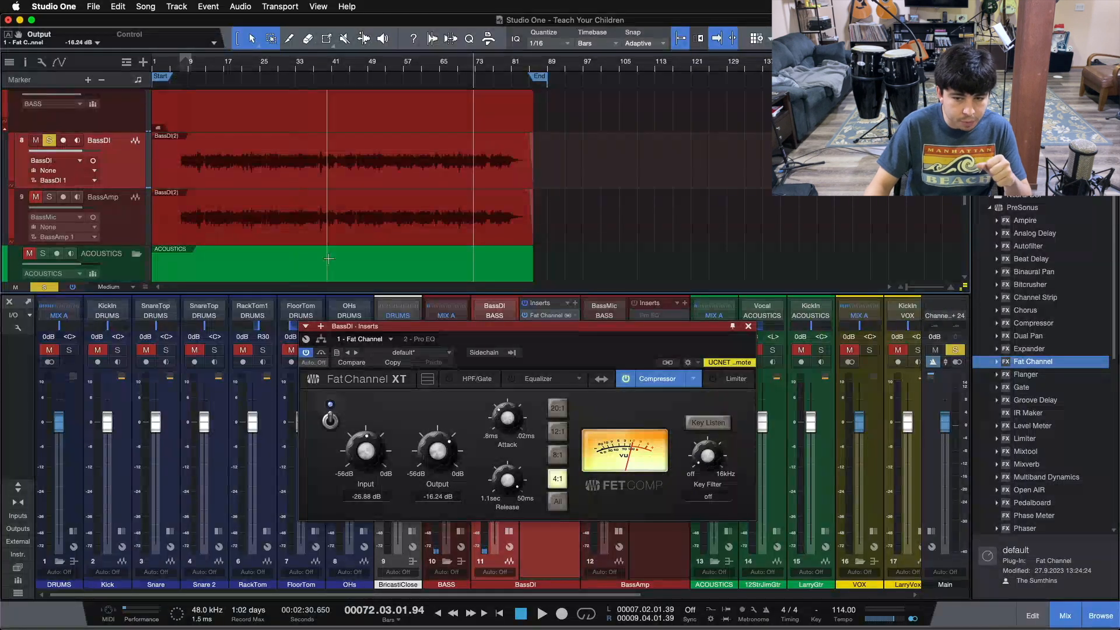
click(747, 326)
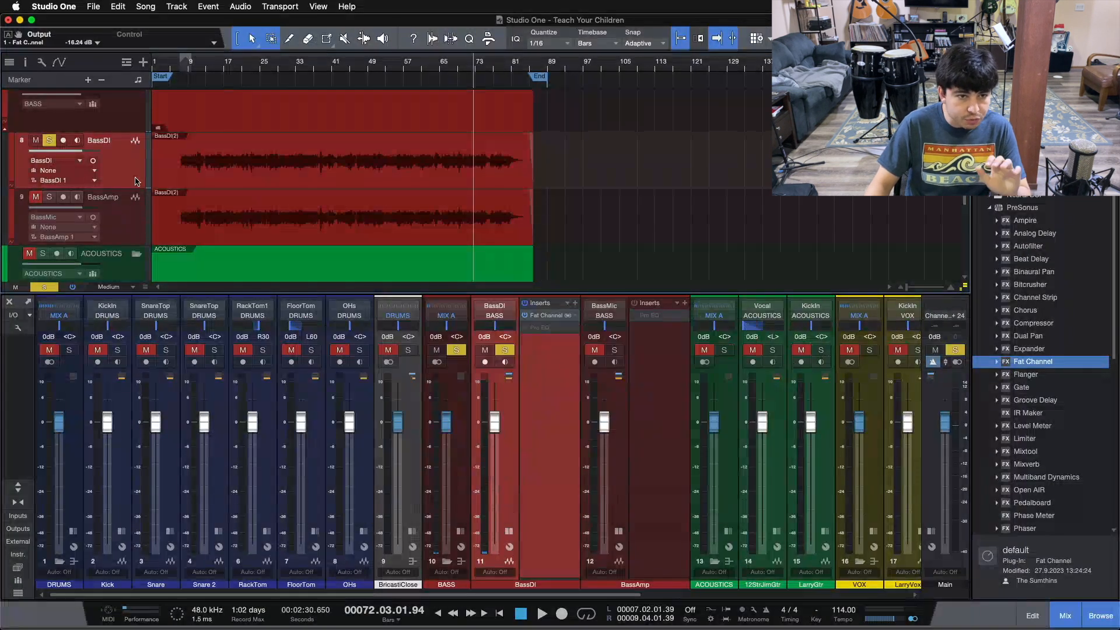
- Delete the audio event from the BassAmp track
shift+click(119, 214)
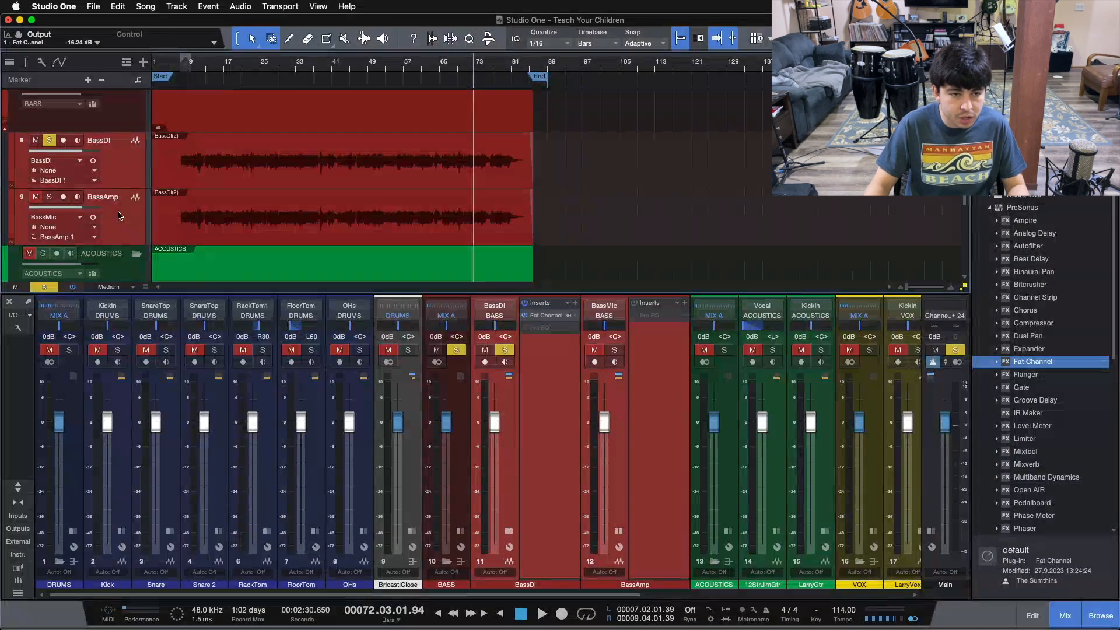
click(240, 222)
key(Delete)
- Duplicate the BassDI track's layer under the name BassDI 2
right_click(122, 175)
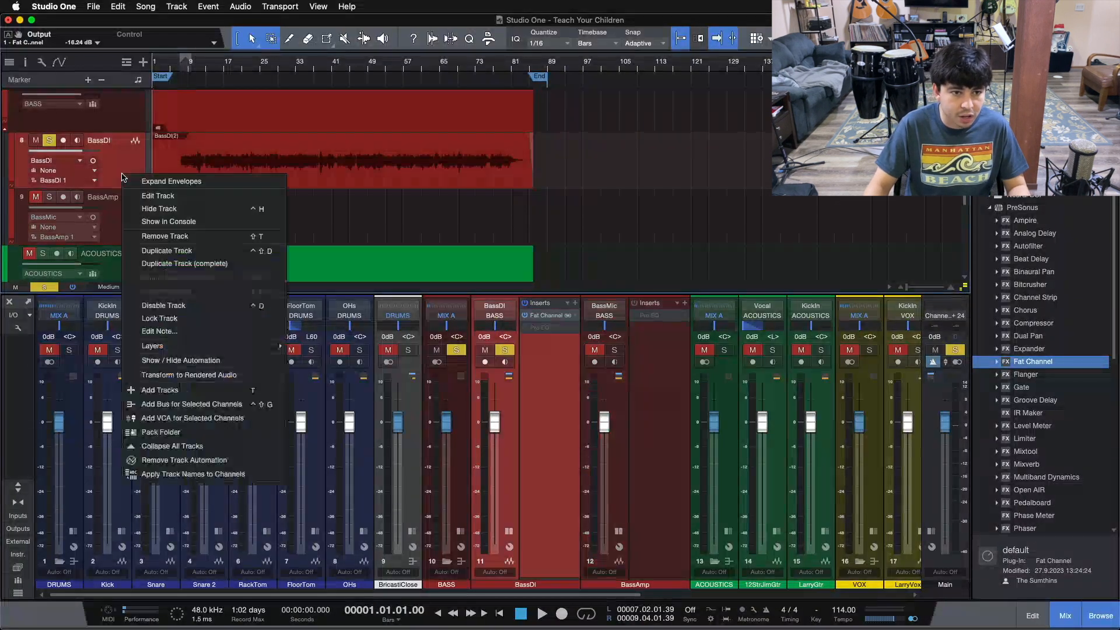
mouse_move(257, 346)
click(325, 358)
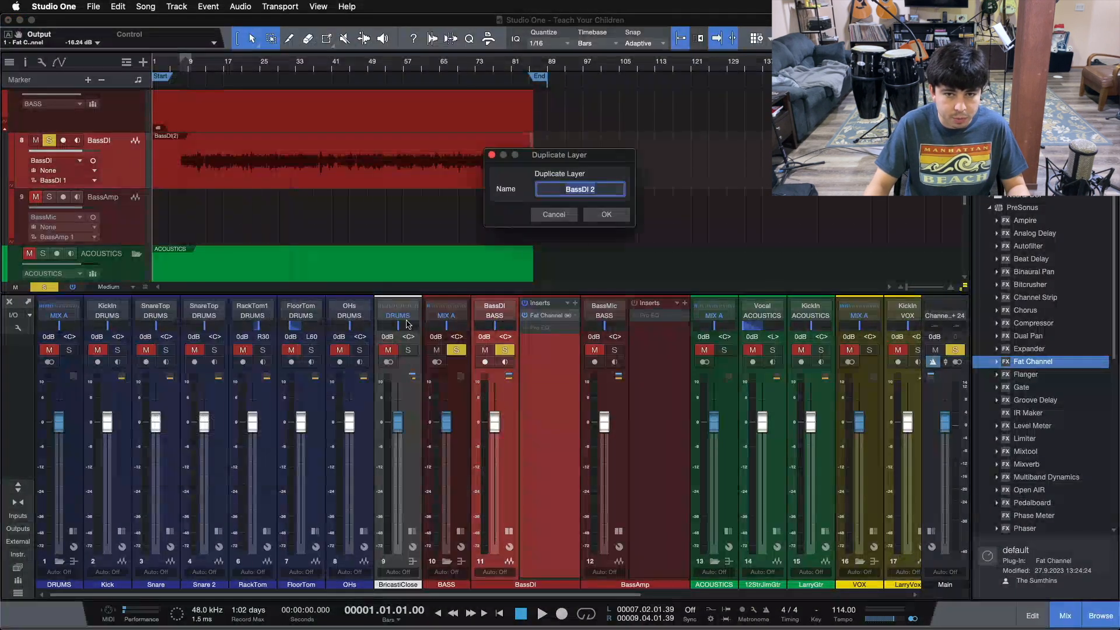
click(589, 214)
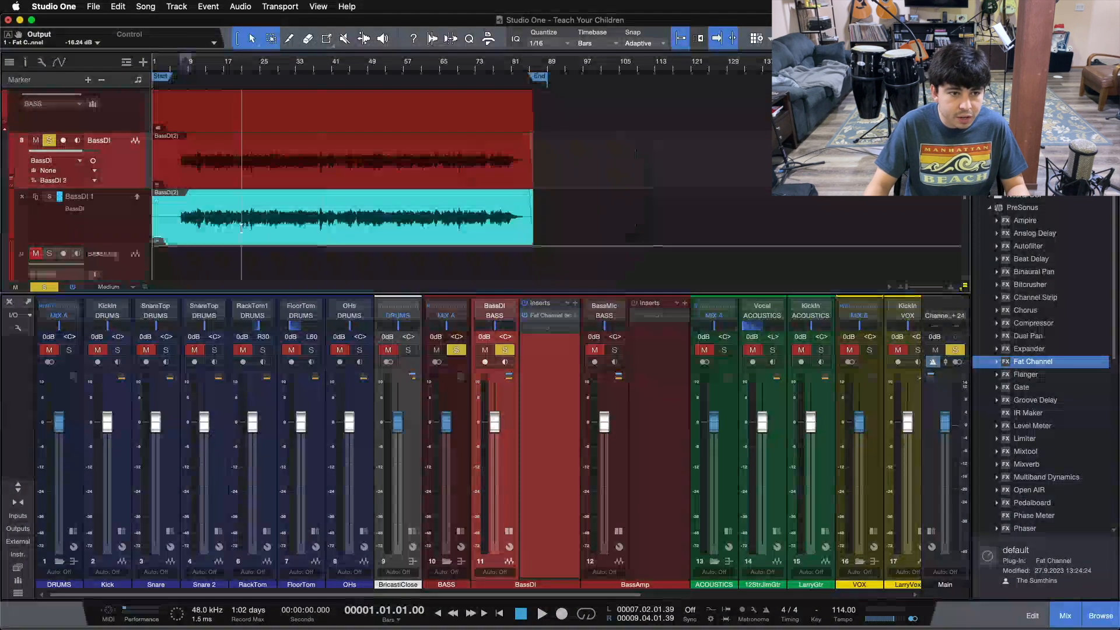
- Rename the original BassDI layer to OG and collapse the track's layers
double_click(86, 199)
text(OG)
key(Return)
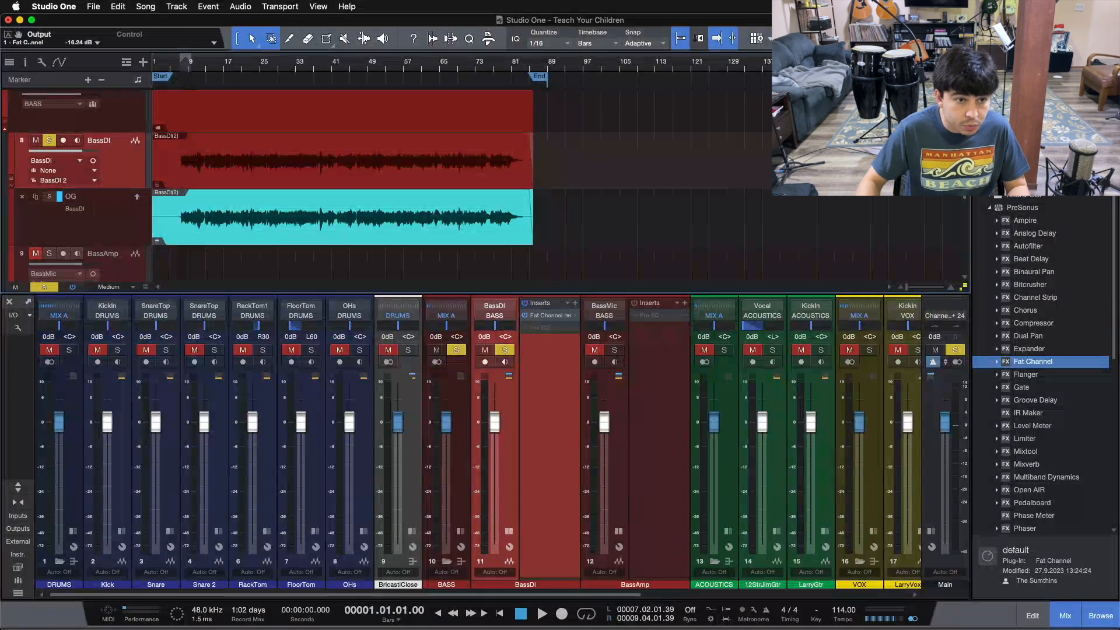
right_click(124, 144)
click(146, 161)
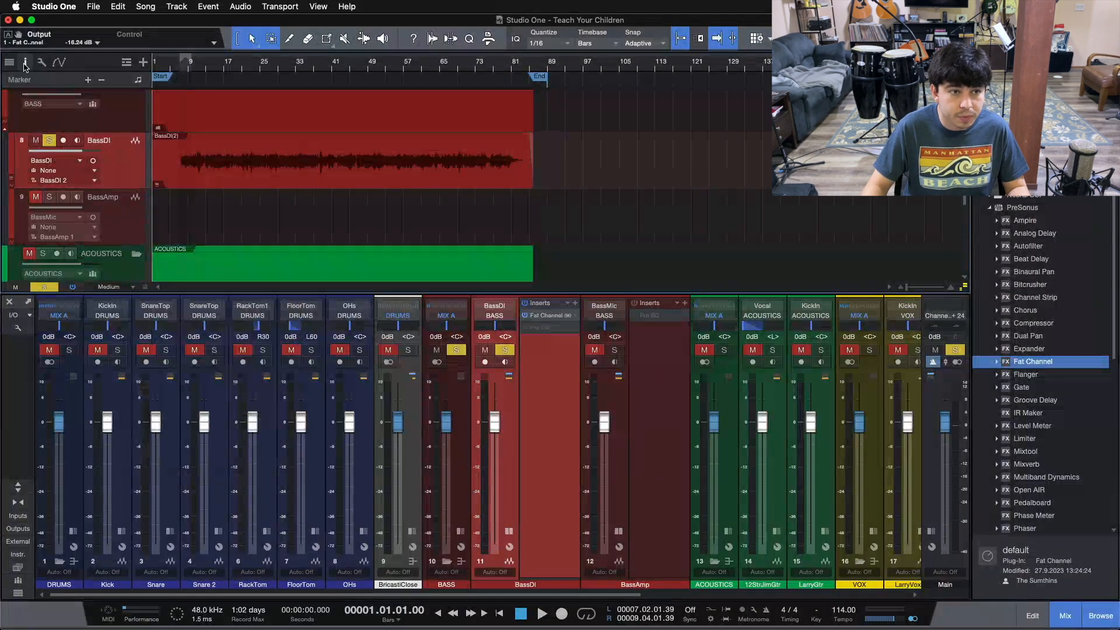
- With Layers follow events switched off for BassDI, apply Fat Channel to its event as Event FX and render it
click(26, 63)
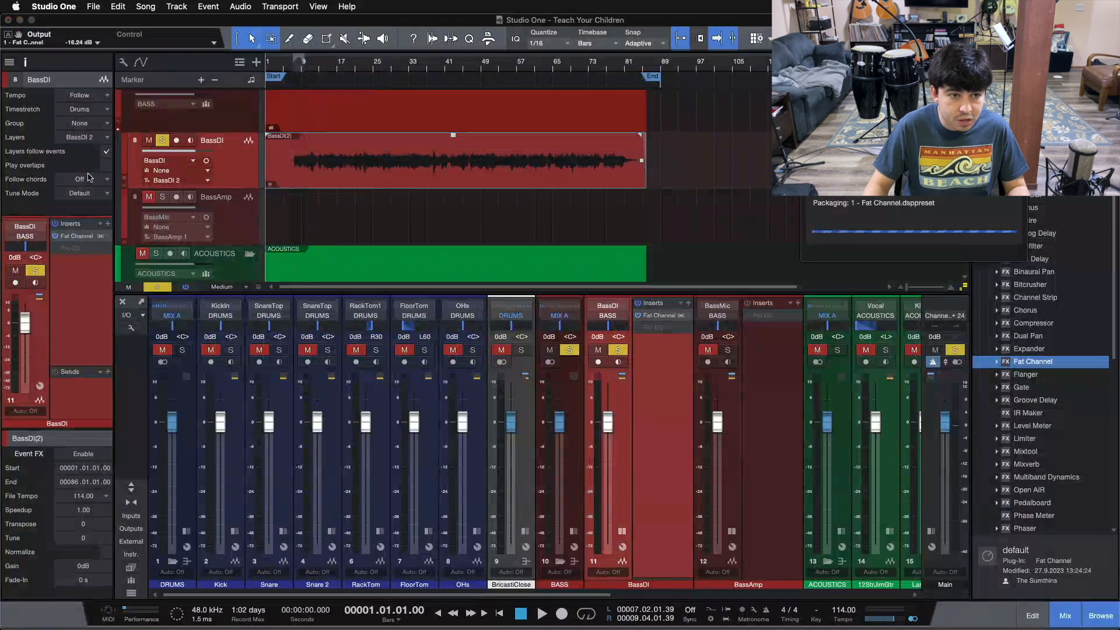
click(106, 151)
click(83, 455)
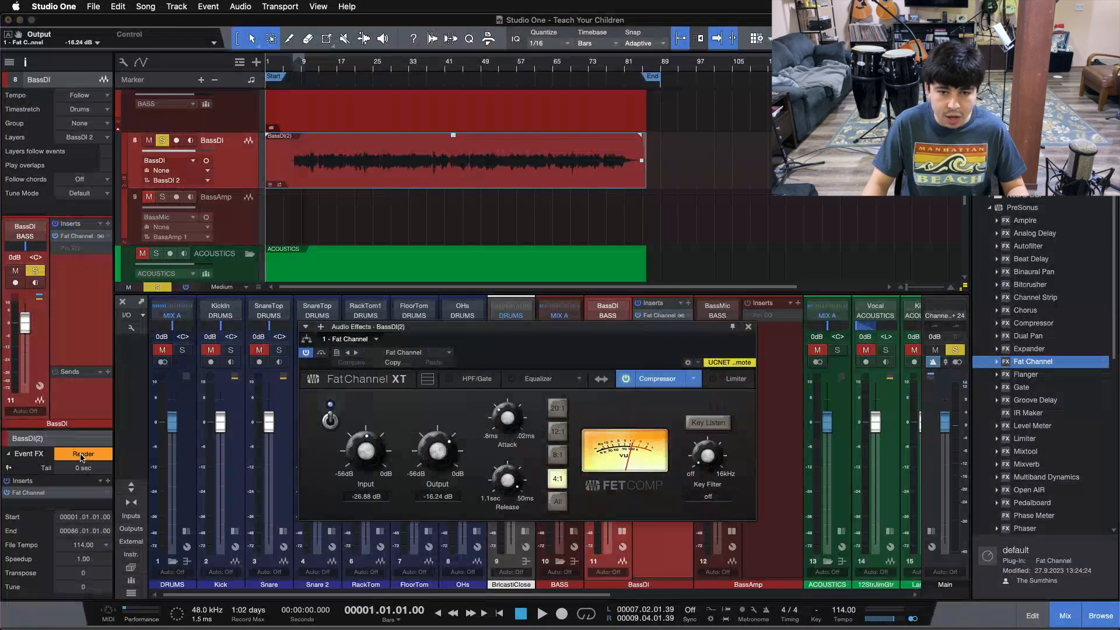
click(82, 455)
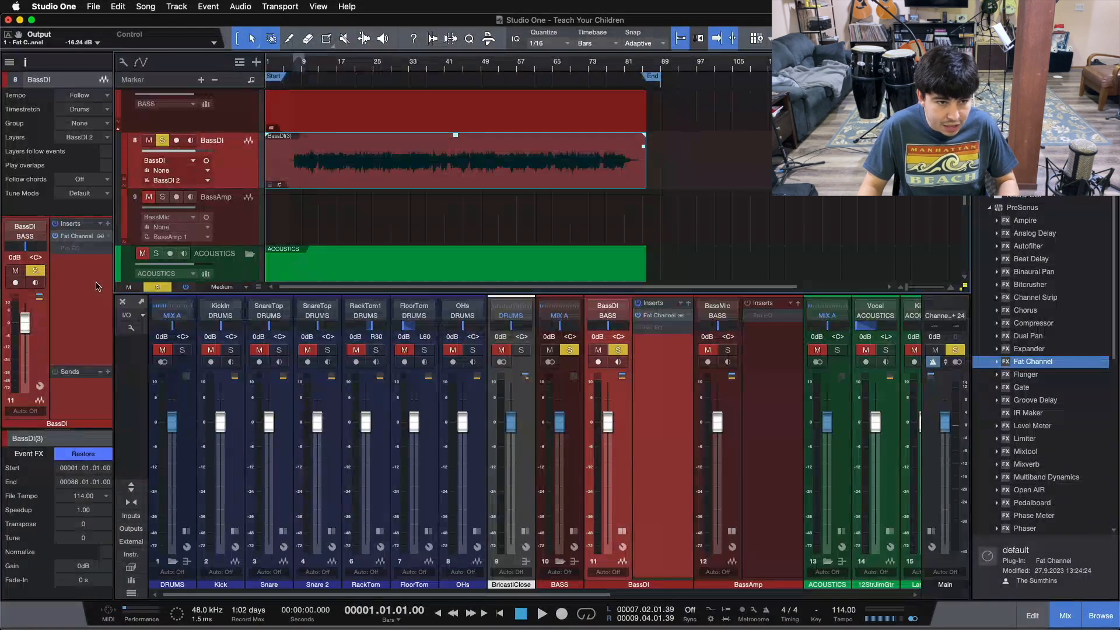
- Bounce the rendered BassDI event and remove the Fat Channel insert from the BassDI channel
key(super+b)
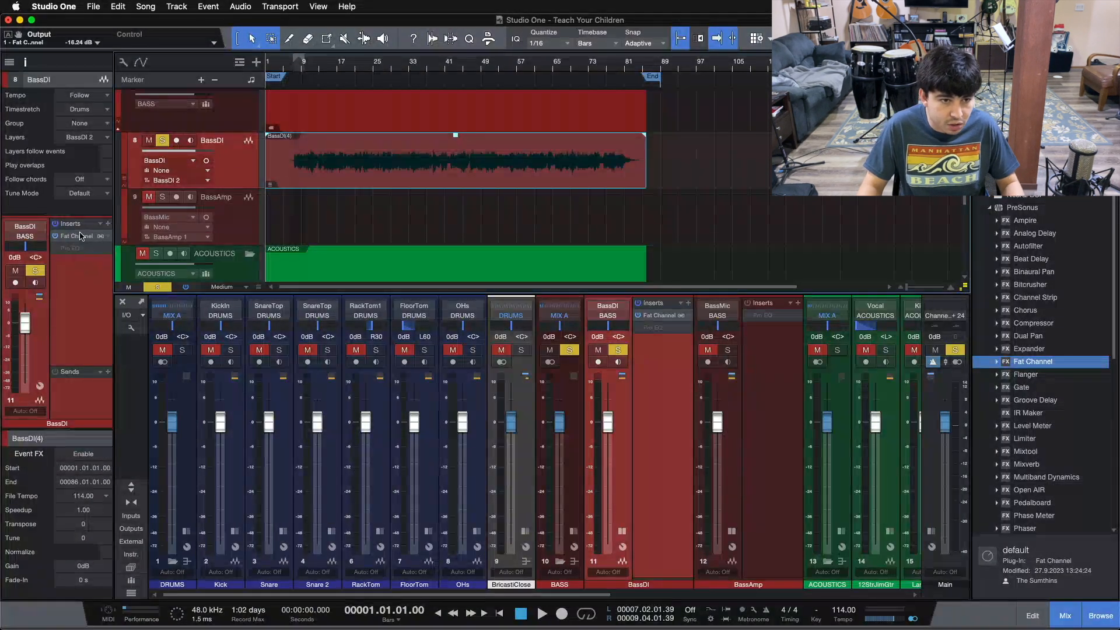
right_click(80, 235)
click(73, 340)
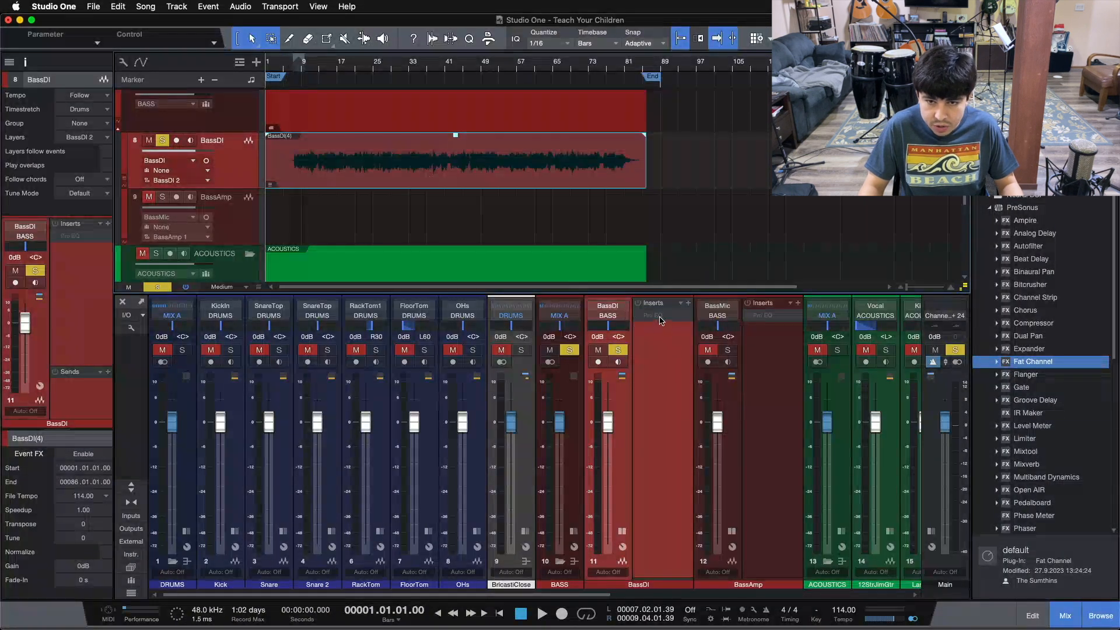
- Set the BassDI event's gain to -3.0 dB, bounce it, and place a copy on the BassAmp track
key(alt+Down)
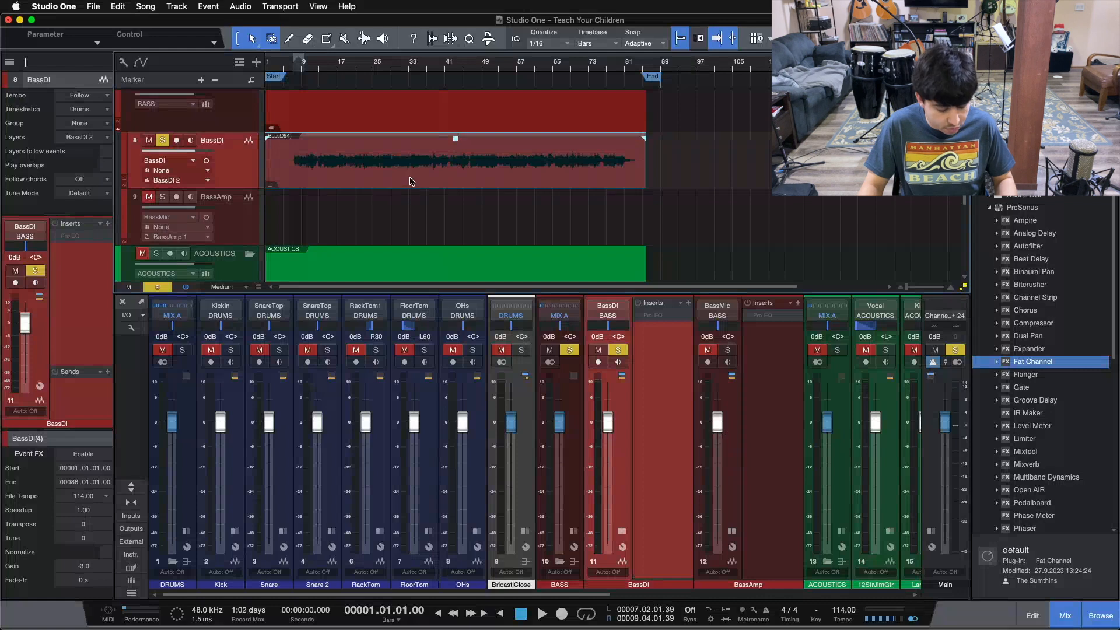
key(super+z)
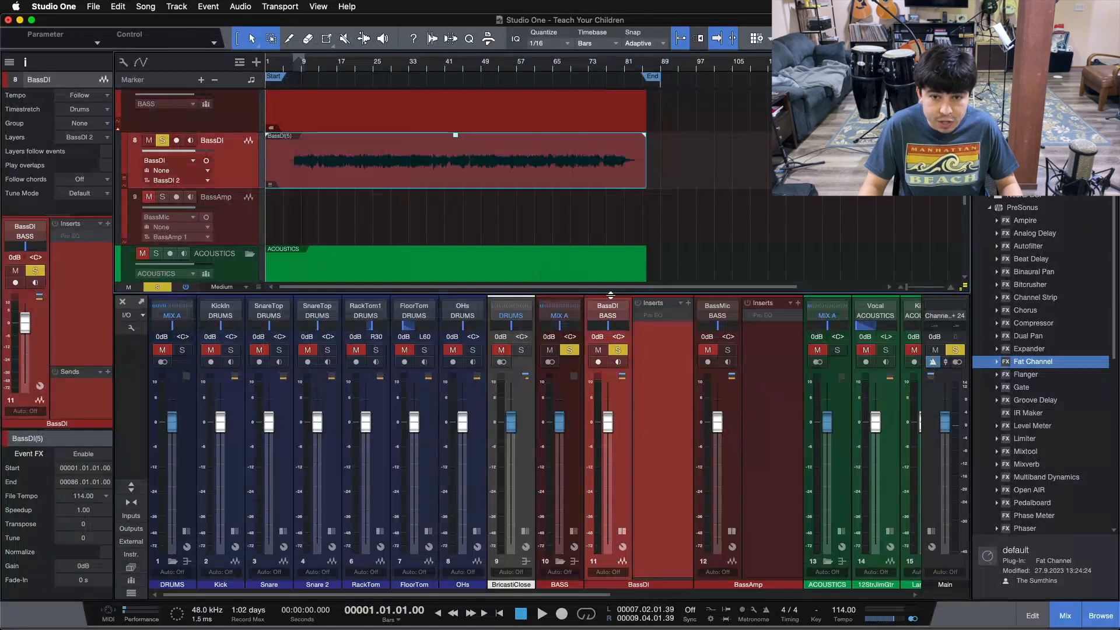
drag(373, 185, 373, 233)
- Enable the Pro EQ inserts on the BassDI and BassAmp channels
right_click(655, 316)
click(655, 343)
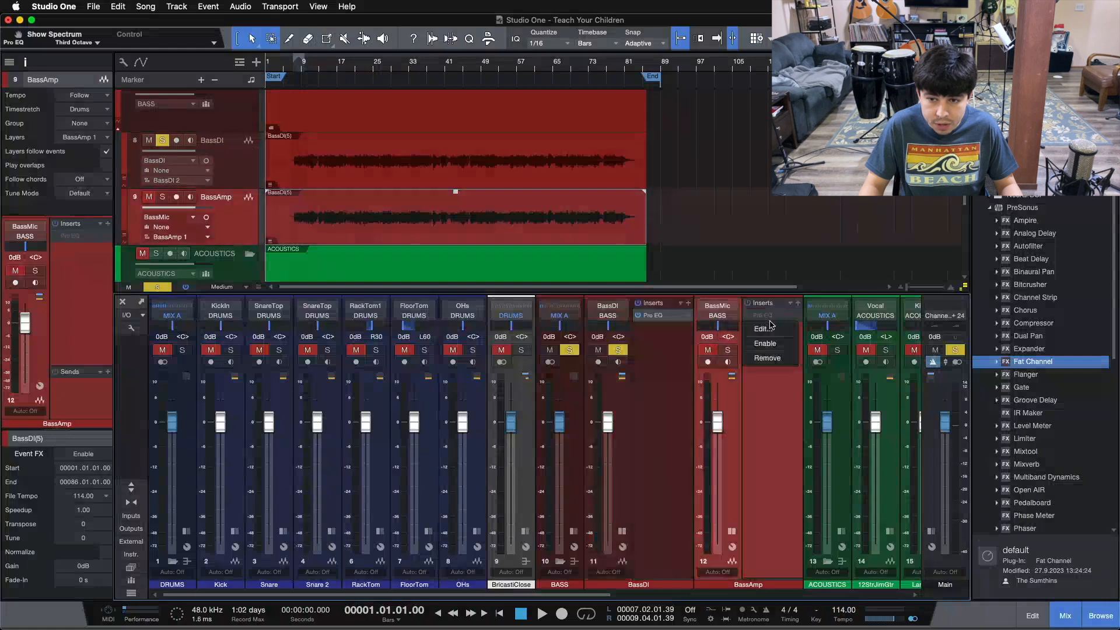
click(772, 344)
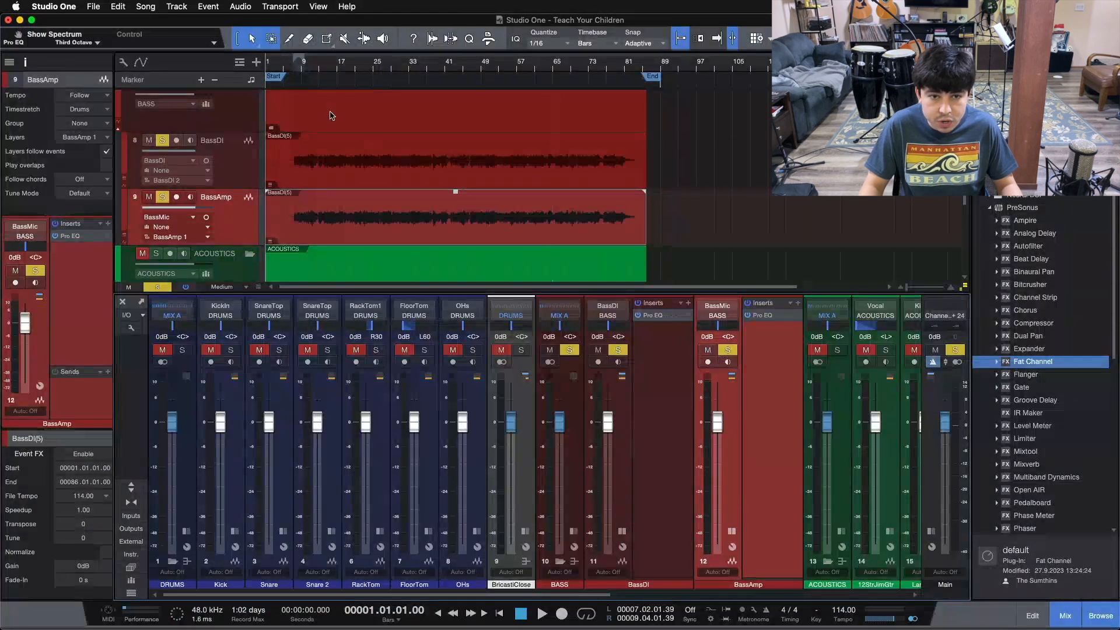
- Play the two bass tracks from bar 23 and check the Pro EQ settings on BassDI and BassAmp
click(364, 66)
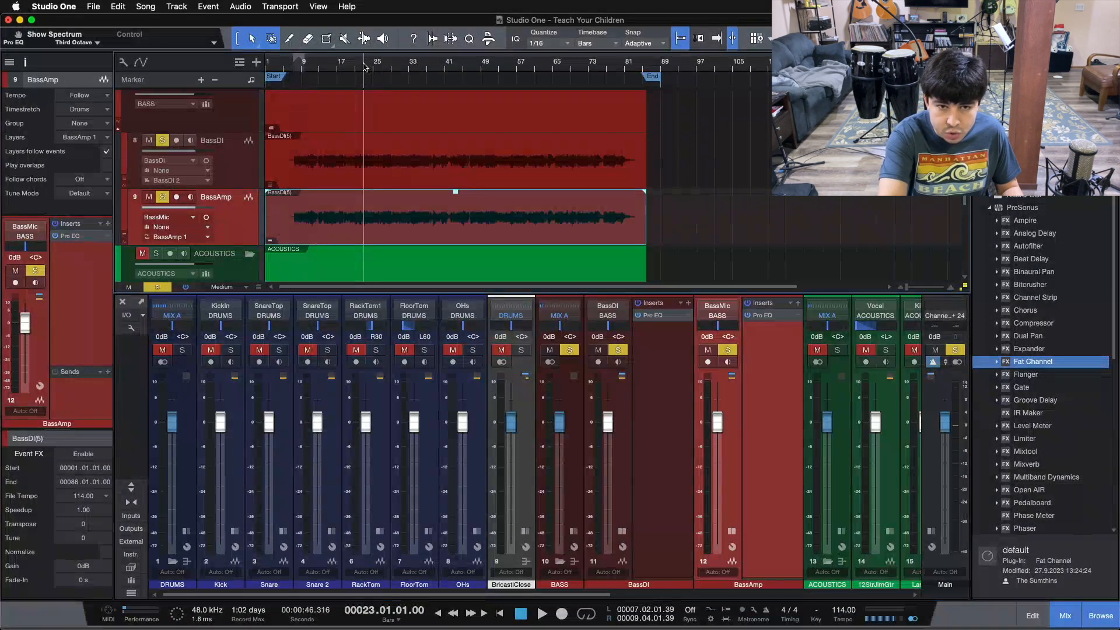
key(space)
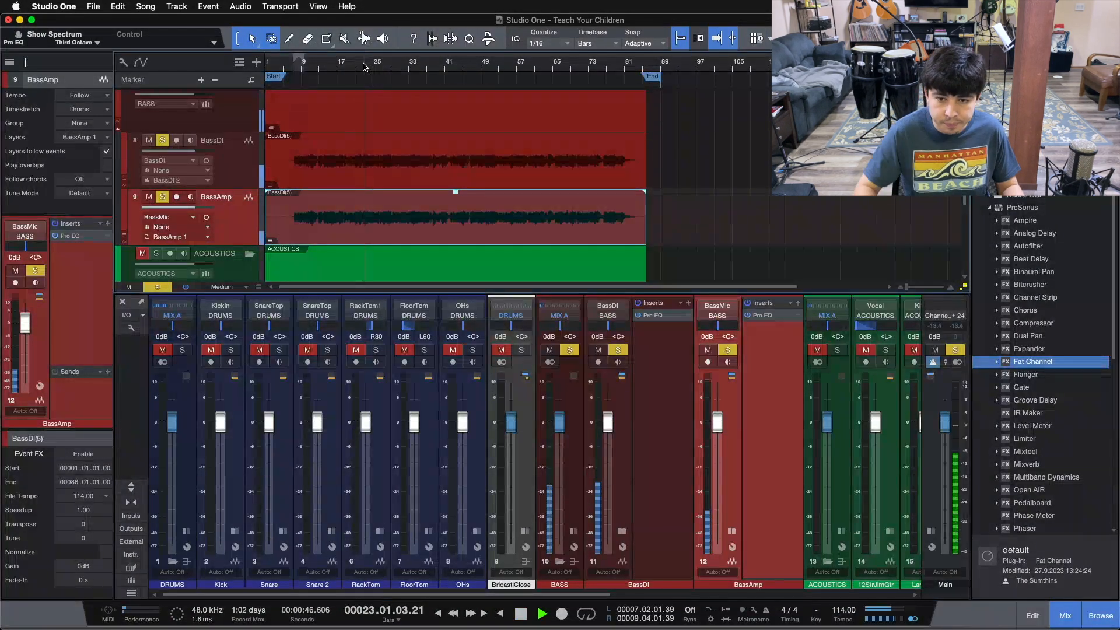
click(675, 316)
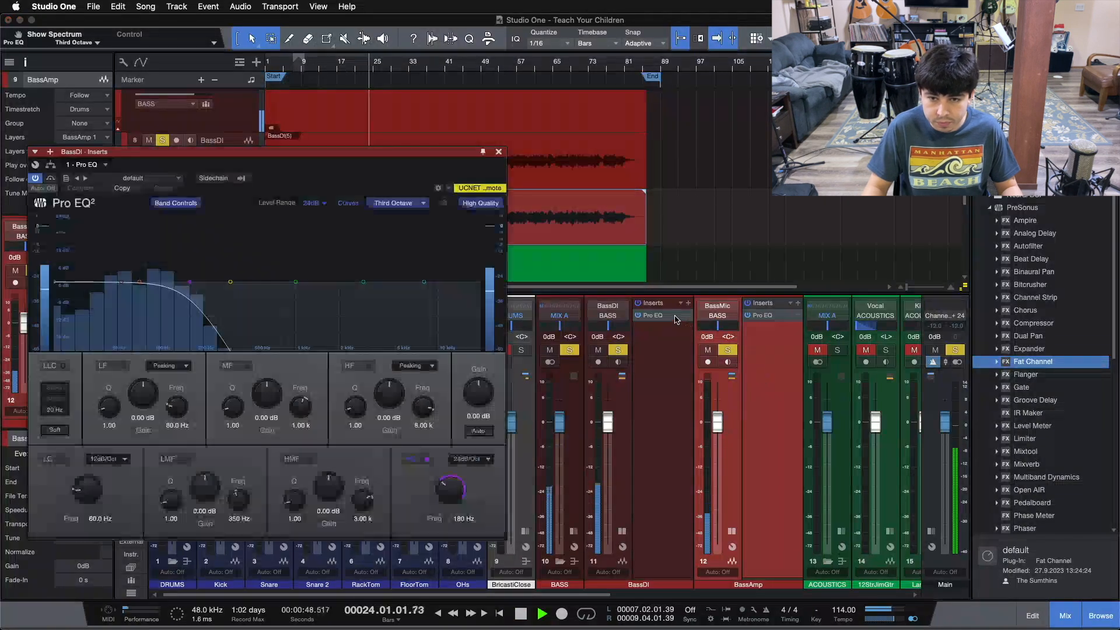
click(773, 319)
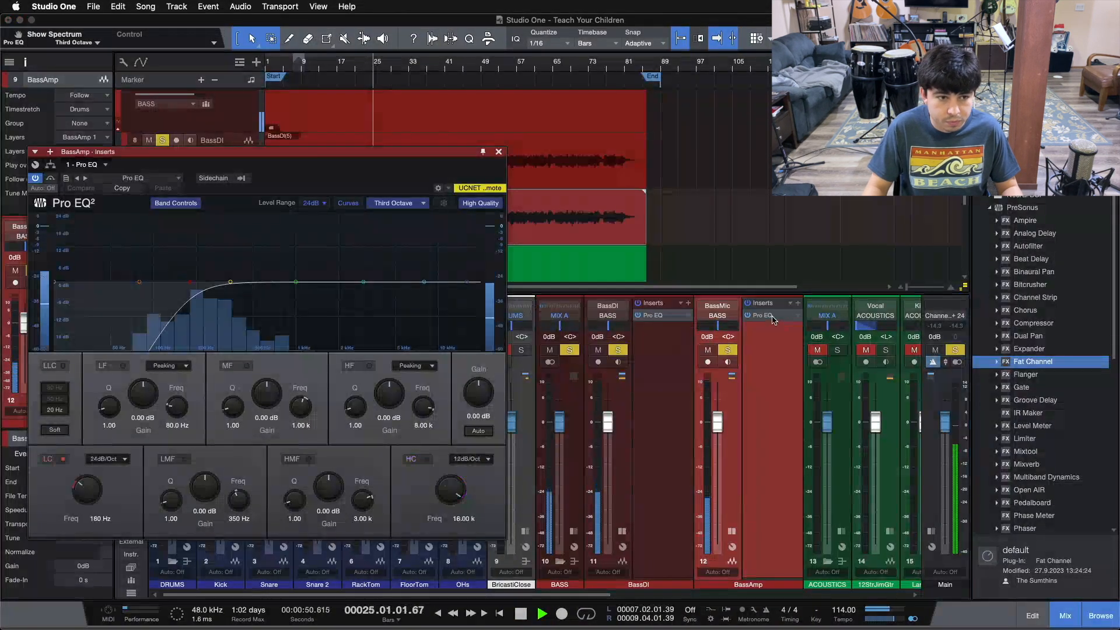
click(498, 152)
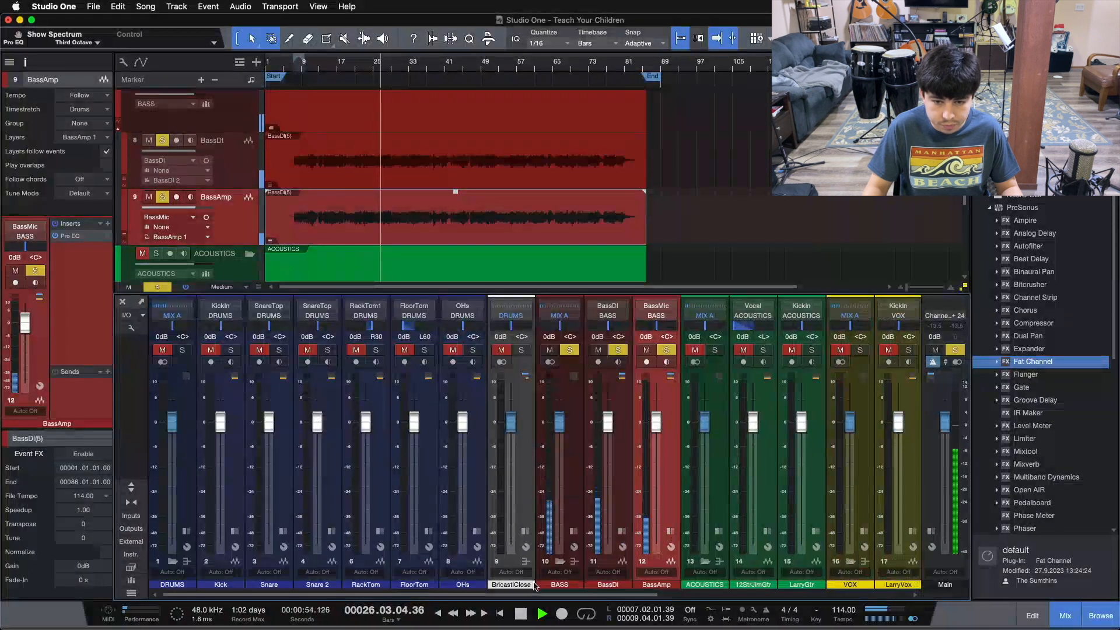
drag(537, 592, 684, 596)
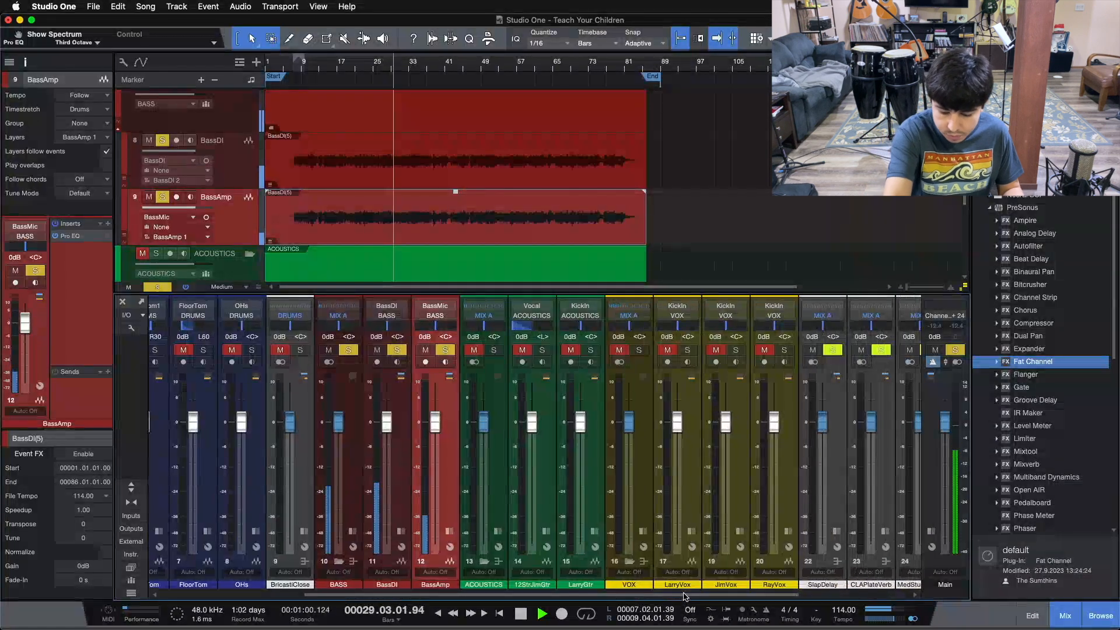
- Undo the Pro EQ activation, the copy onto BassAmp and the gain-reduced bounce of the BassDI event
scroll(500, 270, down, 3)
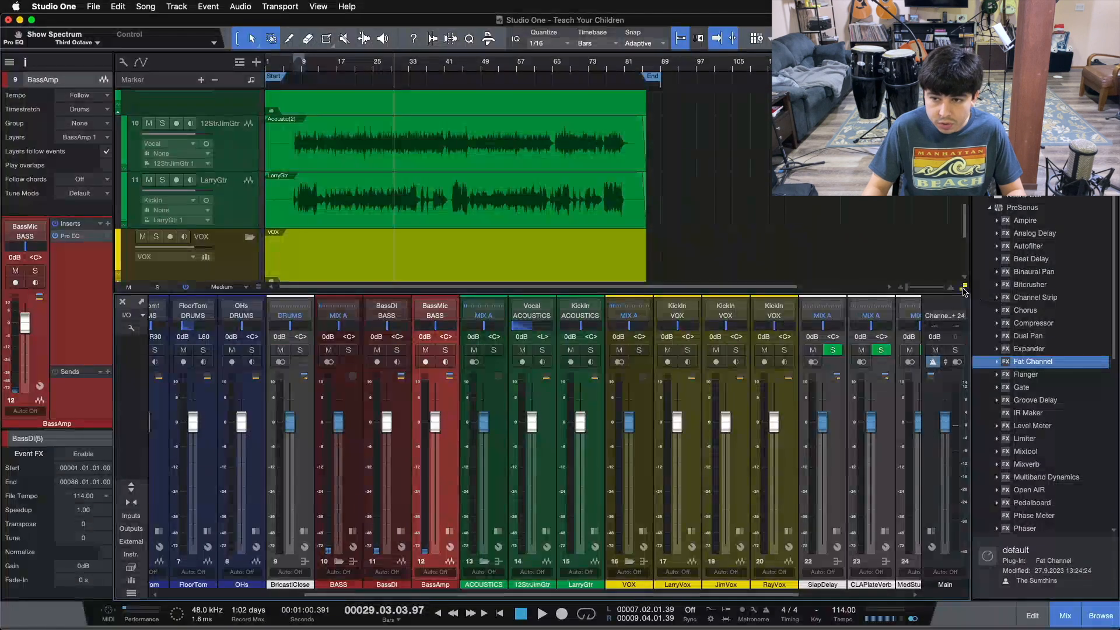
scroll(872, 262, up, 3)
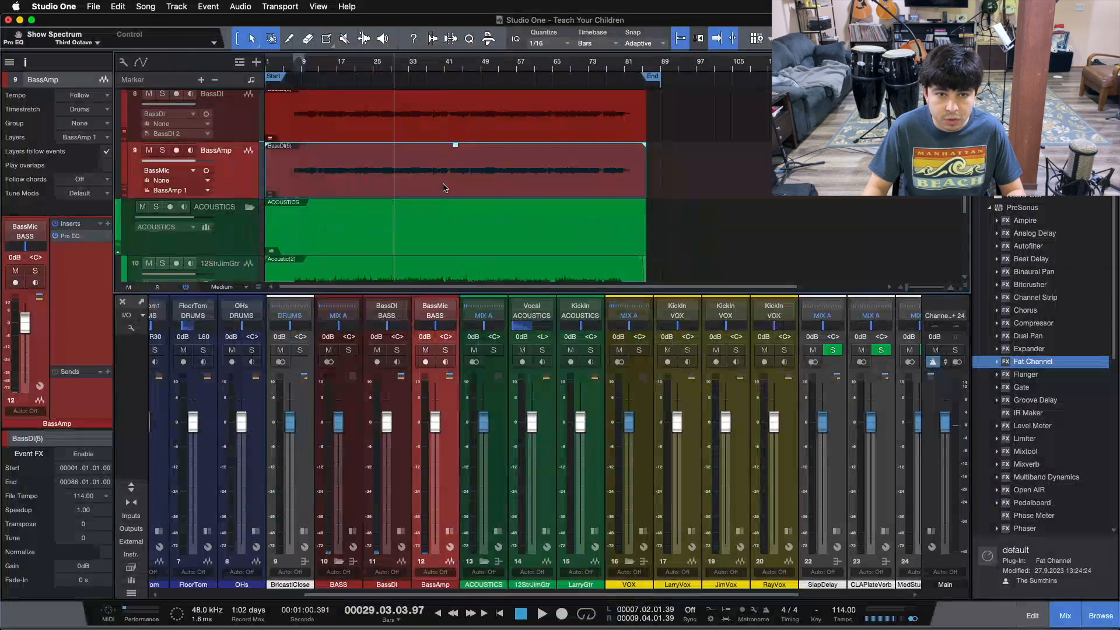
scroll(444, 188, up, 1)
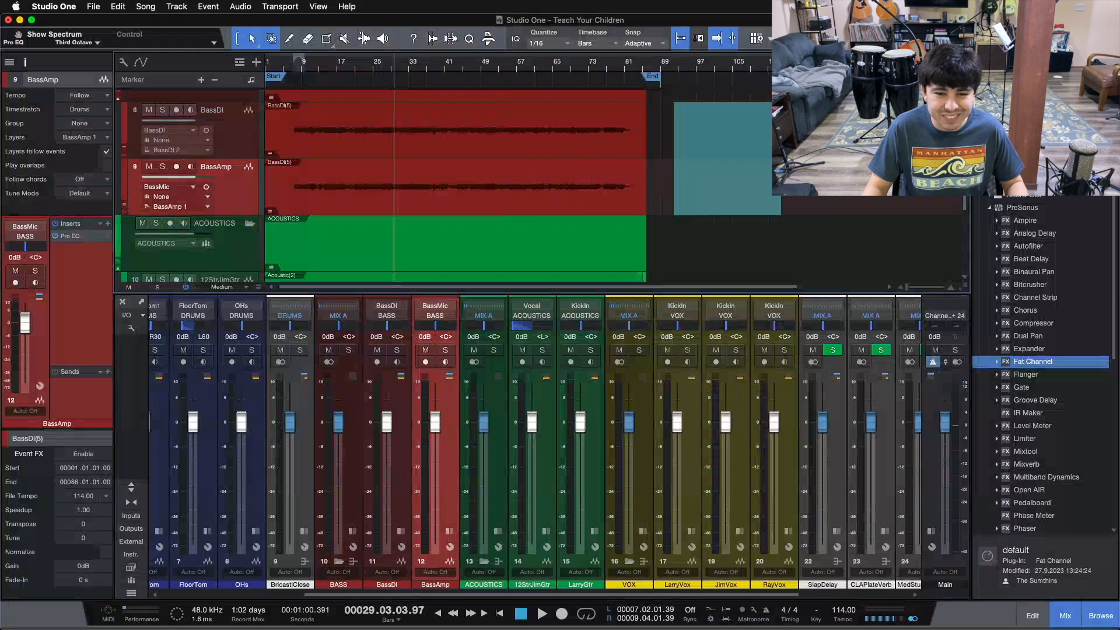
key(super+z)
key(super+z)
key(super+z)
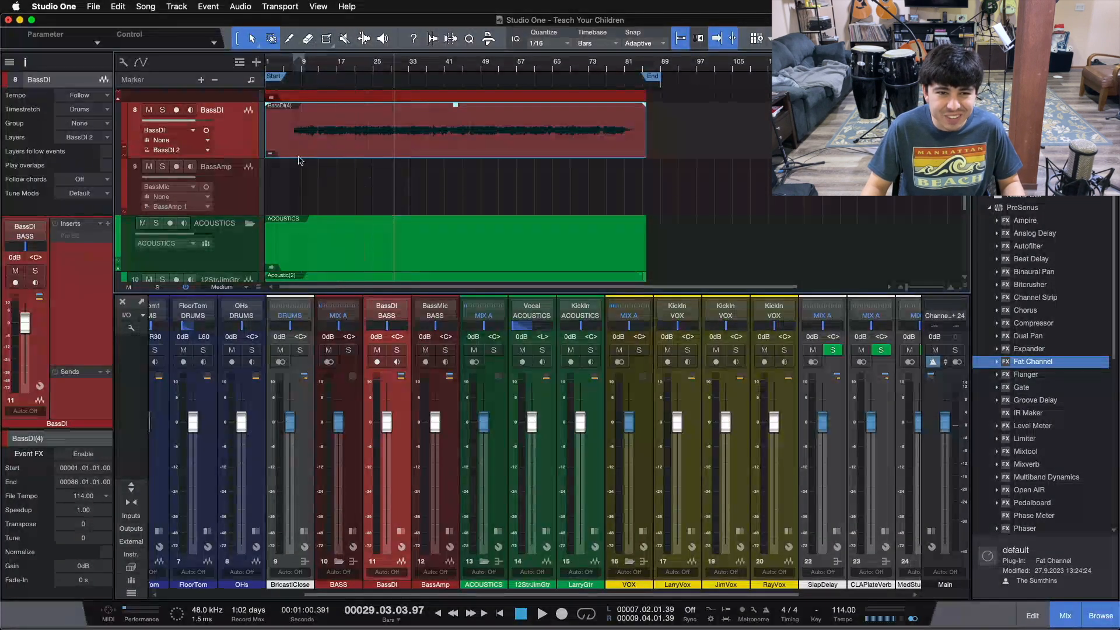
- Copy the bounced BassDI event onto the BassAmp track and enable Pro EQ on the two bass channels
drag(300, 151, 305, 186)
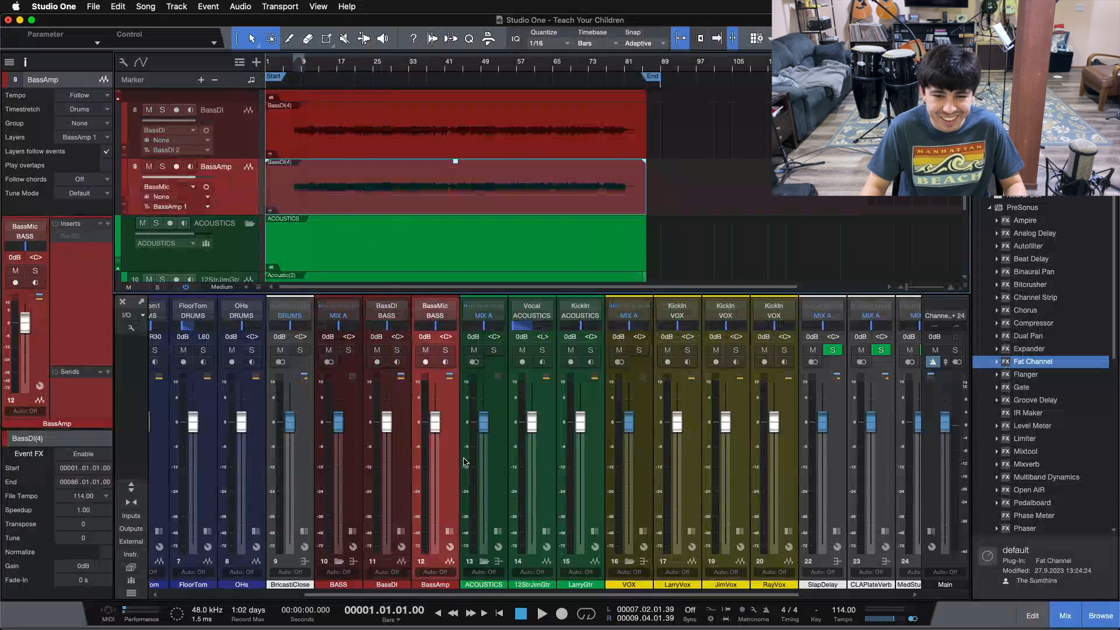
click(449, 546)
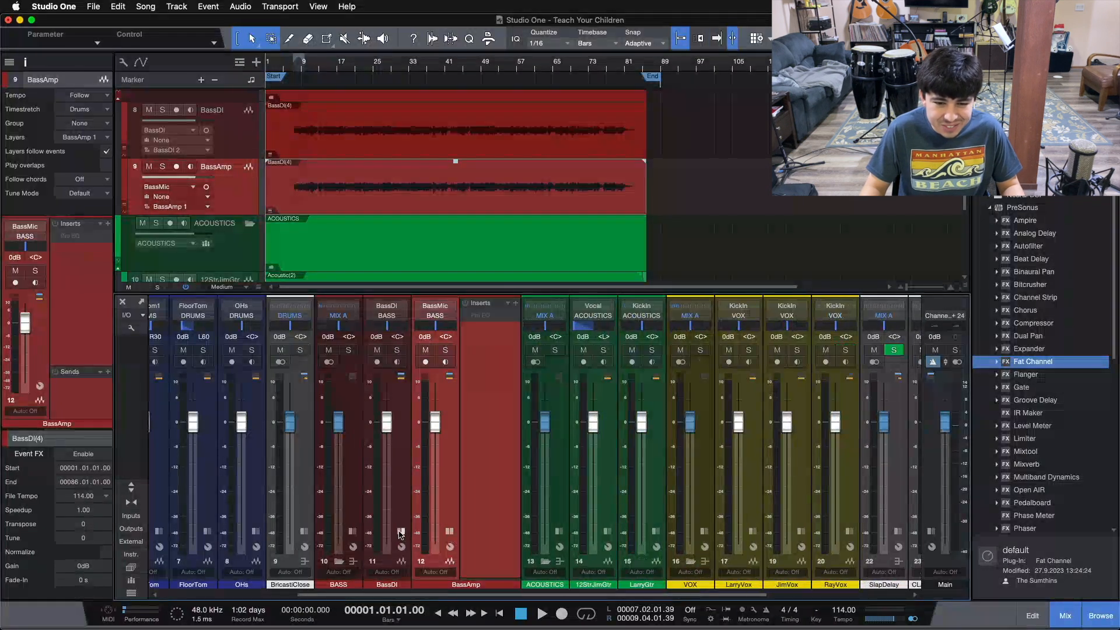
click(401, 546)
click(454, 386)
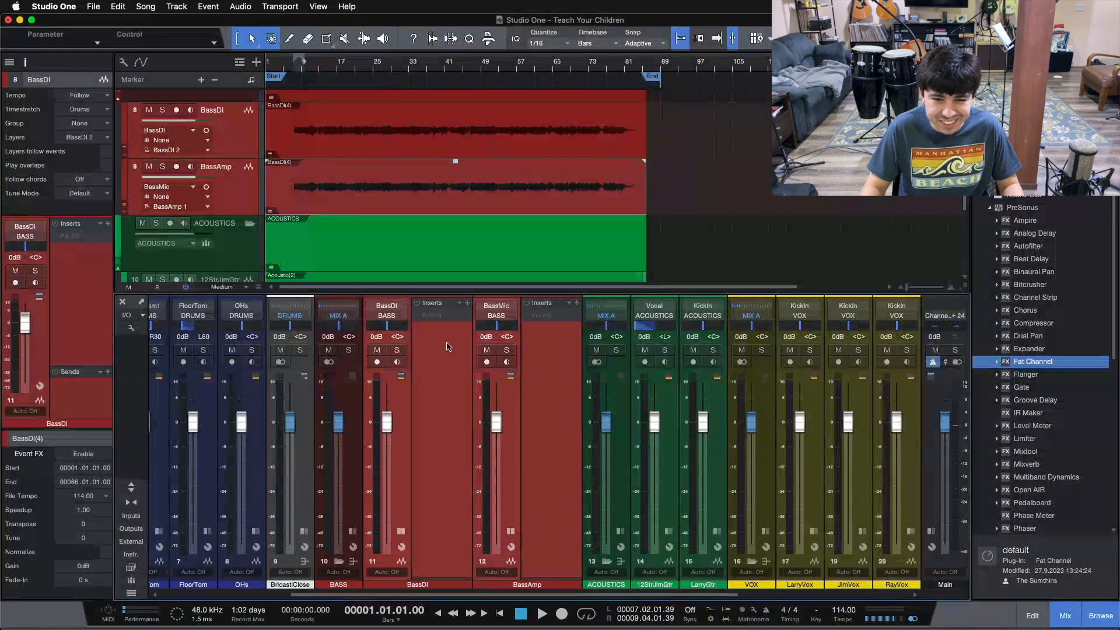
click(401, 531)
click(450, 531)
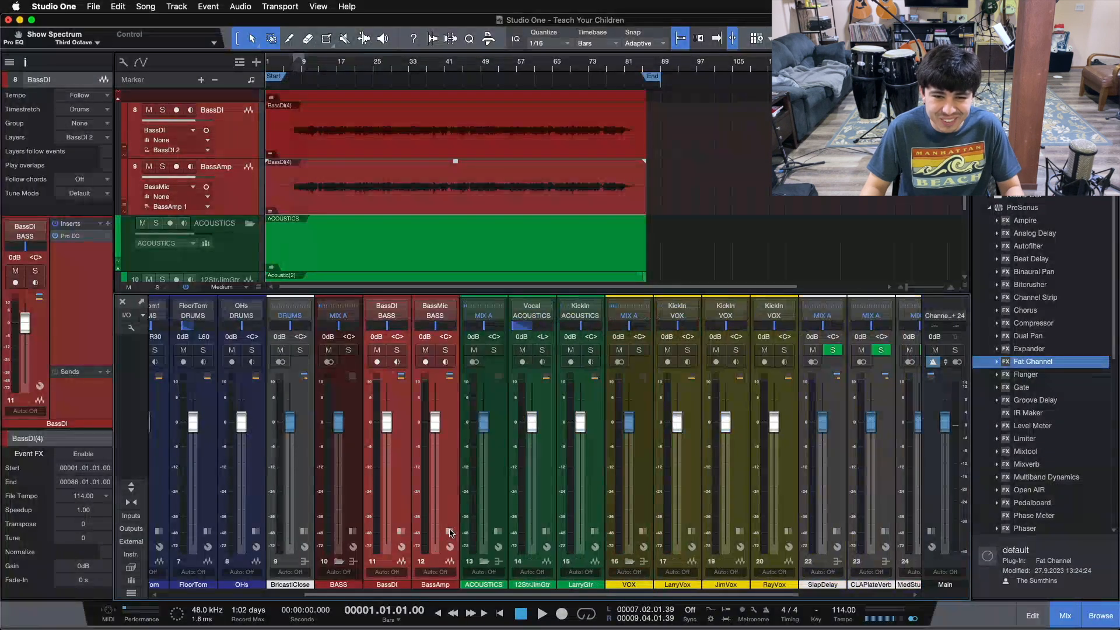
- Hide the mixer and move the playback position to bar 26
key(F3)
click(379, 69)
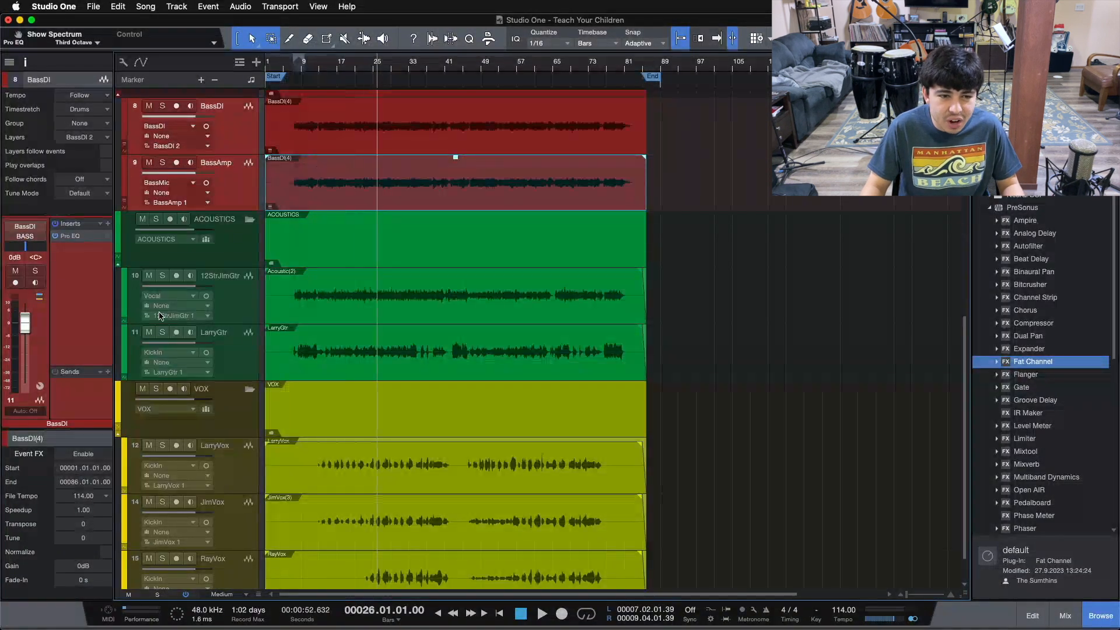
- Solo the two acoustic guitar tracks, play them from bar 26 and briefly check their channels in the mixer
click(162, 275)
click(163, 332)
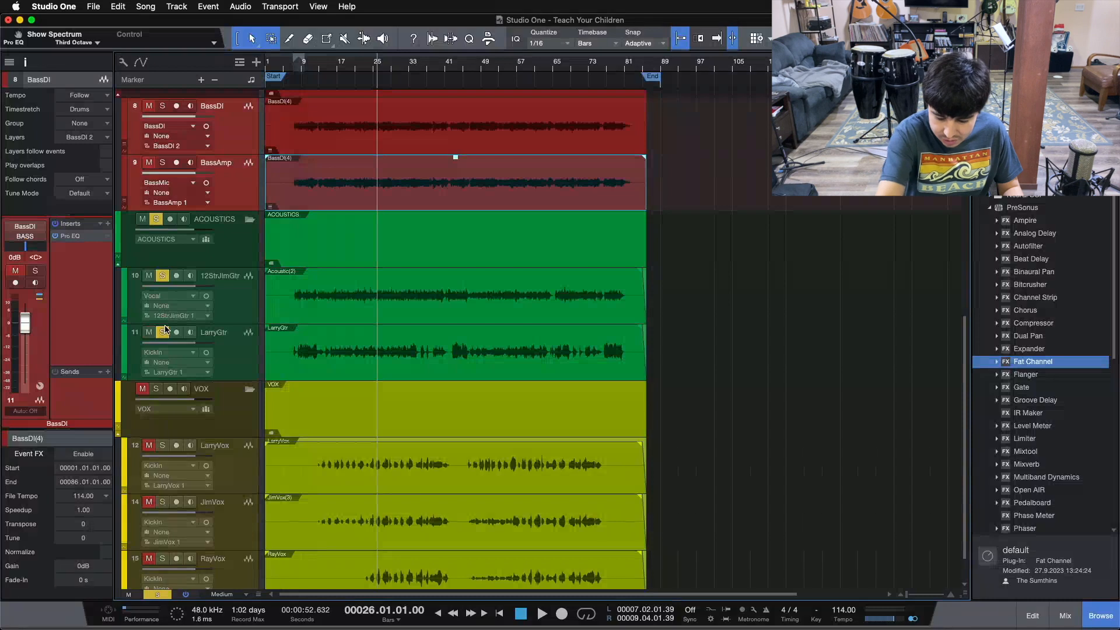
key(space)
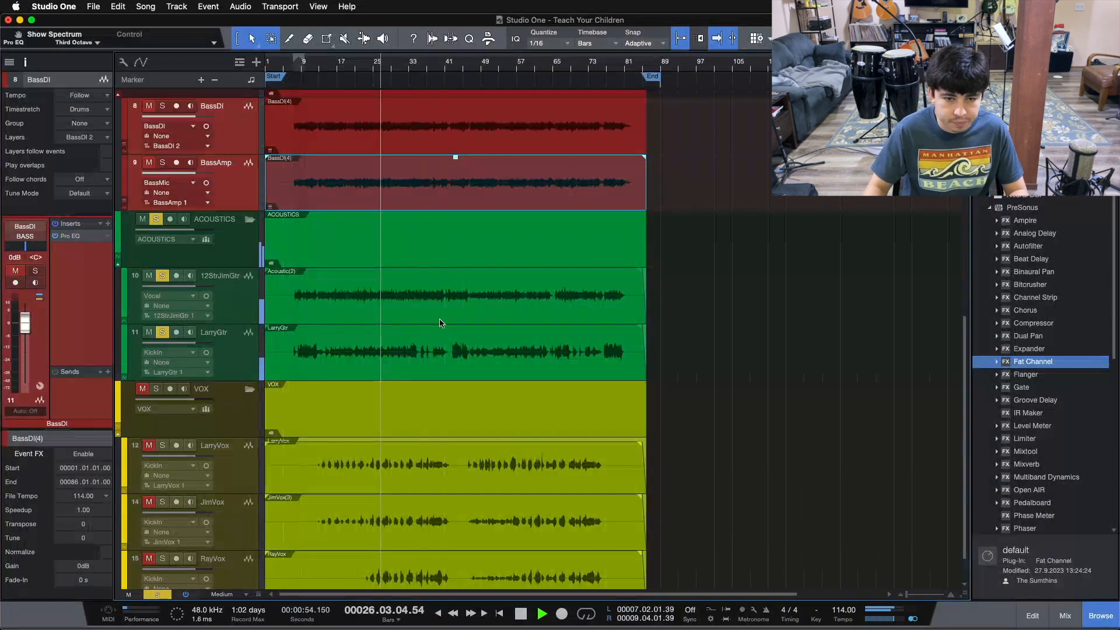
key(F3)
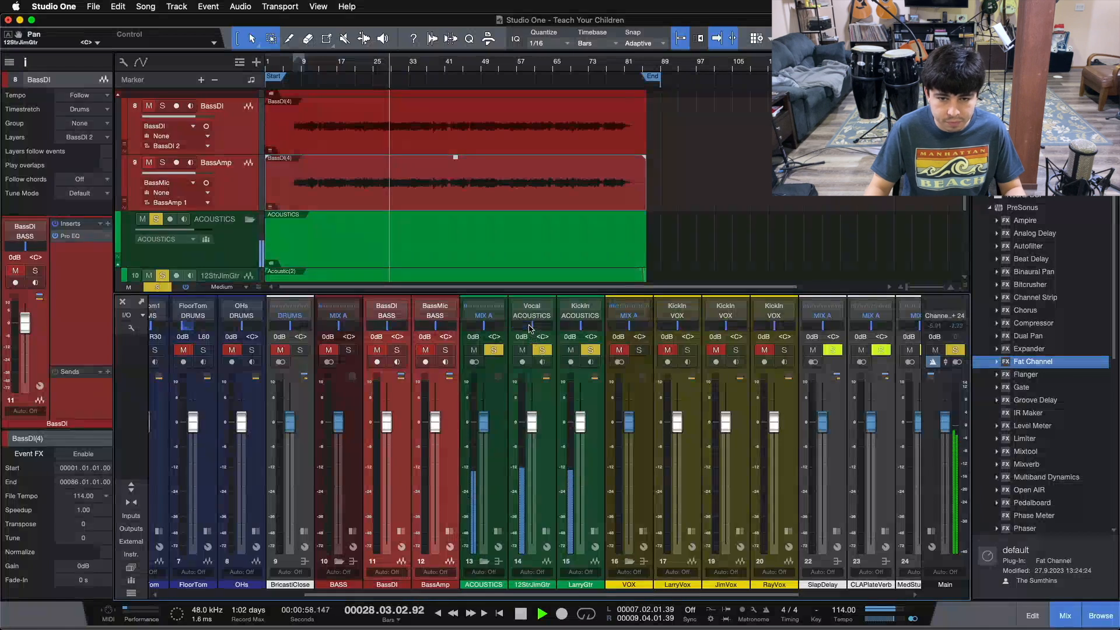
key(F3)
- Add the three vocal tracks to the soloed acoustic guitars during playback, listen to them together and stop playback around bar 35
scroll(402, 379, down, 1)
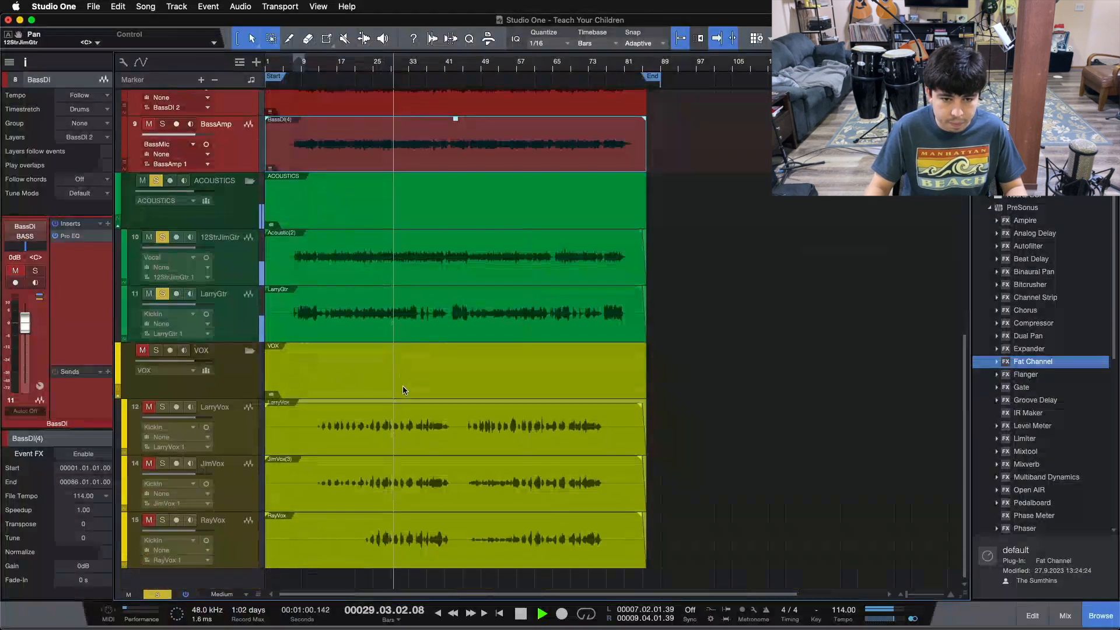
click(162, 406)
click(149, 406)
click(162, 463)
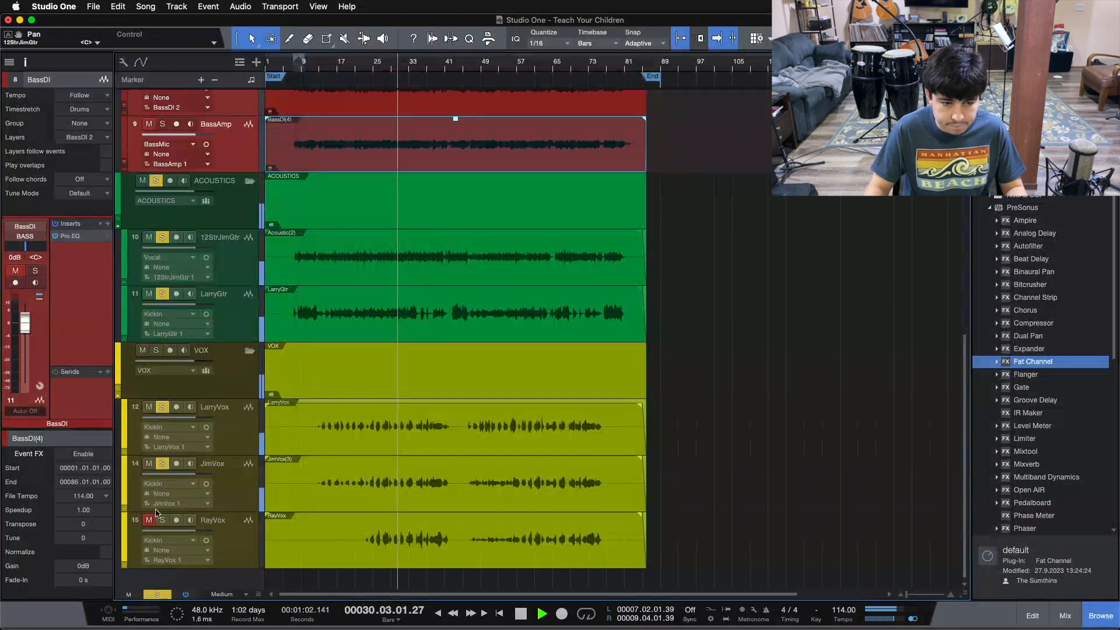
click(163, 520)
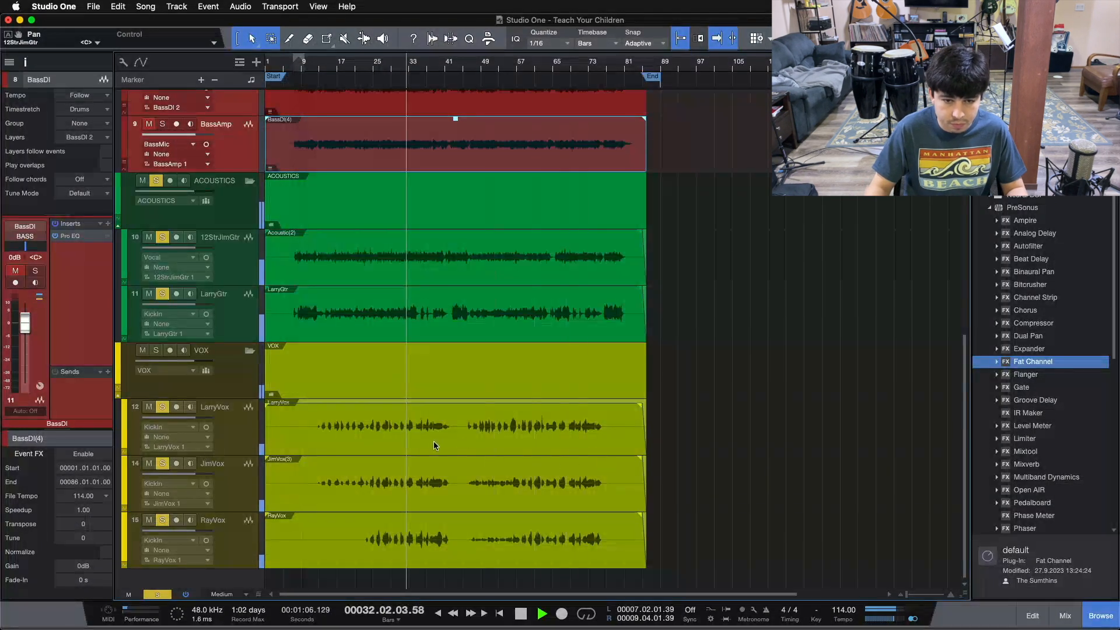
click(436, 532)
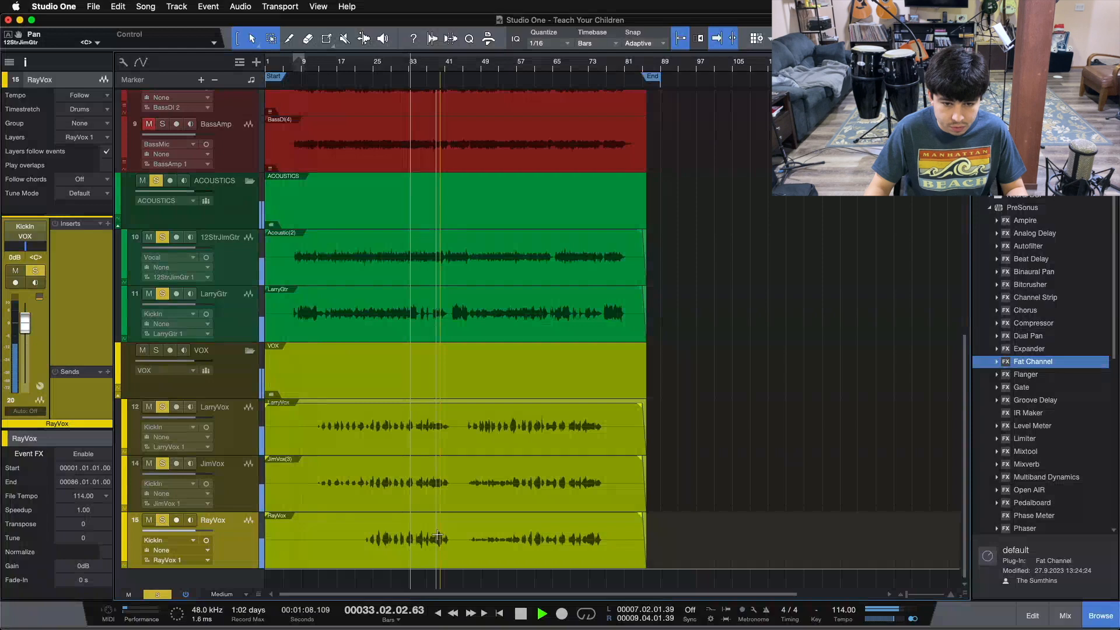
scroll(500, 429, up, 1)
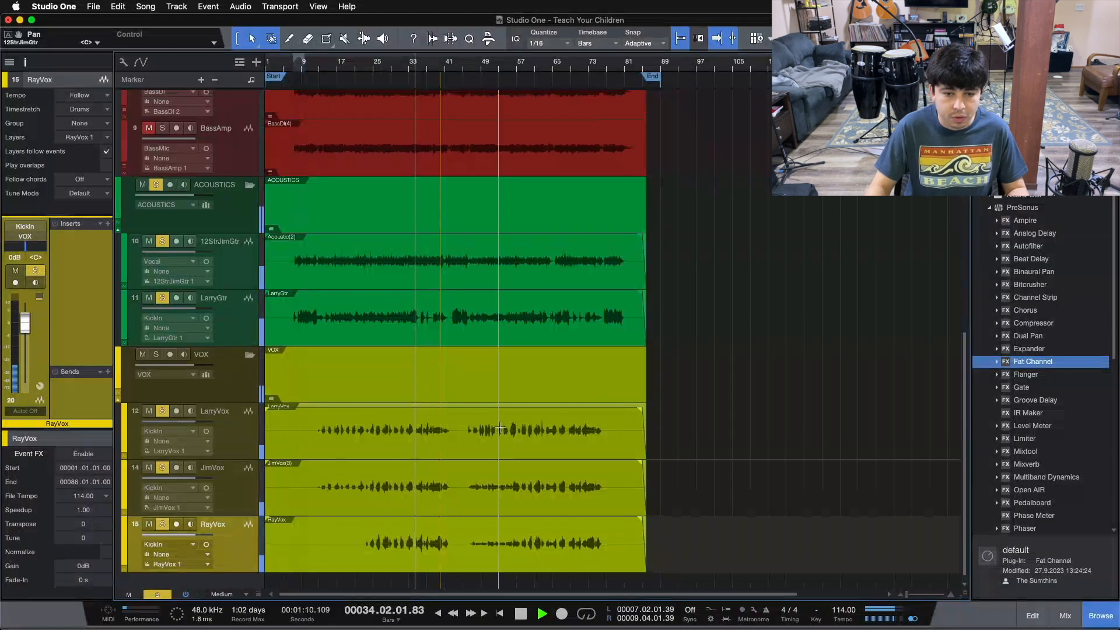
key(space)
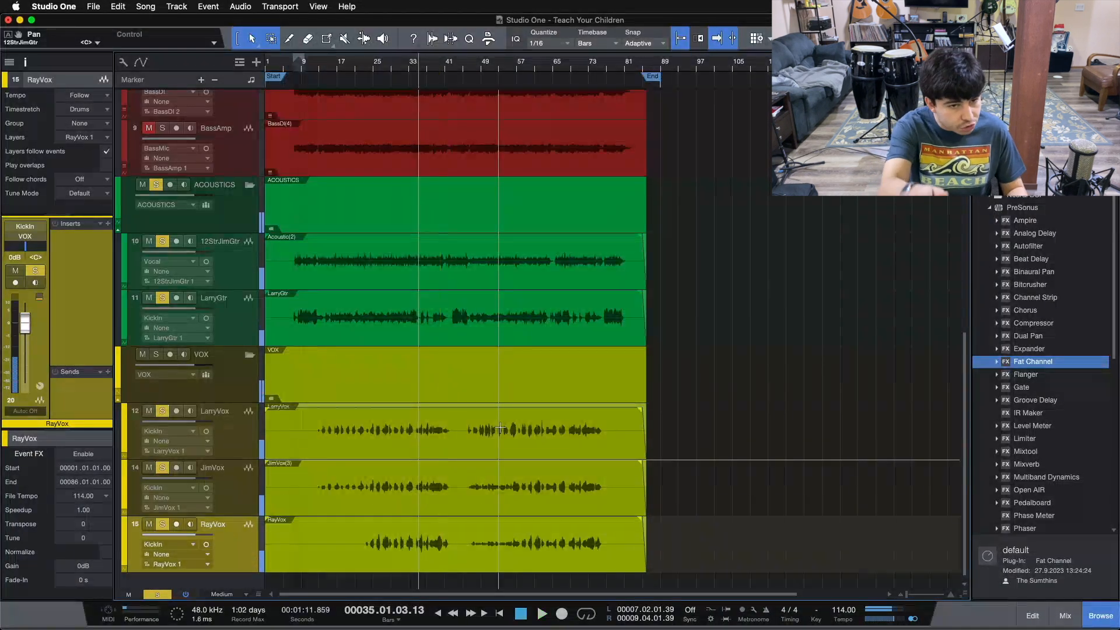
- Clear the track solos and hide the inspector, fitting all tracks of the song into the arrangement view
scroll(506, 431, up, 10)
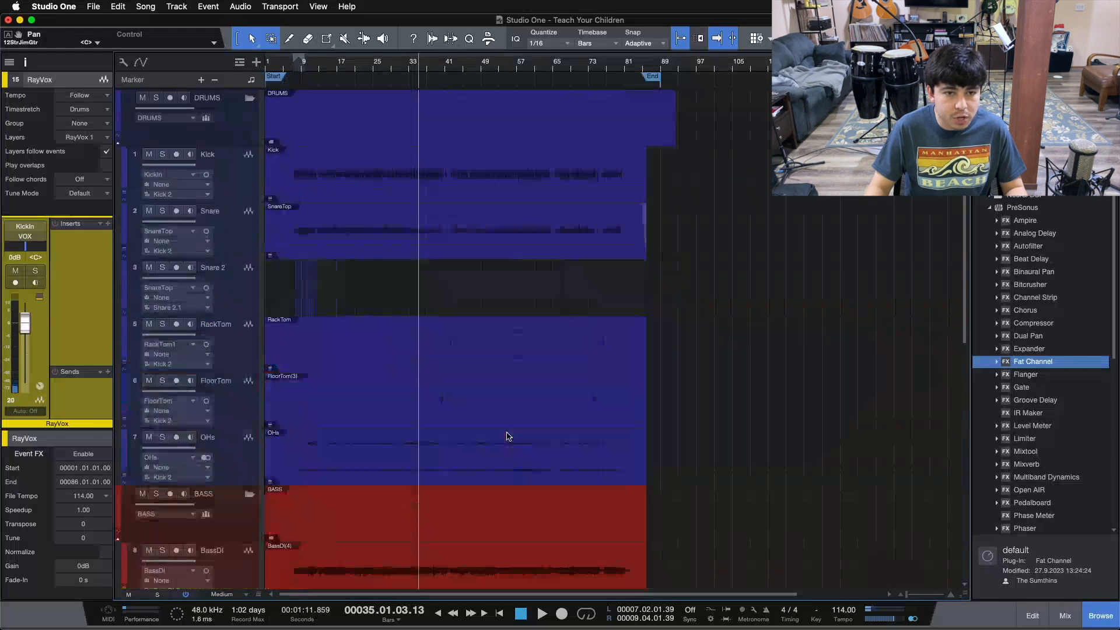
click(23, 62)
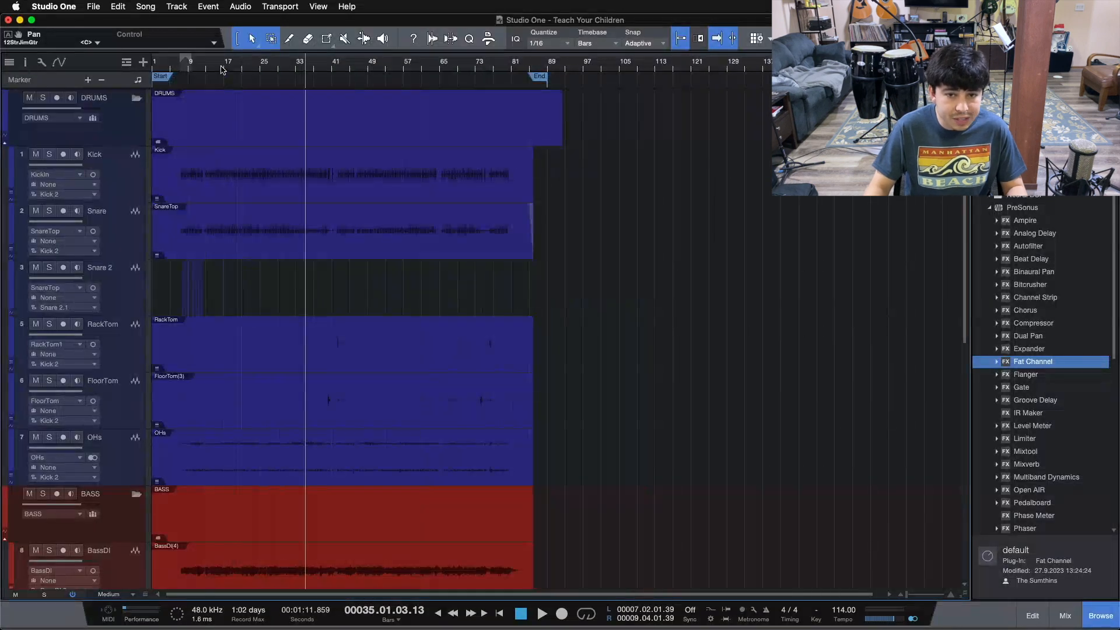
key(alt+z)
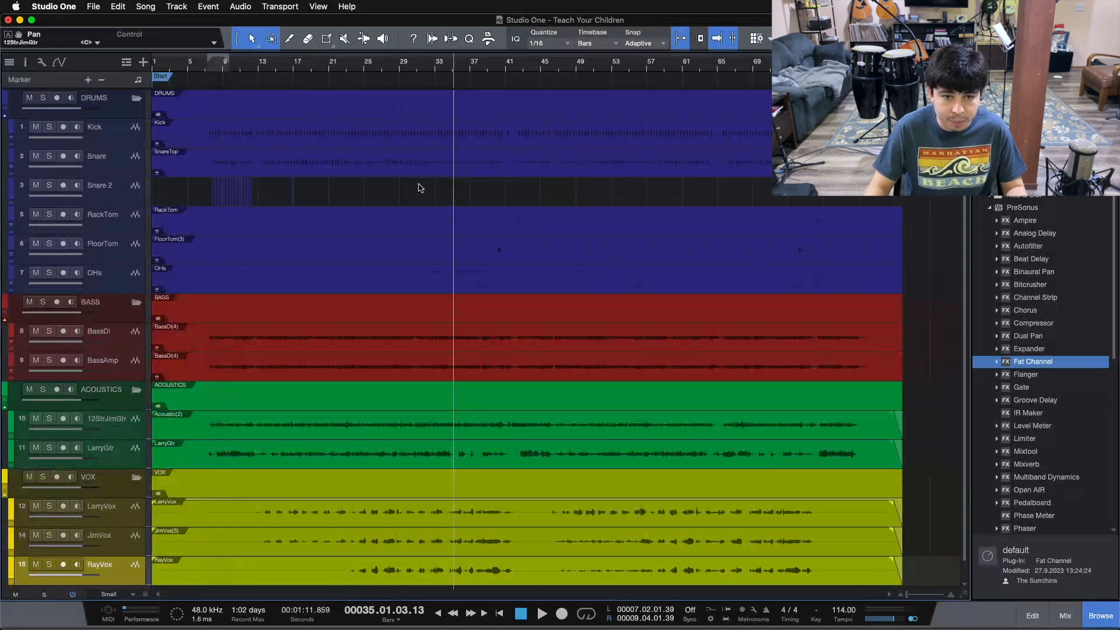